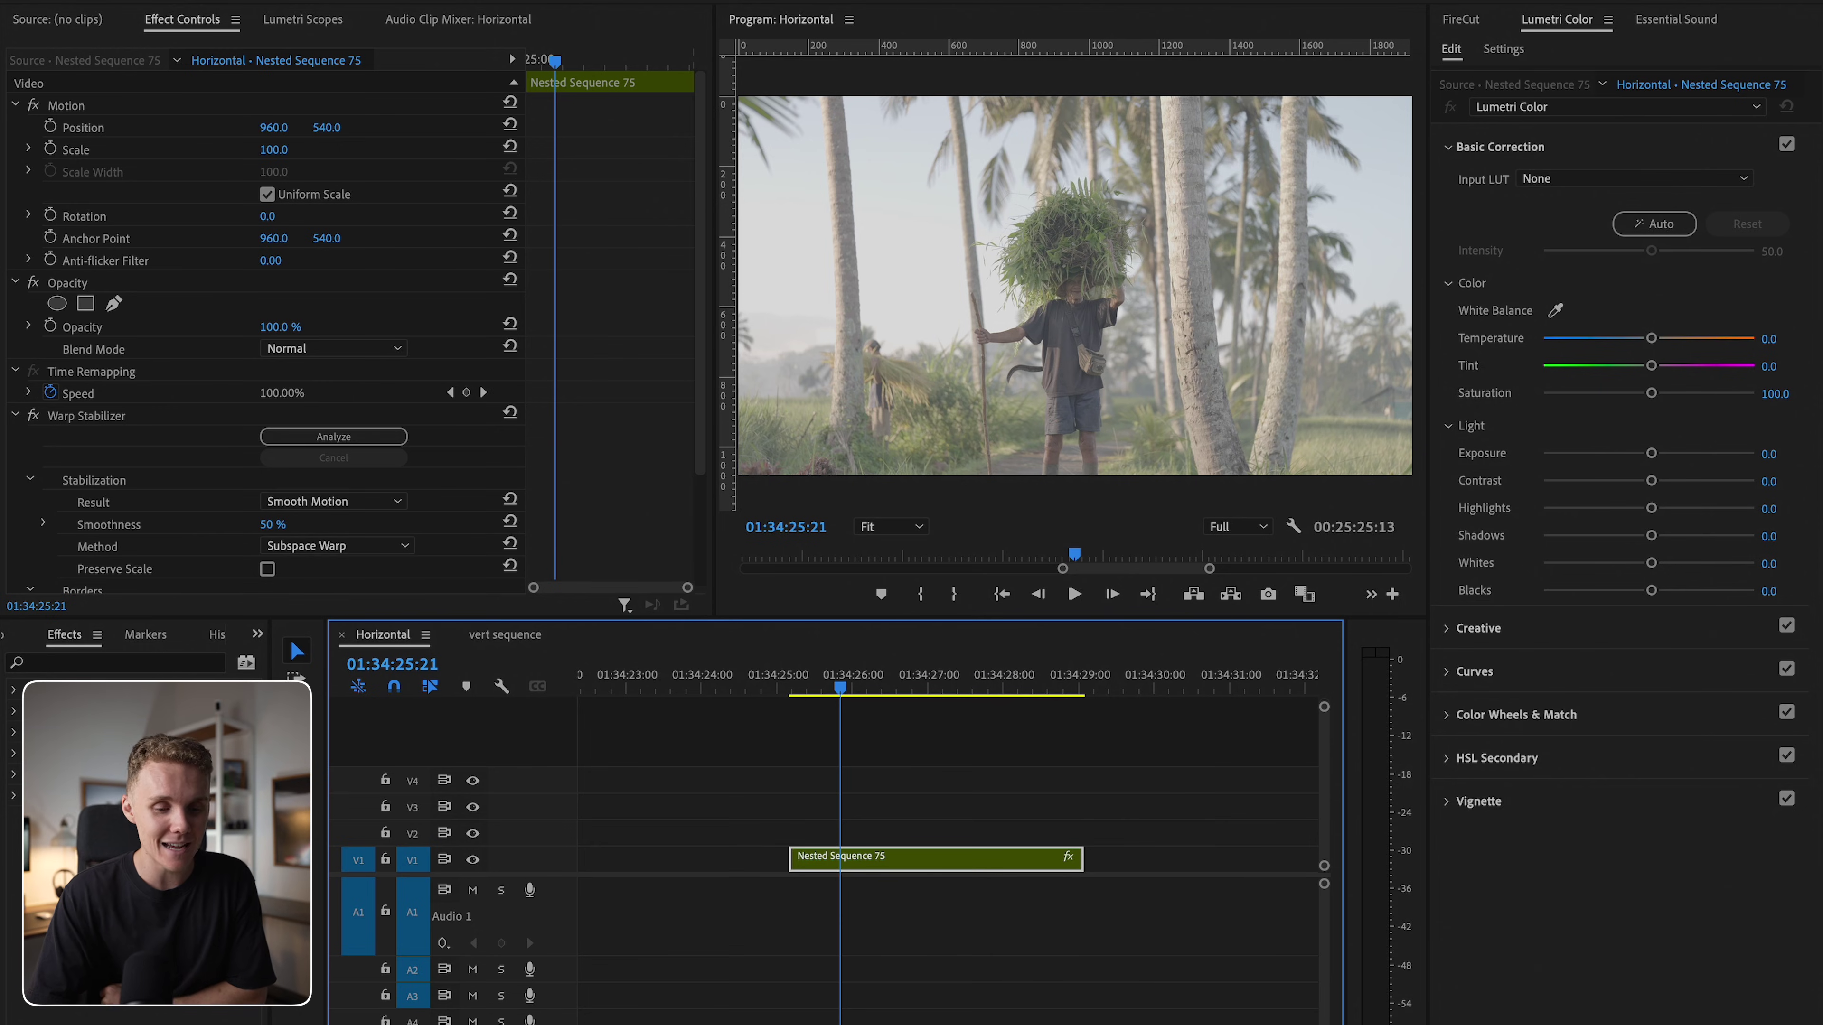
Step: Collapse Basic Correction and play the ungraded farmer clip from near its start
{"action": "left_click", "coordinate": [1560, 151]}
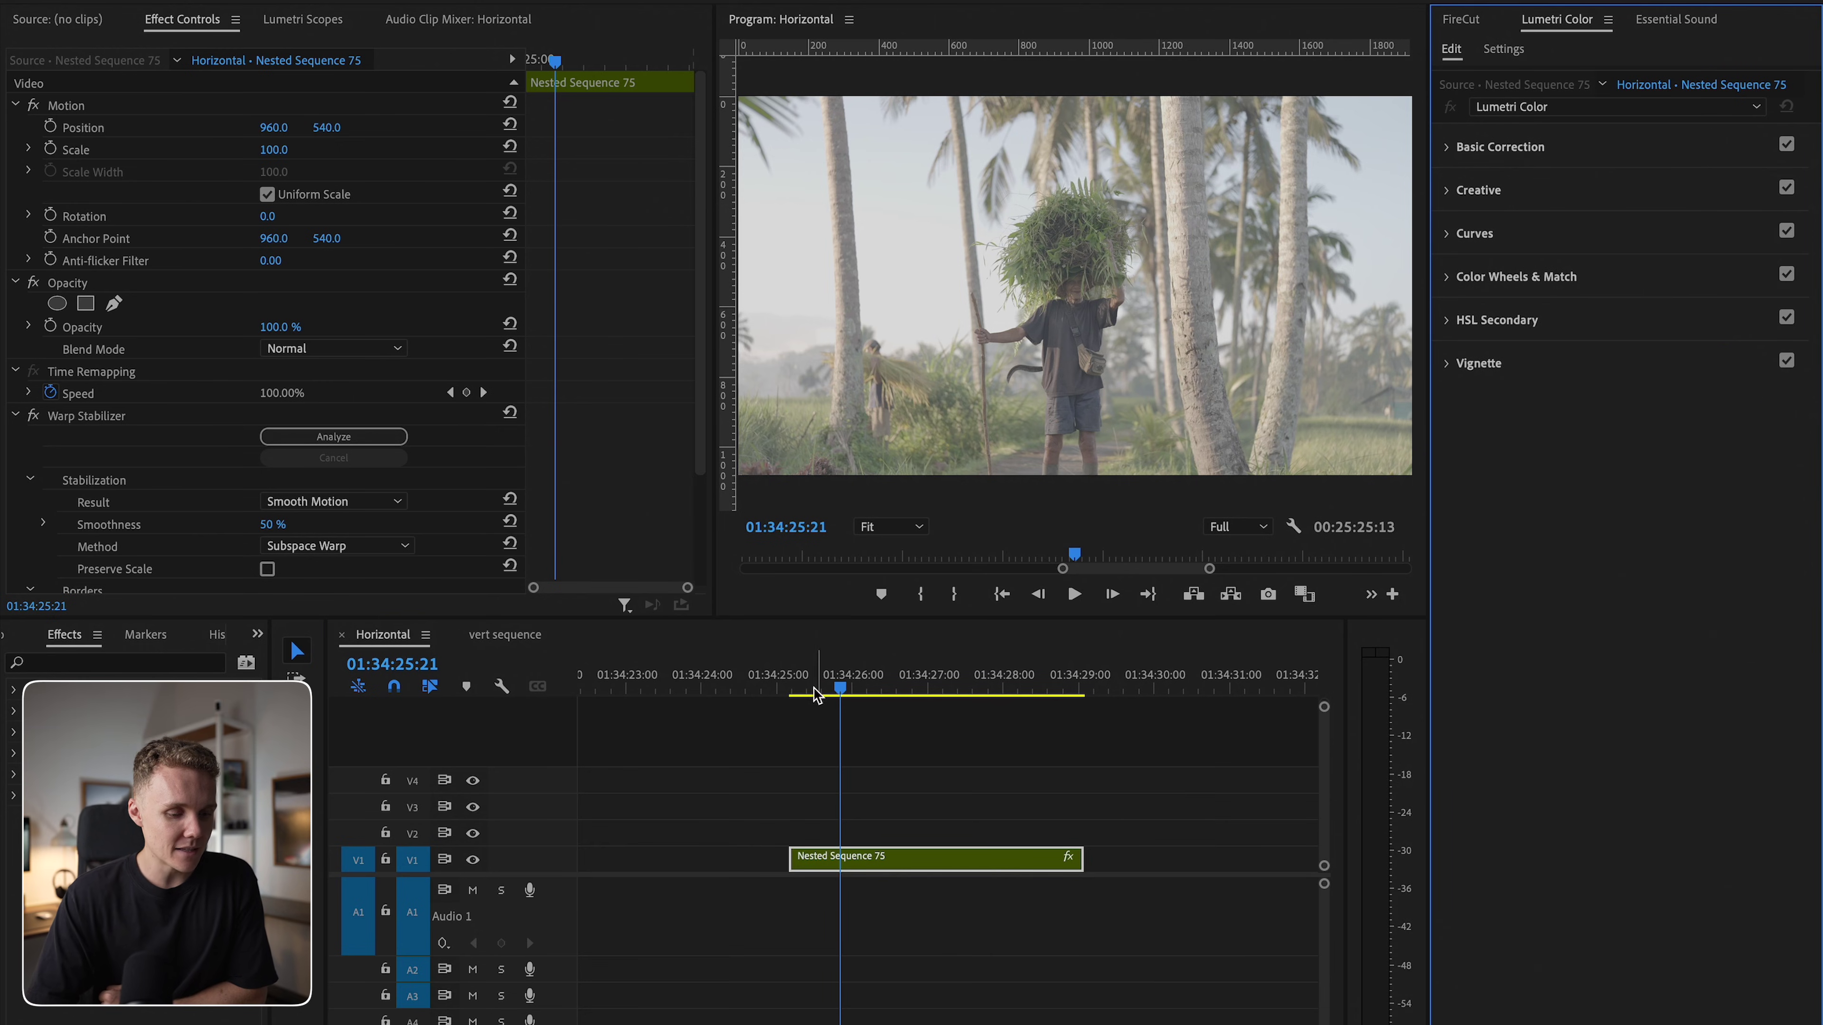
{"action": "left_click", "coordinate": [798, 689]}
{"action": "key", "text": "space"}
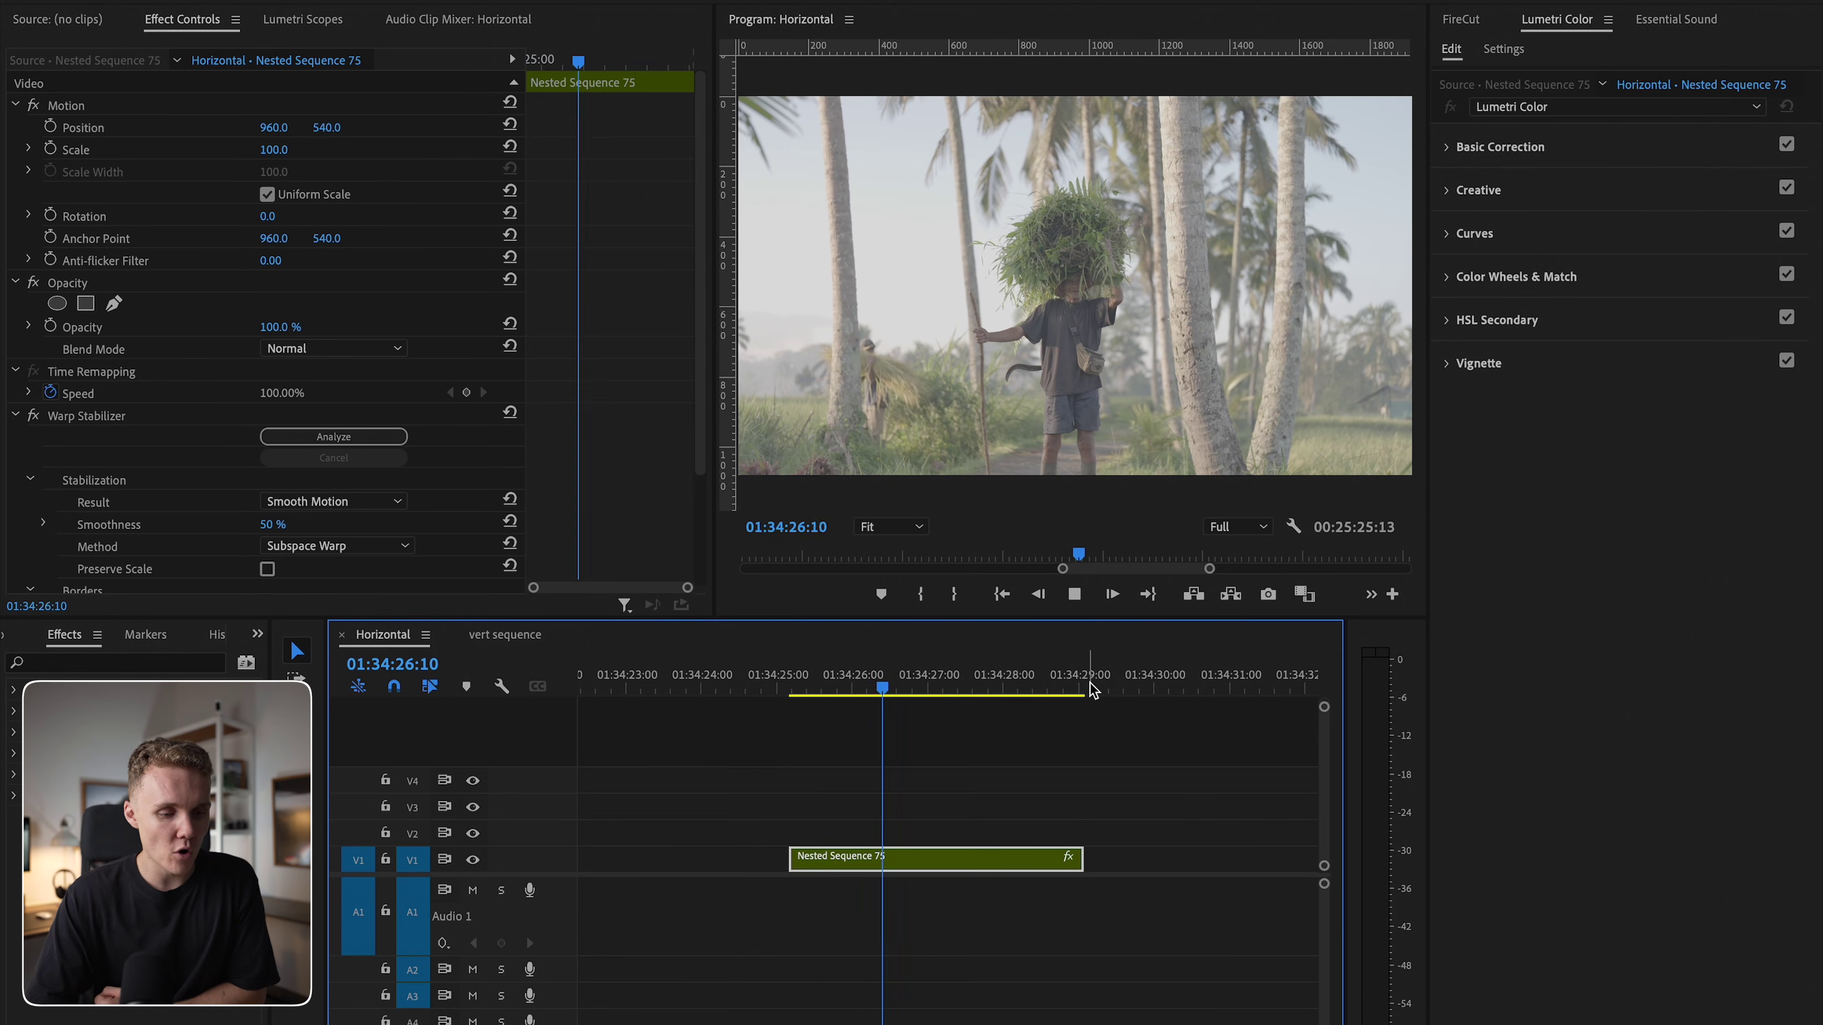
{"action": "key", "text": "space"}
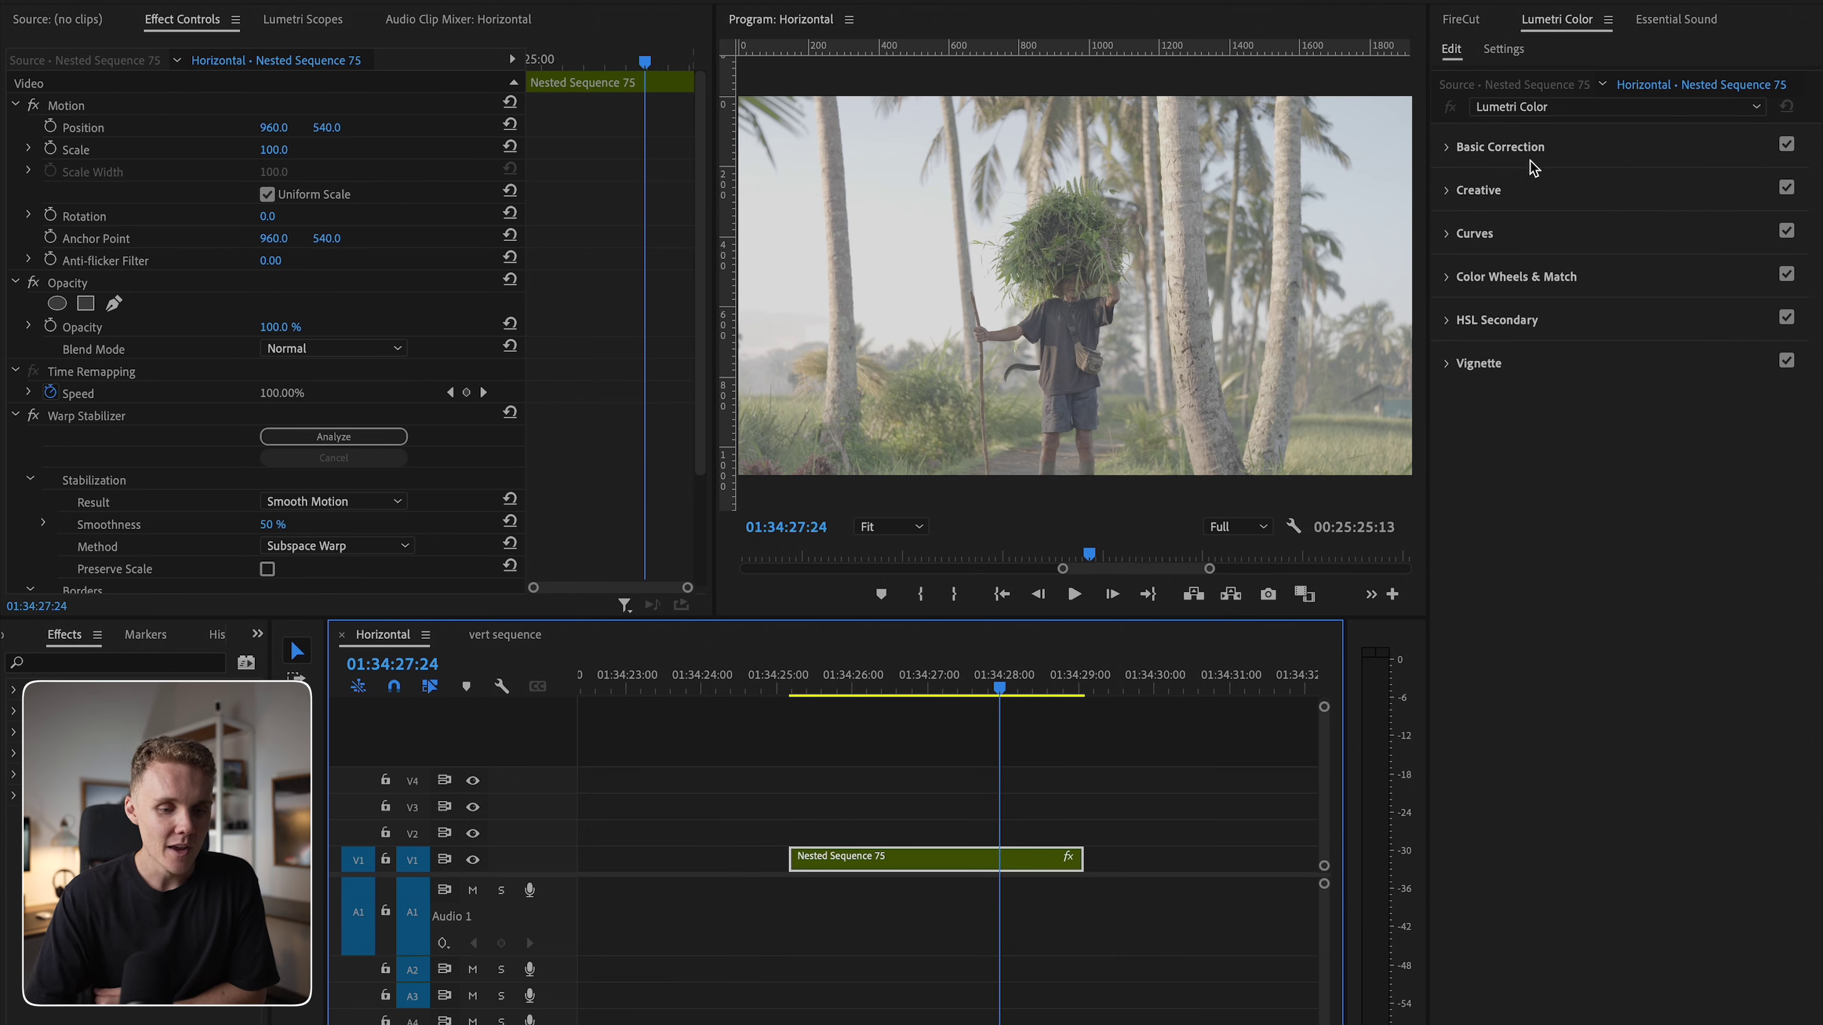
Step: Drag Shadows to -83.1, try then reset Highlights, and show the waveform and vectorscope
{"action": "left_click", "coordinate": [1500, 147]}
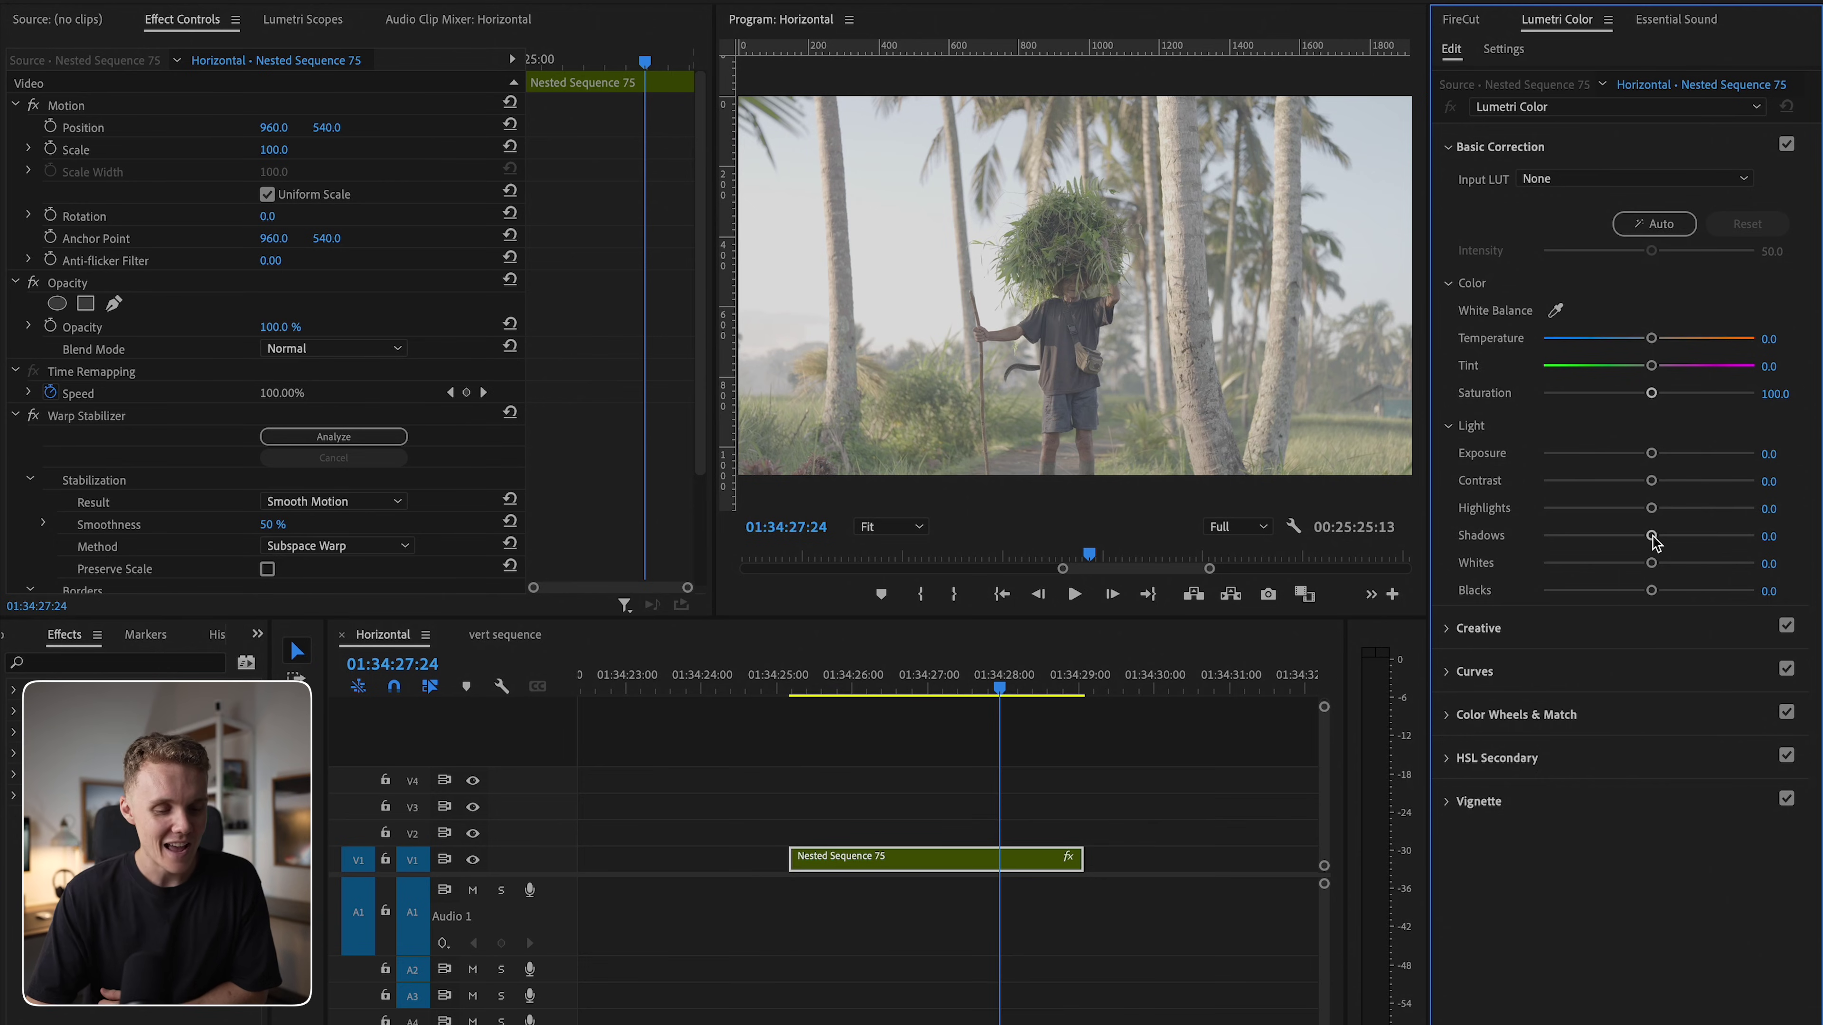
{"action": "left_click_drag", "start_coordinate": [1652, 535], "coordinate": [1560, 559]}
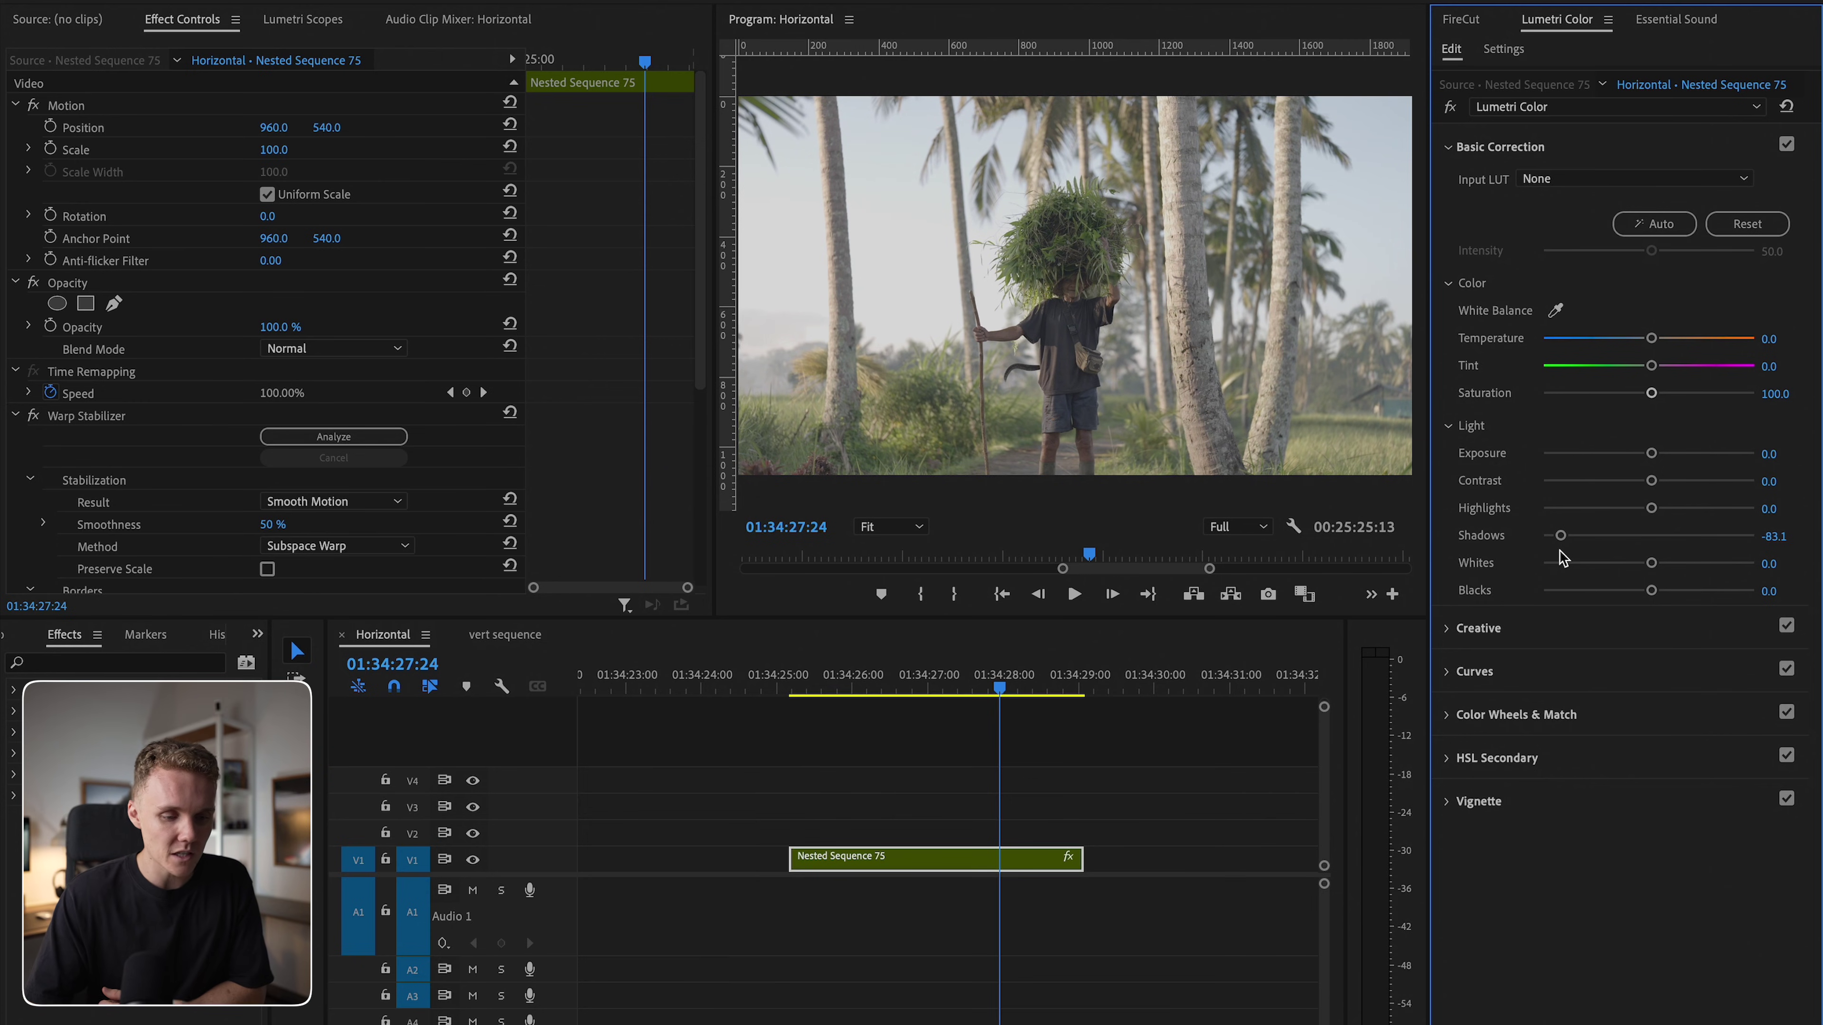
{"action": "left_click_drag", "start_coordinate": [1651, 508], "coordinate": [1631, 510]}
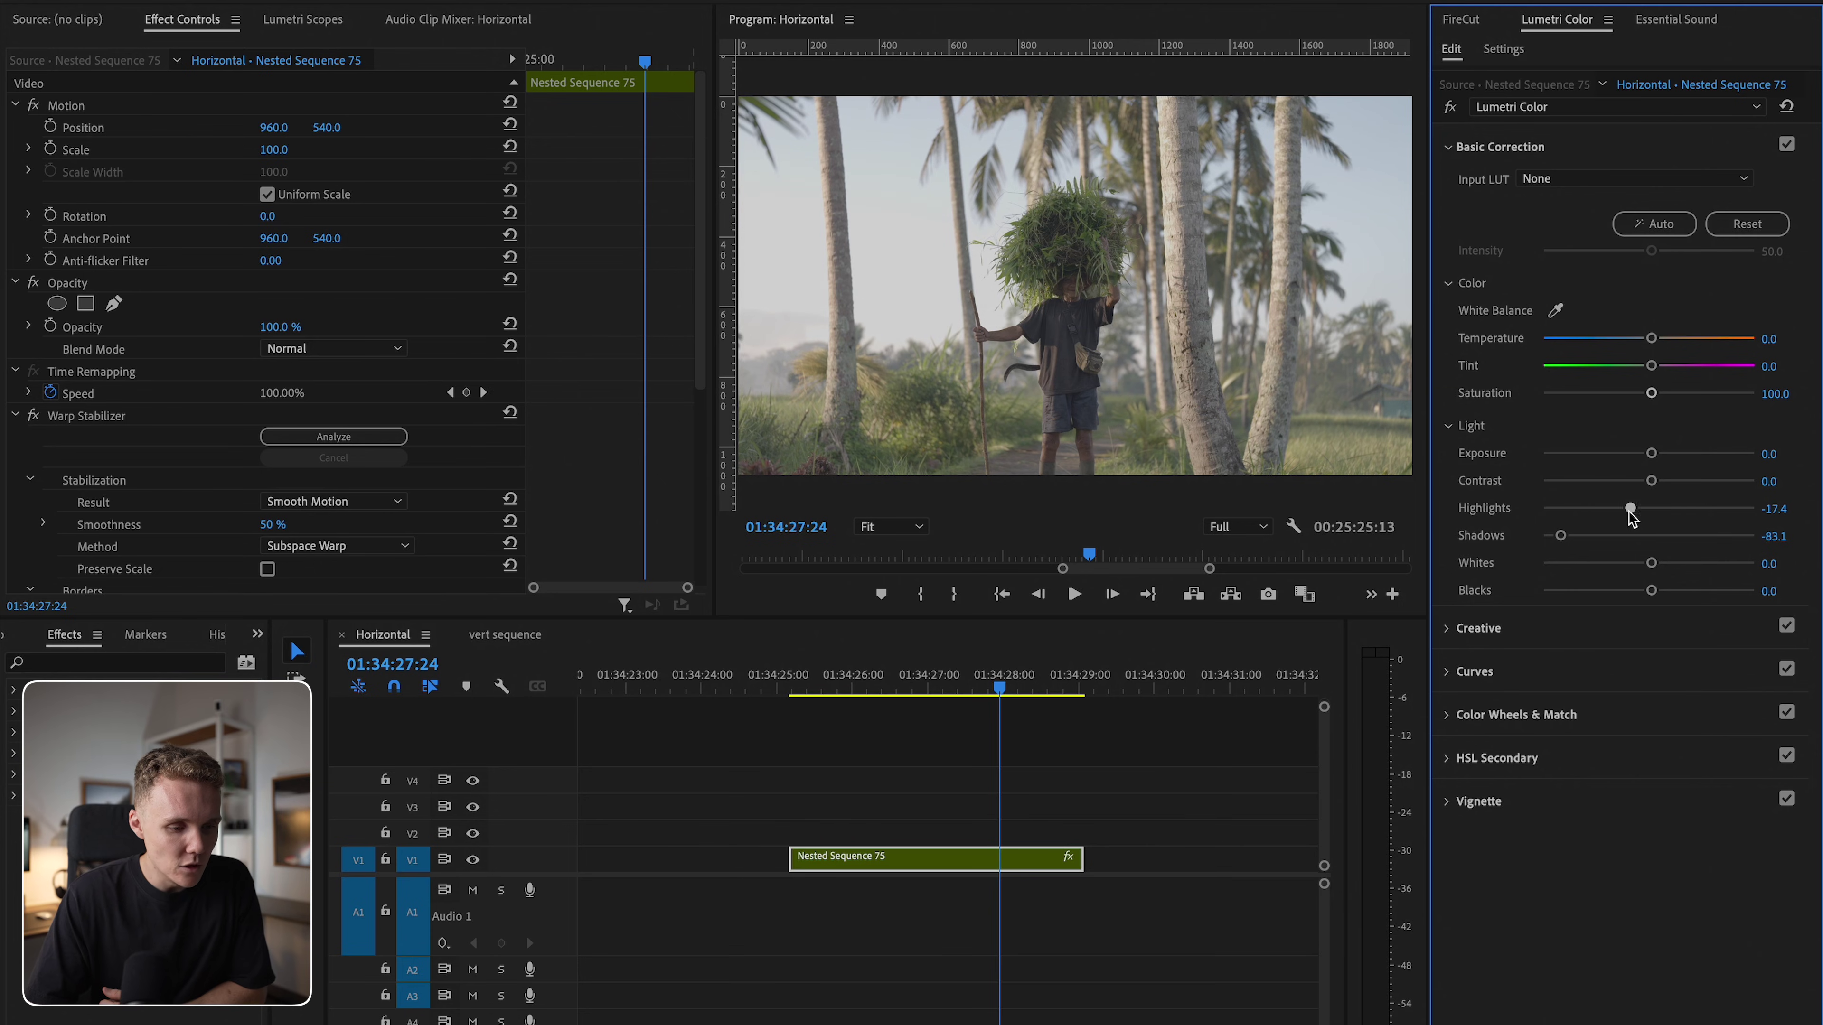
{"action": "double_click", "coordinate": [1632, 509]}
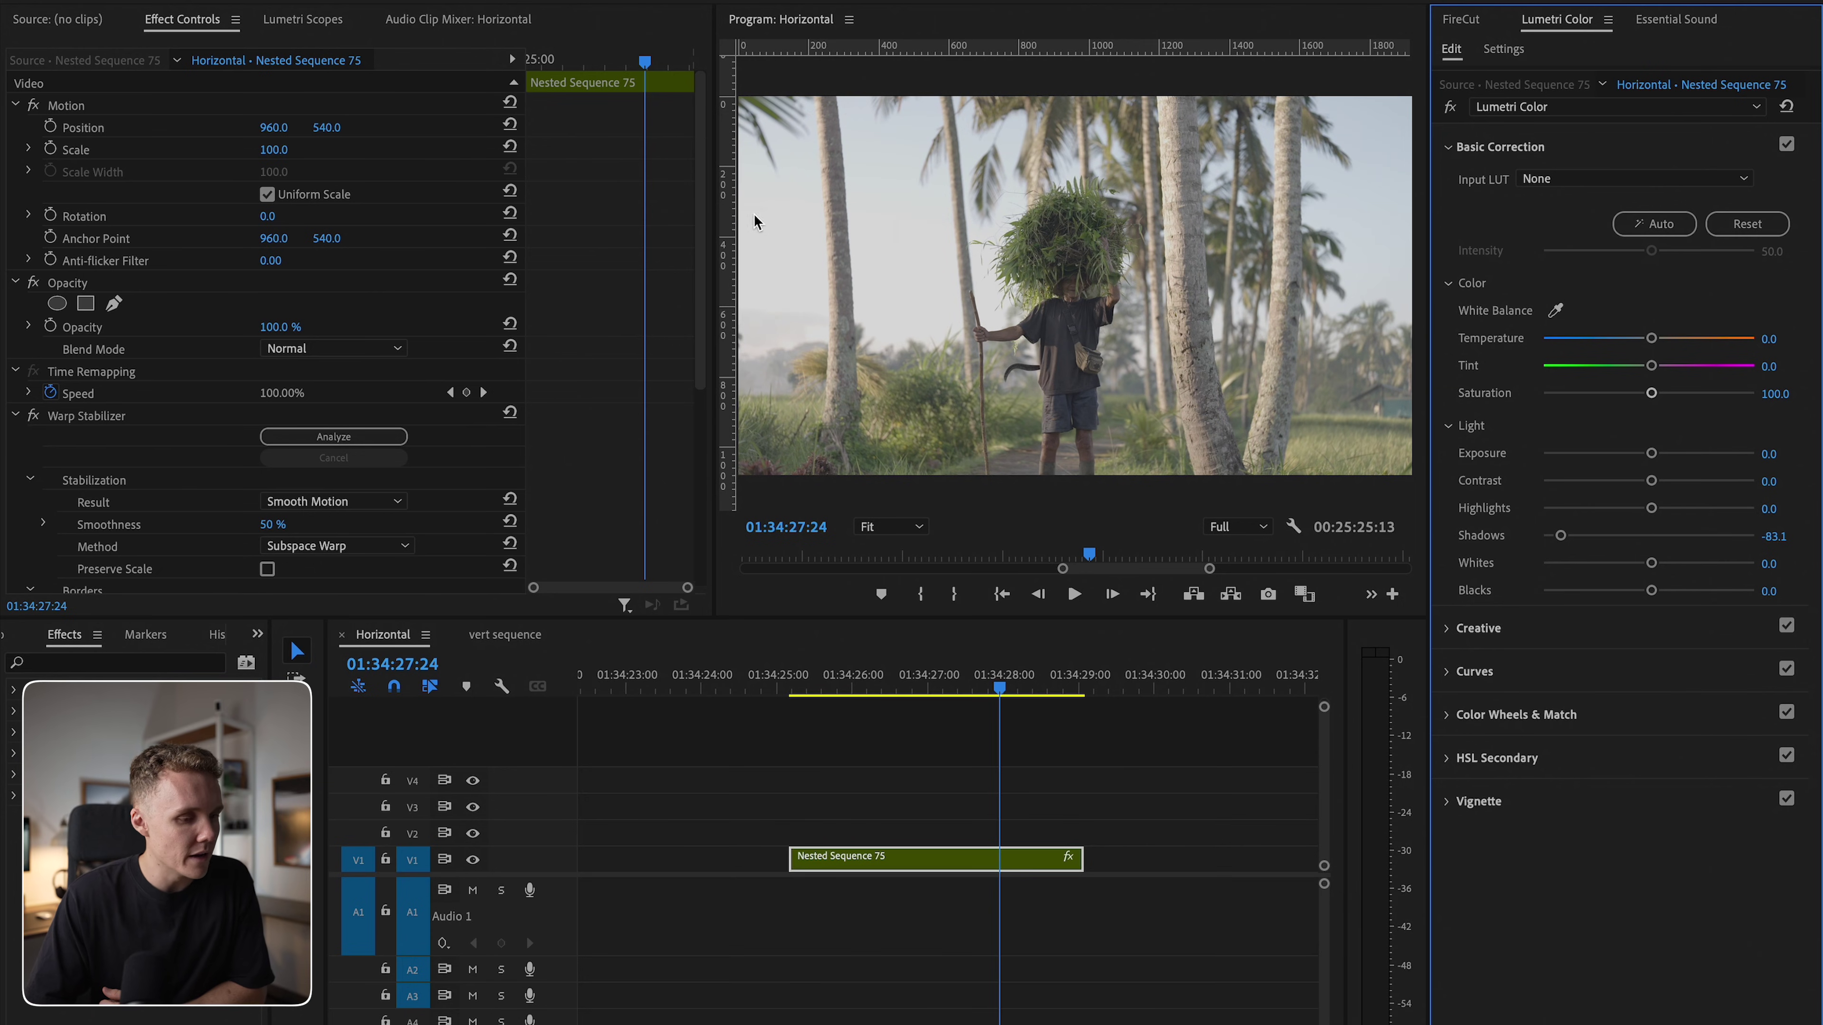
{"action": "left_click", "coordinate": [310, 19]}
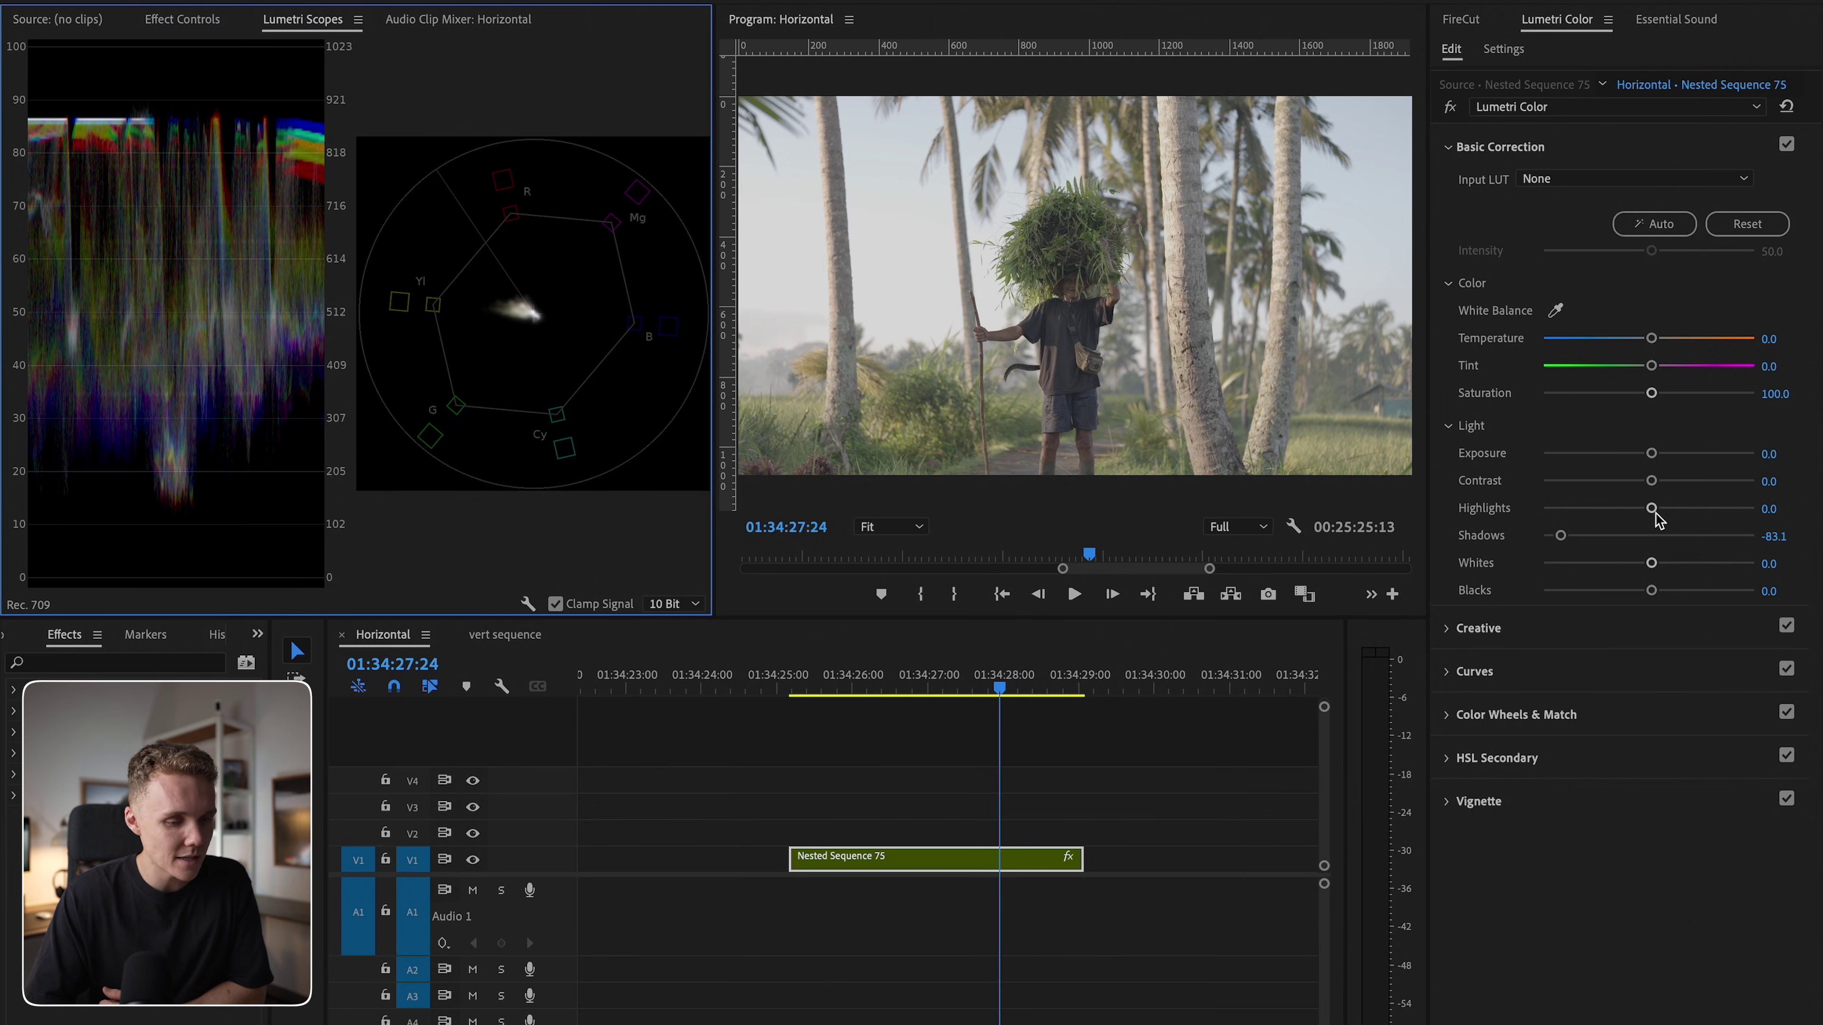
Step: Set Highlights to -2.5 and Shadows to -90.0, toggling the Lumetri bypass to compare
{"action": "left_click_drag", "start_coordinate": [1653, 510], "coordinate": [1552, 544]}
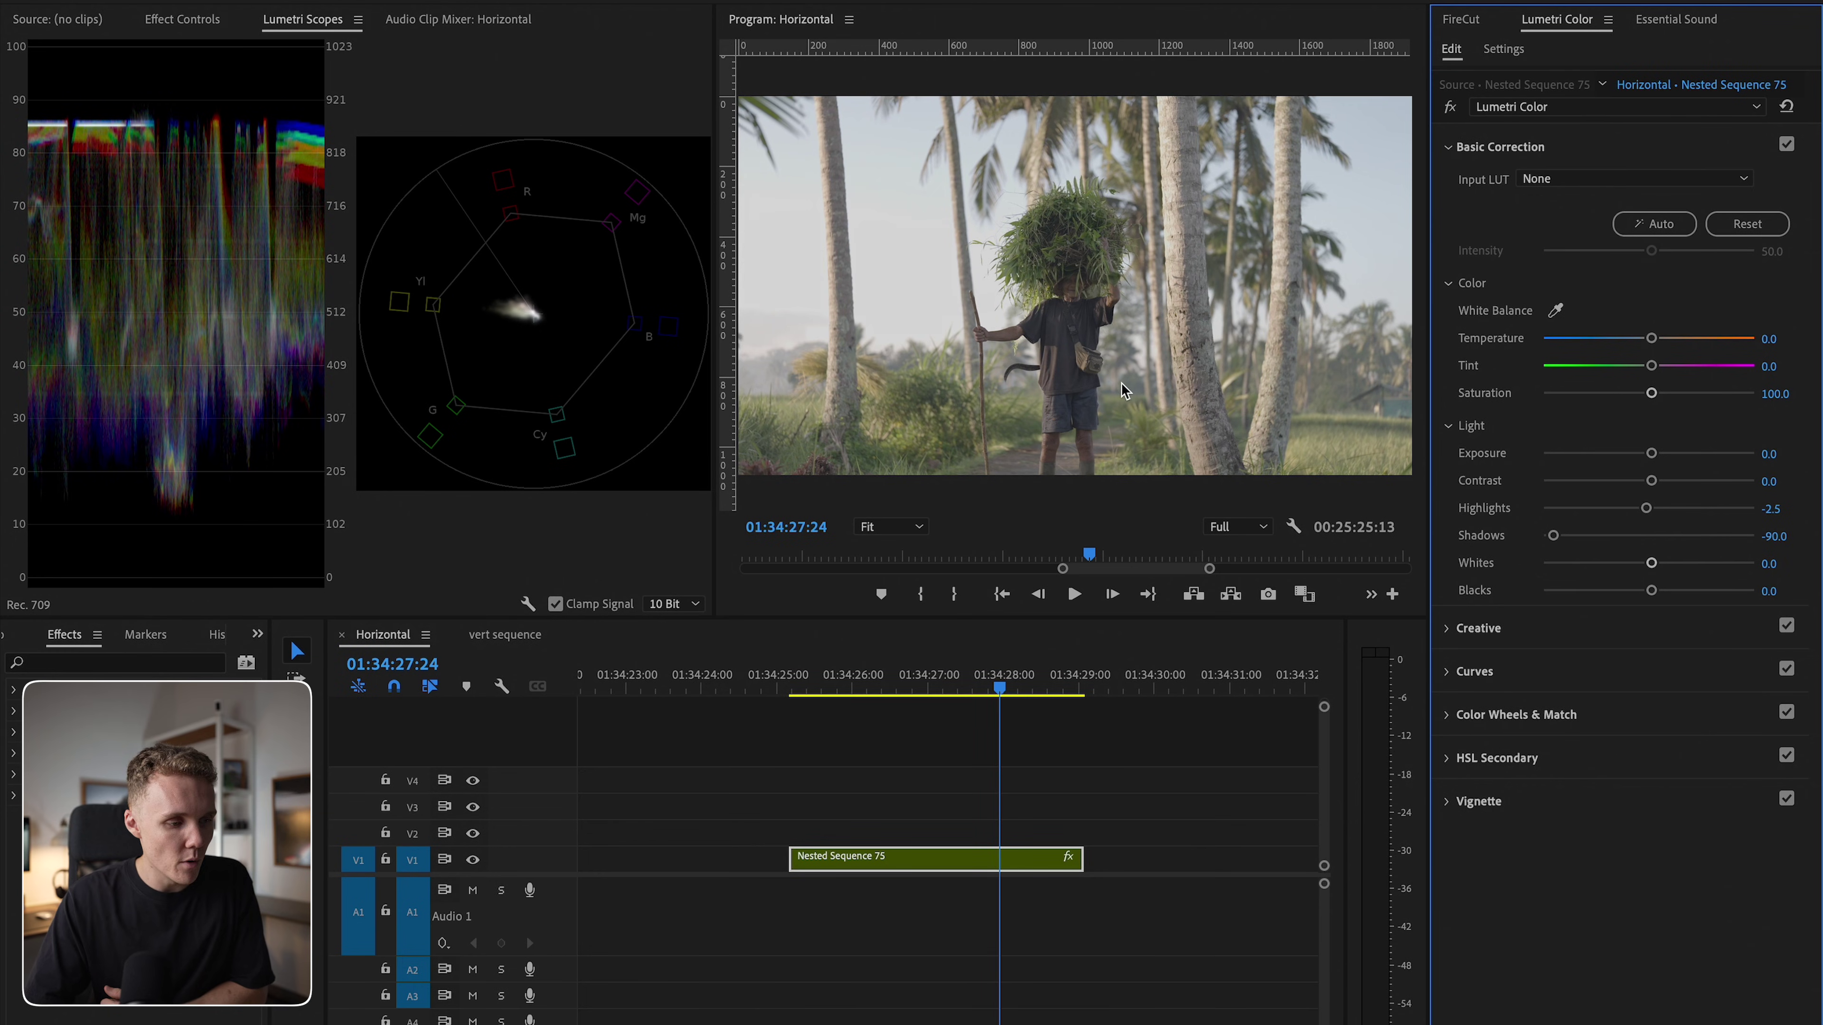
{"action": "left_click", "coordinate": [1450, 107]}
{"action": "left_click", "coordinate": [1450, 108]}
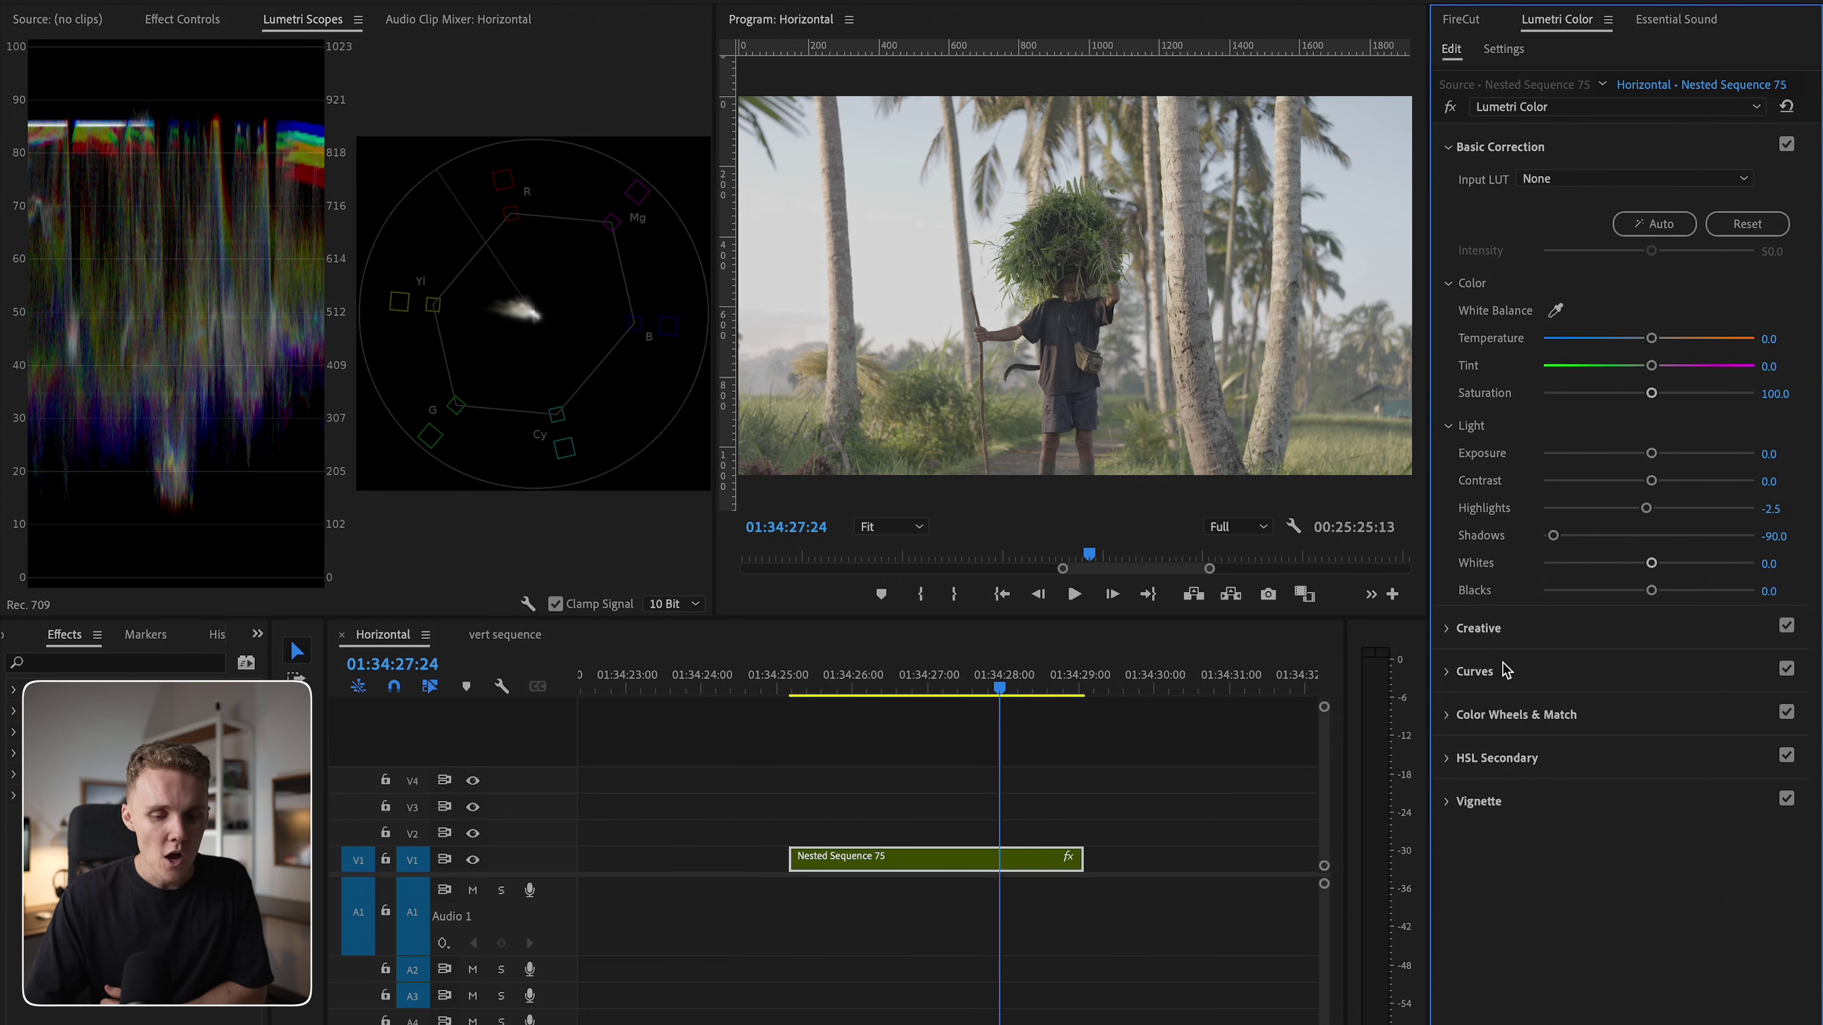
Step: Add shadow, midtone and highlight points on the RGB curve and shape them into a gentle S
{"action": "left_click", "coordinate": [1475, 673]}
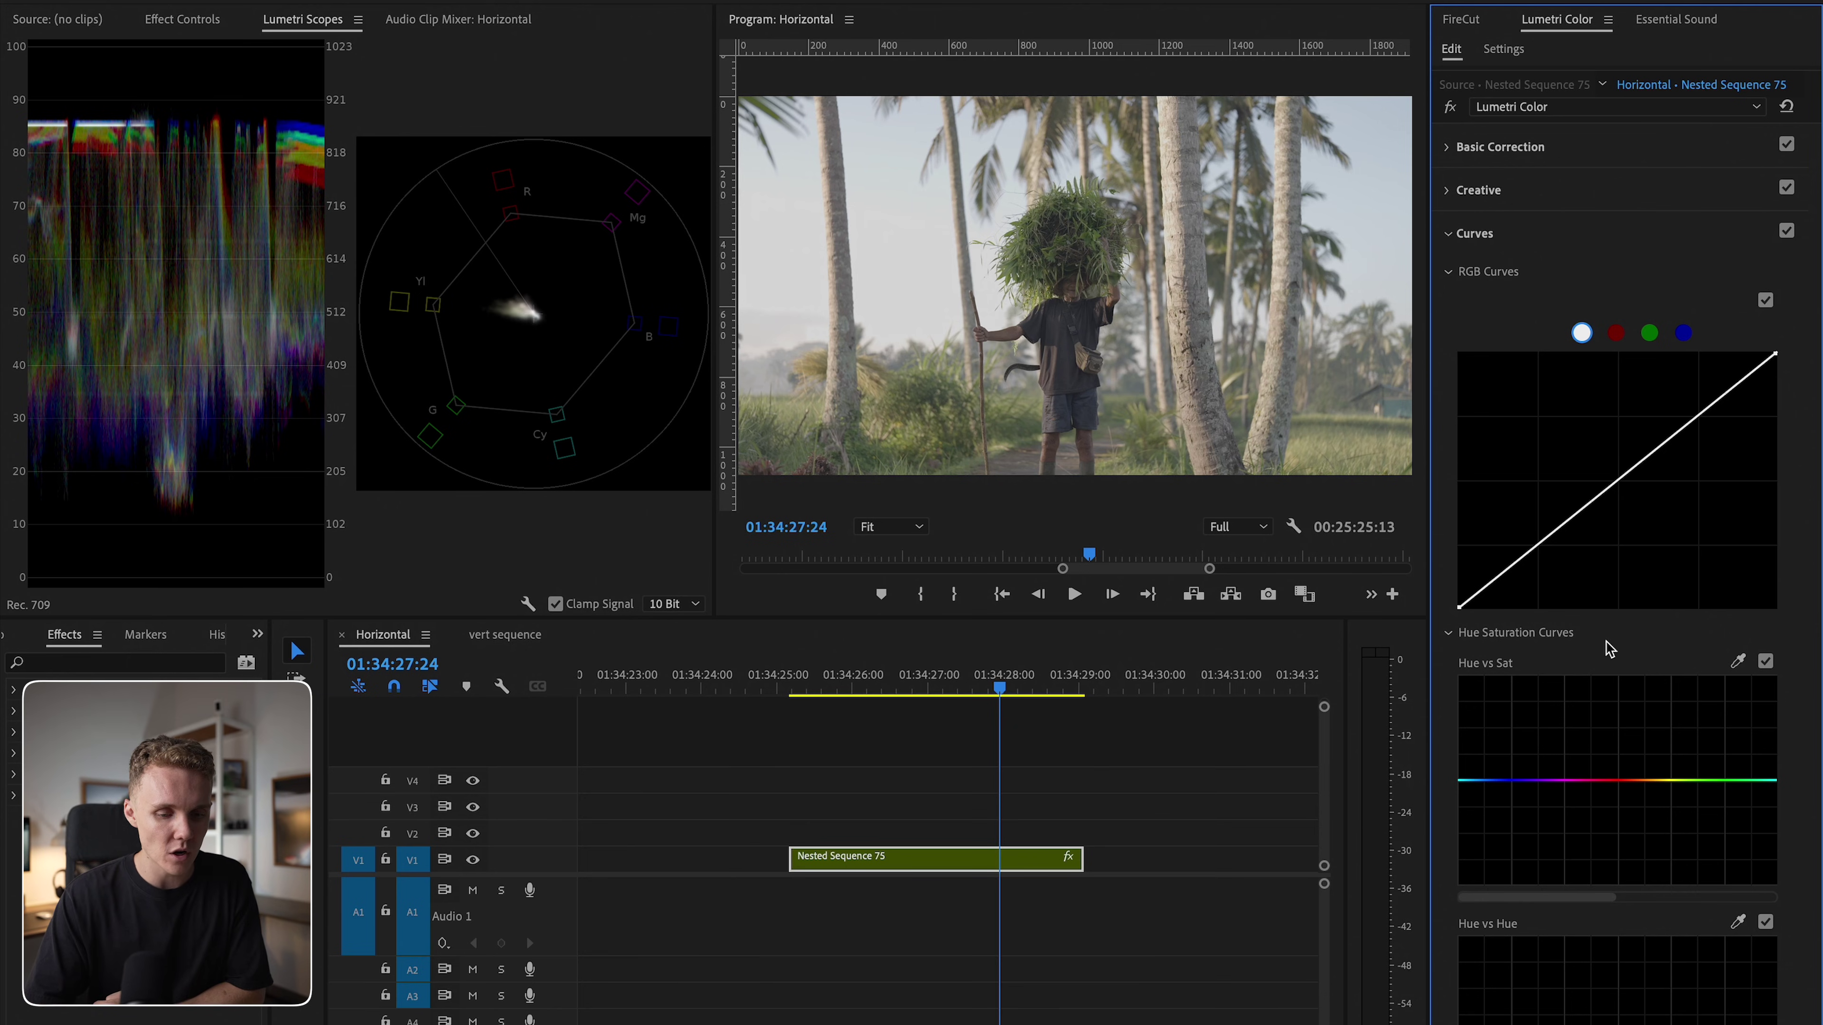
{"action": "left_click", "coordinate": [1535, 547]}
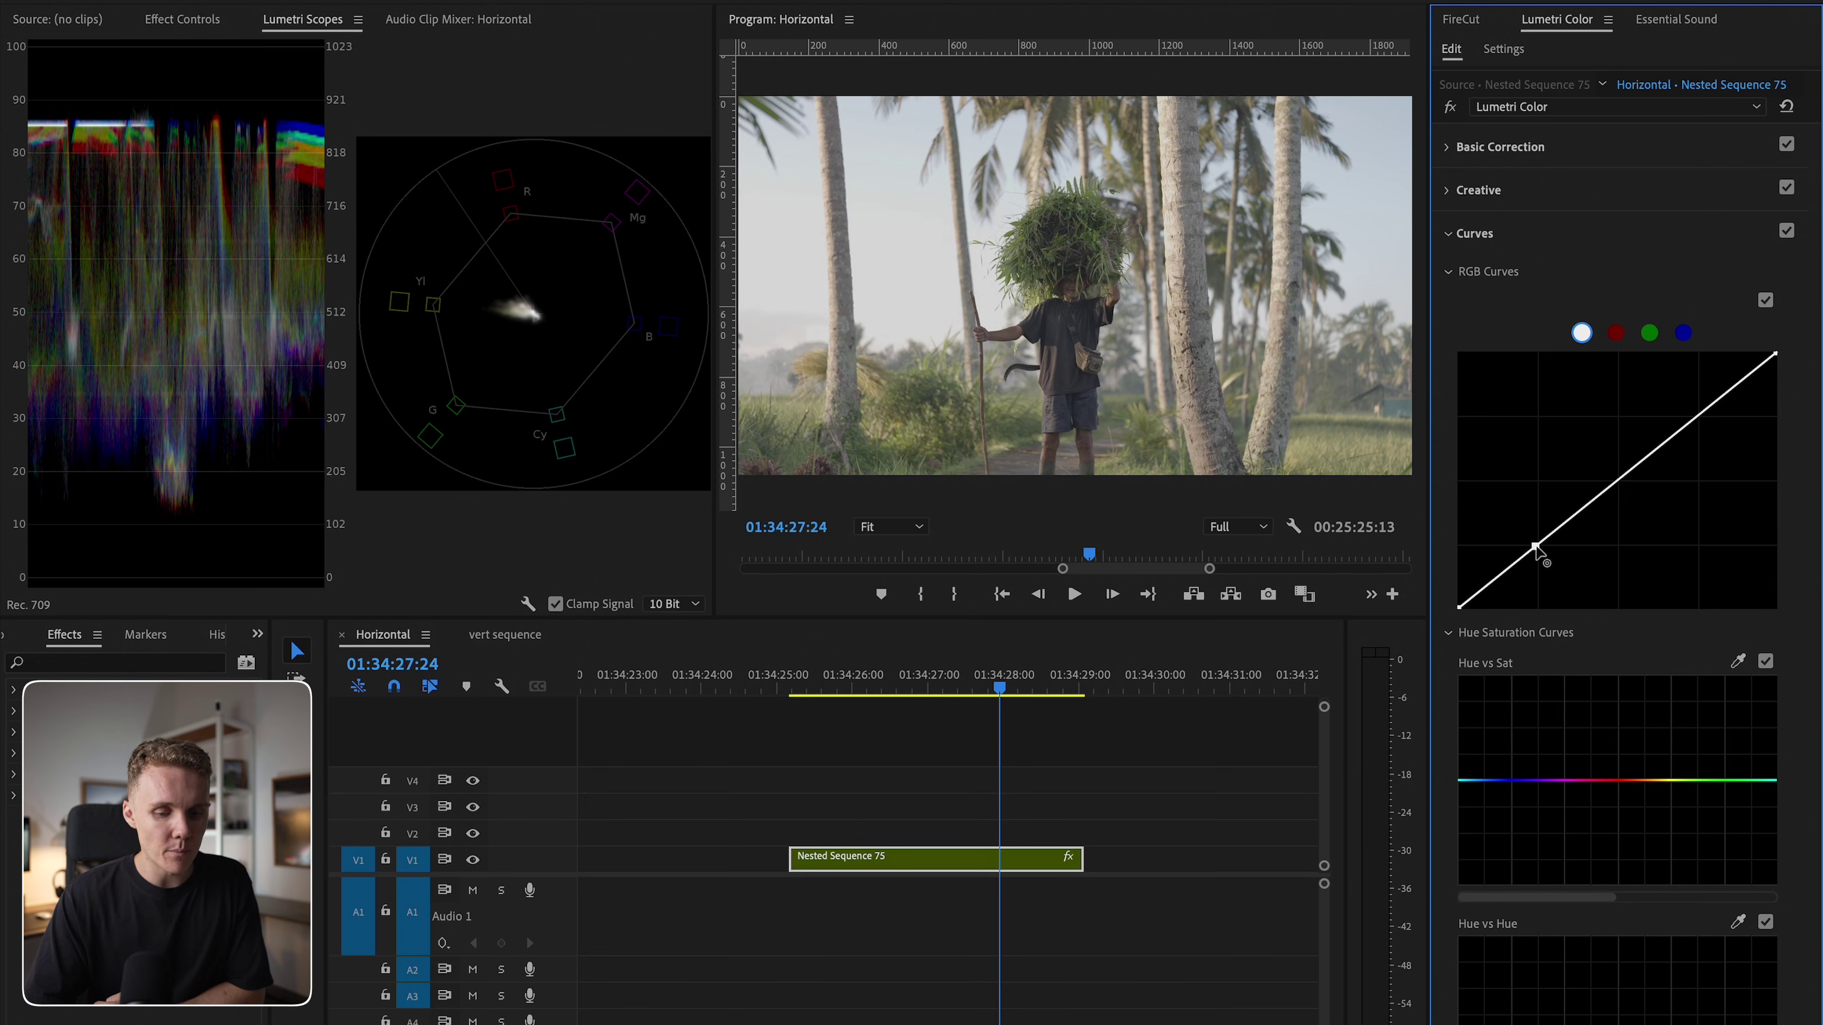
{"action": "left_click", "coordinate": [1620, 479]}
{"action": "left_click", "coordinate": [1698, 416]}
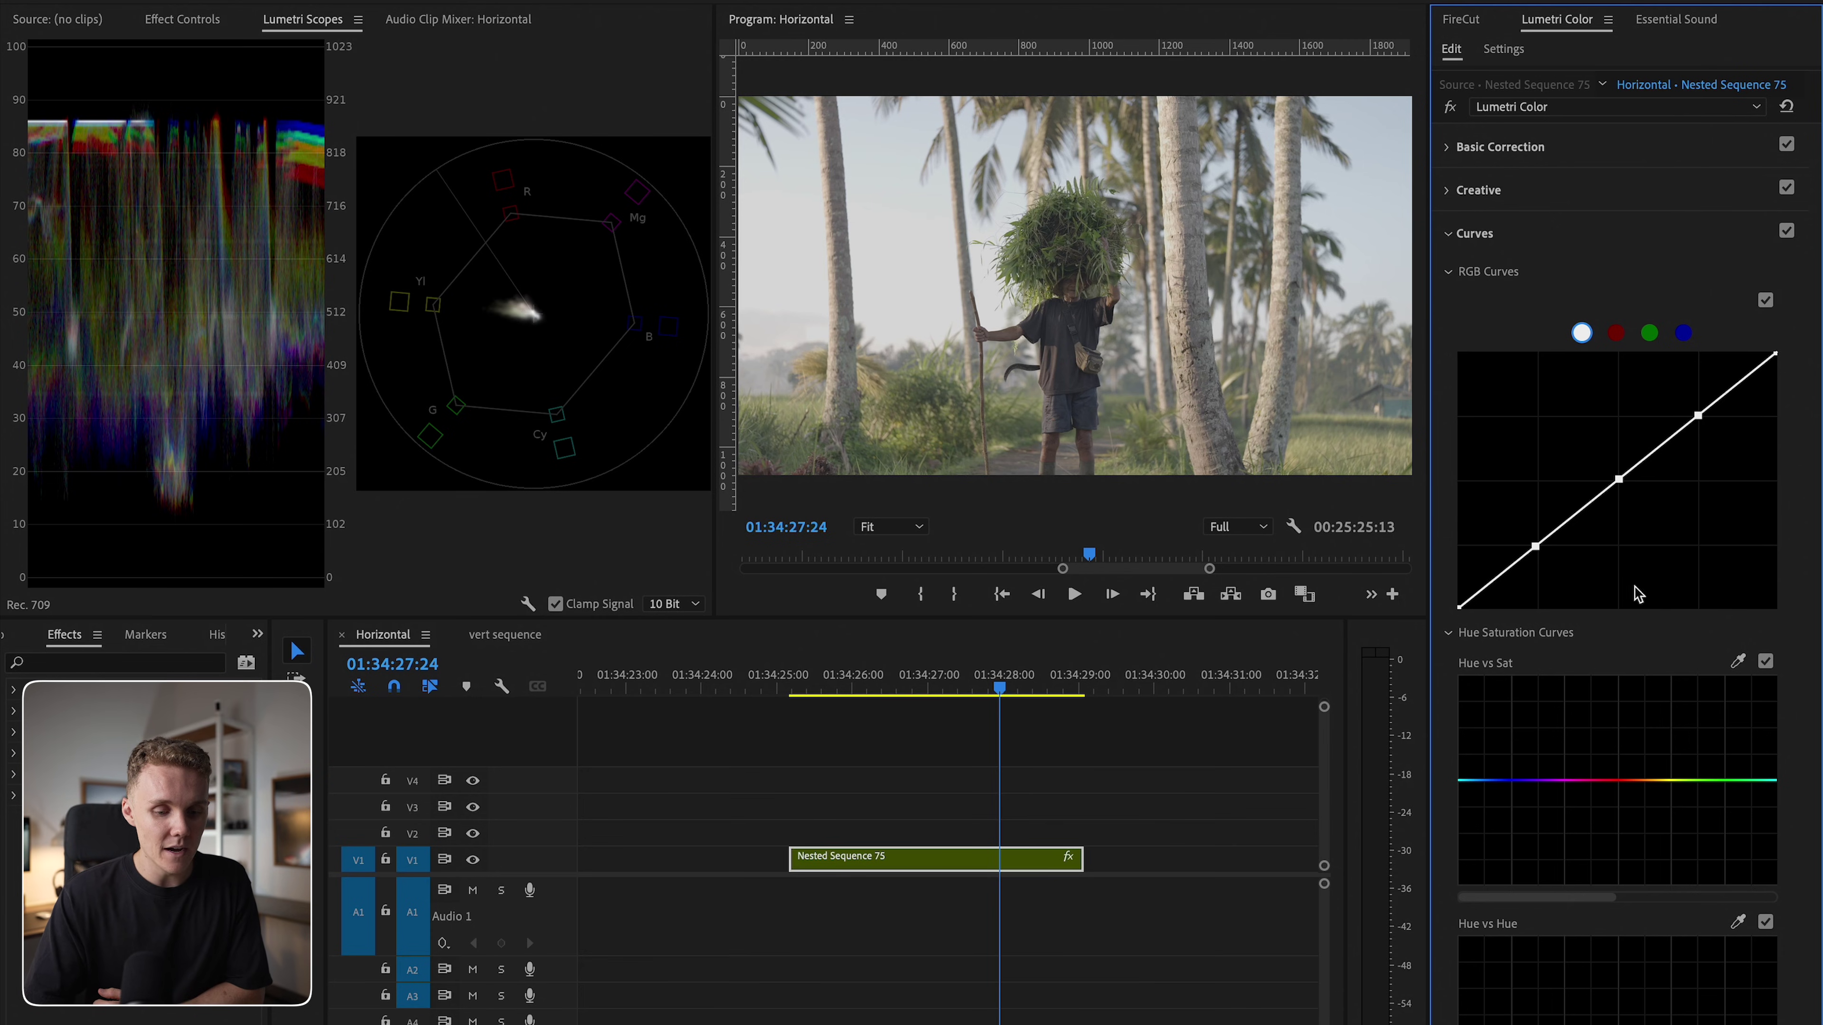
{"action": "left_click_drag", "start_coordinate": [1535, 549], "coordinate": [1537, 552]}
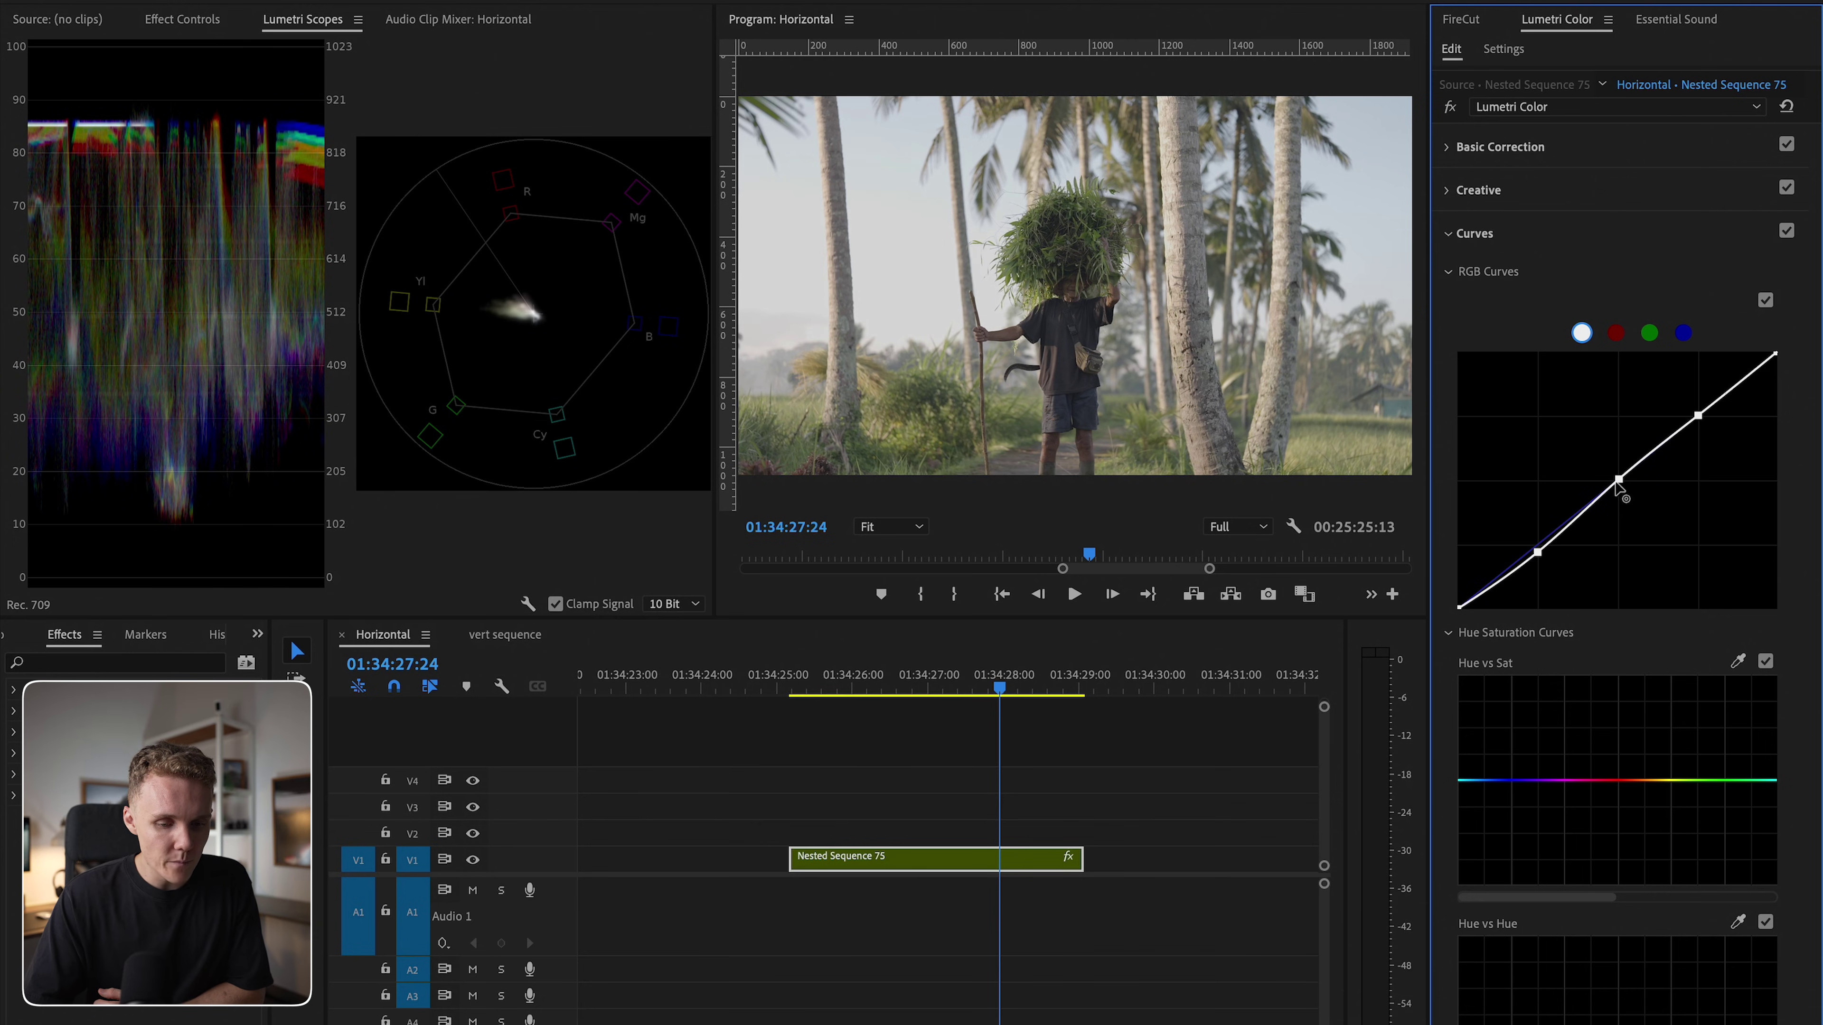
{"action": "left_click_drag", "start_coordinate": [1618, 482], "coordinate": [1616, 472]}
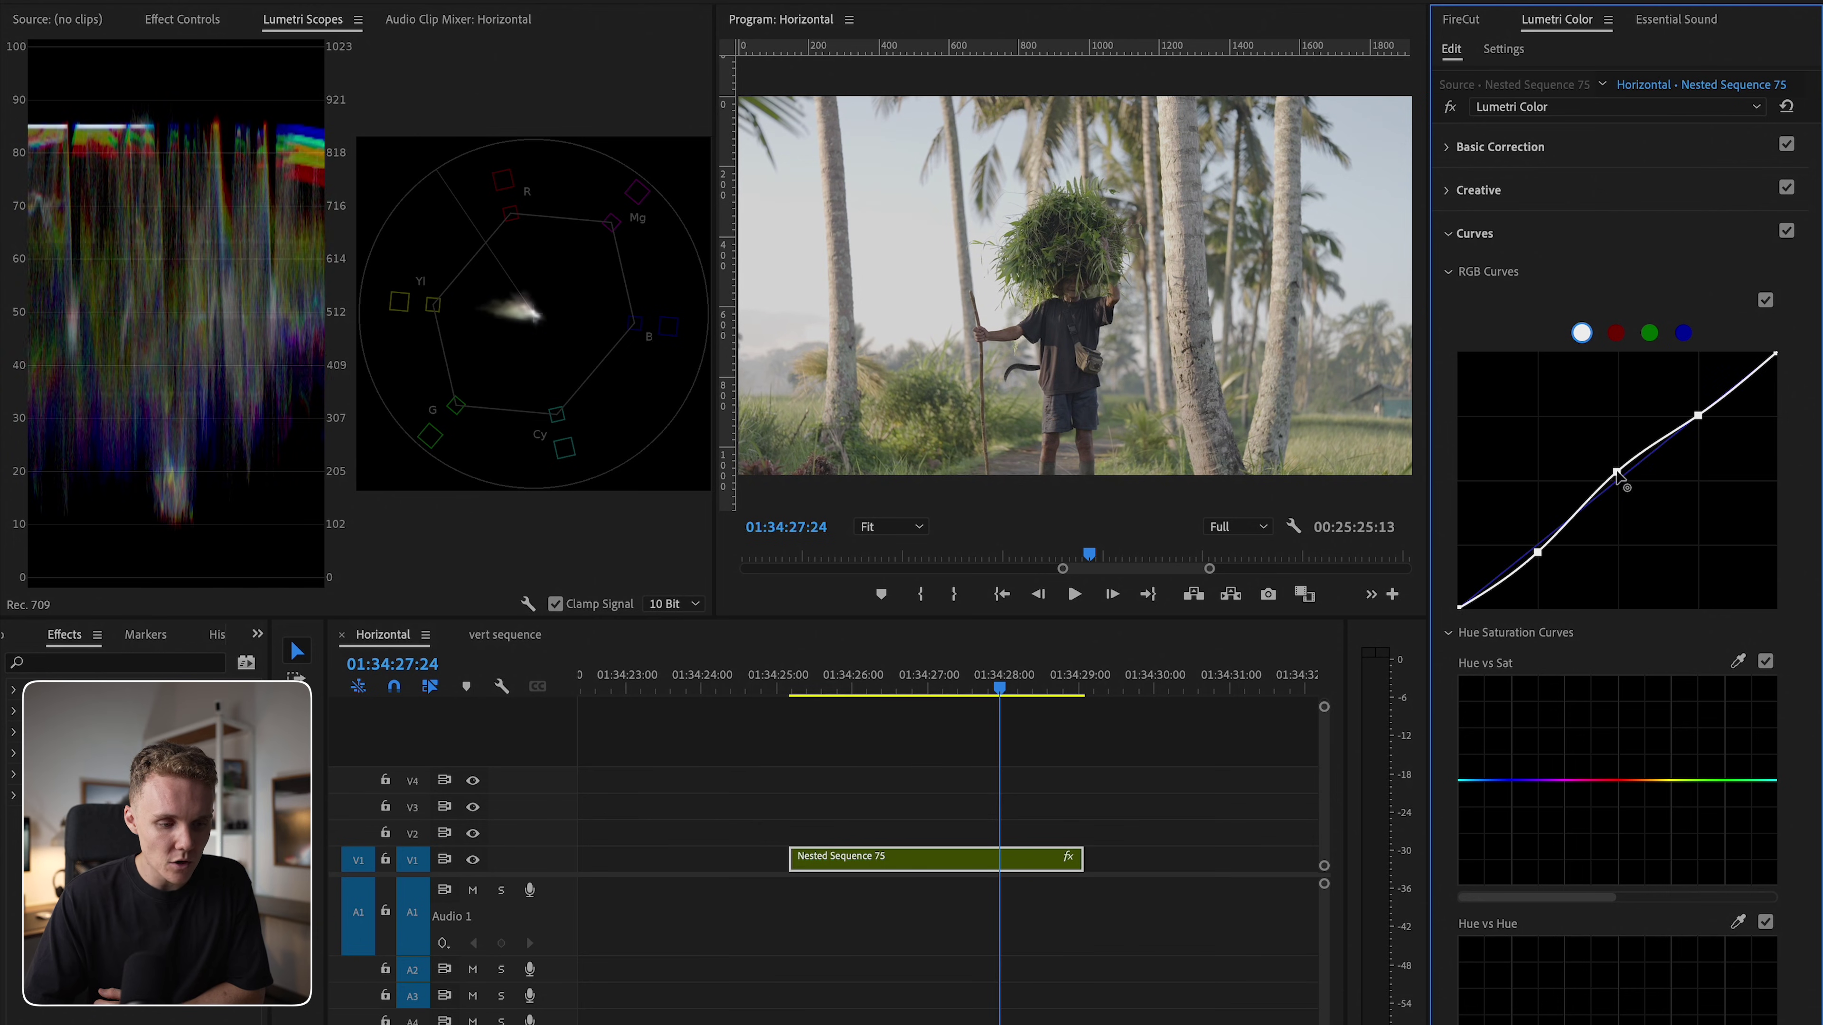
{"action": "left_click_drag", "start_coordinate": [1697, 417], "coordinate": [1696, 412]}
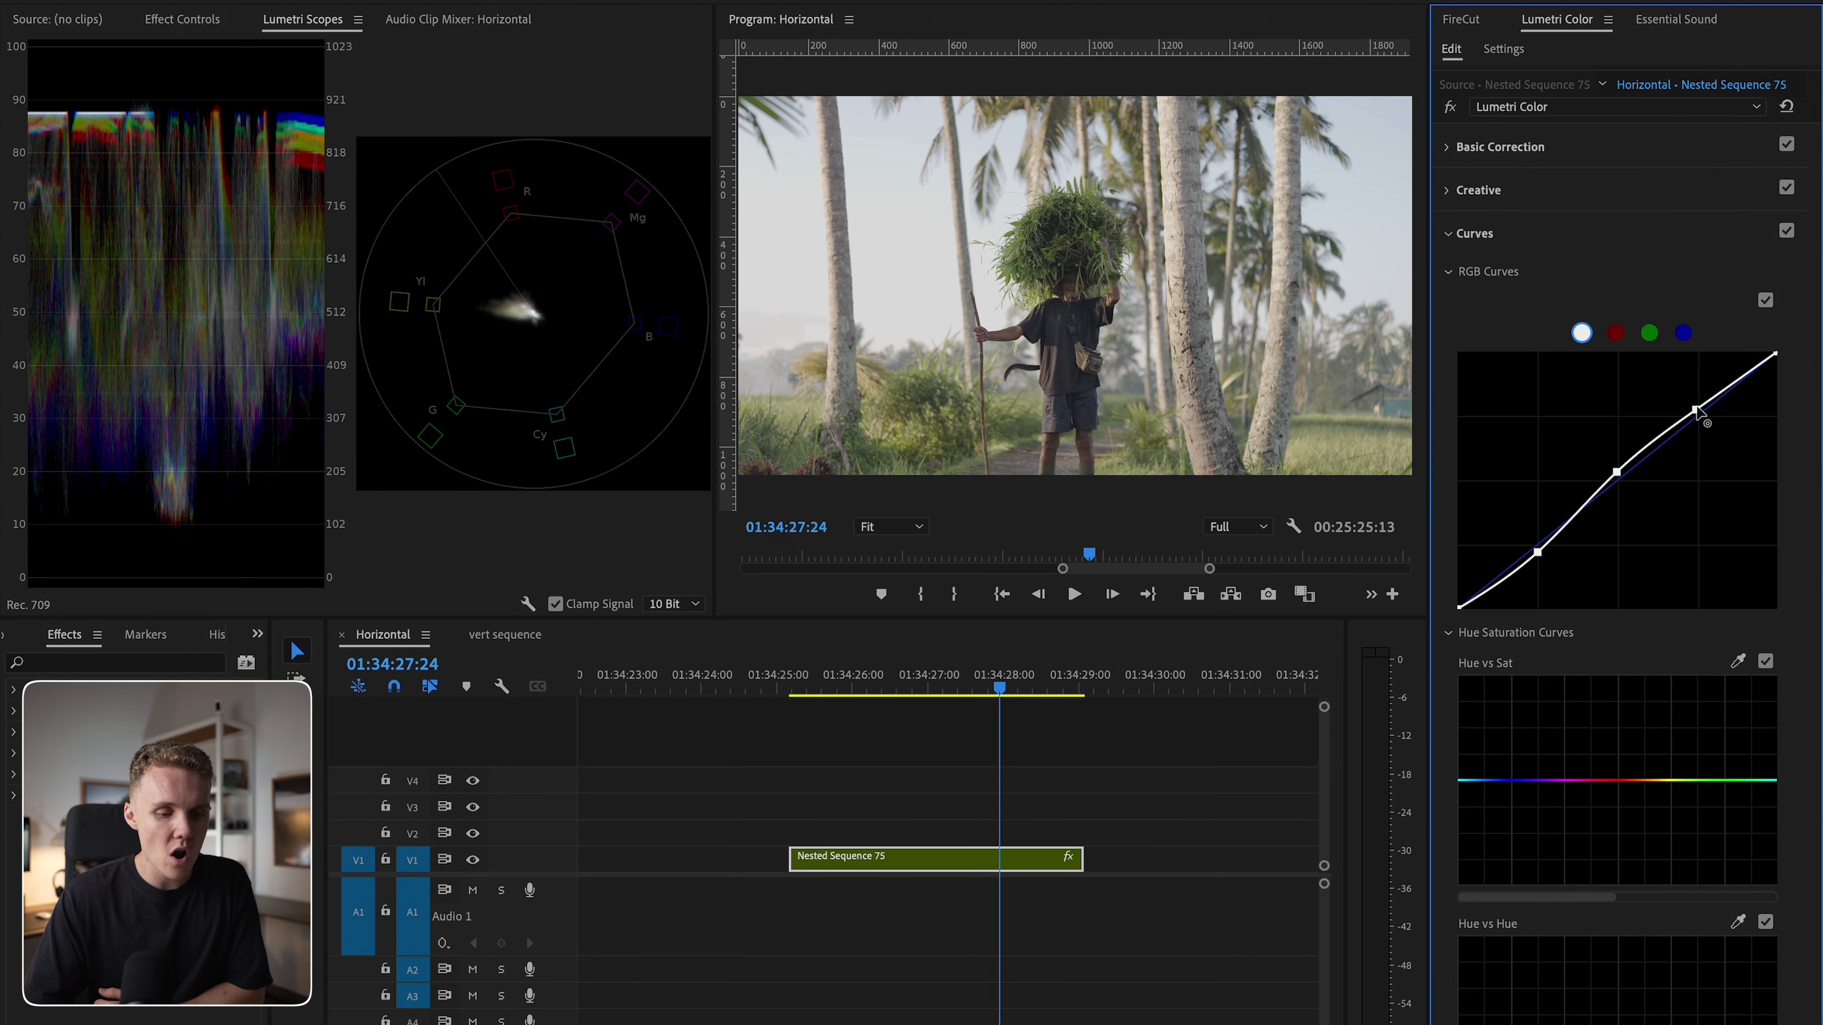
Step: Lower Highlights to -19.4 in Basic Correction and compare the grade with the original
{"action": "left_click", "coordinate": [1540, 152]}
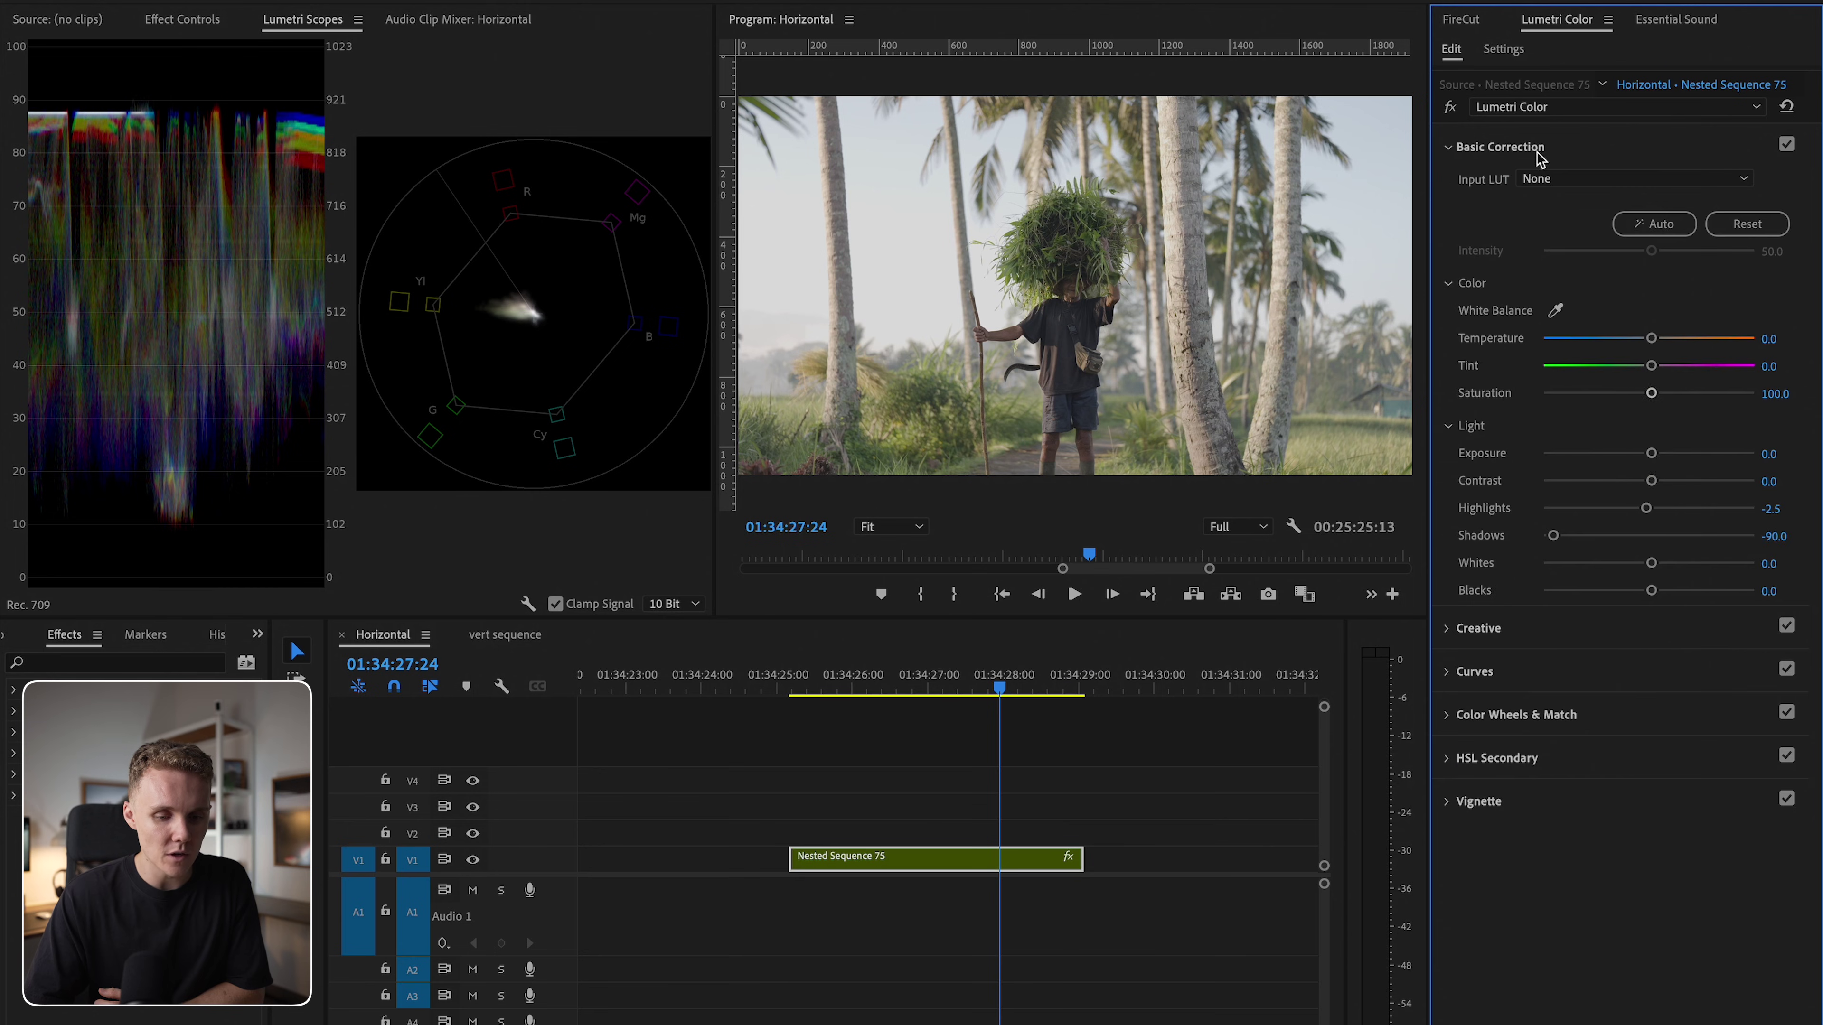
{"action": "left_click_drag", "start_coordinate": [1646, 511], "coordinate": [1629, 513]}
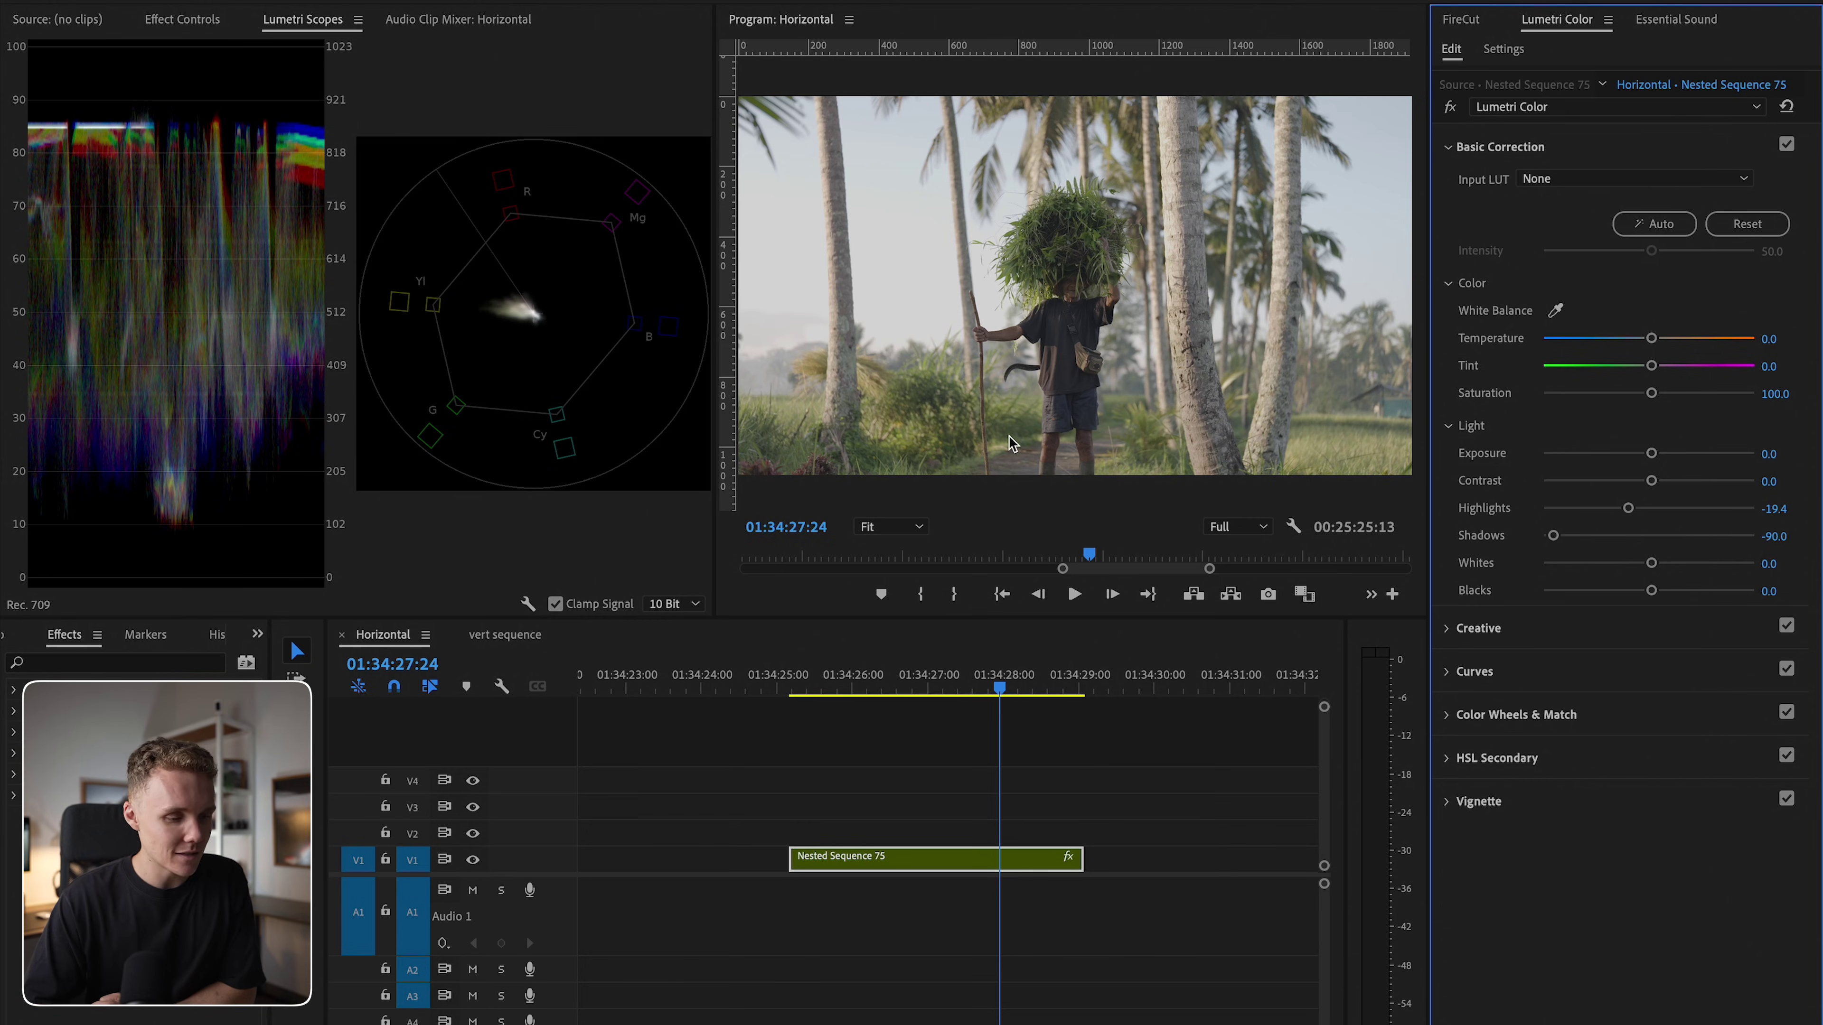
{"action": "left_click", "coordinate": [1454, 109]}
{"action": "left_click", "coordinate": [1454, 109]}
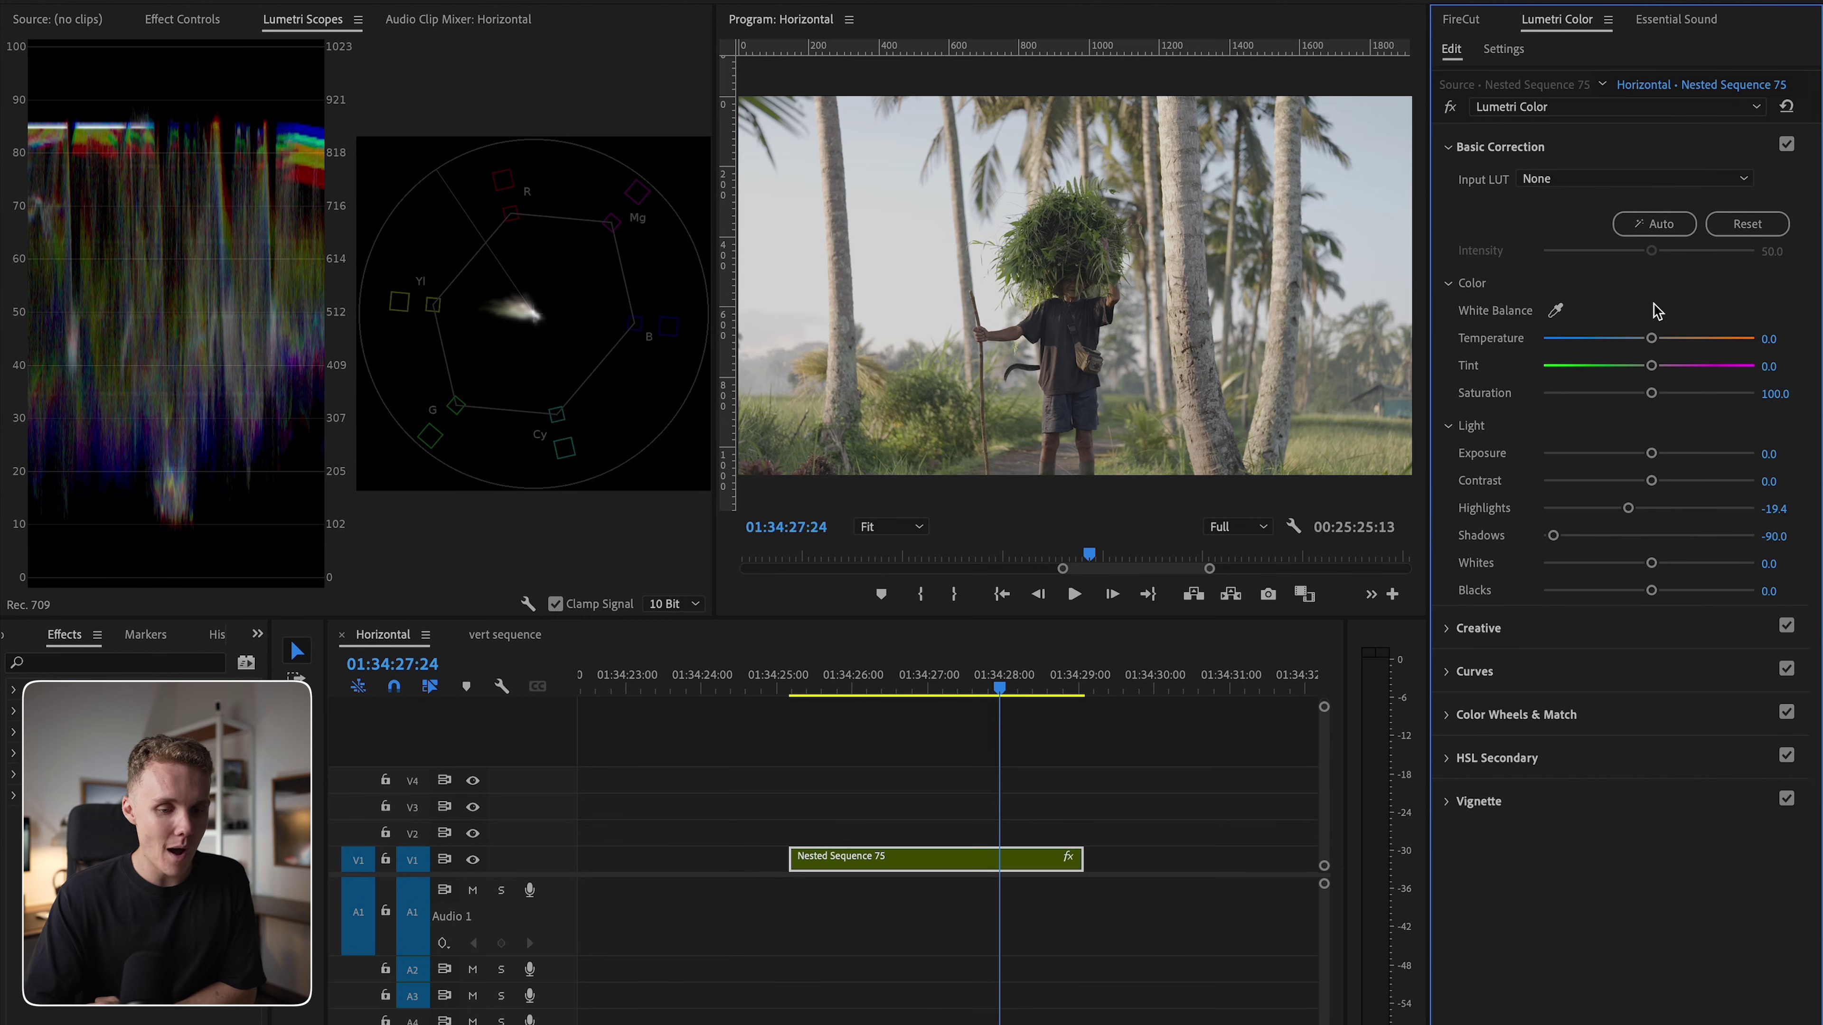
Step: Magnify the Program preview to 100%, then to 200%, for a closer look
{"action": "left_click", "coordinate": [890, 527]}
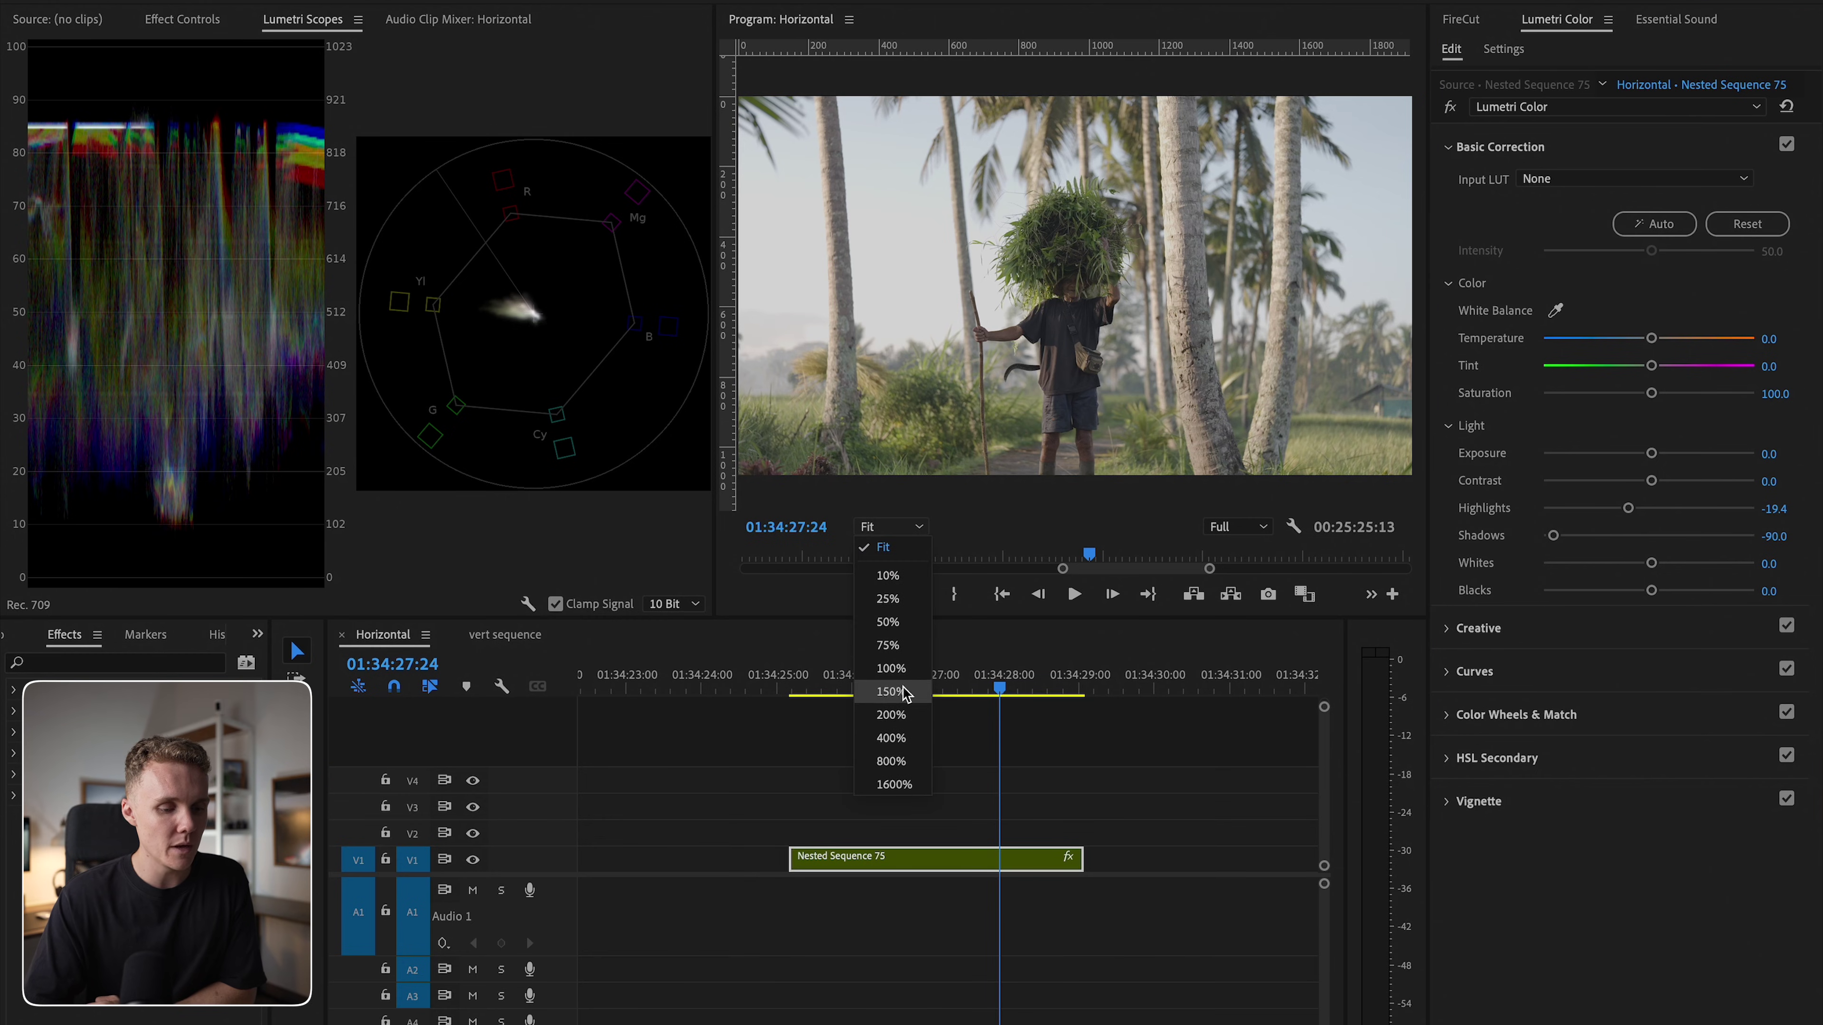
{"action": "left_click", "coordinate": [893, 551]}
{"action": "left_click", "coordinate": [915, 528]}
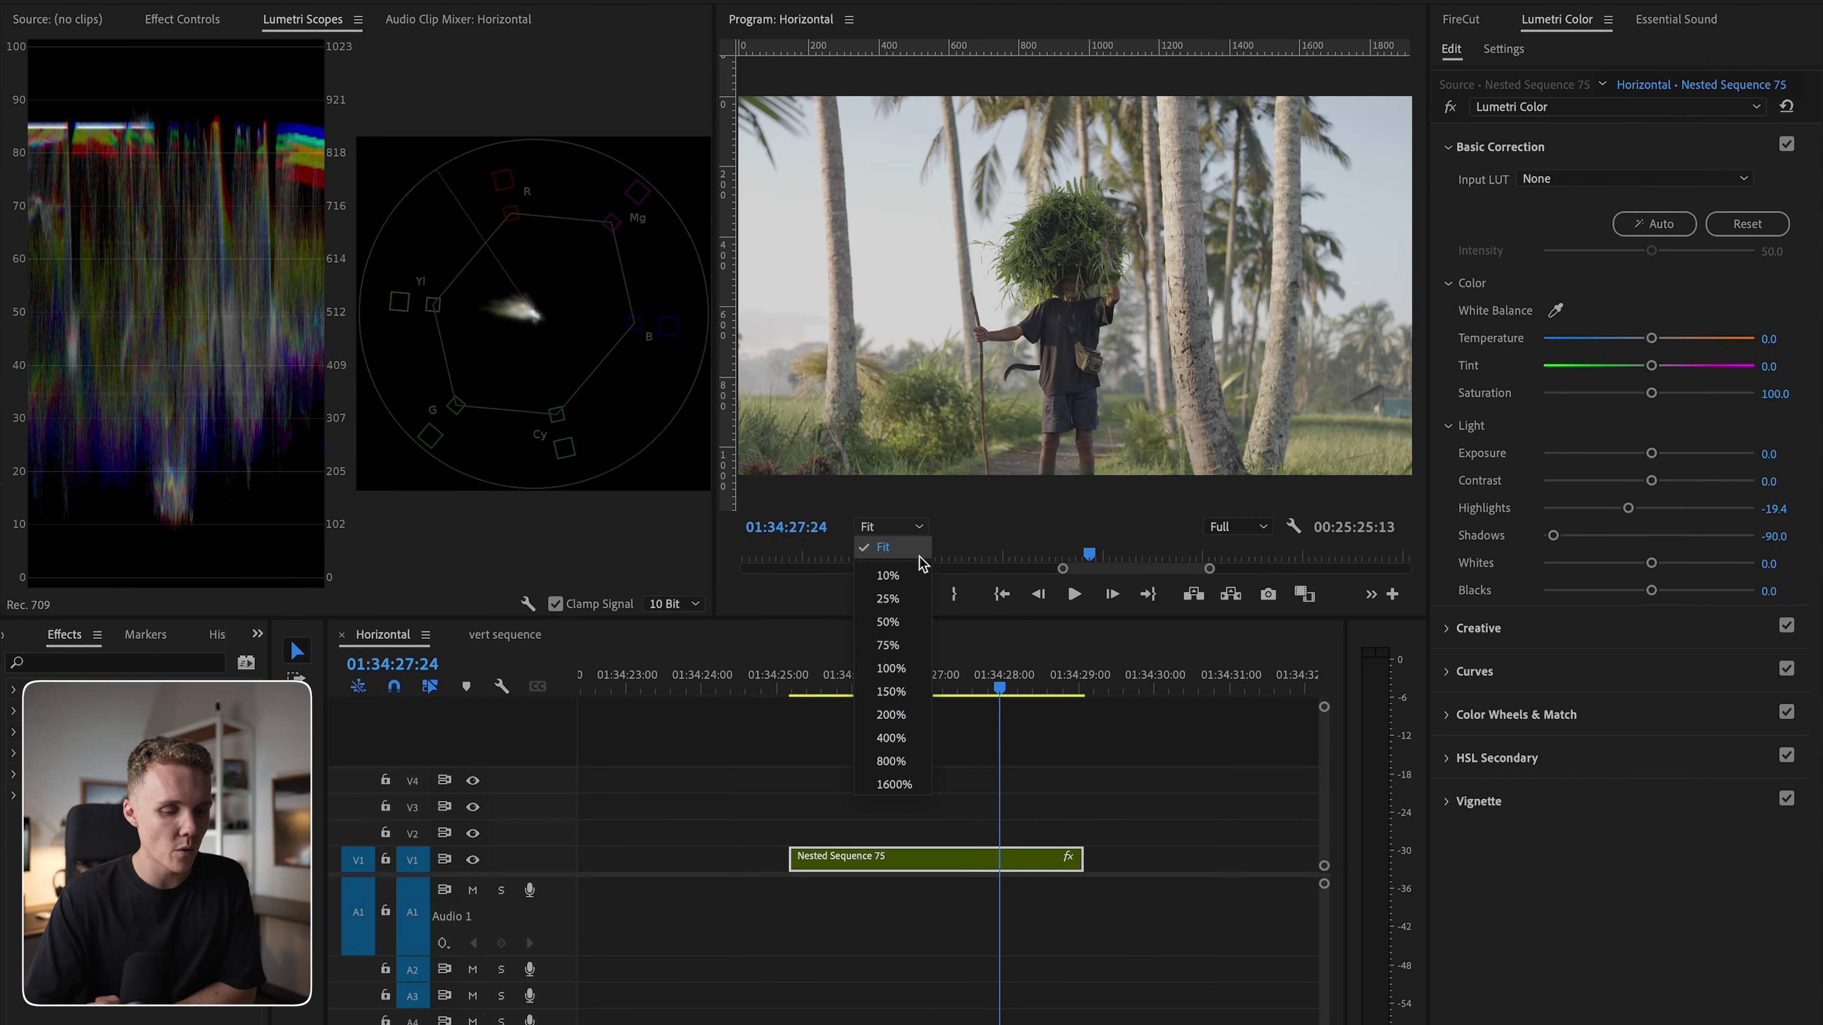
{"action": "left_click", "coordinate": [913, 670]}
{"action": "left_click", "coordinate": [917, 528]}
{"action": "left_click", "coordinate": [931, 685]}
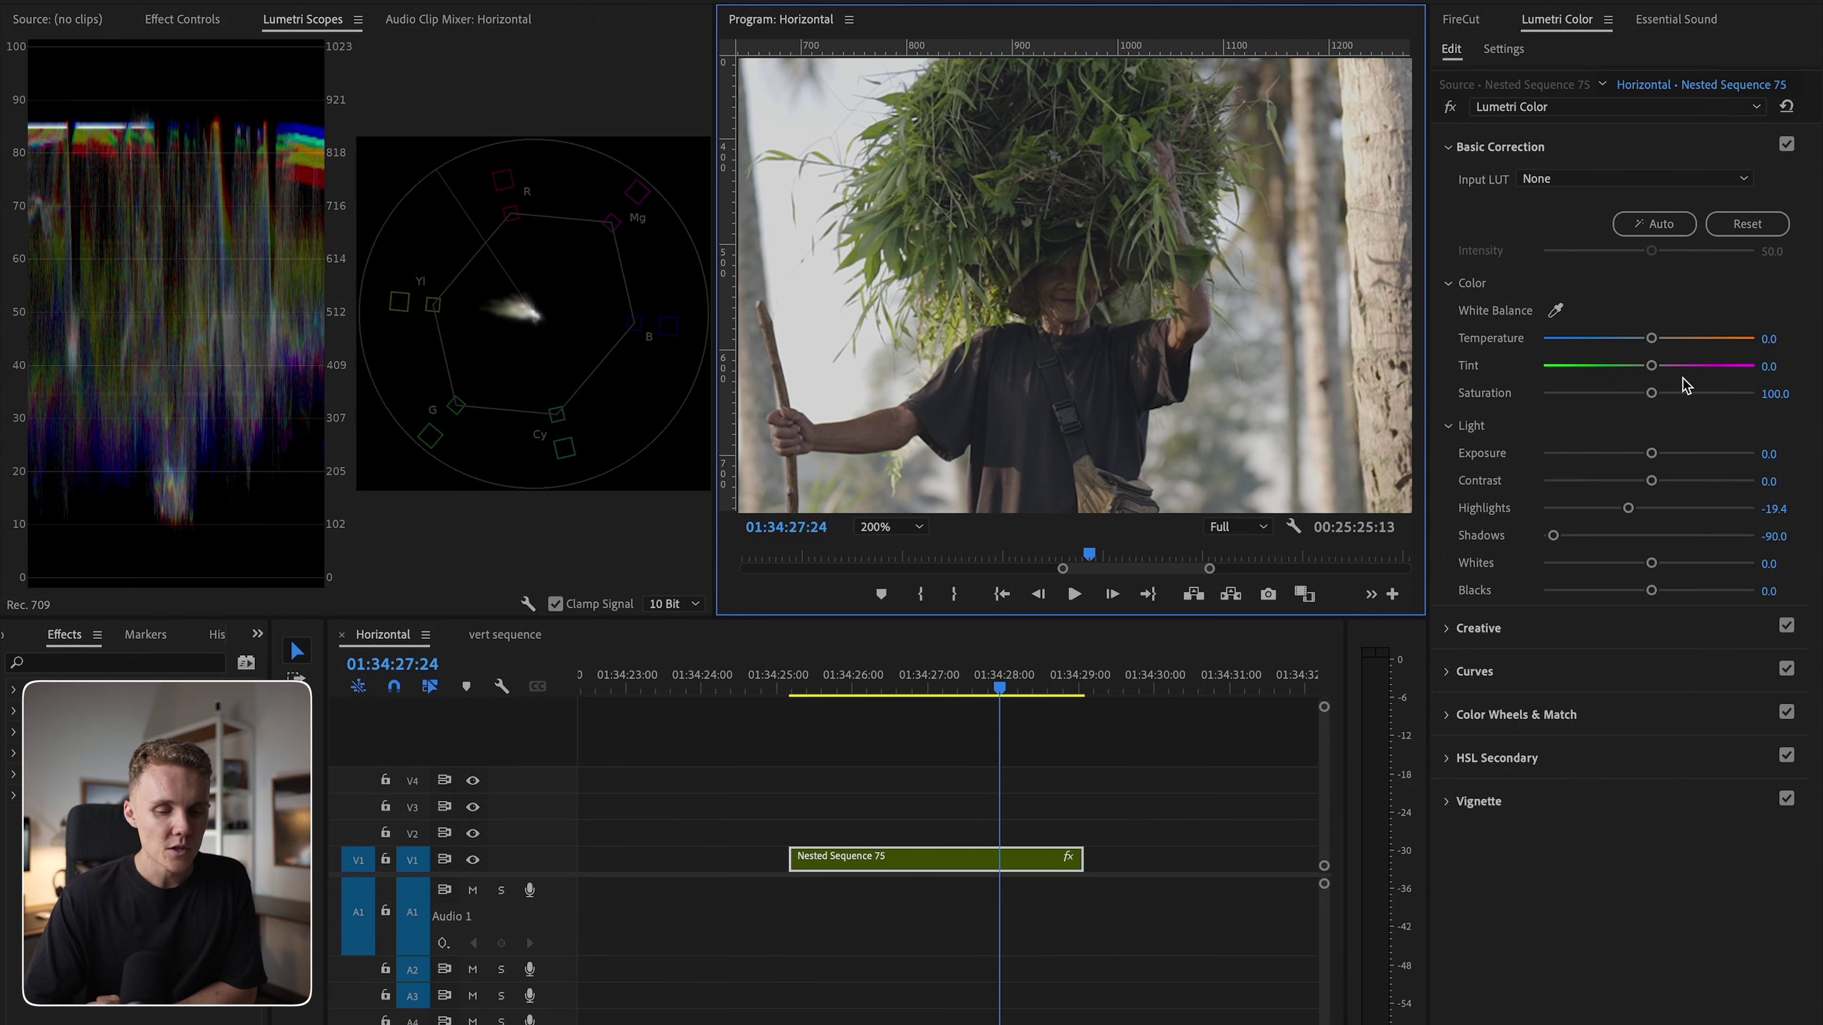
Step: Warm Temperature and Tint to 3.5, fit the frame, and compare against the original
{"action": "left_click_drag", "start_coordinate": [1651, 366], "coordinate": [1653, 366]}
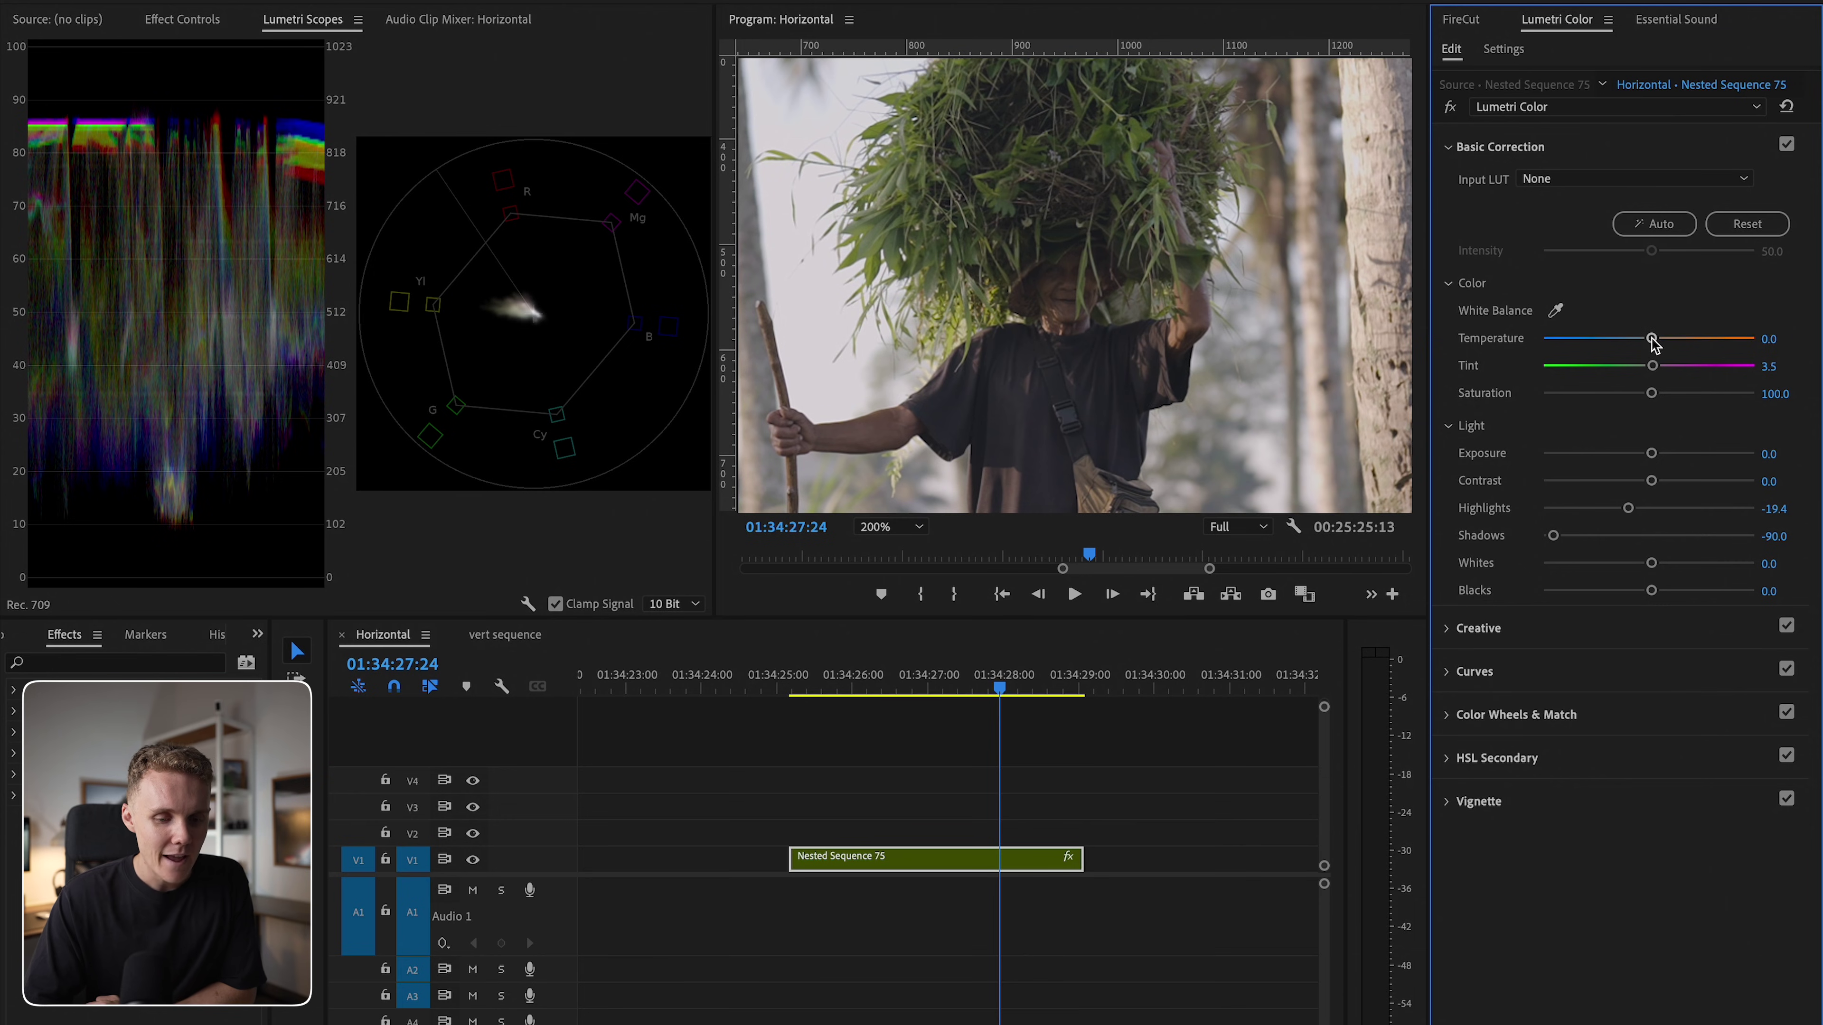
{"action": "left_click_drag", "start_coordinate": [1652, 339], "coordinate": [1653, 339]}
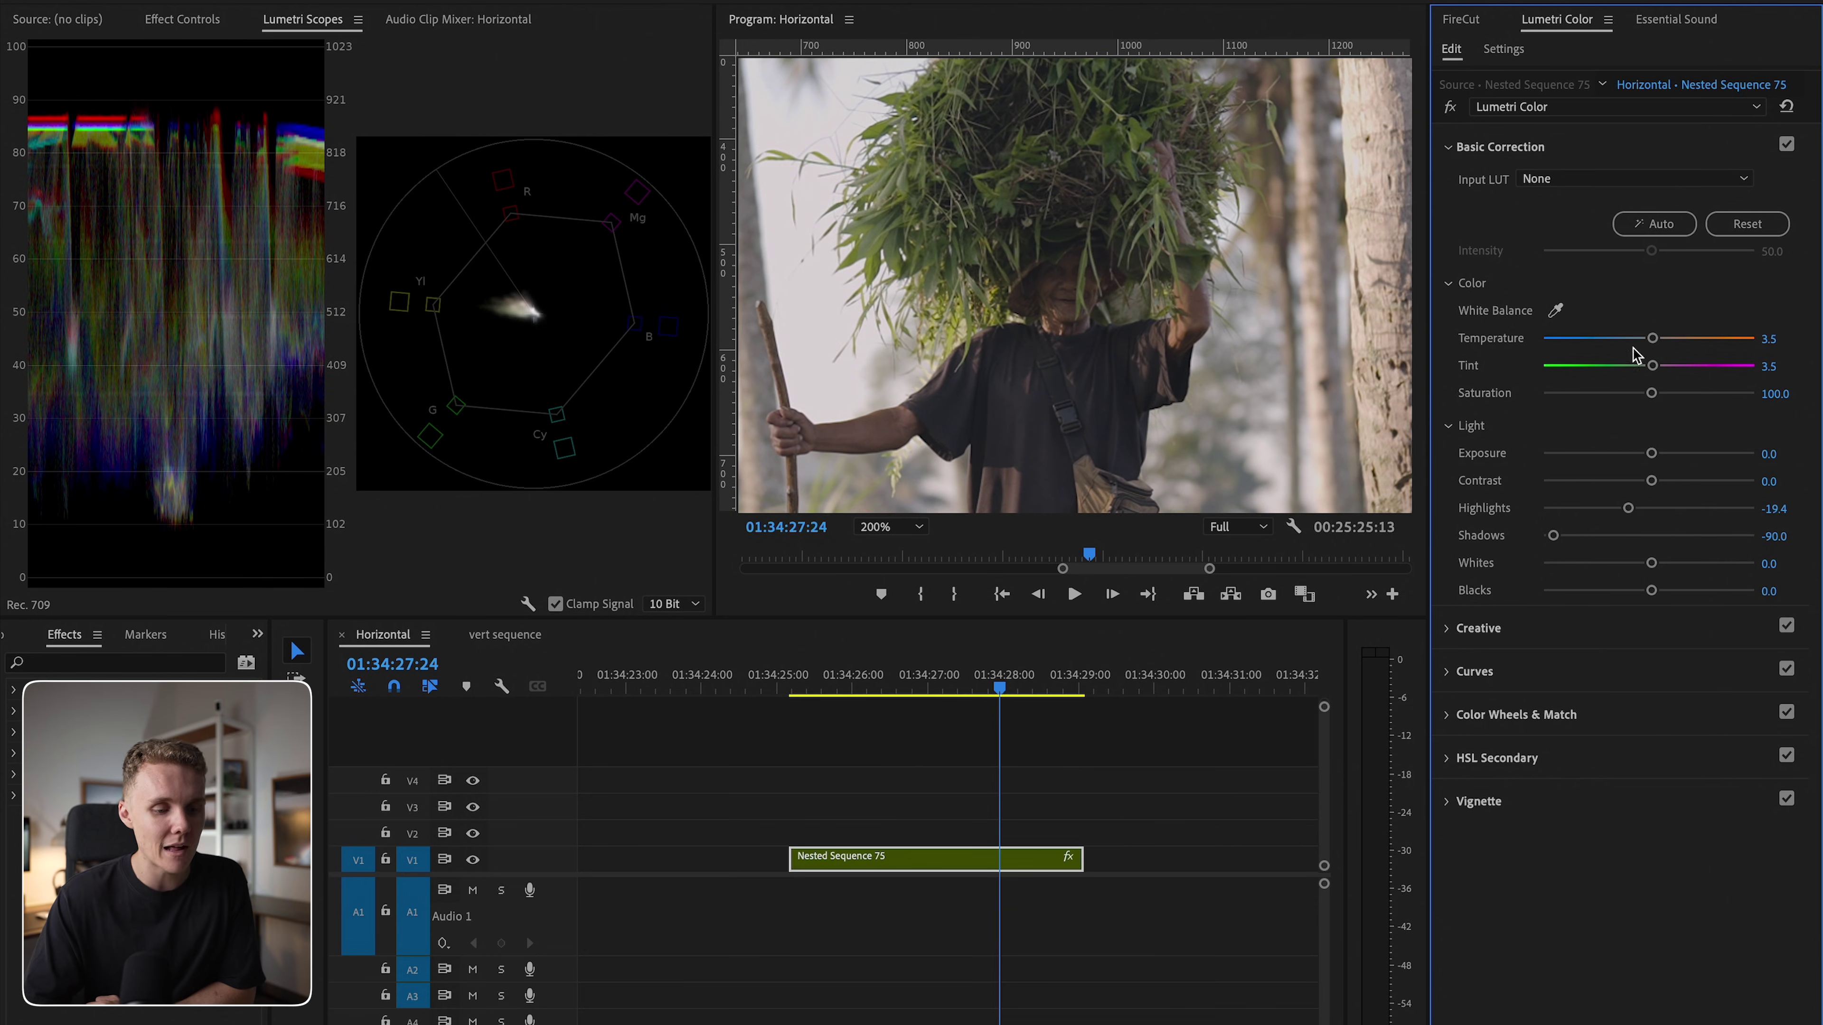
{"action": "left_click", "coordinate": [897, 528]}
{"action": "left_click", "coordinate": [894, 554]}
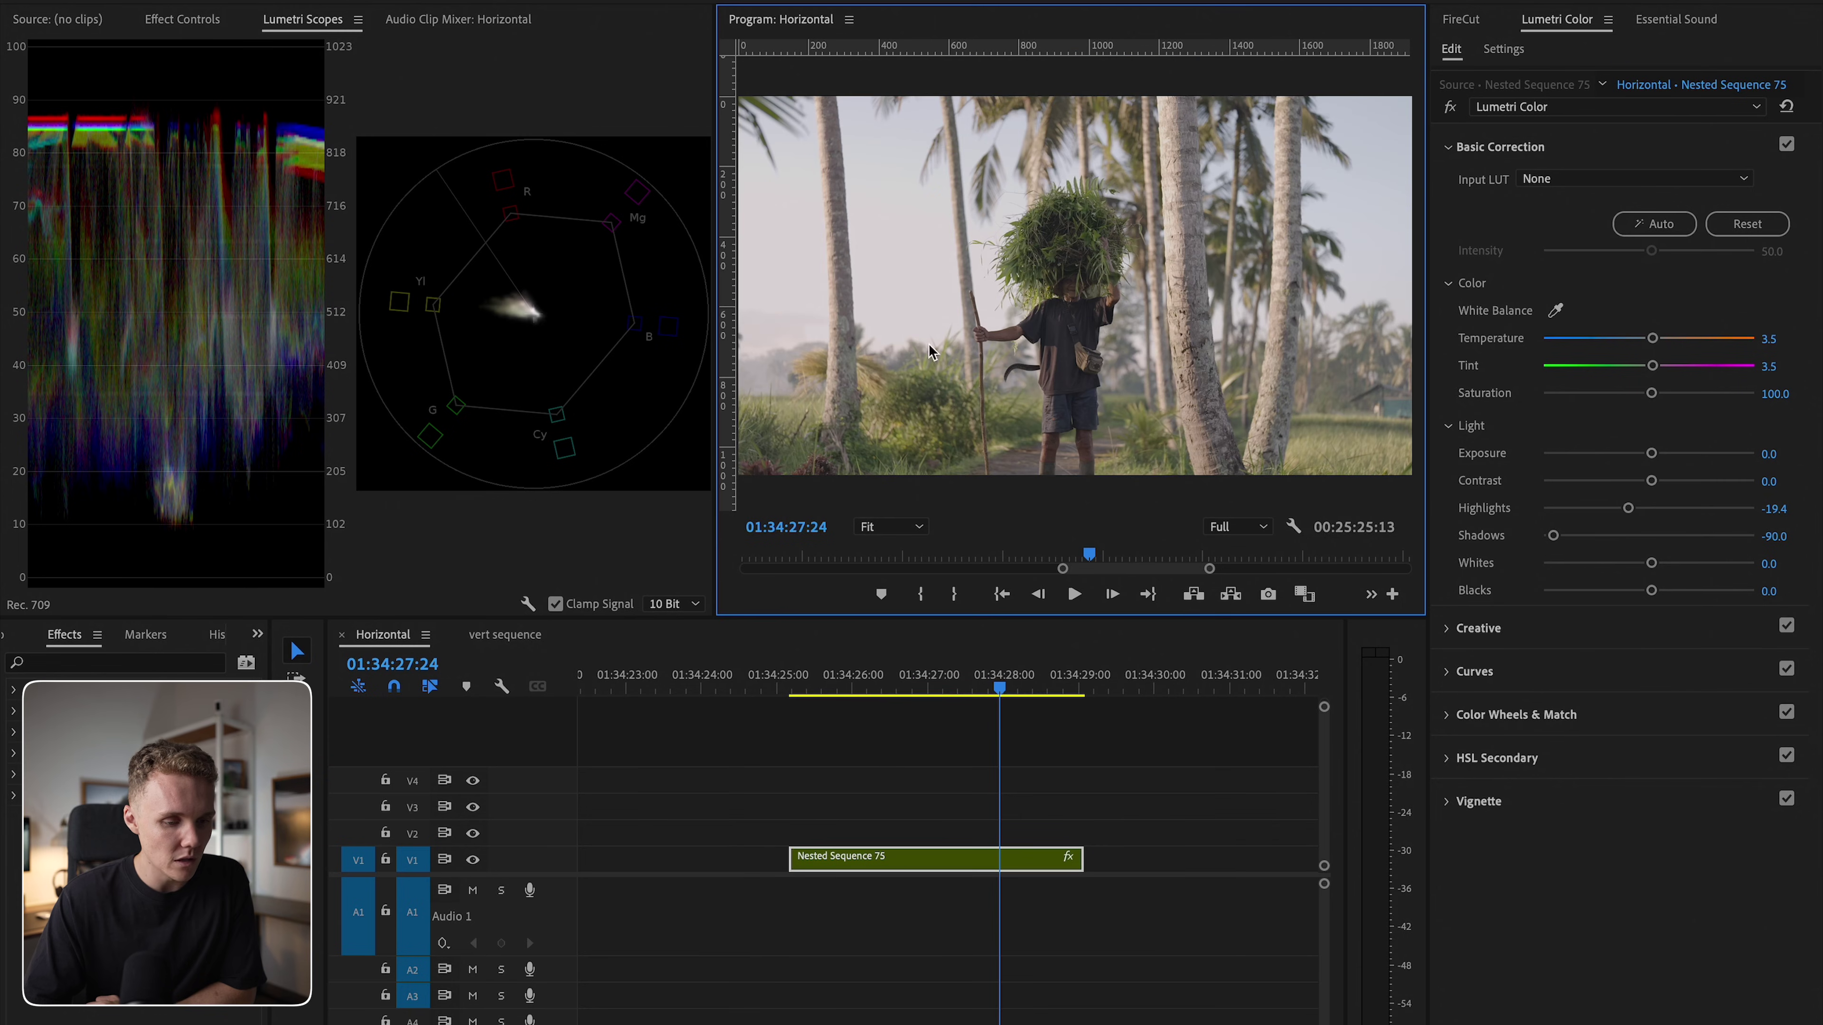
{"action": "left_click", "coordinate": [1450, 106]}
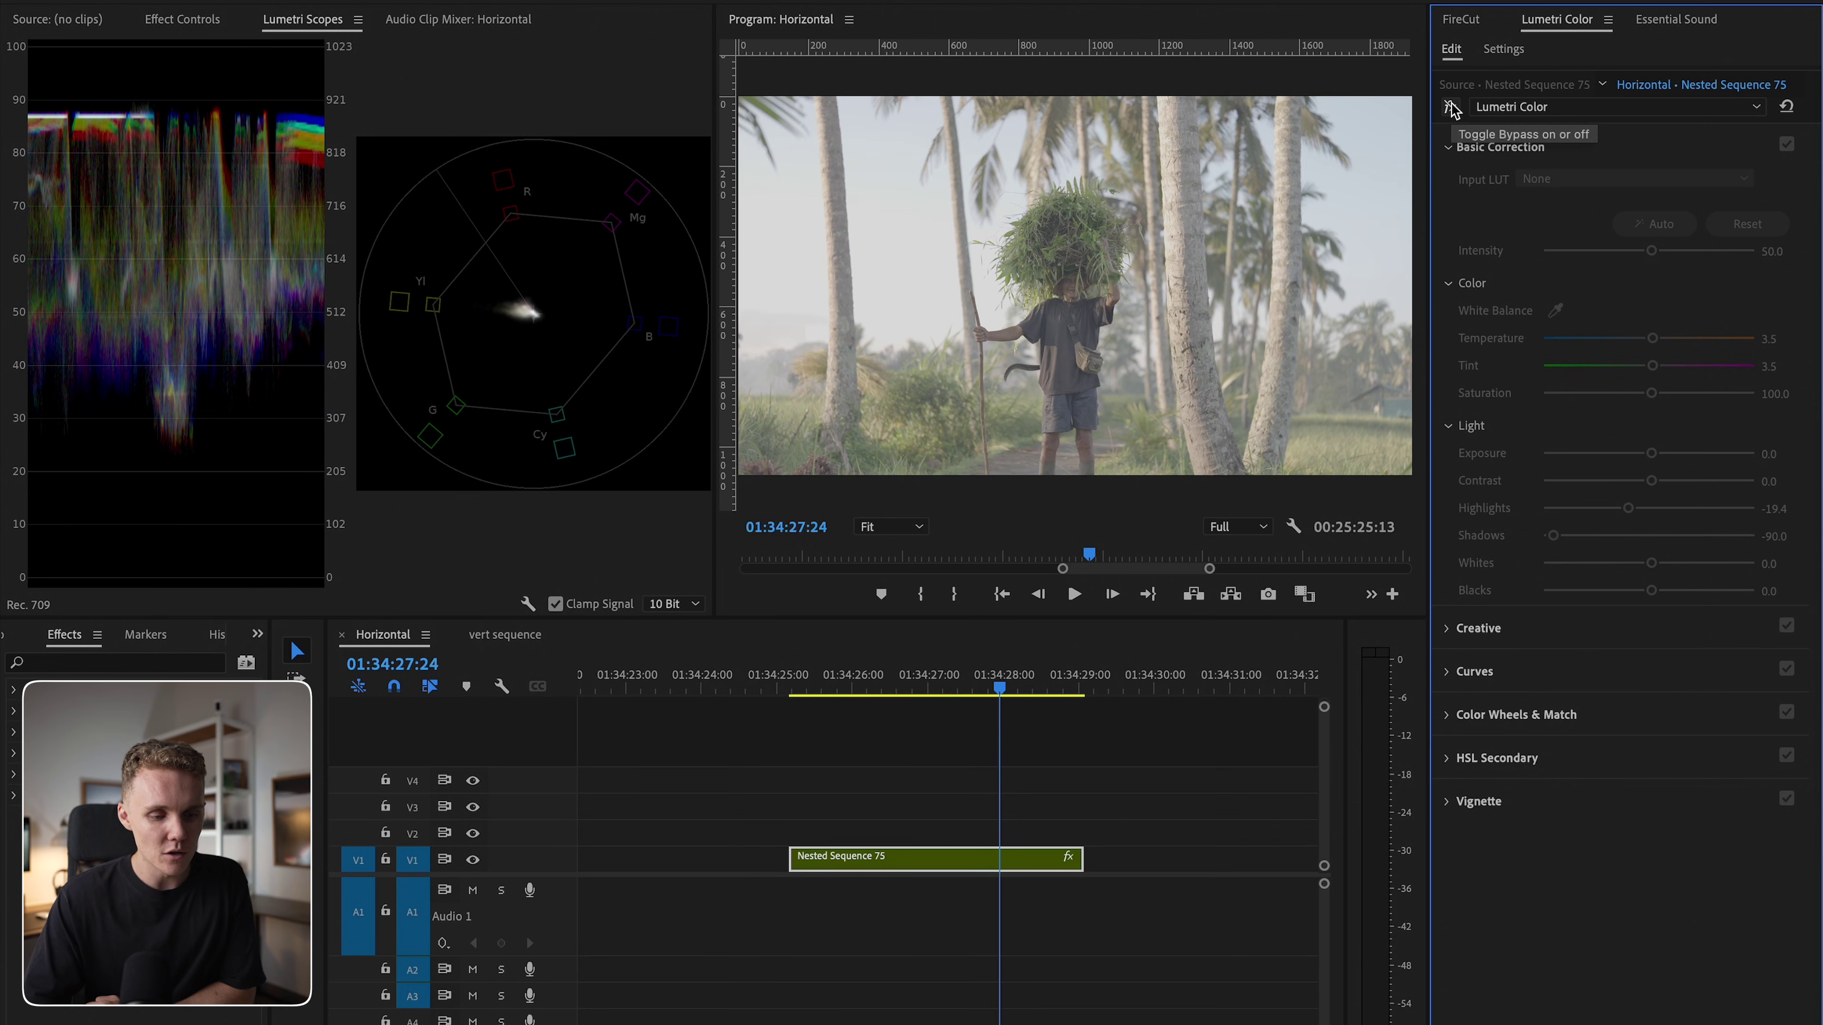
{"action": "left_click", "coordinate": [1450, 107]}
{"action": "left_click", "coordinate": [1450, 107]}
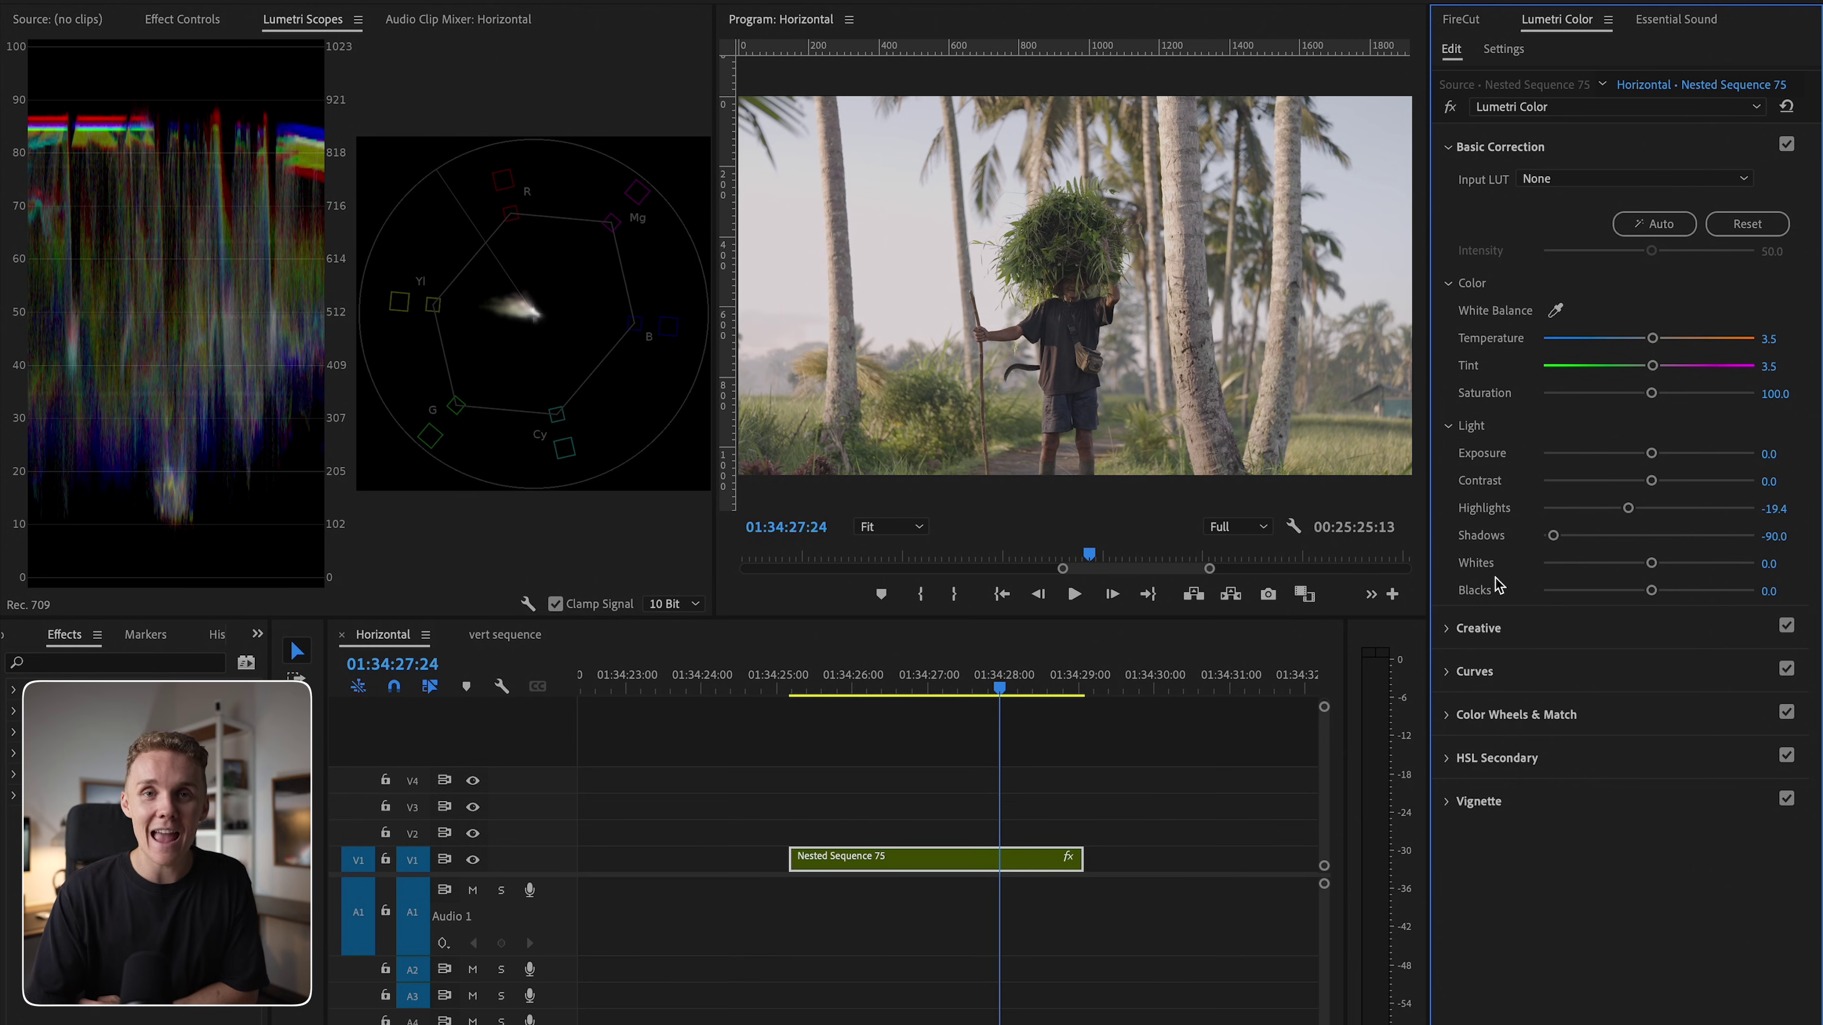
Step: Expand the Curves section and scroll down to the Hue Saturation Curves
{"action": "left_click", "coordinate": [1488, 679]}
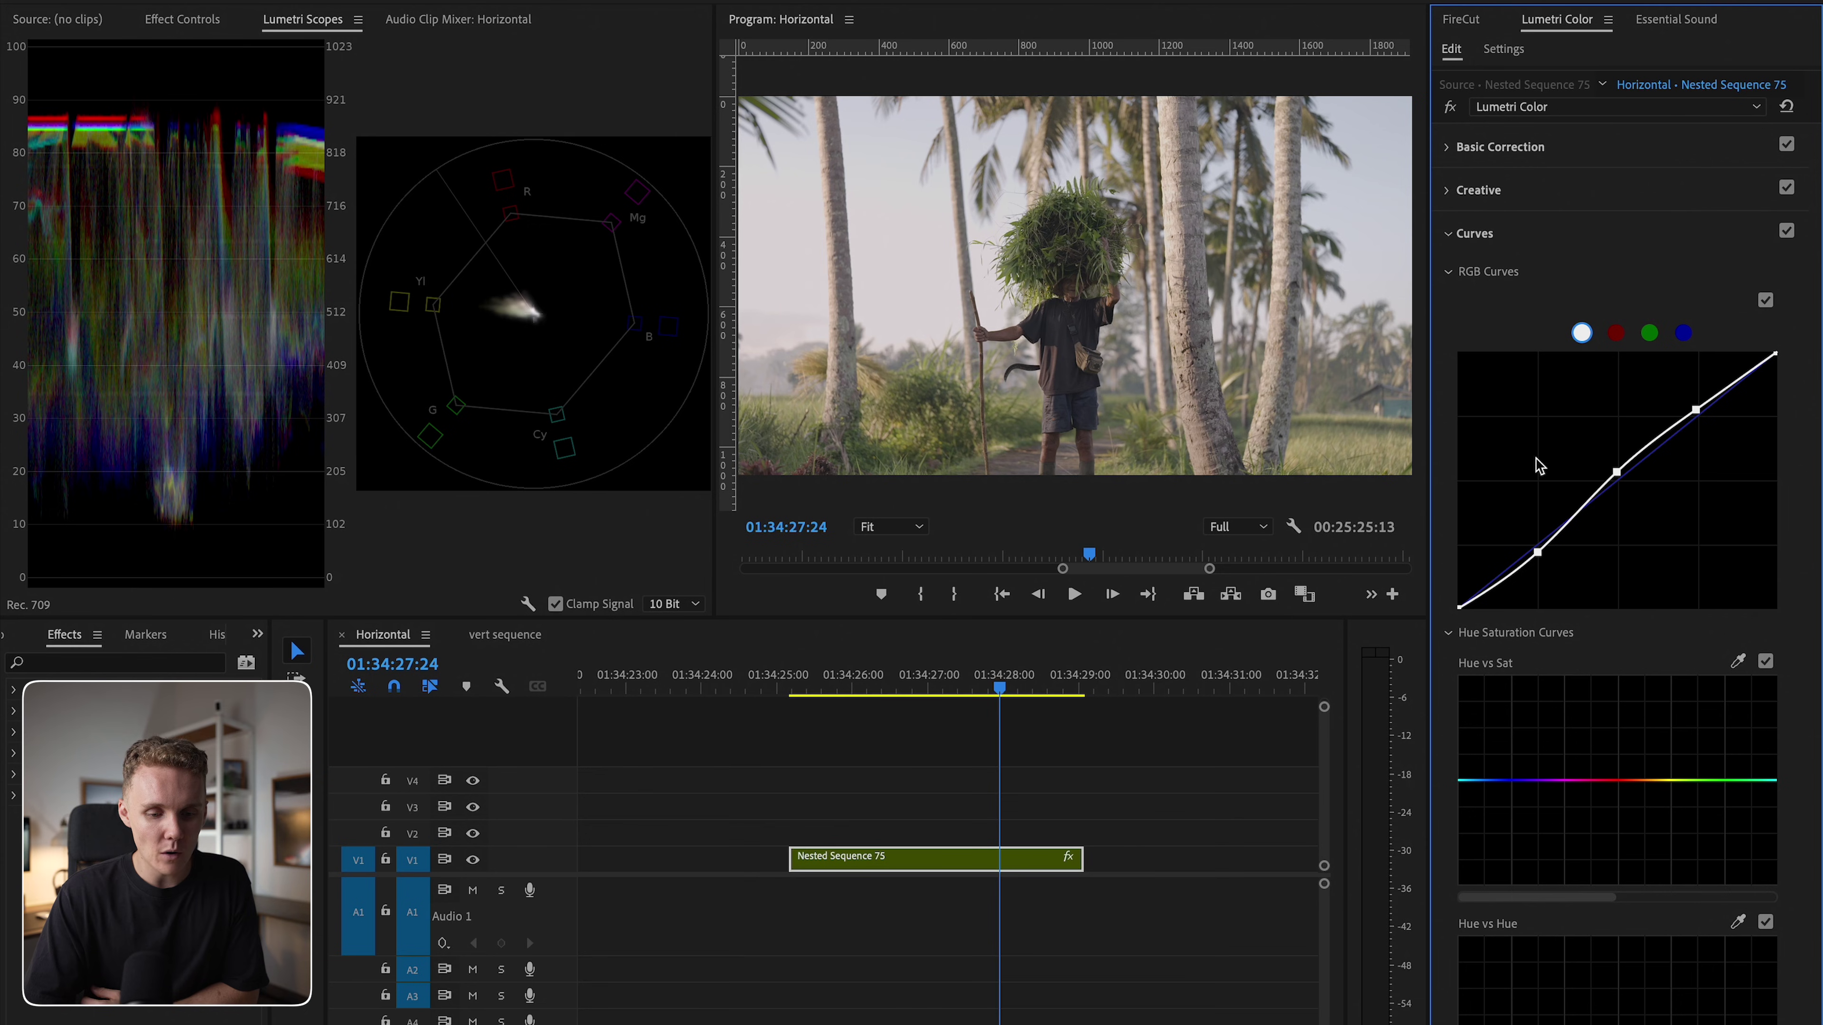
{"action": "scroll", "coordinate": [1650, 489], "scroll_direction": "down", "scroll_amount": 3}
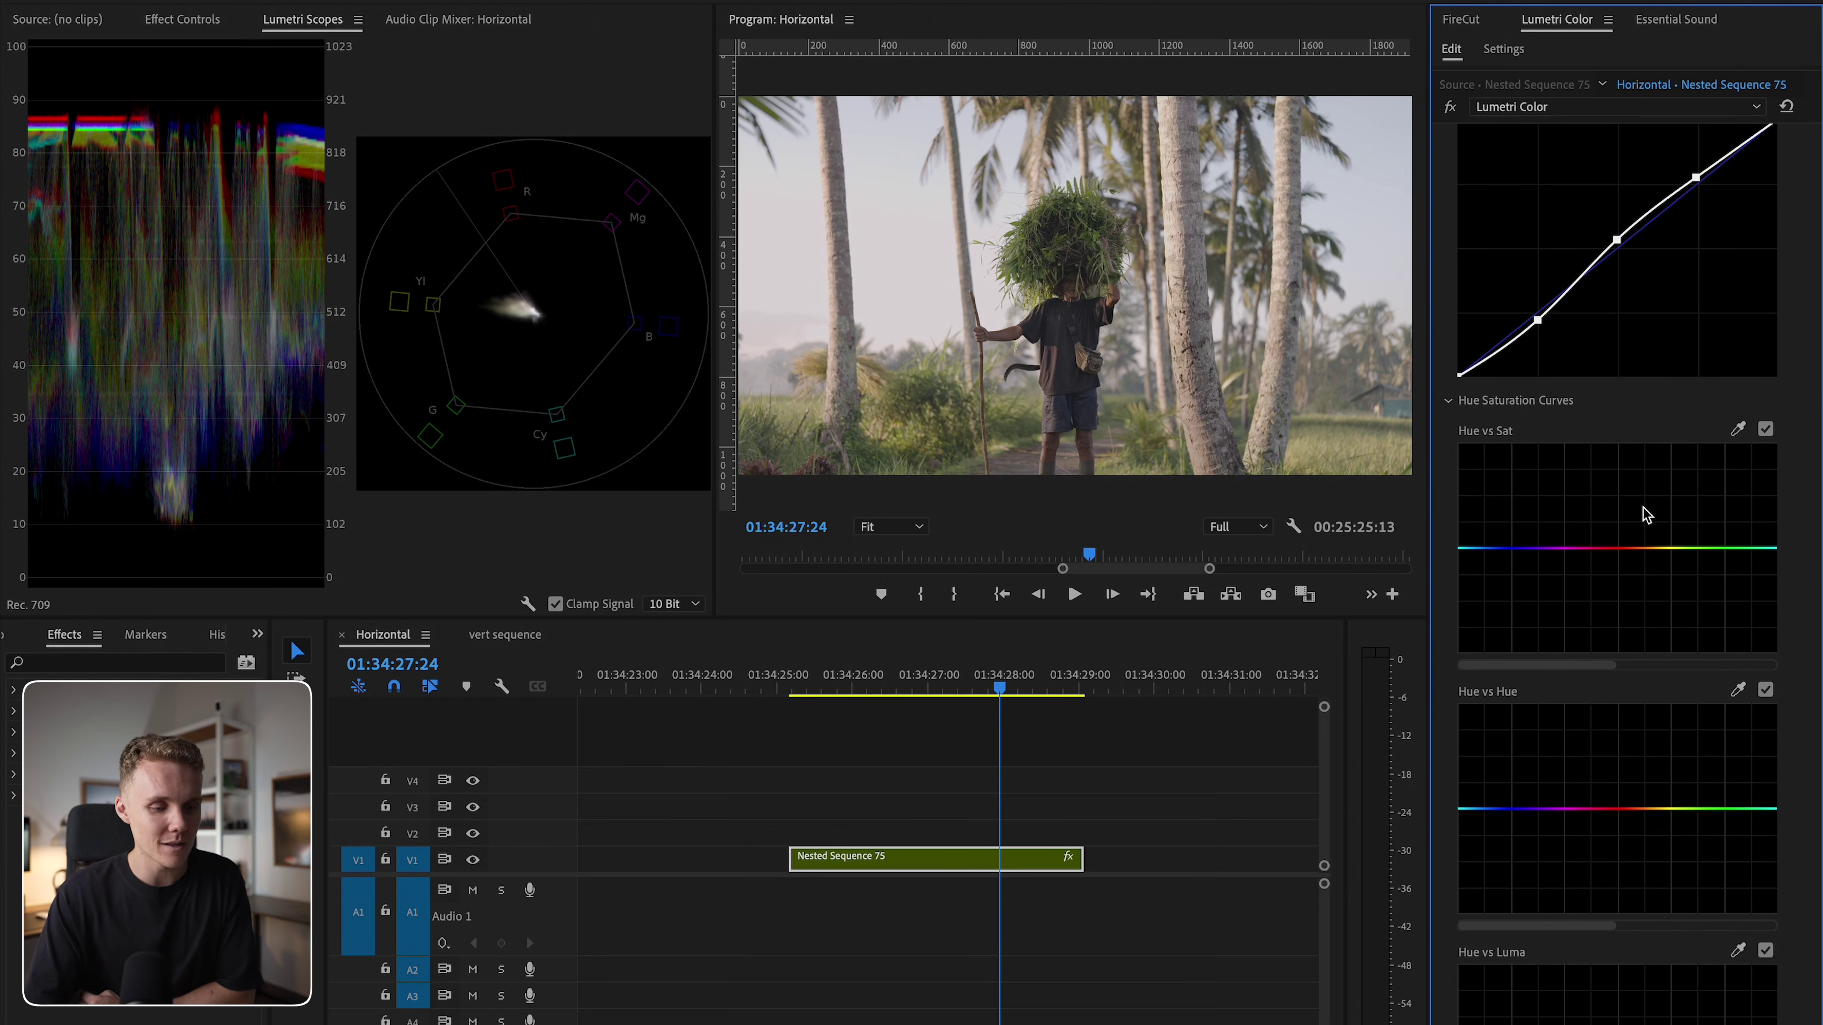
{"action": "scroll", "coordinate": [1636, 527], "scroll_direction": "down", "scroll_amount": 1}
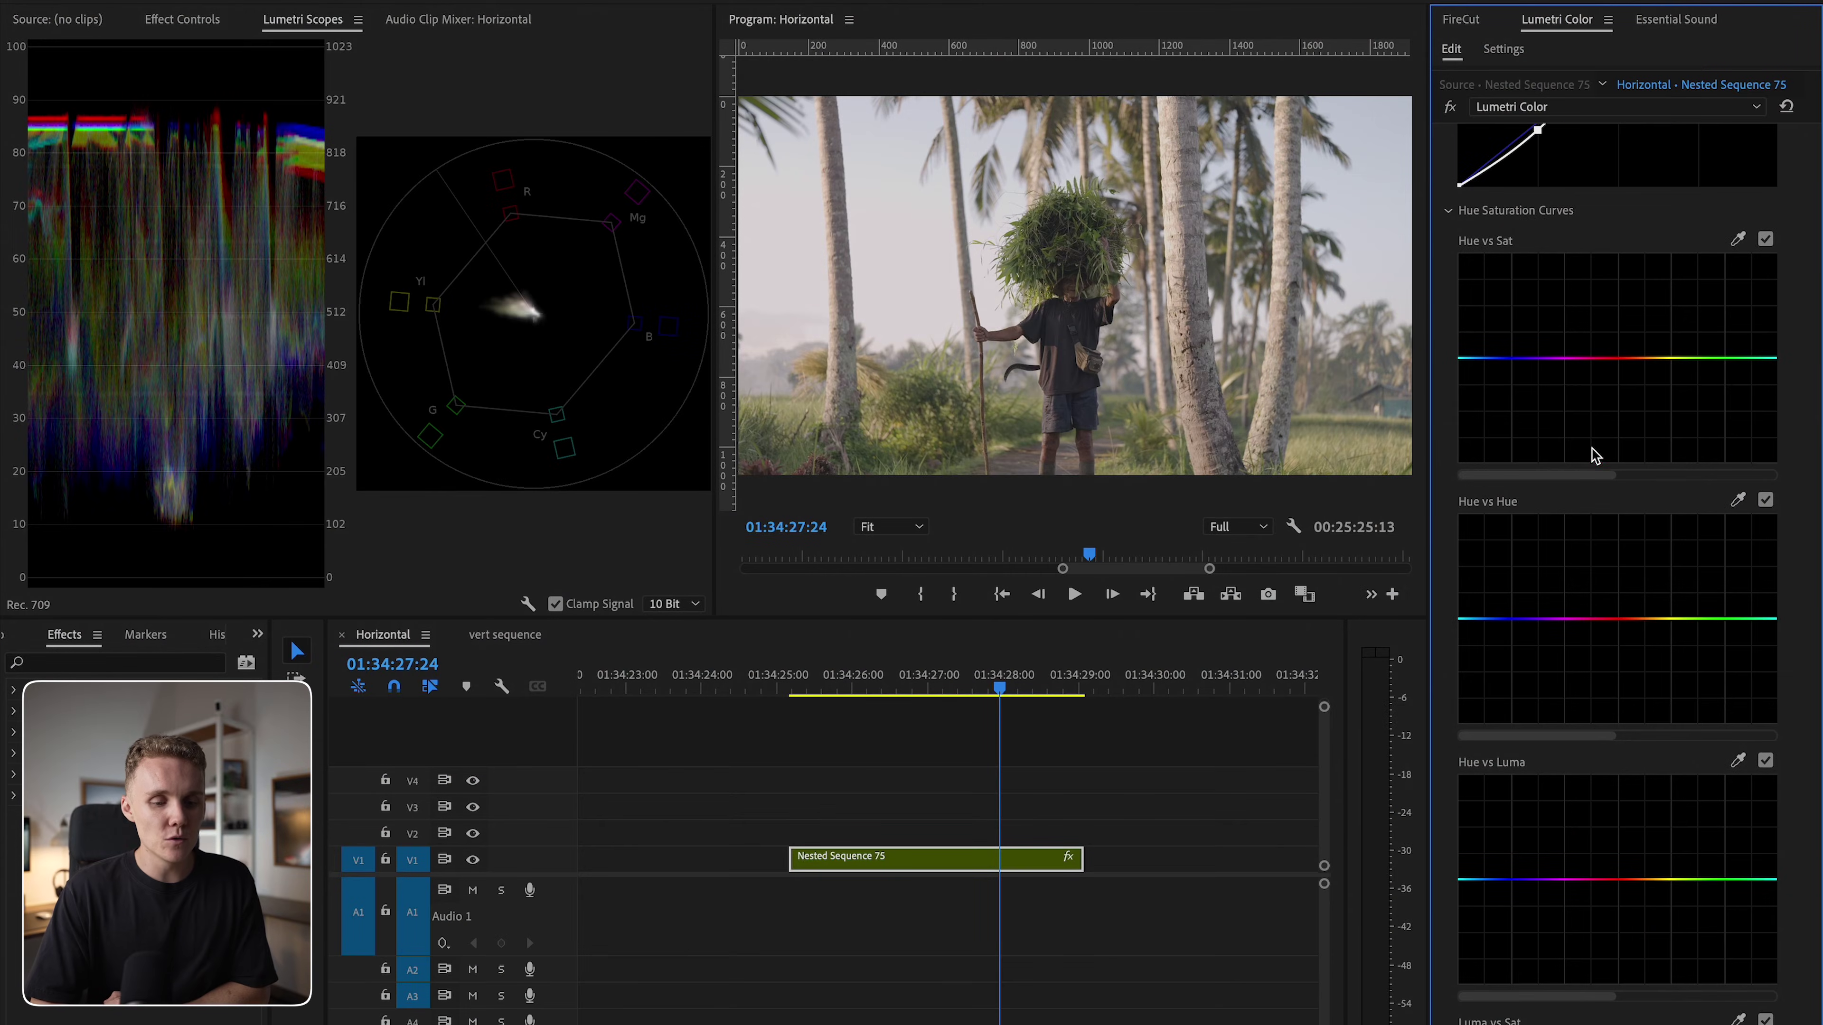
{"action": "scroll", "coordinate": [1611, 593], "scroll_direction": "down", "scroll_amount": 2}
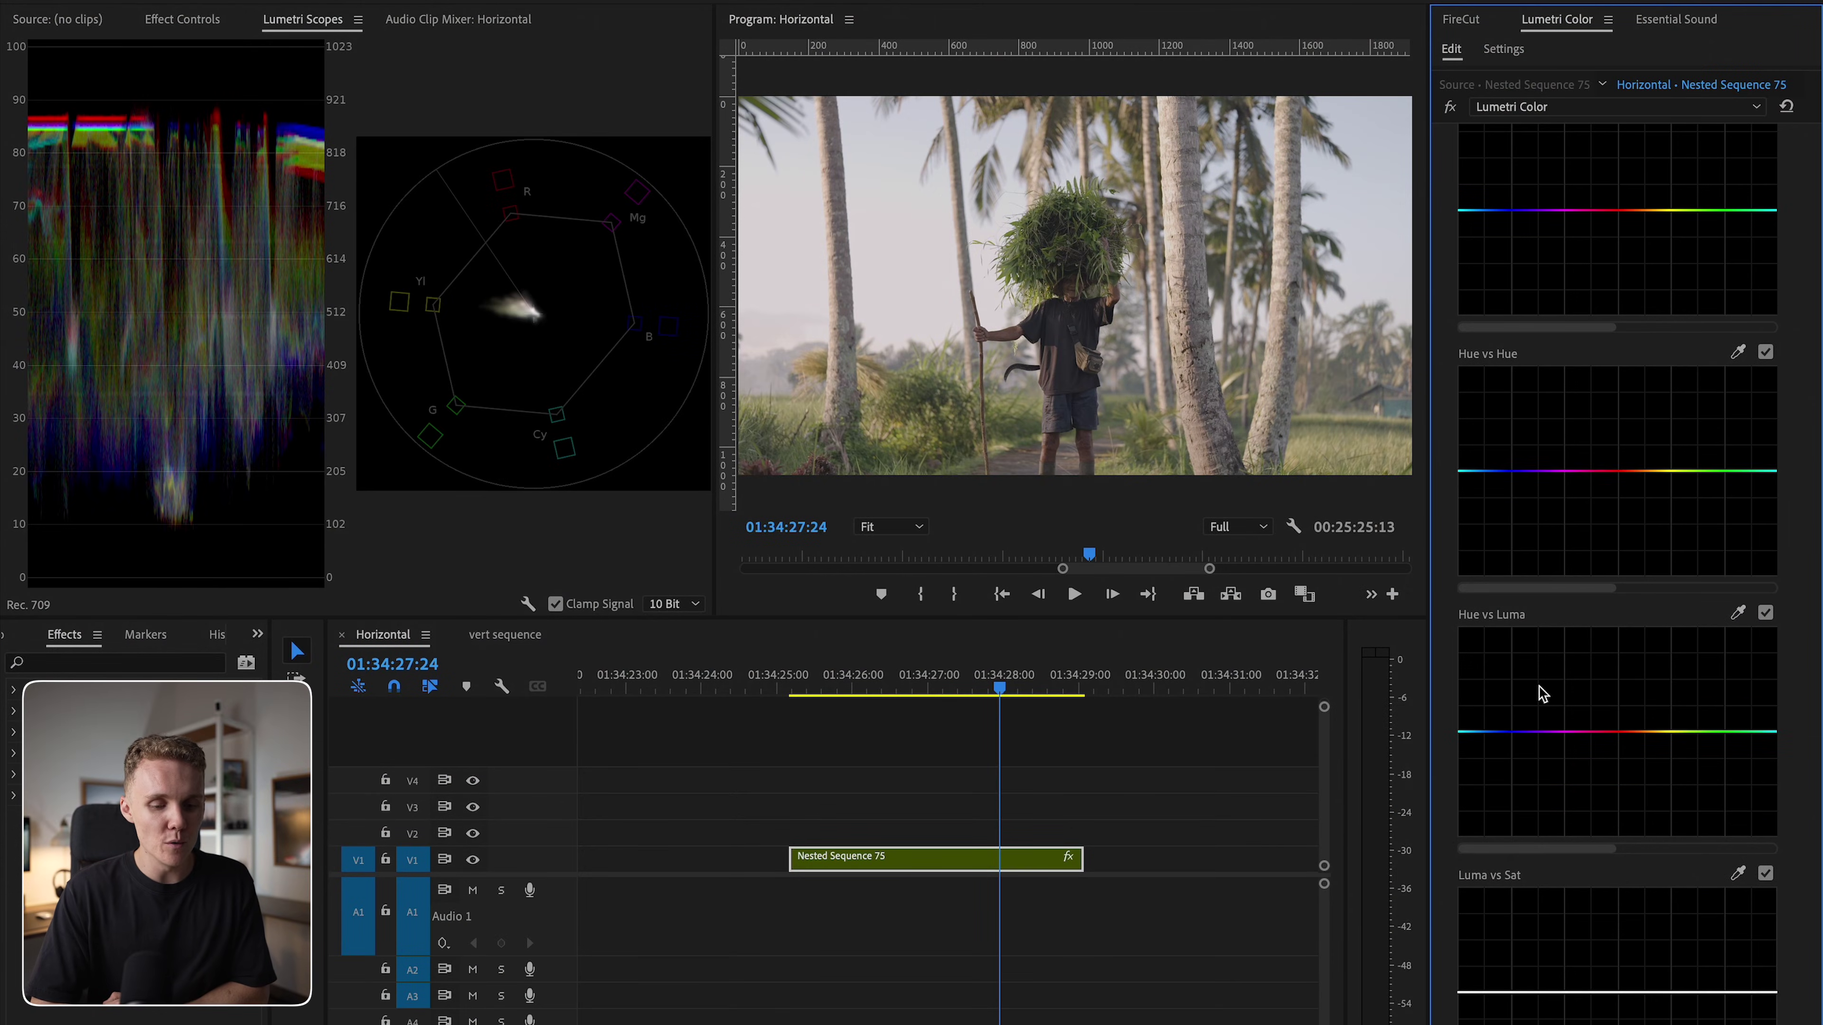
{"action": "scroll", "coordinate": [1538, 695], "scroll_direction": "up", "scroll_amount": 1}
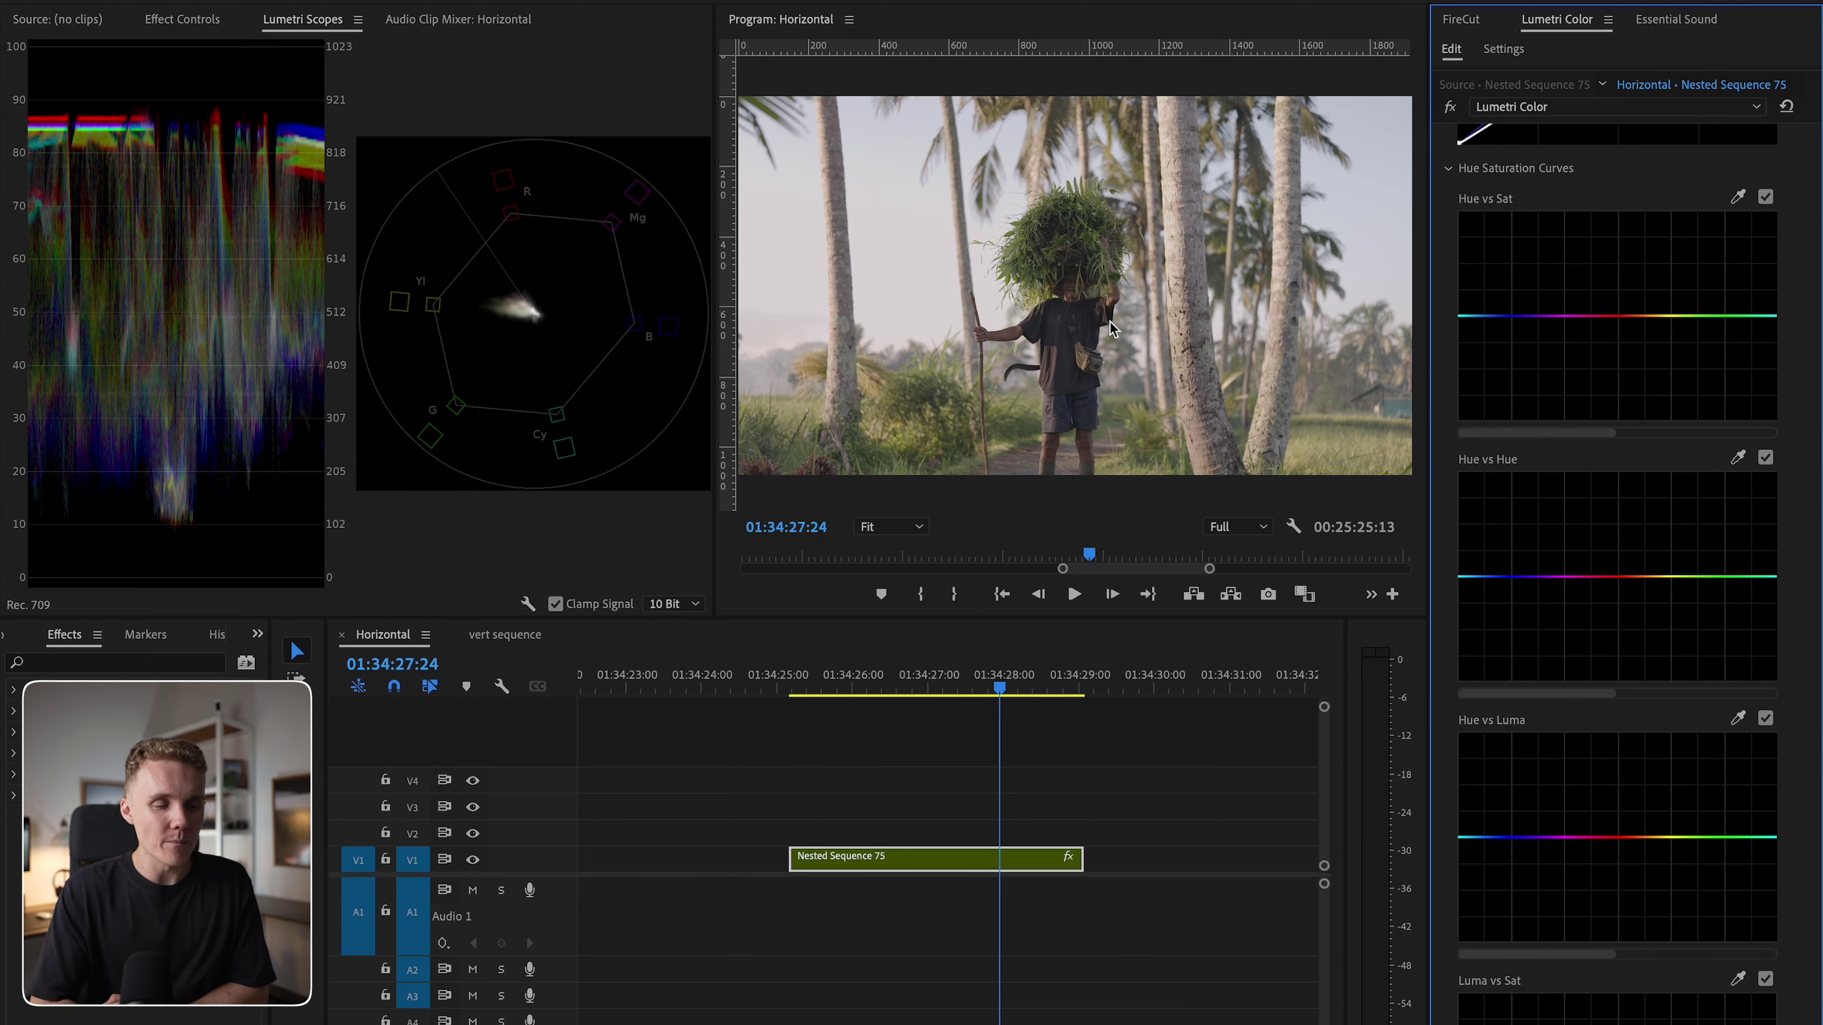
{"action": "scroll", "coordinate": [1559, 740], "scroll_direction": "down", "scroll_amount": 1}
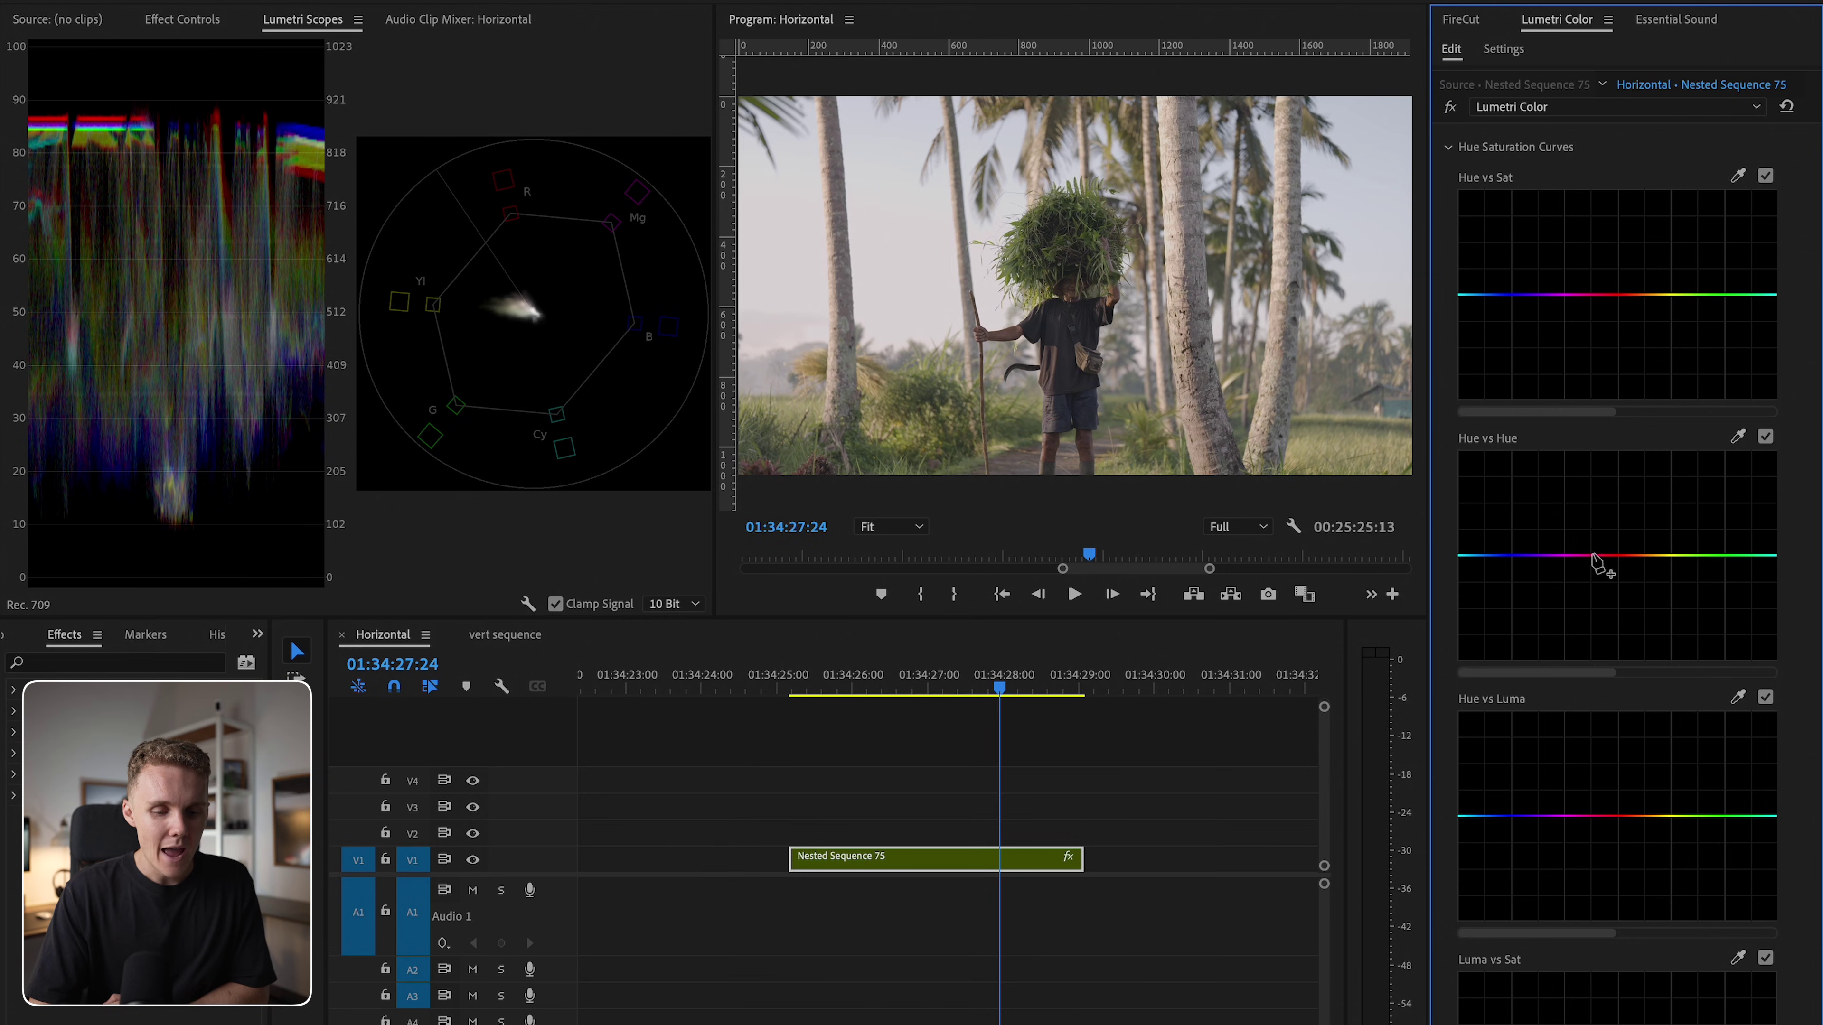
Step: Add points on the Hue vs Hue curve and raise one into a small bump
{"action": "left_click", "coordinate": [1473, 556]}
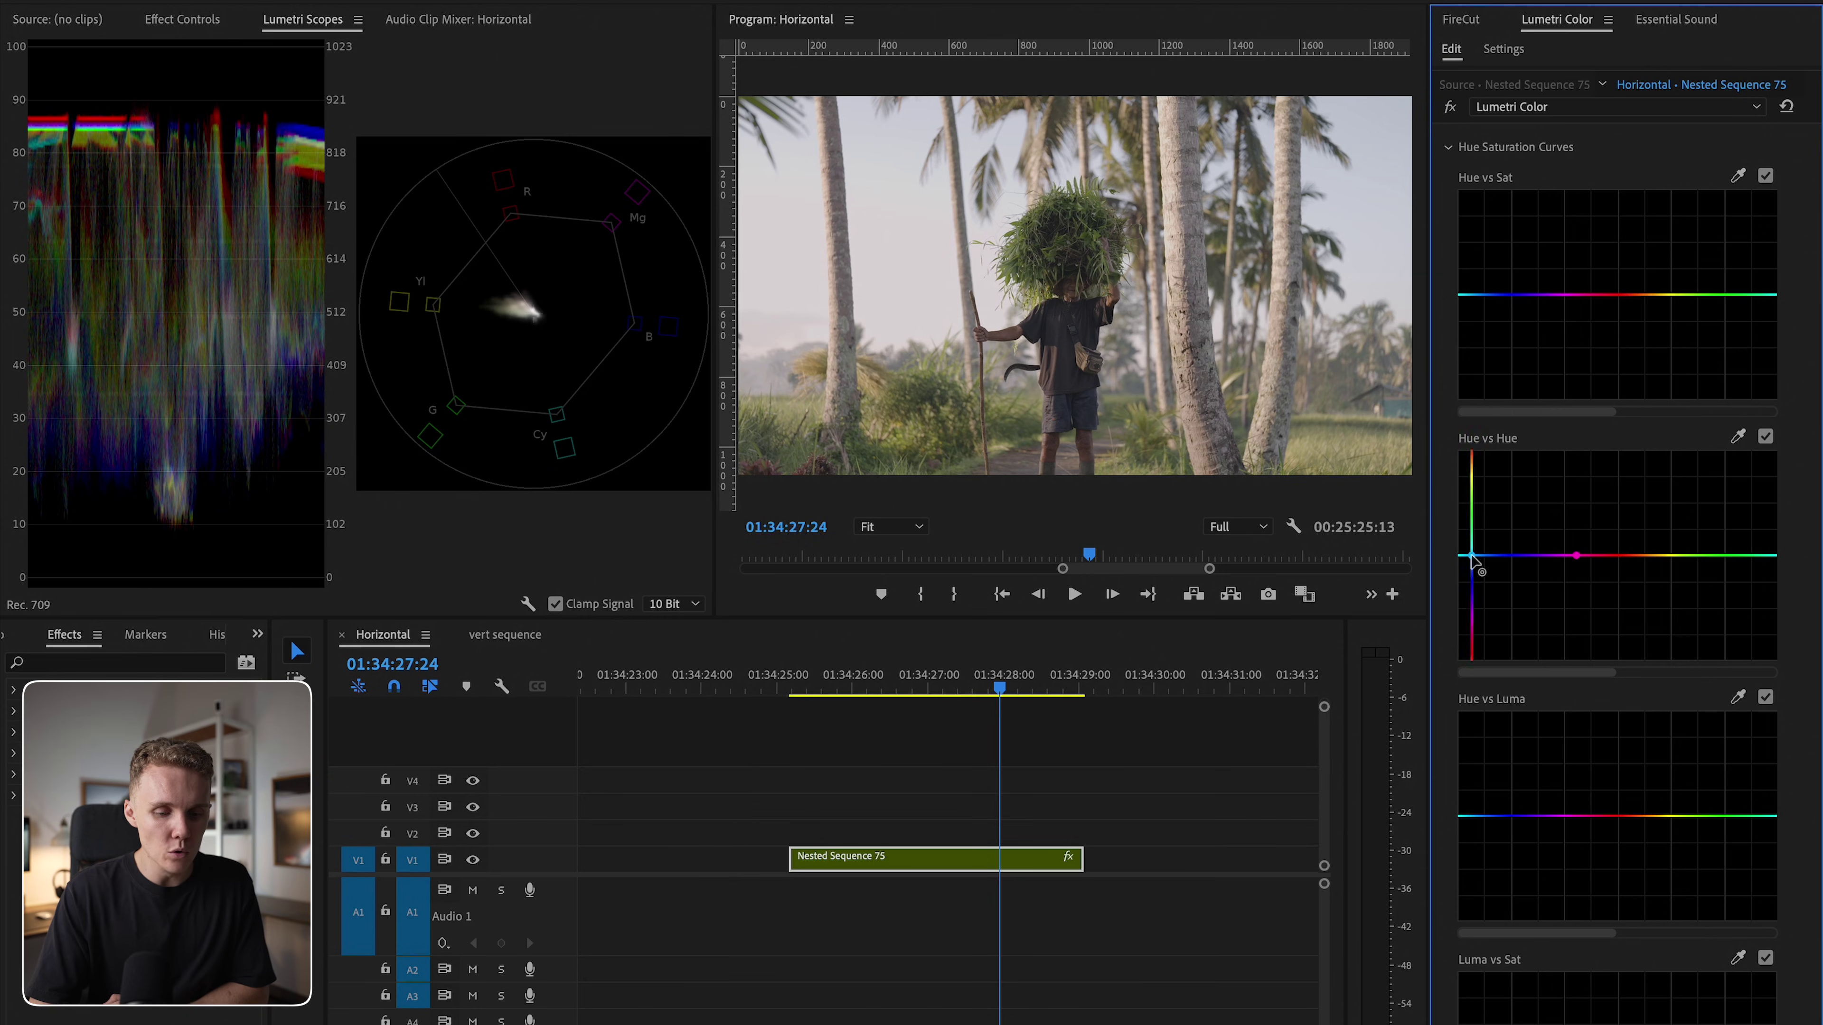
{"action": "left_click", "coordinate": [1521, 556]}
{"action": "left_click_drag", "start_coordinate": [1521, 556], "coordinate": [1520, 550]}
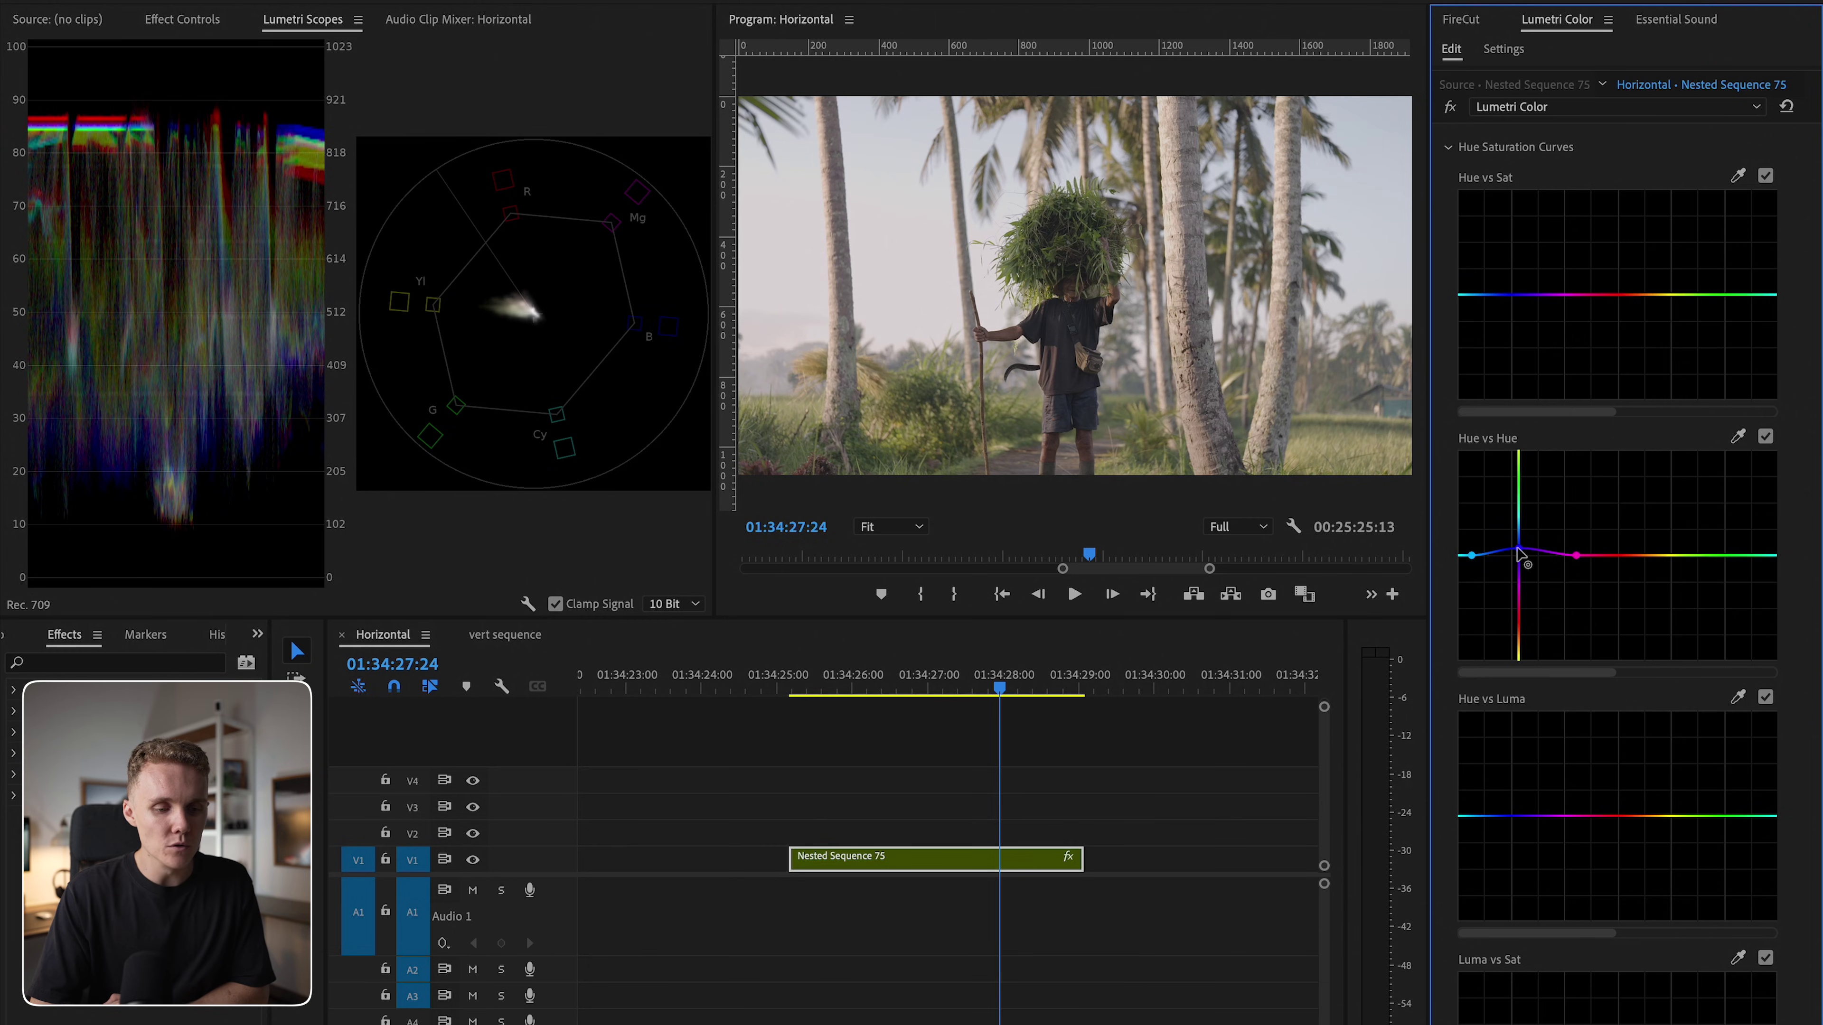
{"action": "left_click_drag", "start_coordinate": [1520, 560], "coordinate": [1520, 552]}
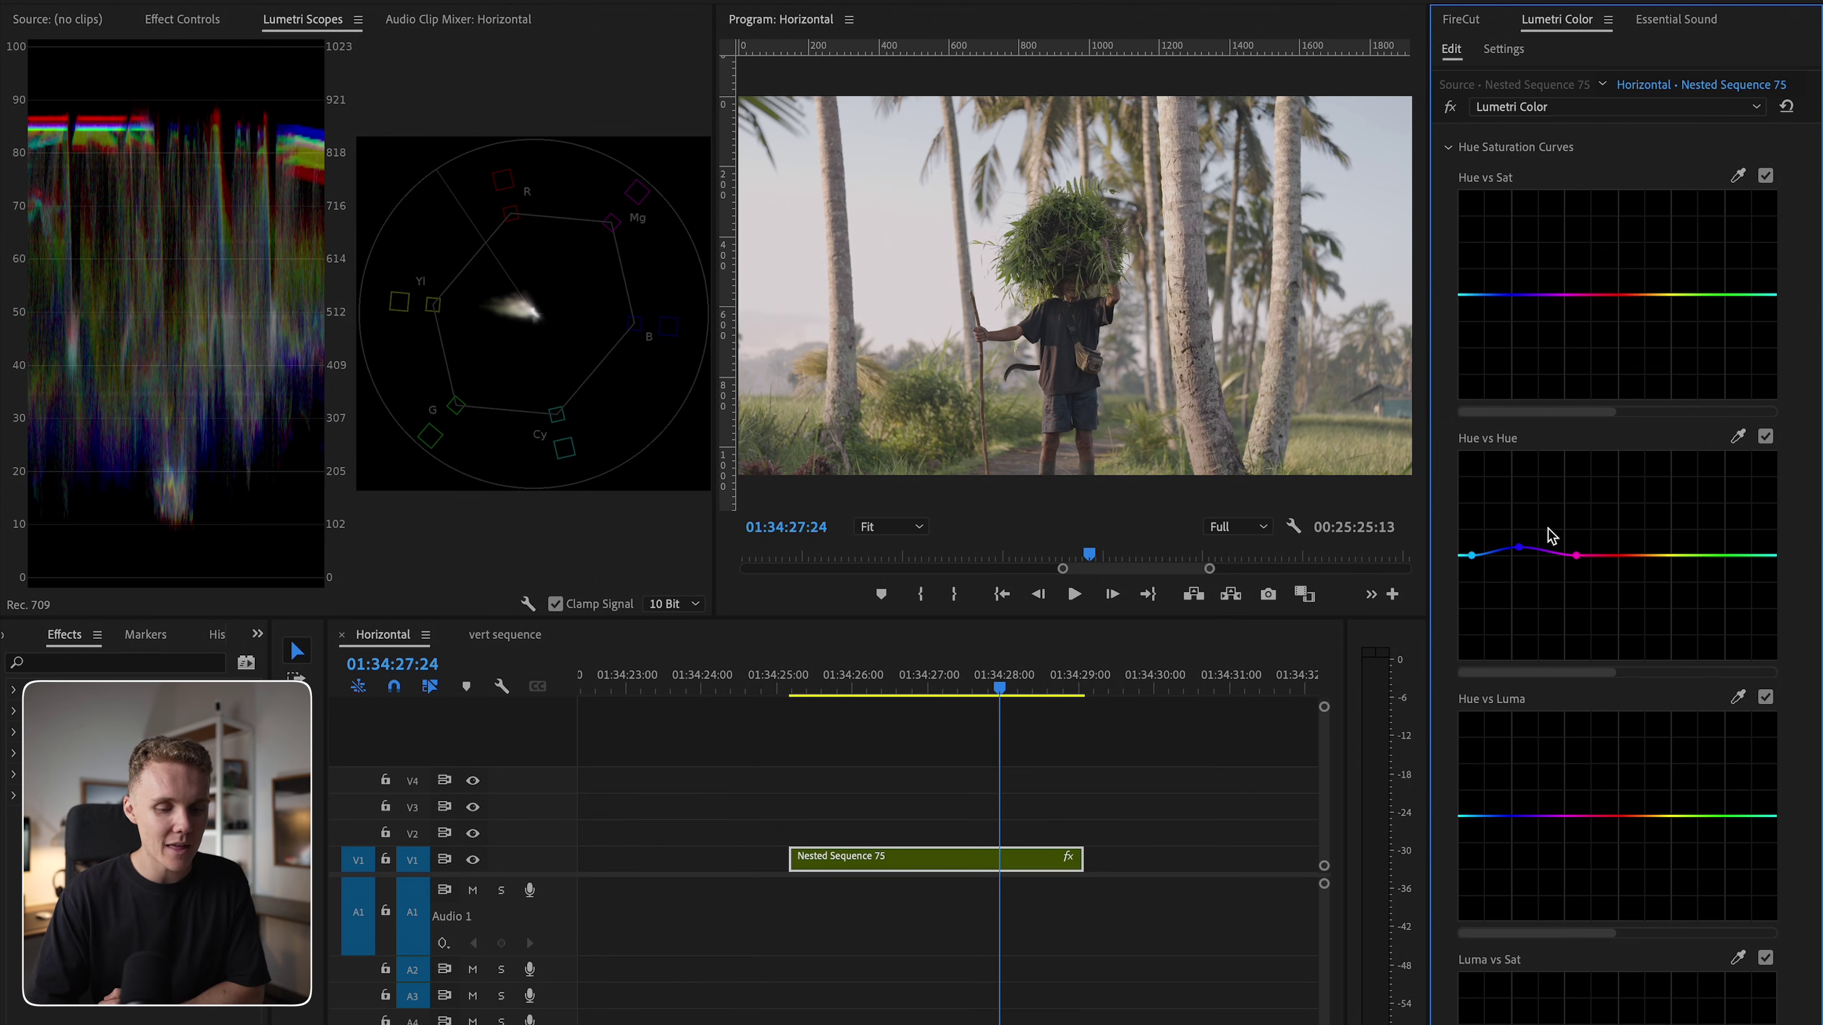
Step: Bound the yellow-green range on Hue vs Luma and pull its middle down to darken the grass
{"action": "left_click", "coordinate": [1659, 816]}
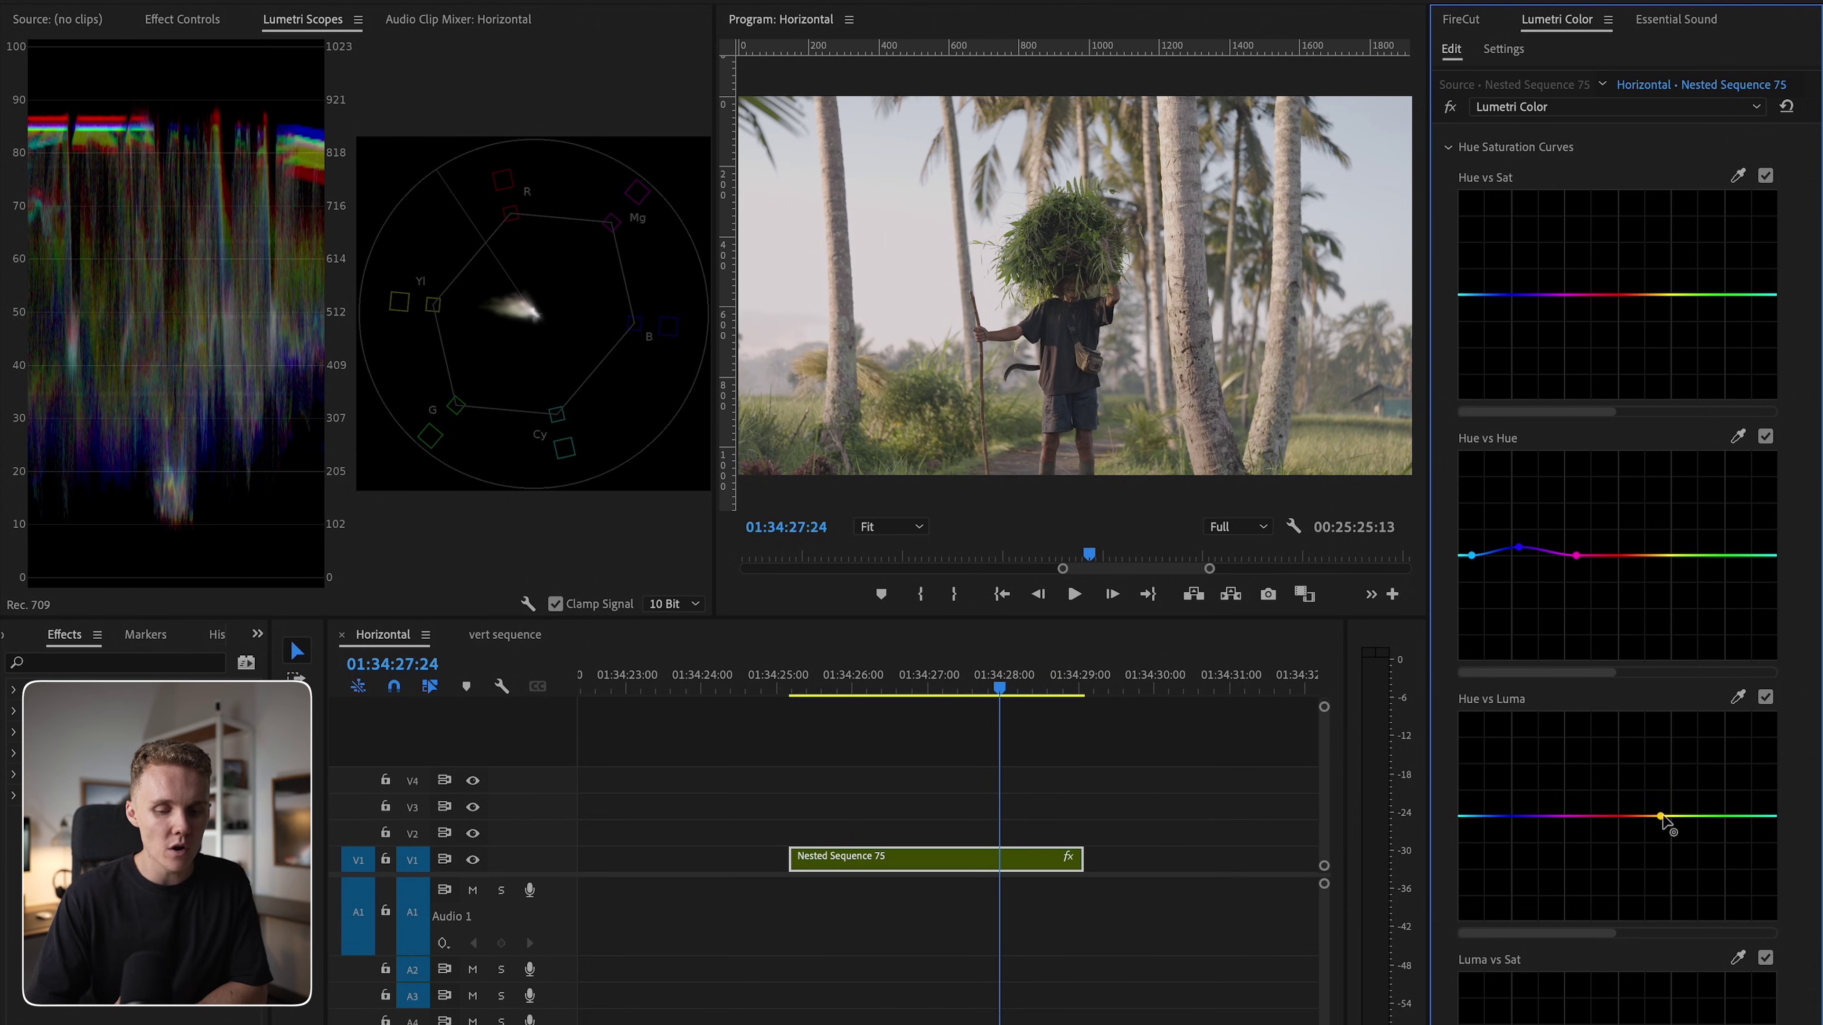
{"action": "left_click", "coordinate": [1758, 817]}
{"action": "left_click_drag", "start_coordinate": [1712, 818], "coordinate": [1709, 877]}
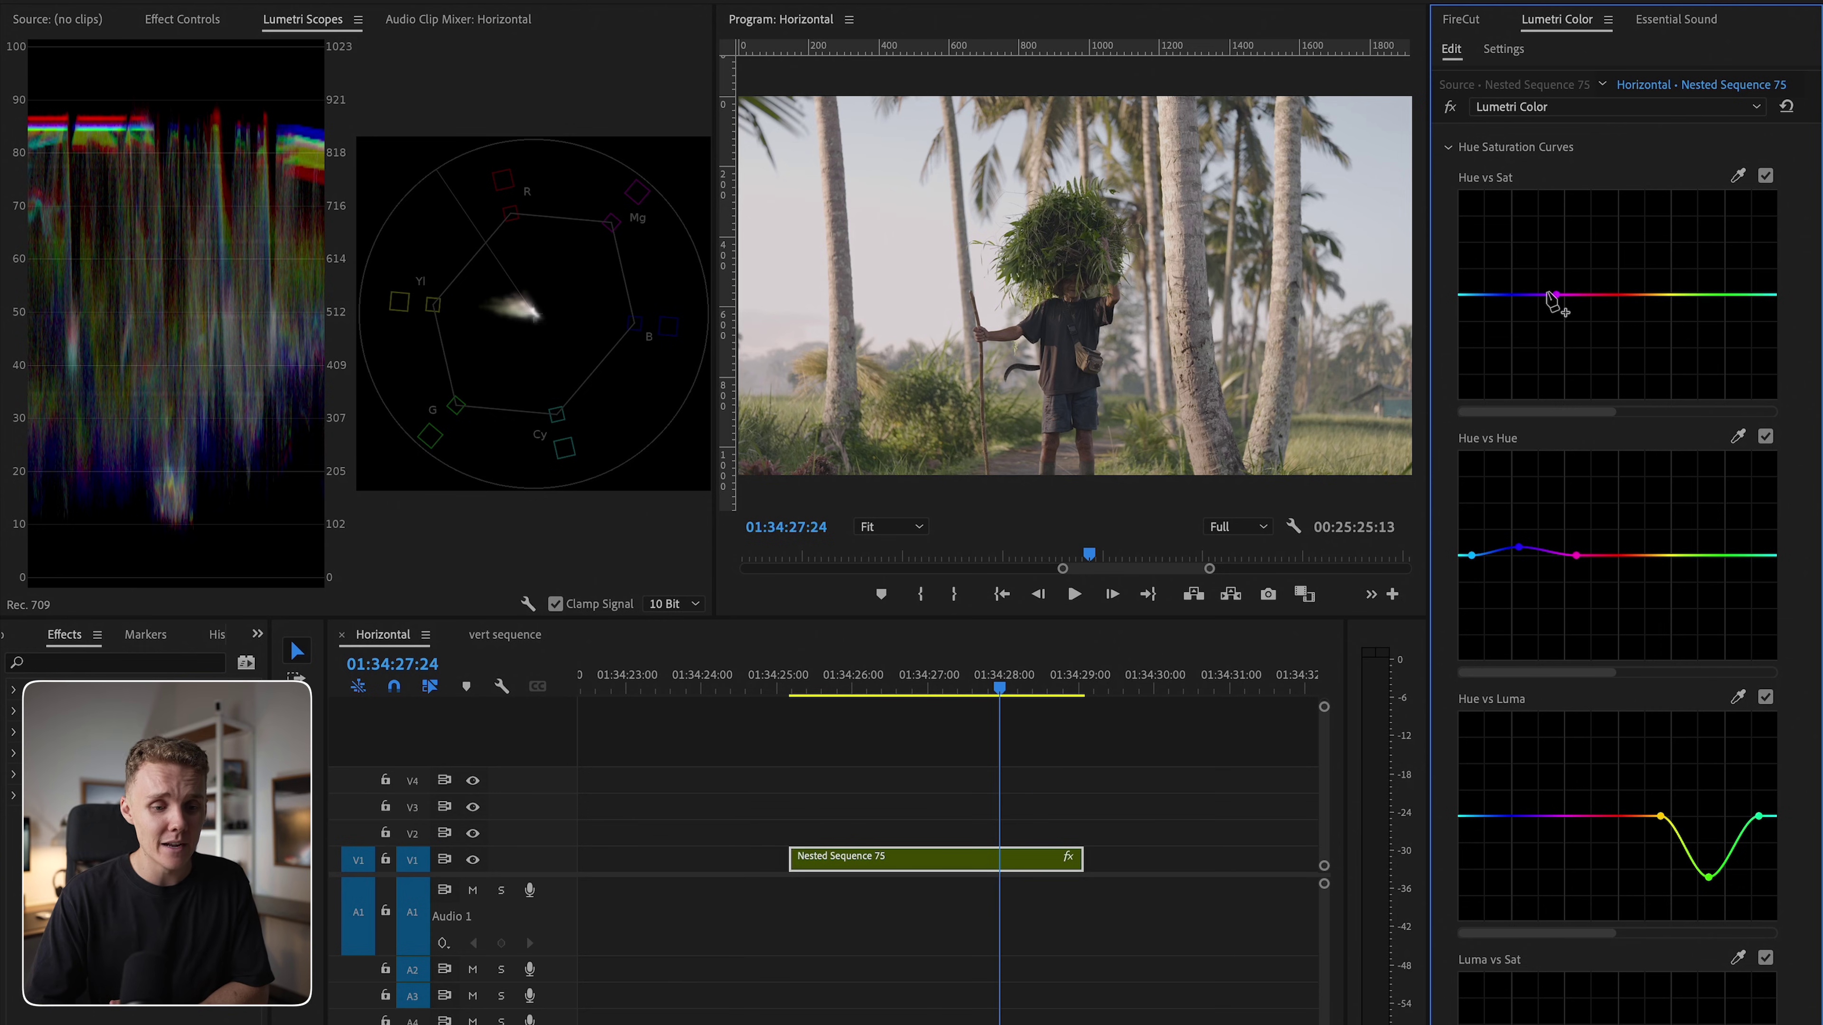
Step: Try lifting blue hues on the Hue vs Sat curve, then reset it to flat
{"action": "left_click", "coordinate": [1465, 294]}
{"action": "left_click", "coordinate": [1513, 295]}
{"action": "mouse_move", "coordinate": [1514, 295]}
{"action": "left_mouse_down"}
{"action": "mouse_move", "coordinate": [1513, 232]}
{"action": "mouse_move", "coordinate": [1514, 320]}
{"action": "mouse_move", "coordinate": [1515, 237]}
{"action": "mouse_move", "coordinate": [1516, 262]}
{"action": "left_mouse_up"}
{"action": "double_click", "coordinate": [1516, 270]}
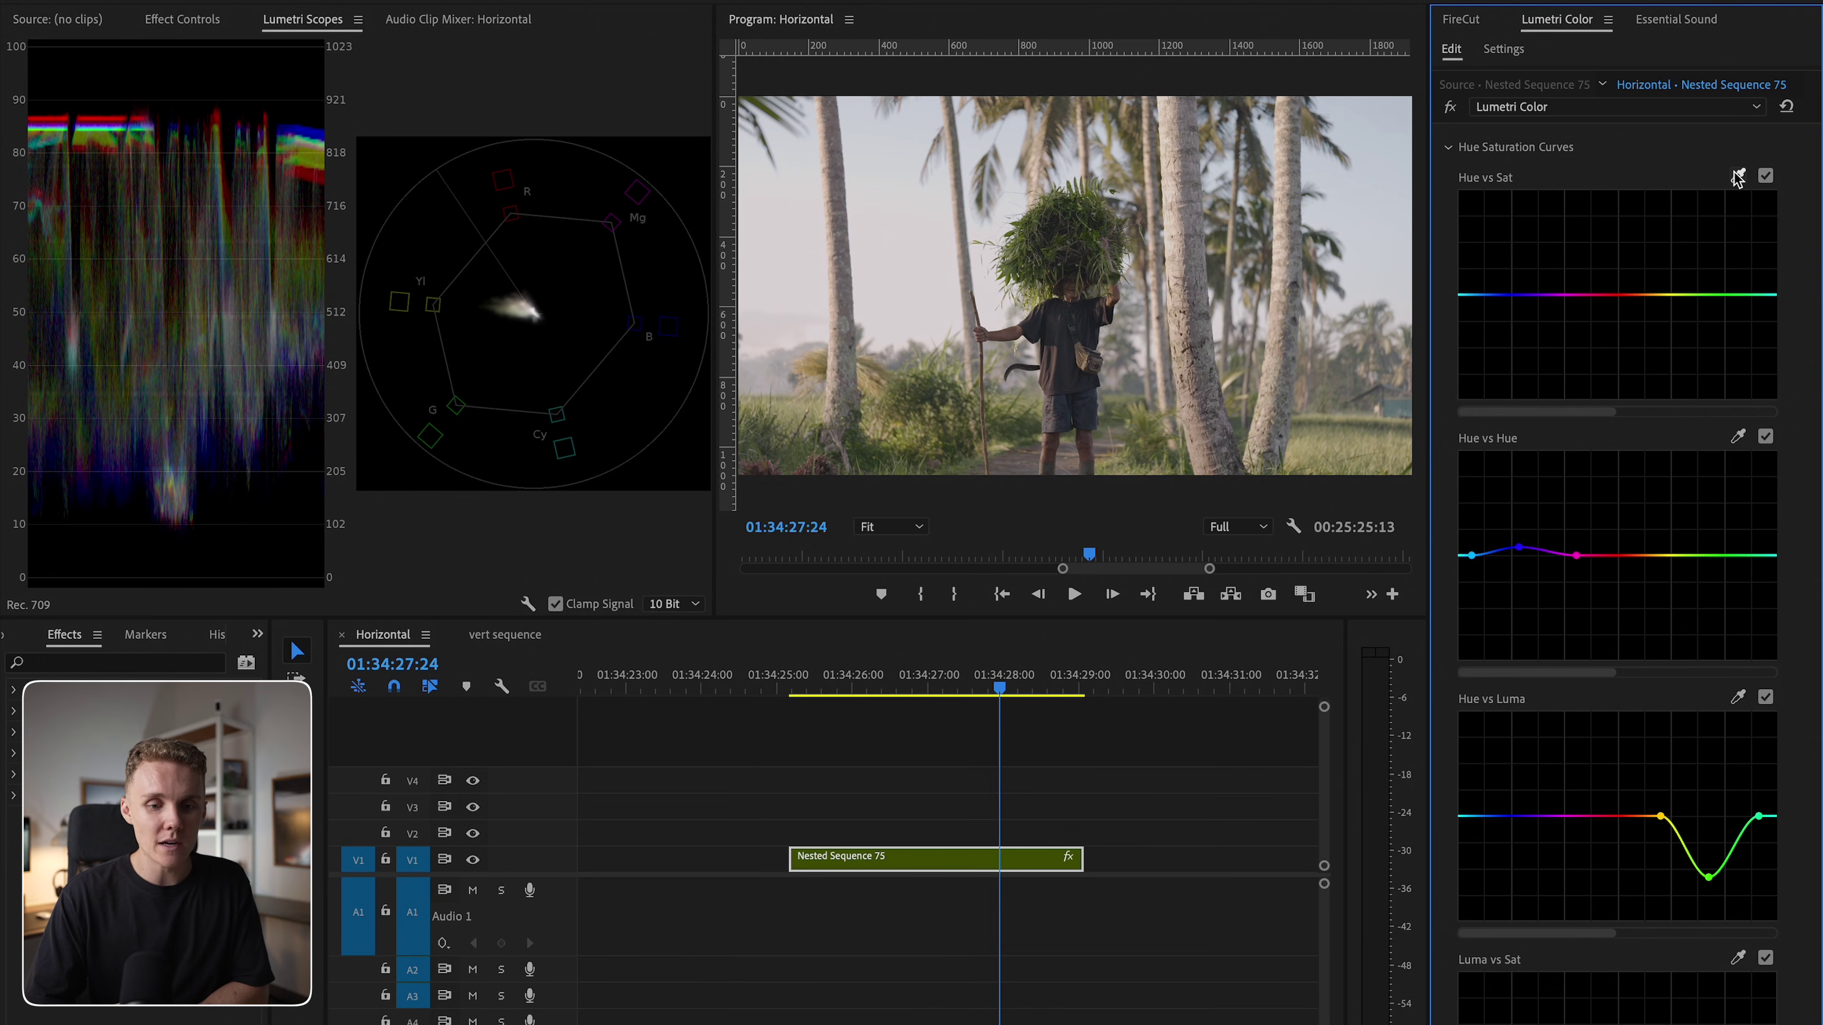
Step: Sample the sky with the eyedropper, raise its saturation, add a right end point, and remove the leftmost point
{"action": "left_click", "coordinate": [1381, 210]}
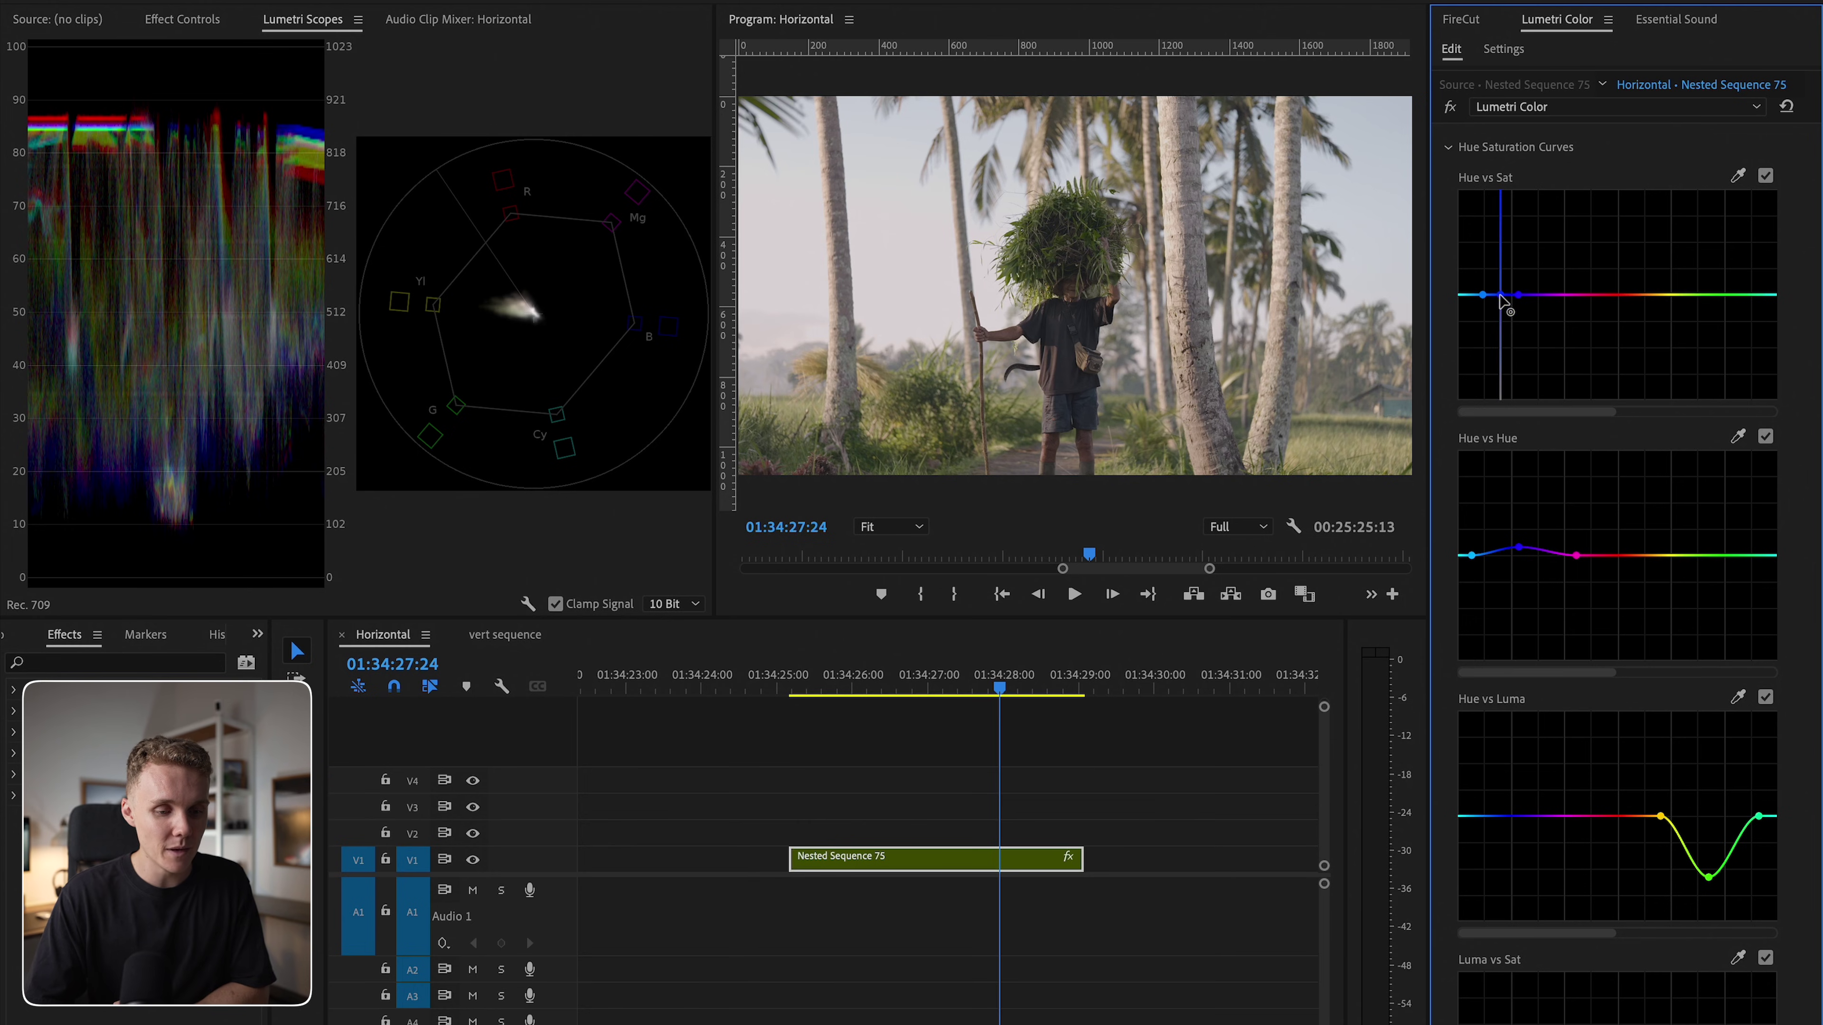
{"action": "left_click_drag", "start_coordinate": [1502, 287], "coordinate": [1497, 245]}
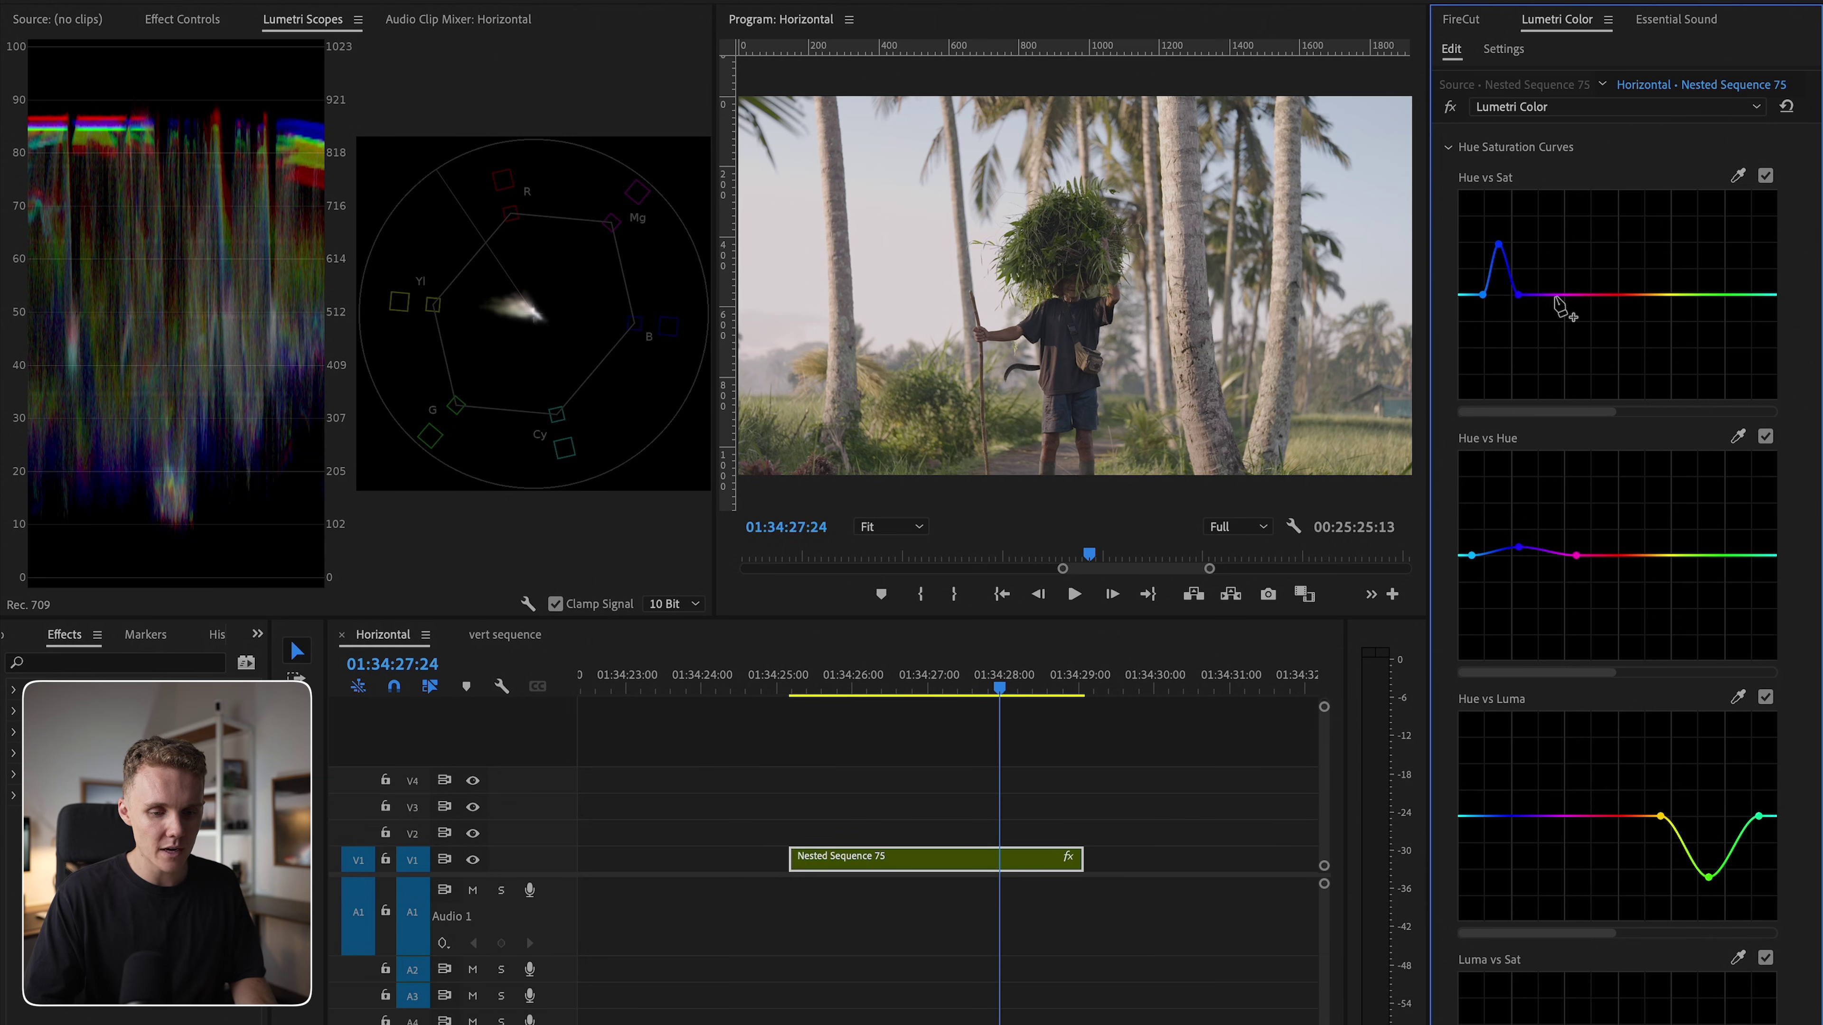
{"action": "left_click", "coordinate": [1750, 294]}
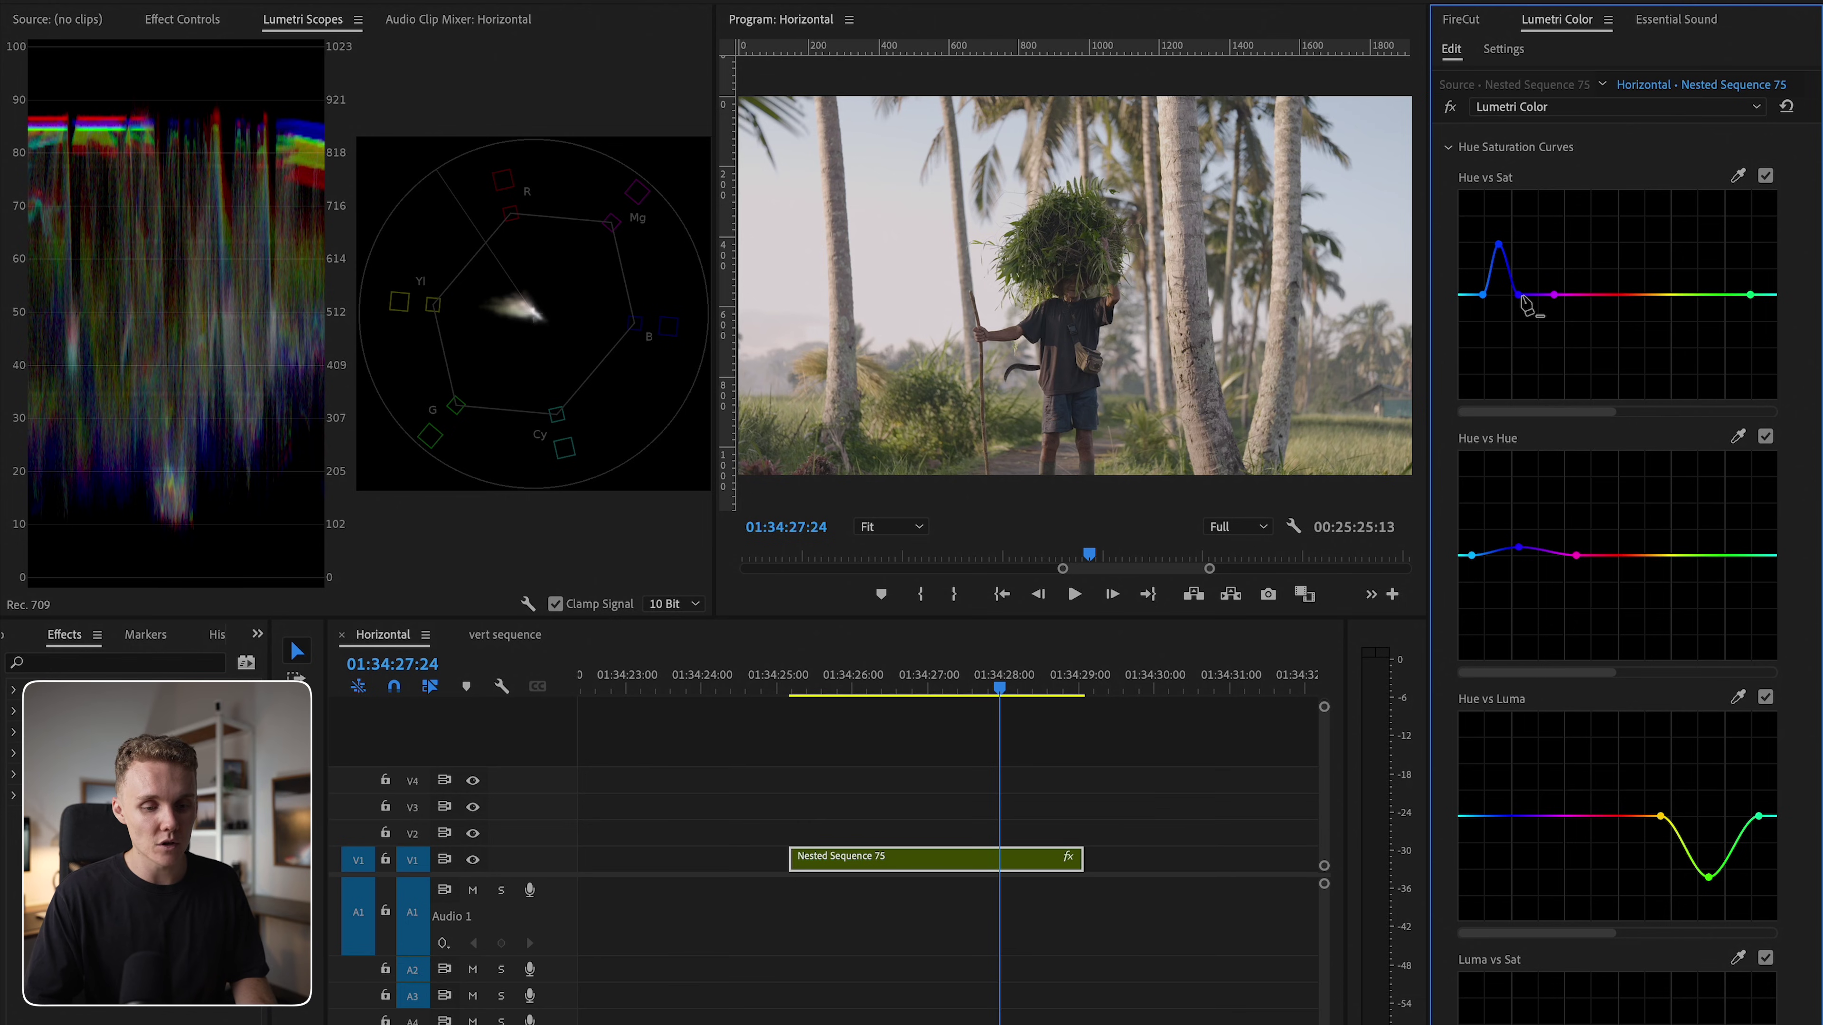
{"action": "left_click", "coordinate": [1484, 297], "text": "ctrl"}
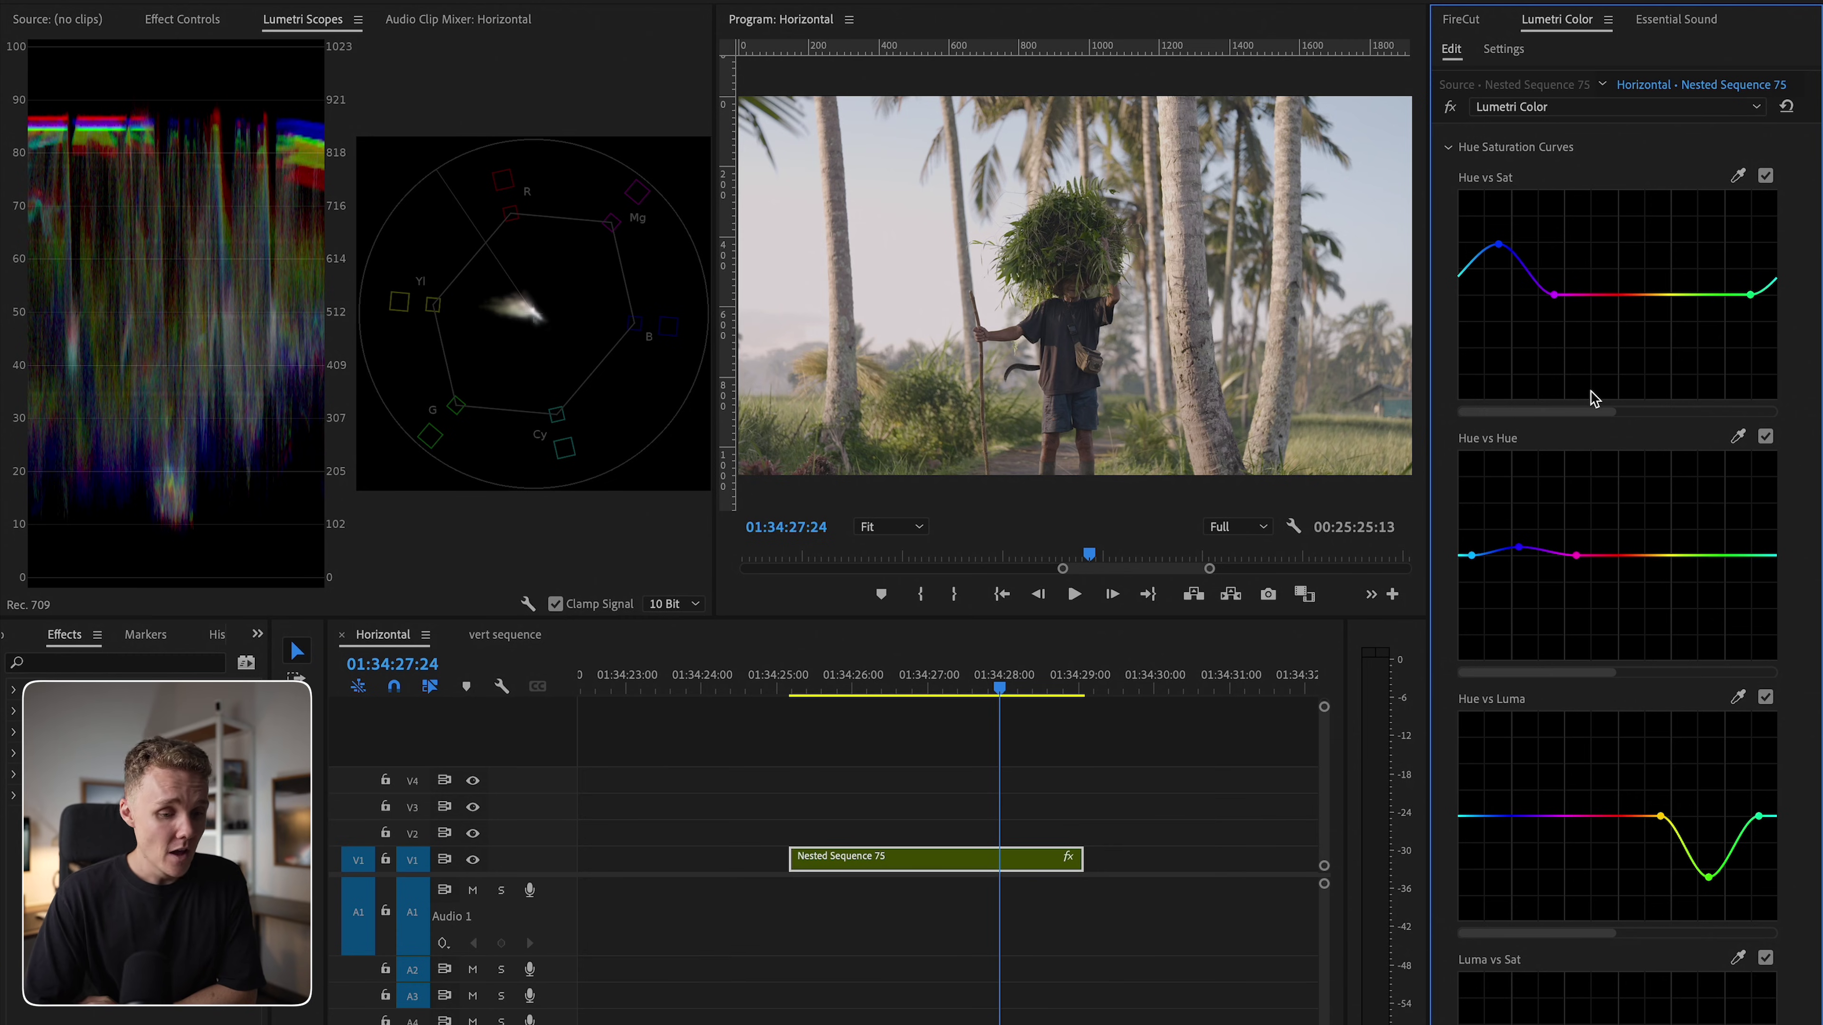
{"action": "scroll", "coordinate": [1596, 373], "scroll_direction": "up", "scroll_amount": 4}
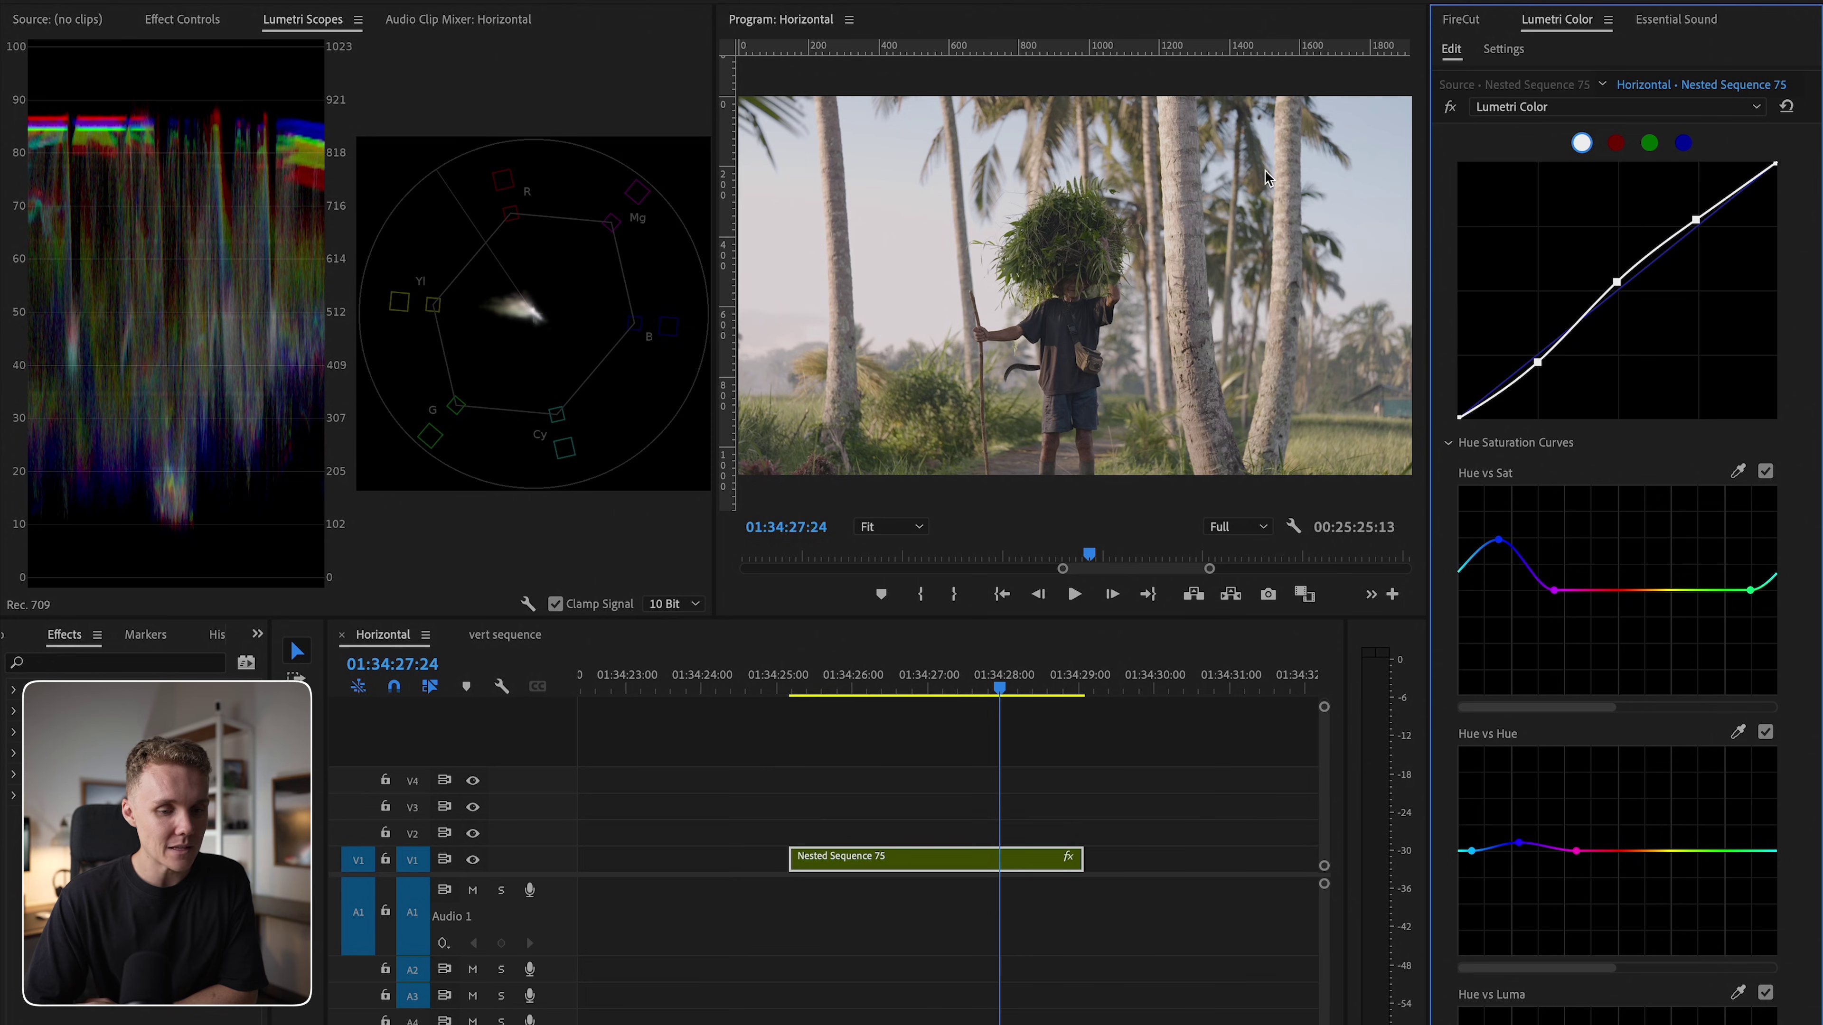
Step: Compare the grade on and off, set Temperature to 5.5, and pull the RGB curve's shadow point down slightly
{"action": "left_click", "coordinate": [1448, 108]}
{"action": "left_click", "coordinate": [1448, 107]}
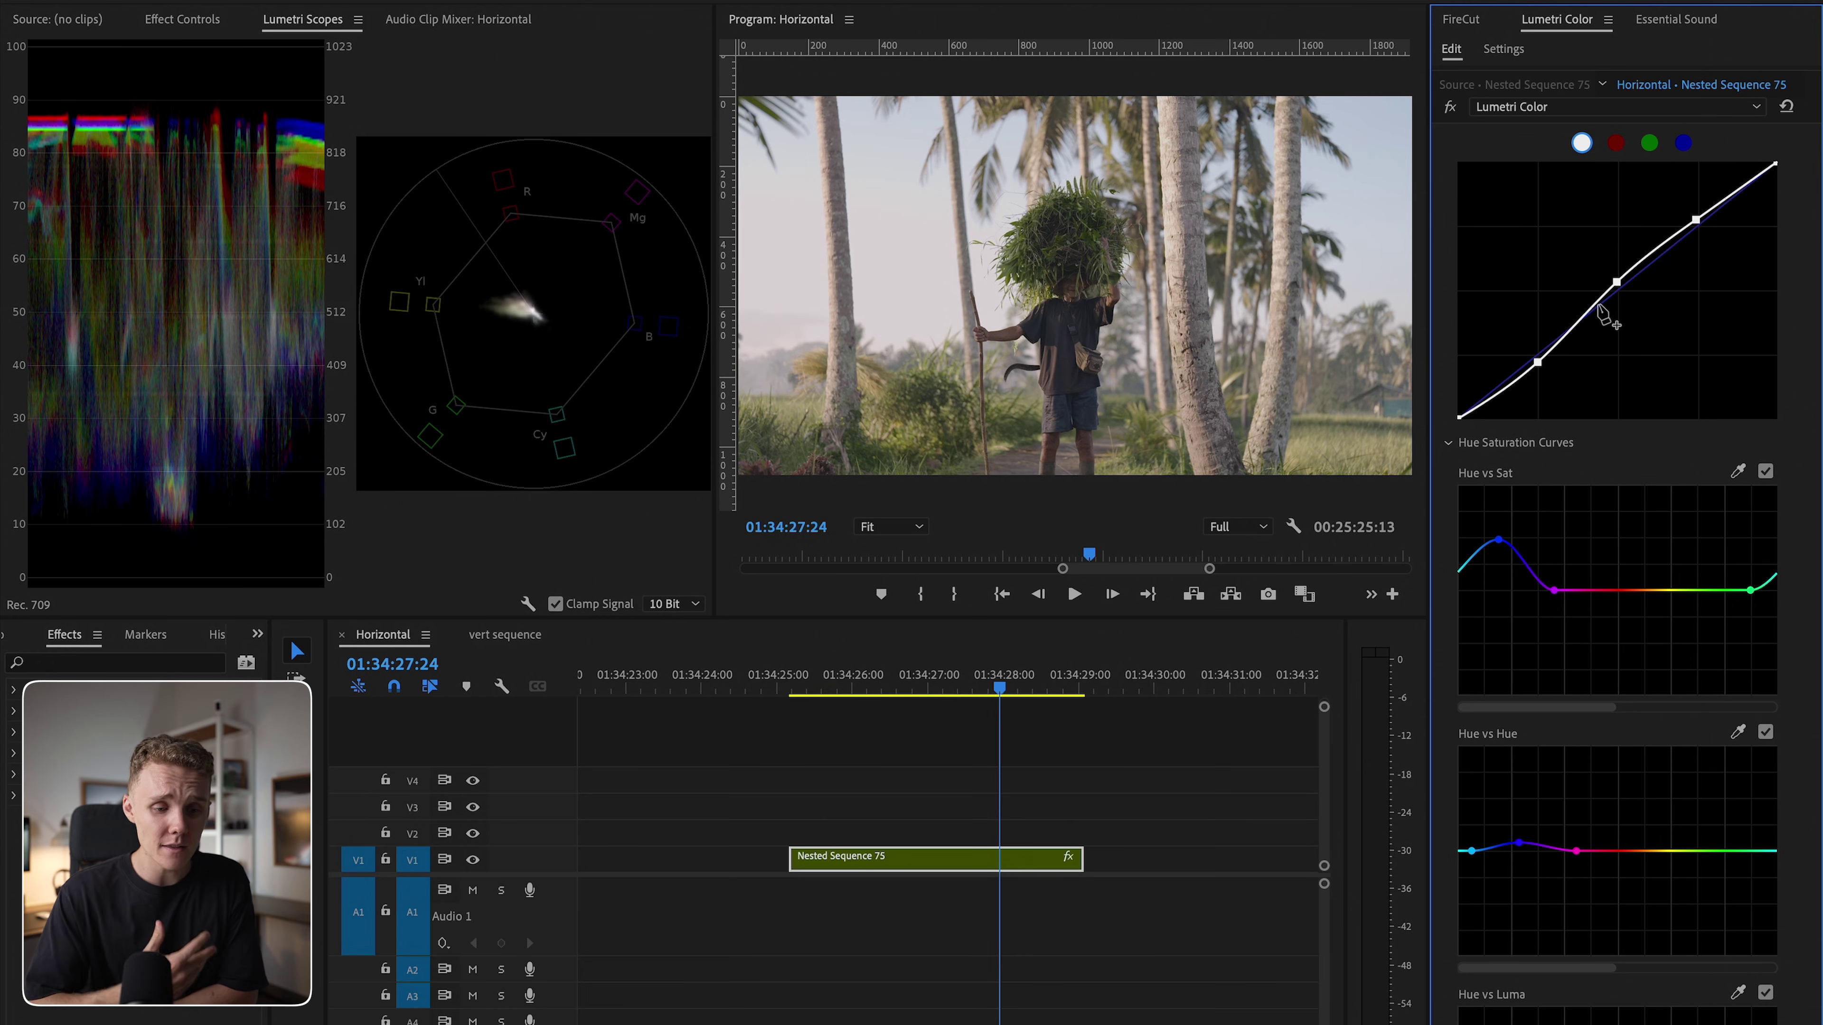
{"action": "scroll", "coordinate": [1609, 423], "scroll_direction": "up", "scroll_amount": 3}
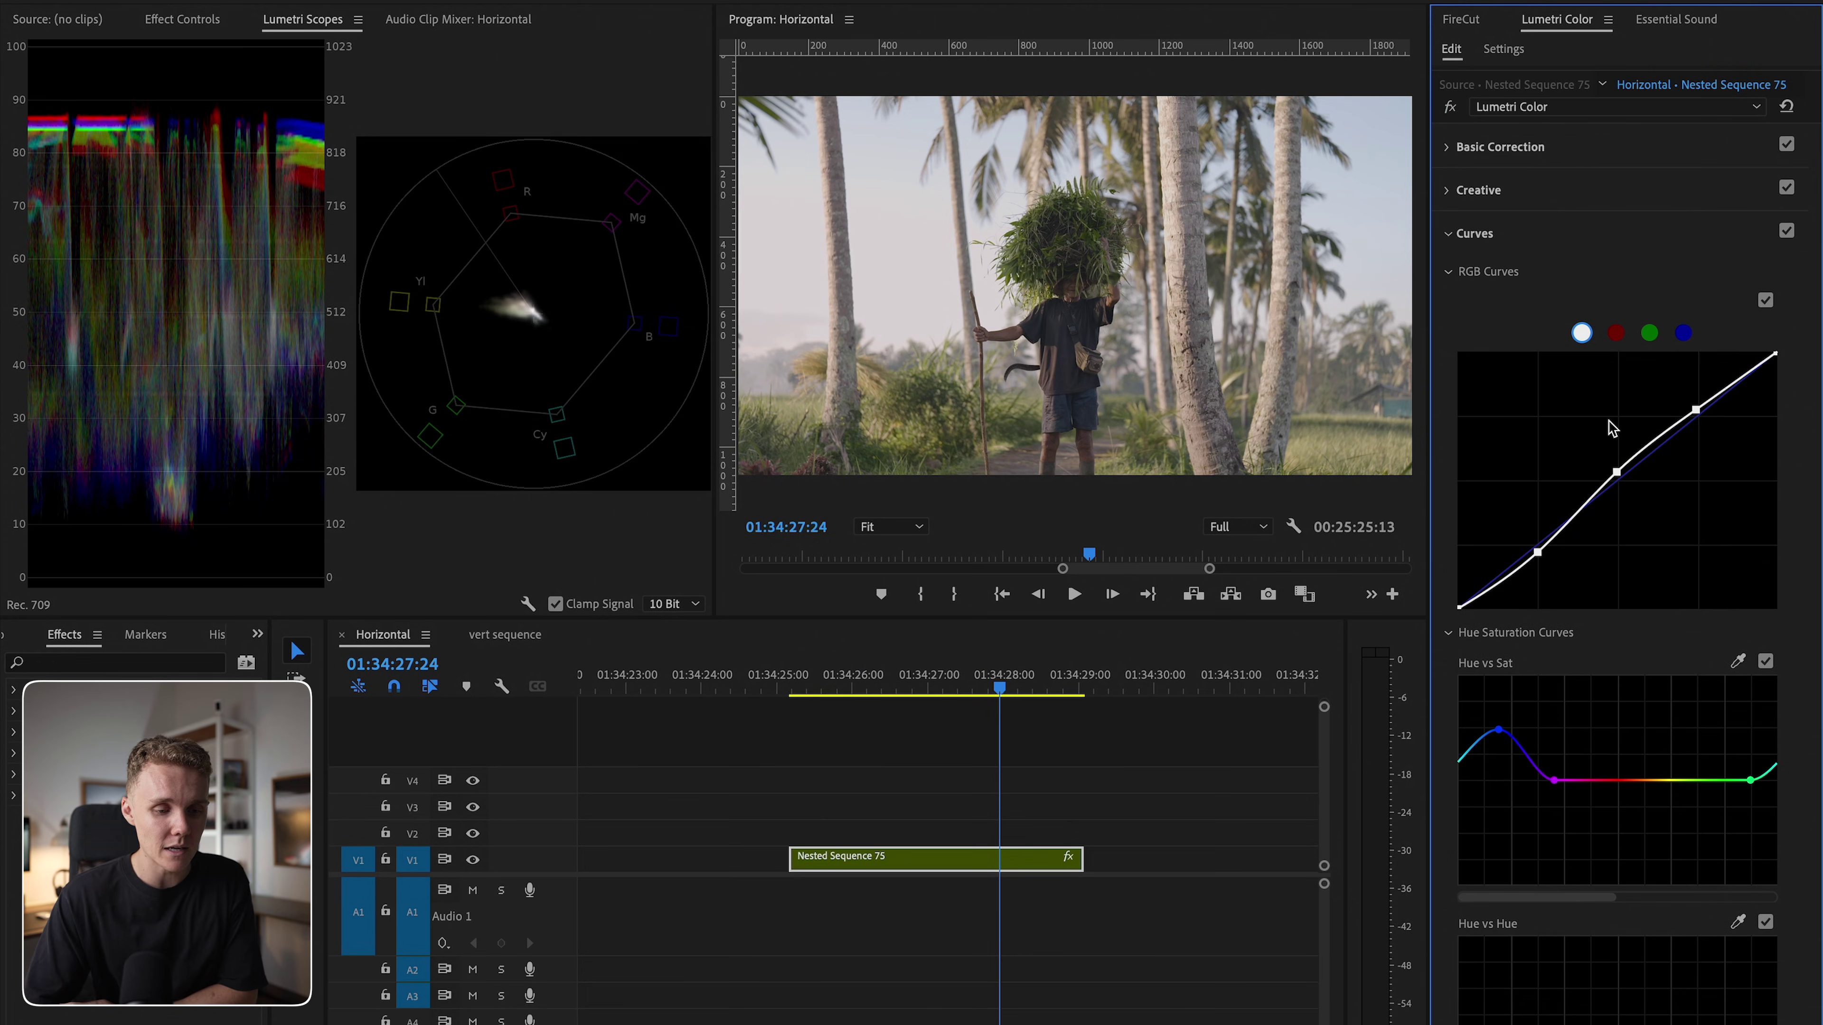
{"action": "left_click", "coordinate": [1501, 148]}
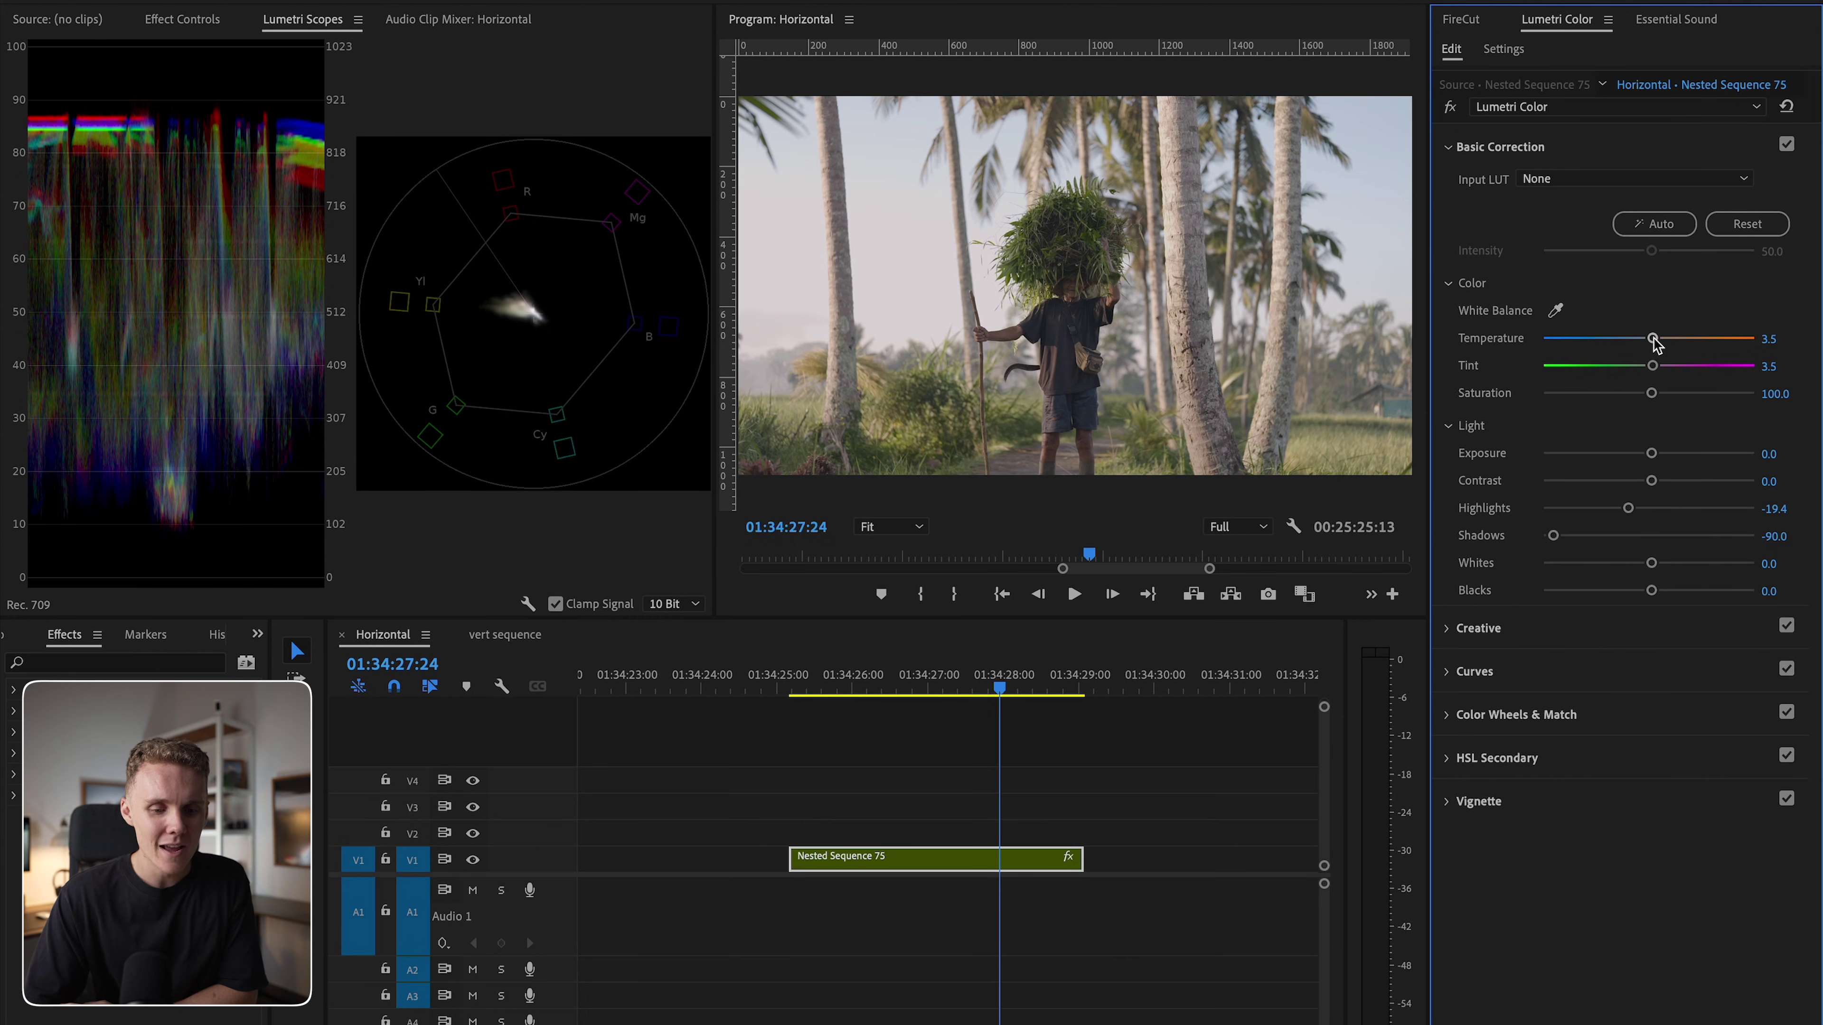
{"action": "left_click_drag", "start_coordinate": [1654, 344], "coordinate": [1657, 344]}
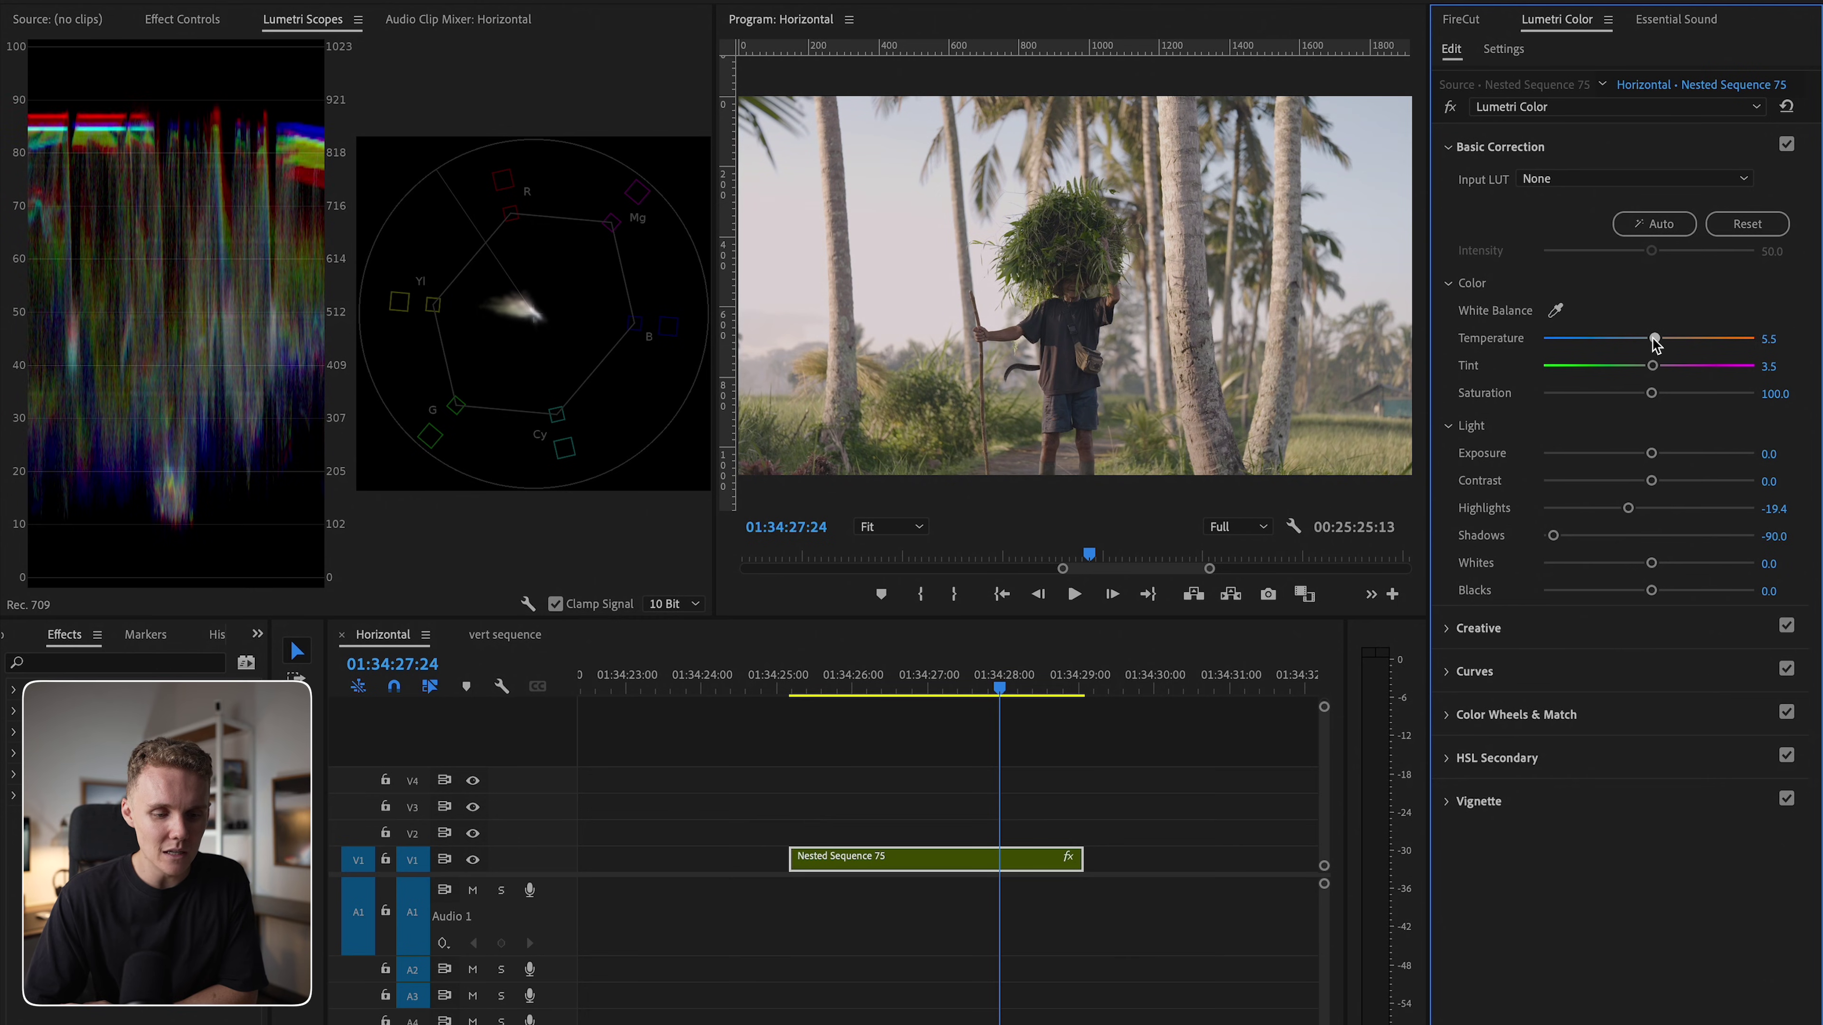
{"action": "left_click_drag", "start_coordinate": [1656, 343], "coordinate": [1655, 343]}
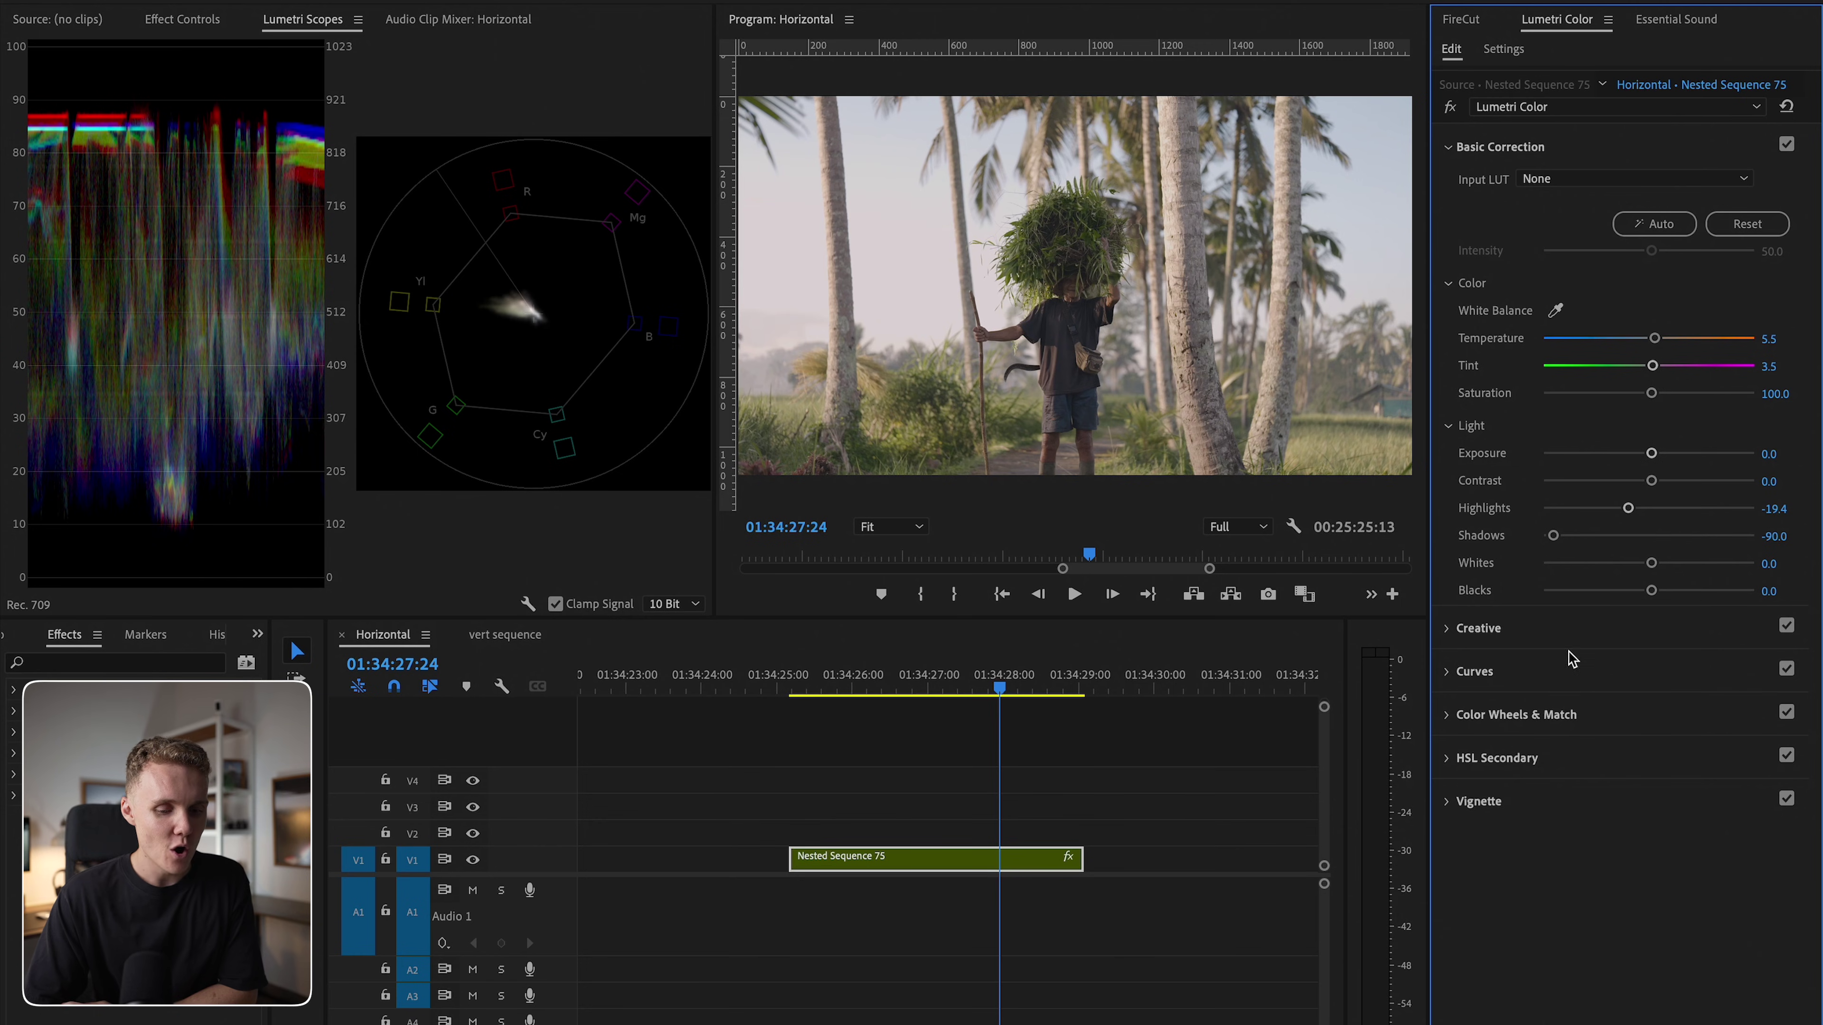
{"action": "left_click", "coordinate": [1565, 667]}
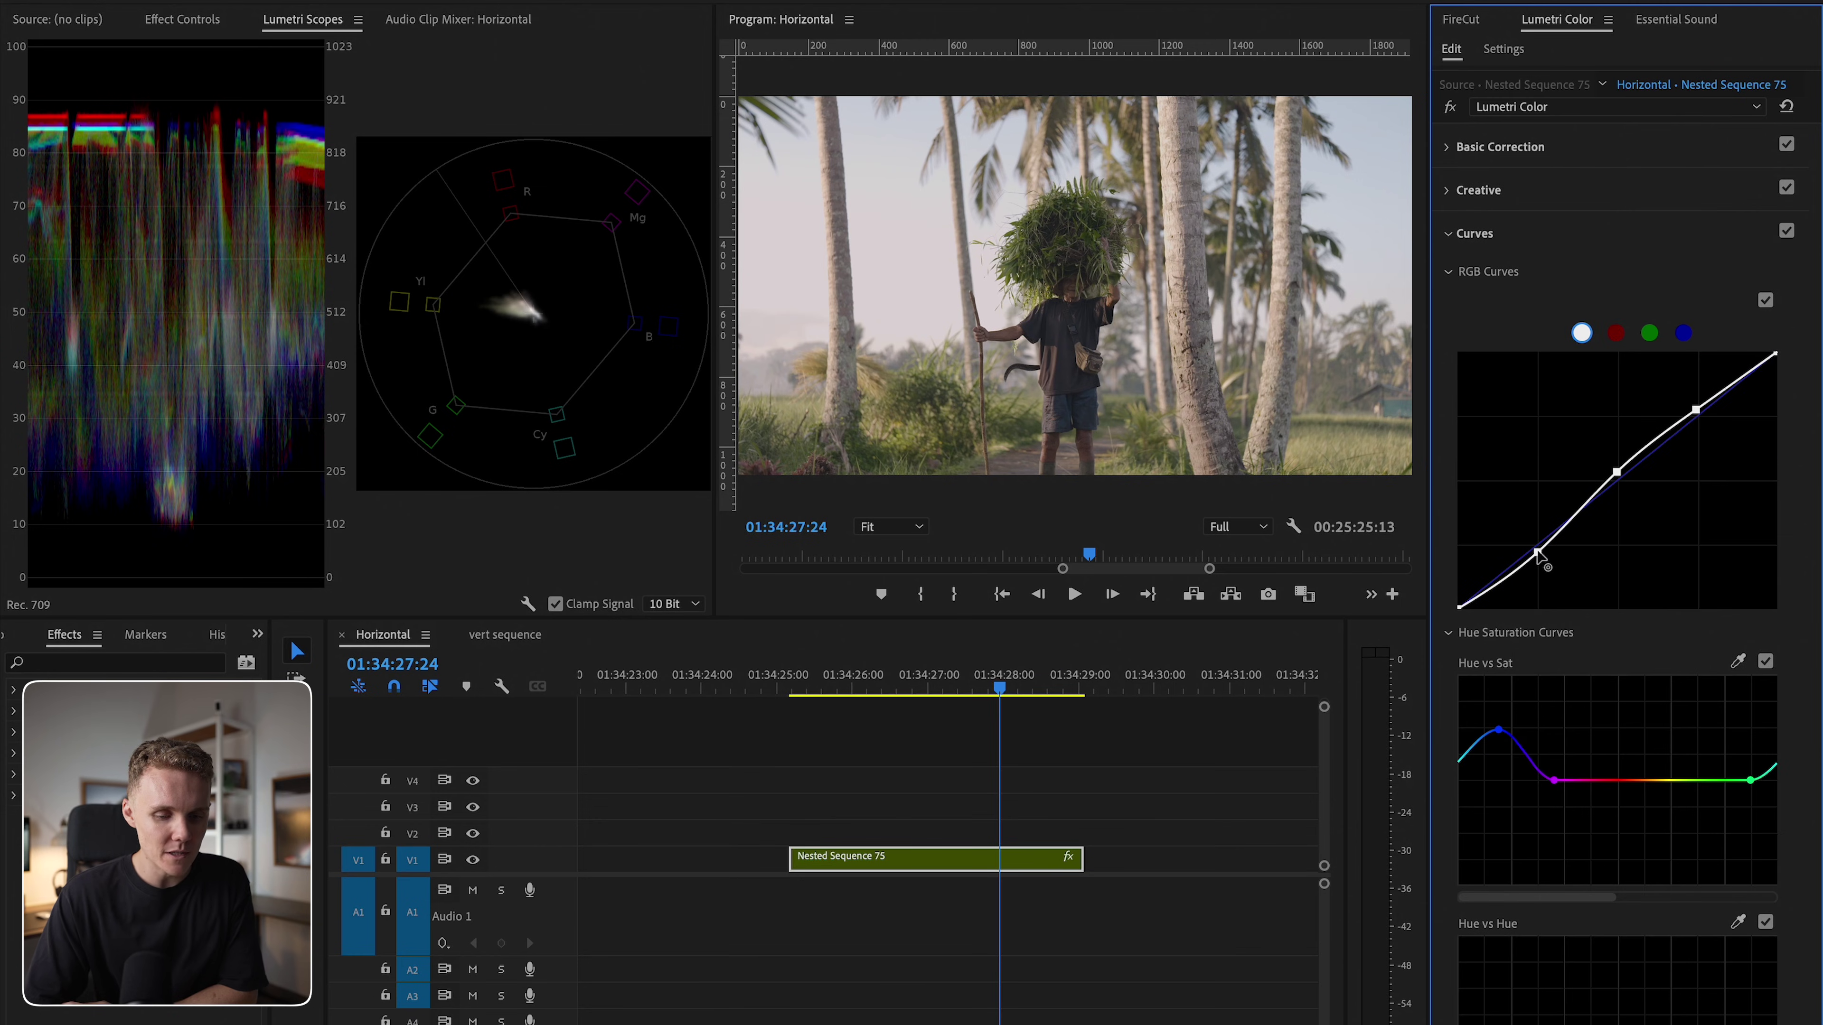
{"action": "left_click_drag", "start_coordinate": [1539, 551], "coordinate": [1539, 555]}
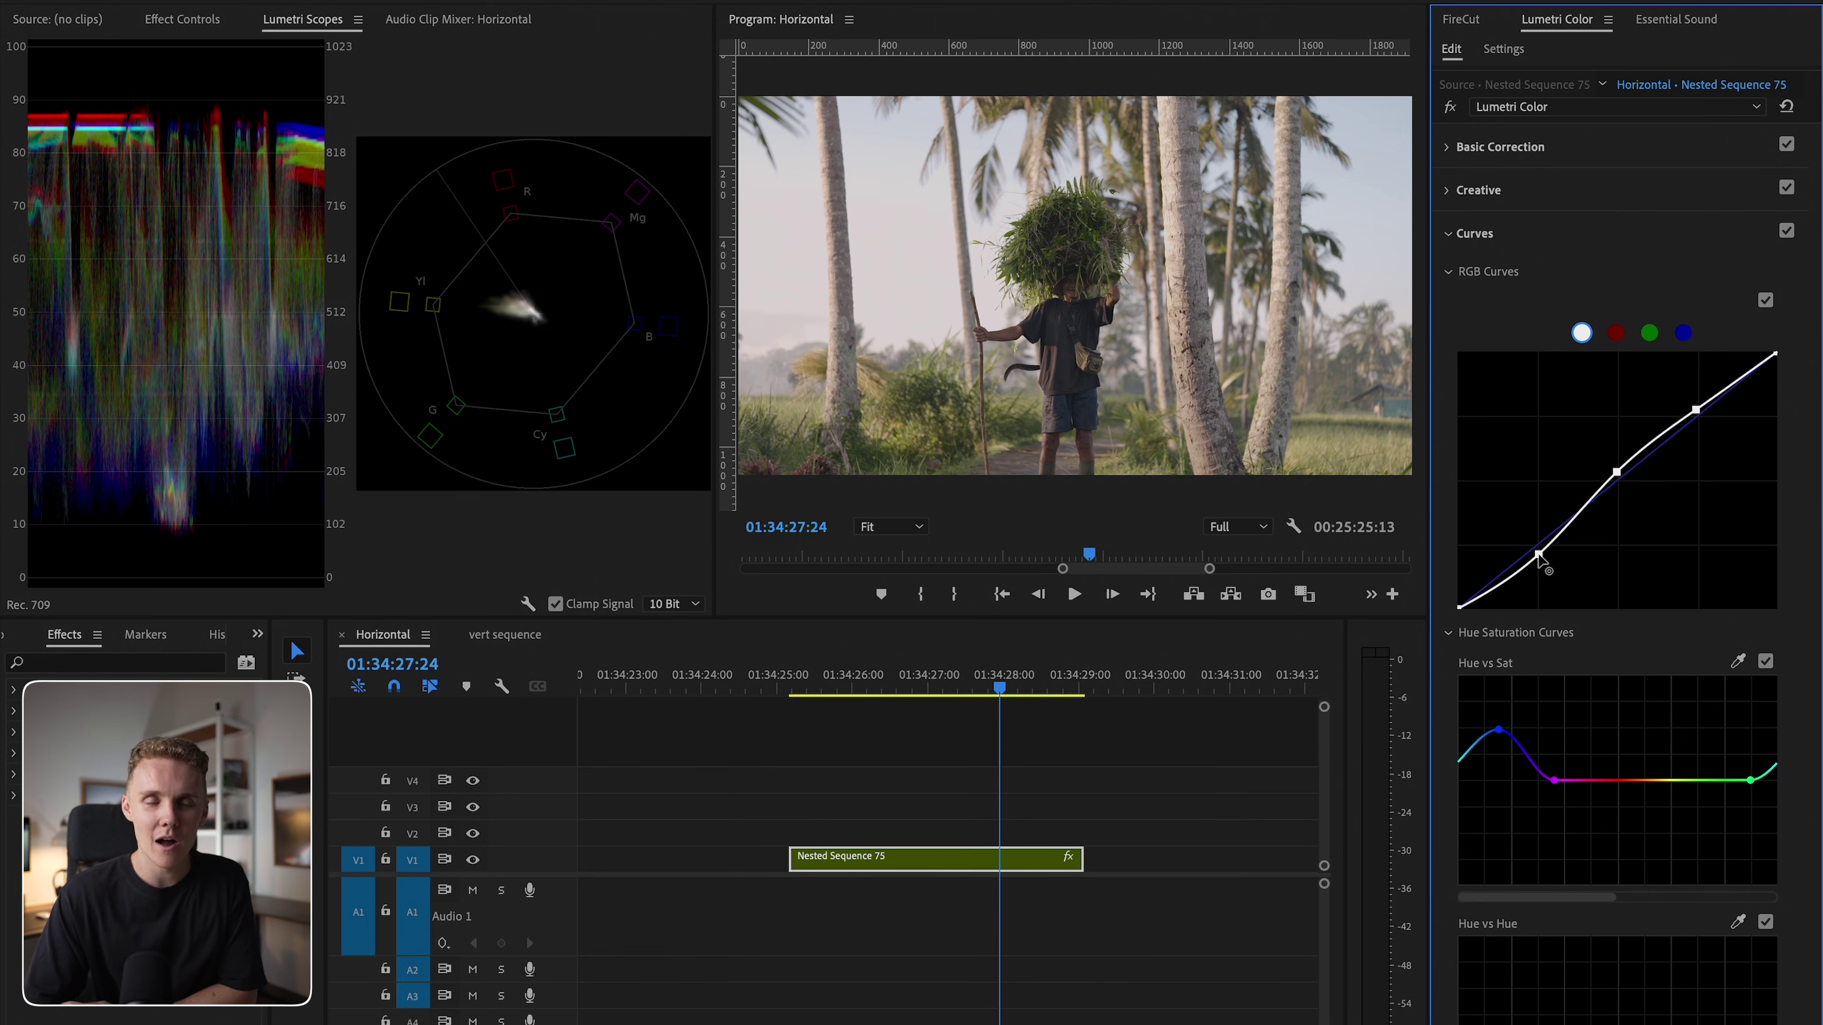
Step: Swap Curves for Color Wheels & Match, nudge the highlight wheel, and toggle it to compare
{"action": "left_click", "coordinate": [1520, 232]}
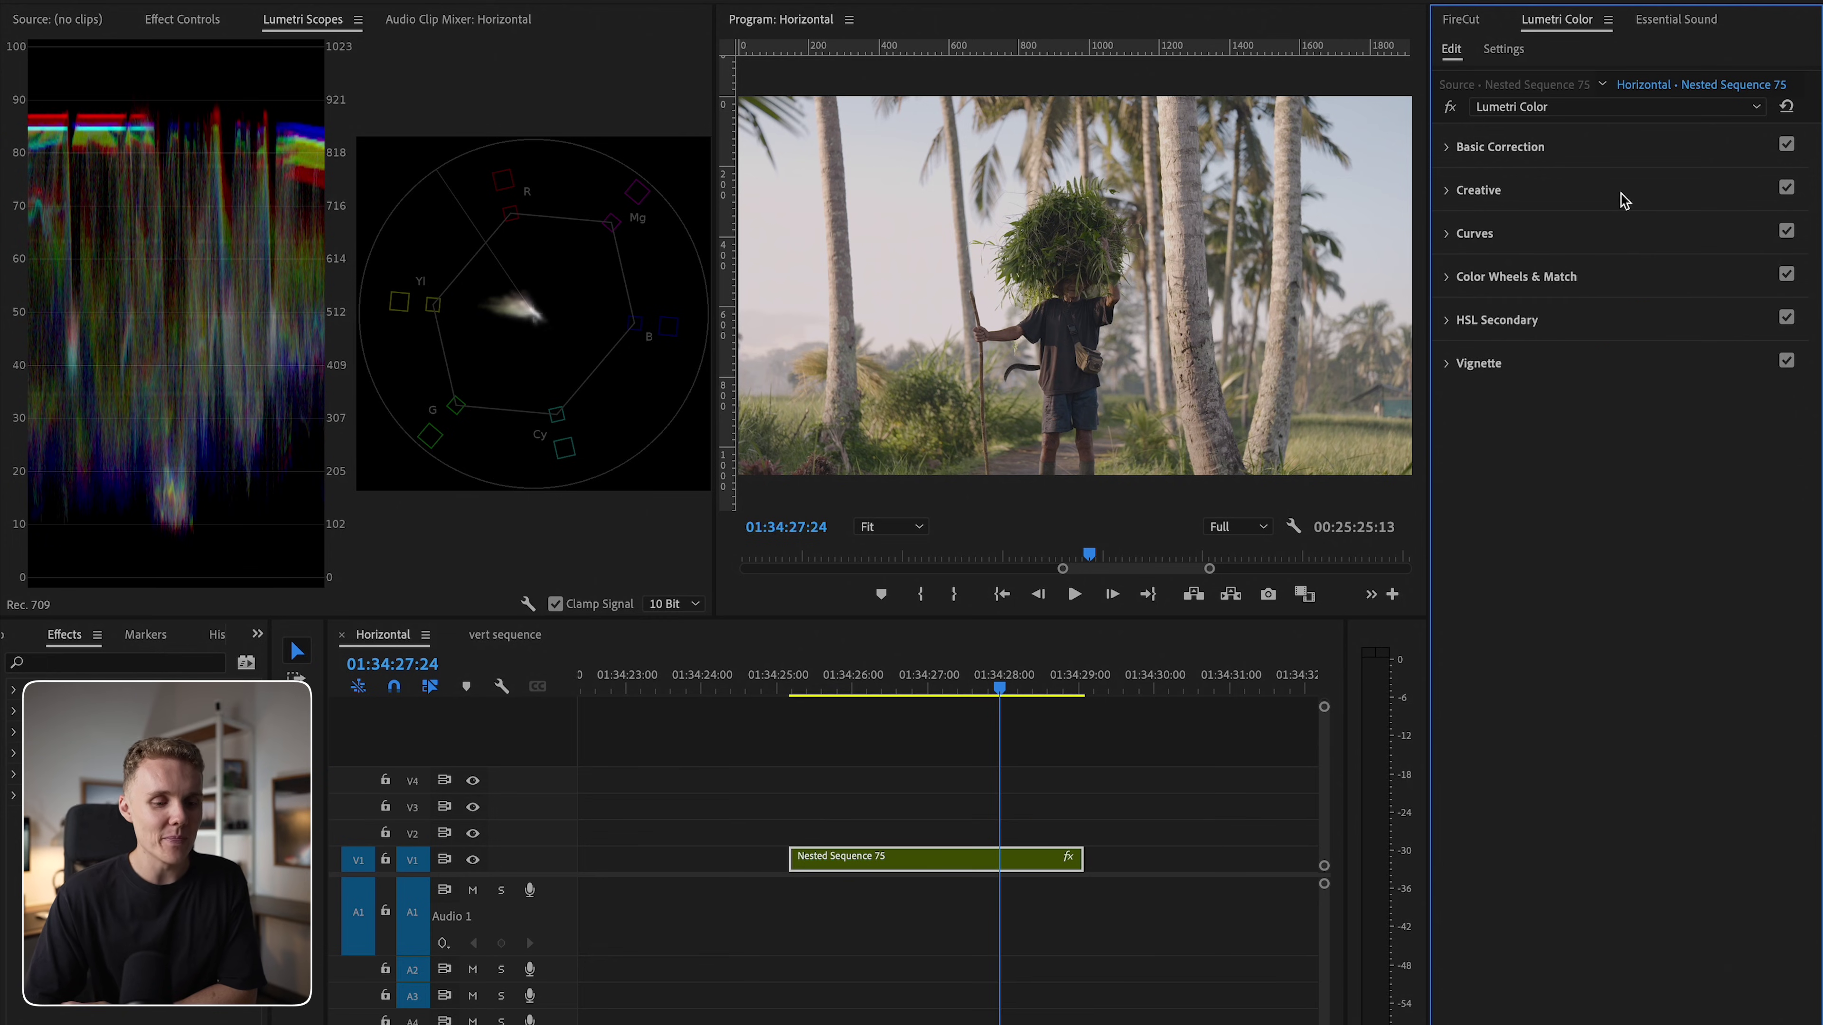
{"action": "left_click", "coordinate": [1618, 280]}
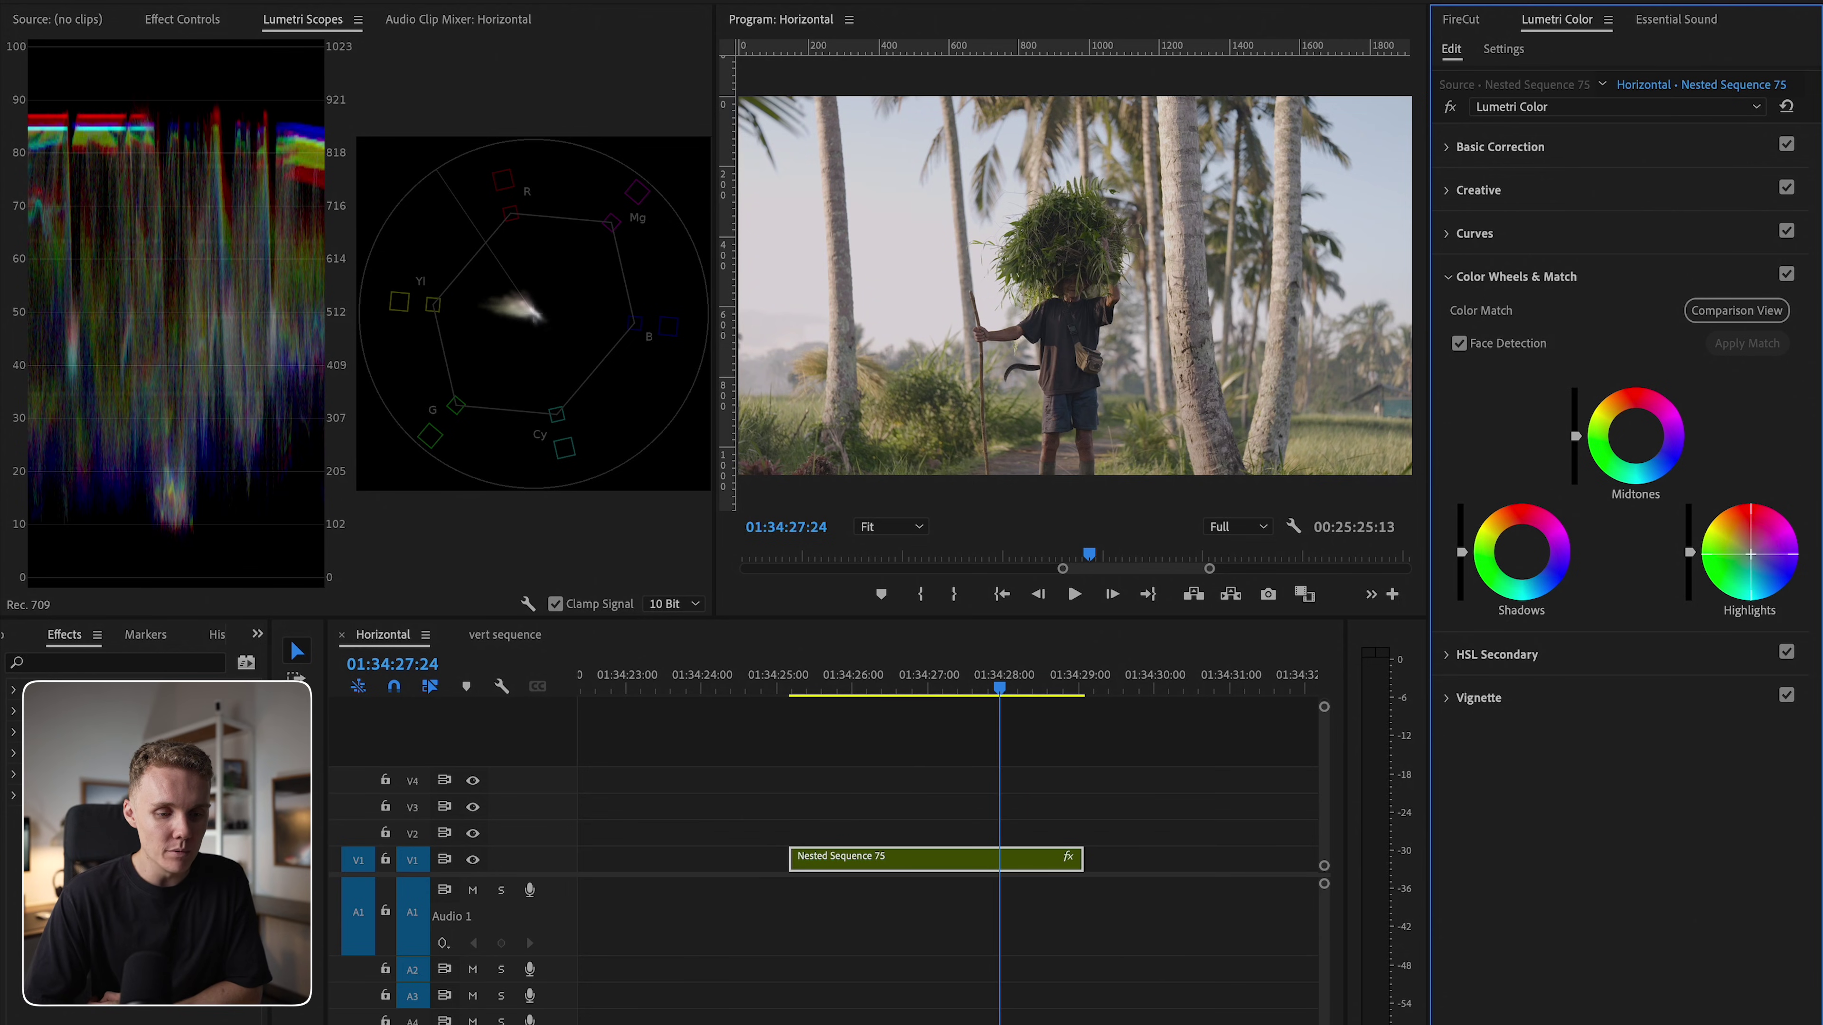
{"action": "left_click_drag", "start_coordinate": [1750, 554], "coordinate": [1751, 555]}
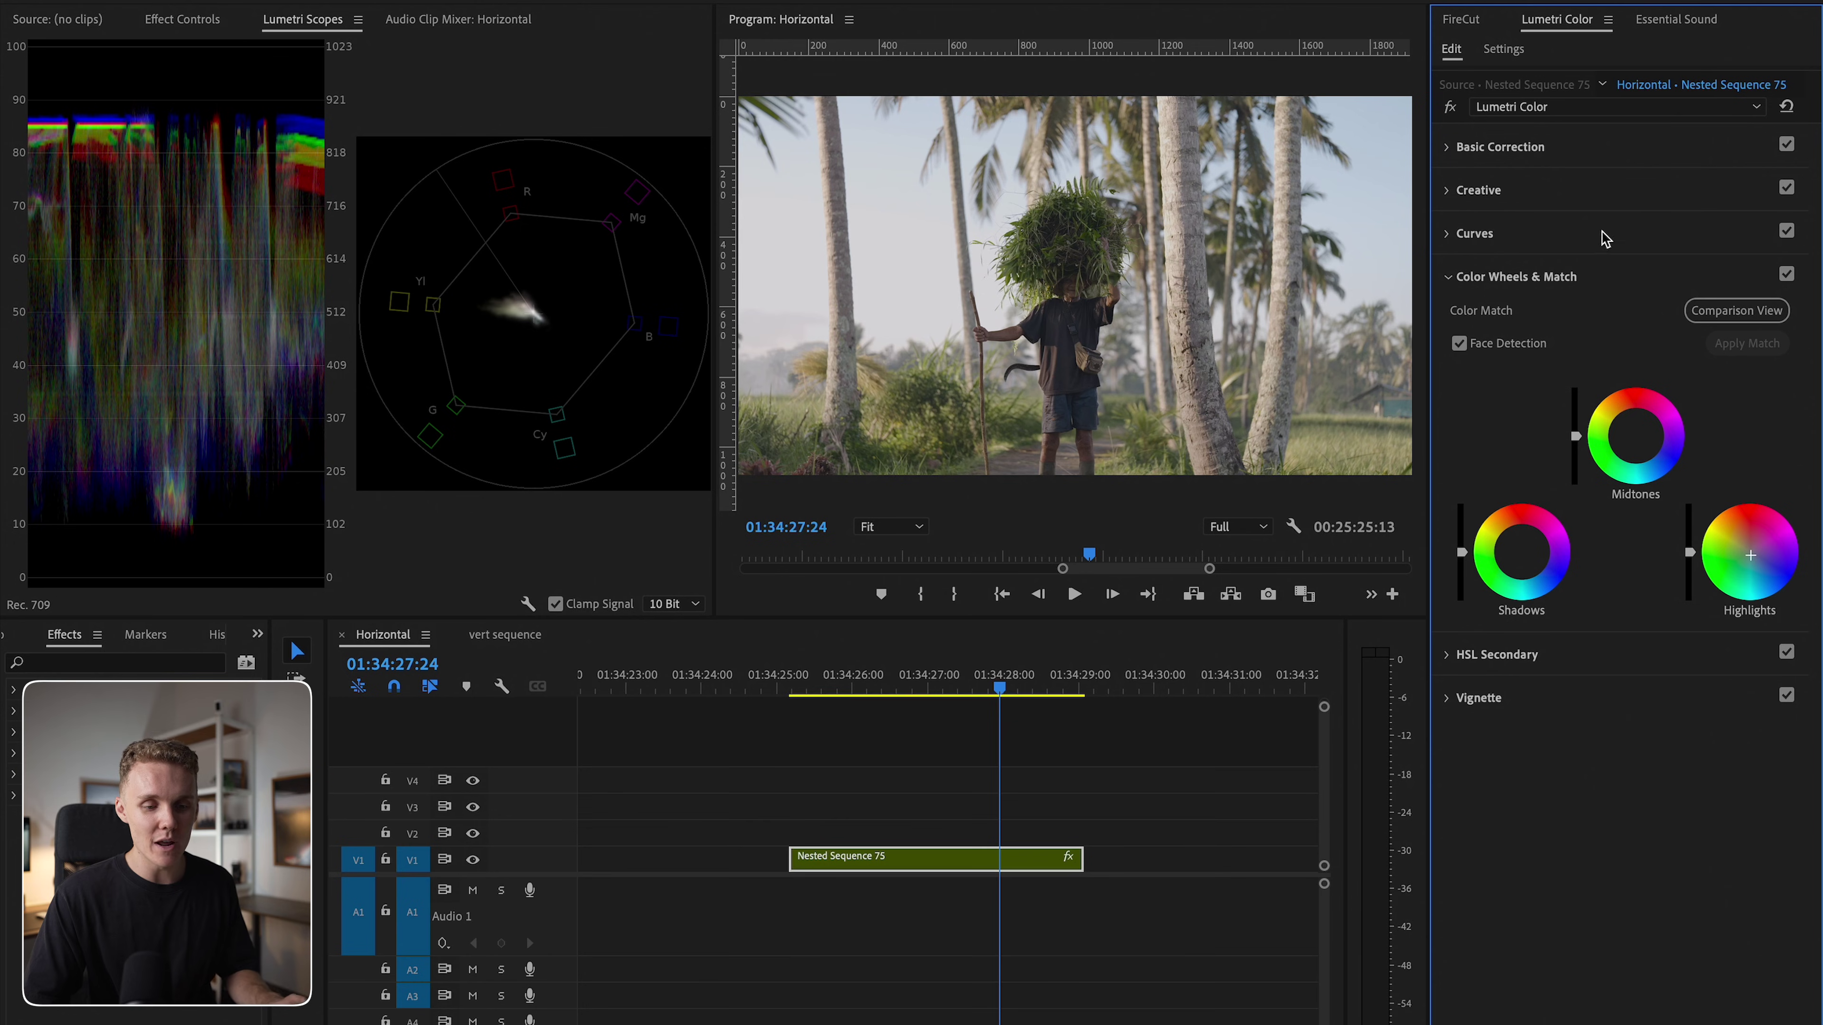
{"action": "left_click", "coordinate": [1785, 276]}
{"action": "left_click", "coordinate": [1787, 275]}
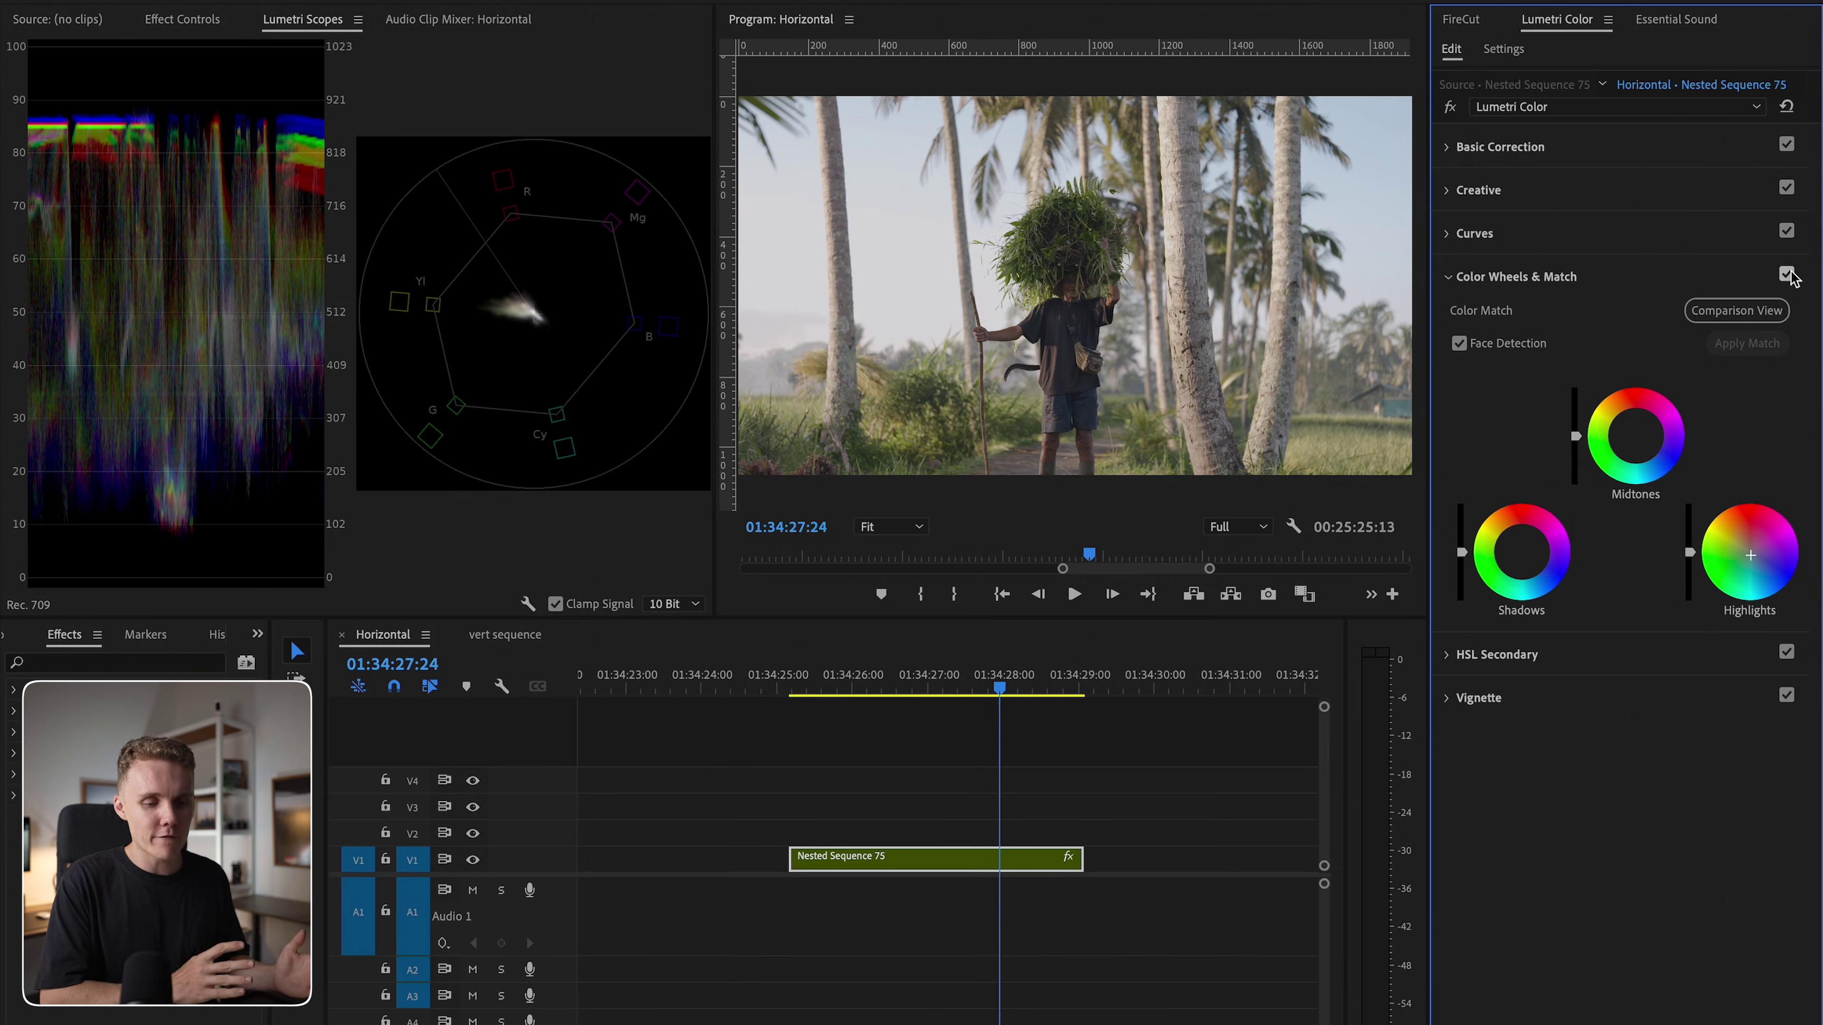
Step: Raise Temperature to 7.5 and bypass the grade briefly to compare with the original
{"action": "left_click", "coordinate": [1599, 144]}
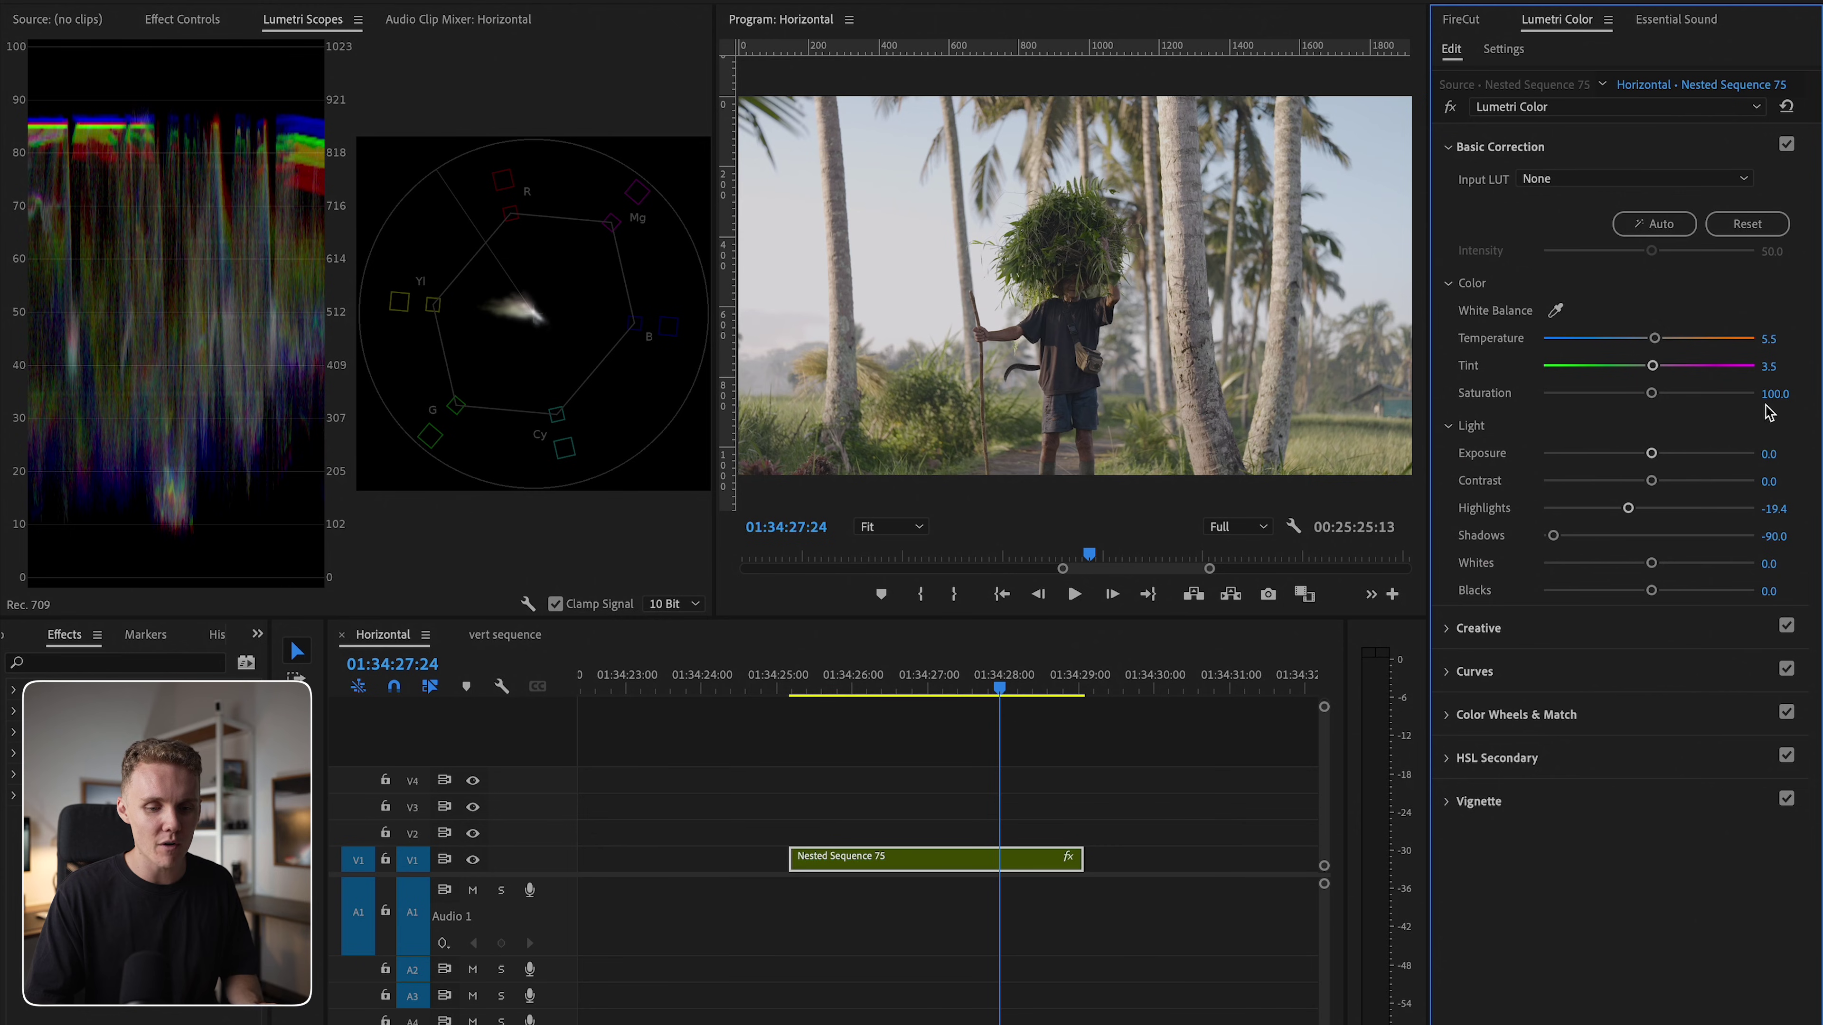
{"action": "left_click_drag", "start_coordinate": [1658, 340], "coordinate": [1659, 346]}
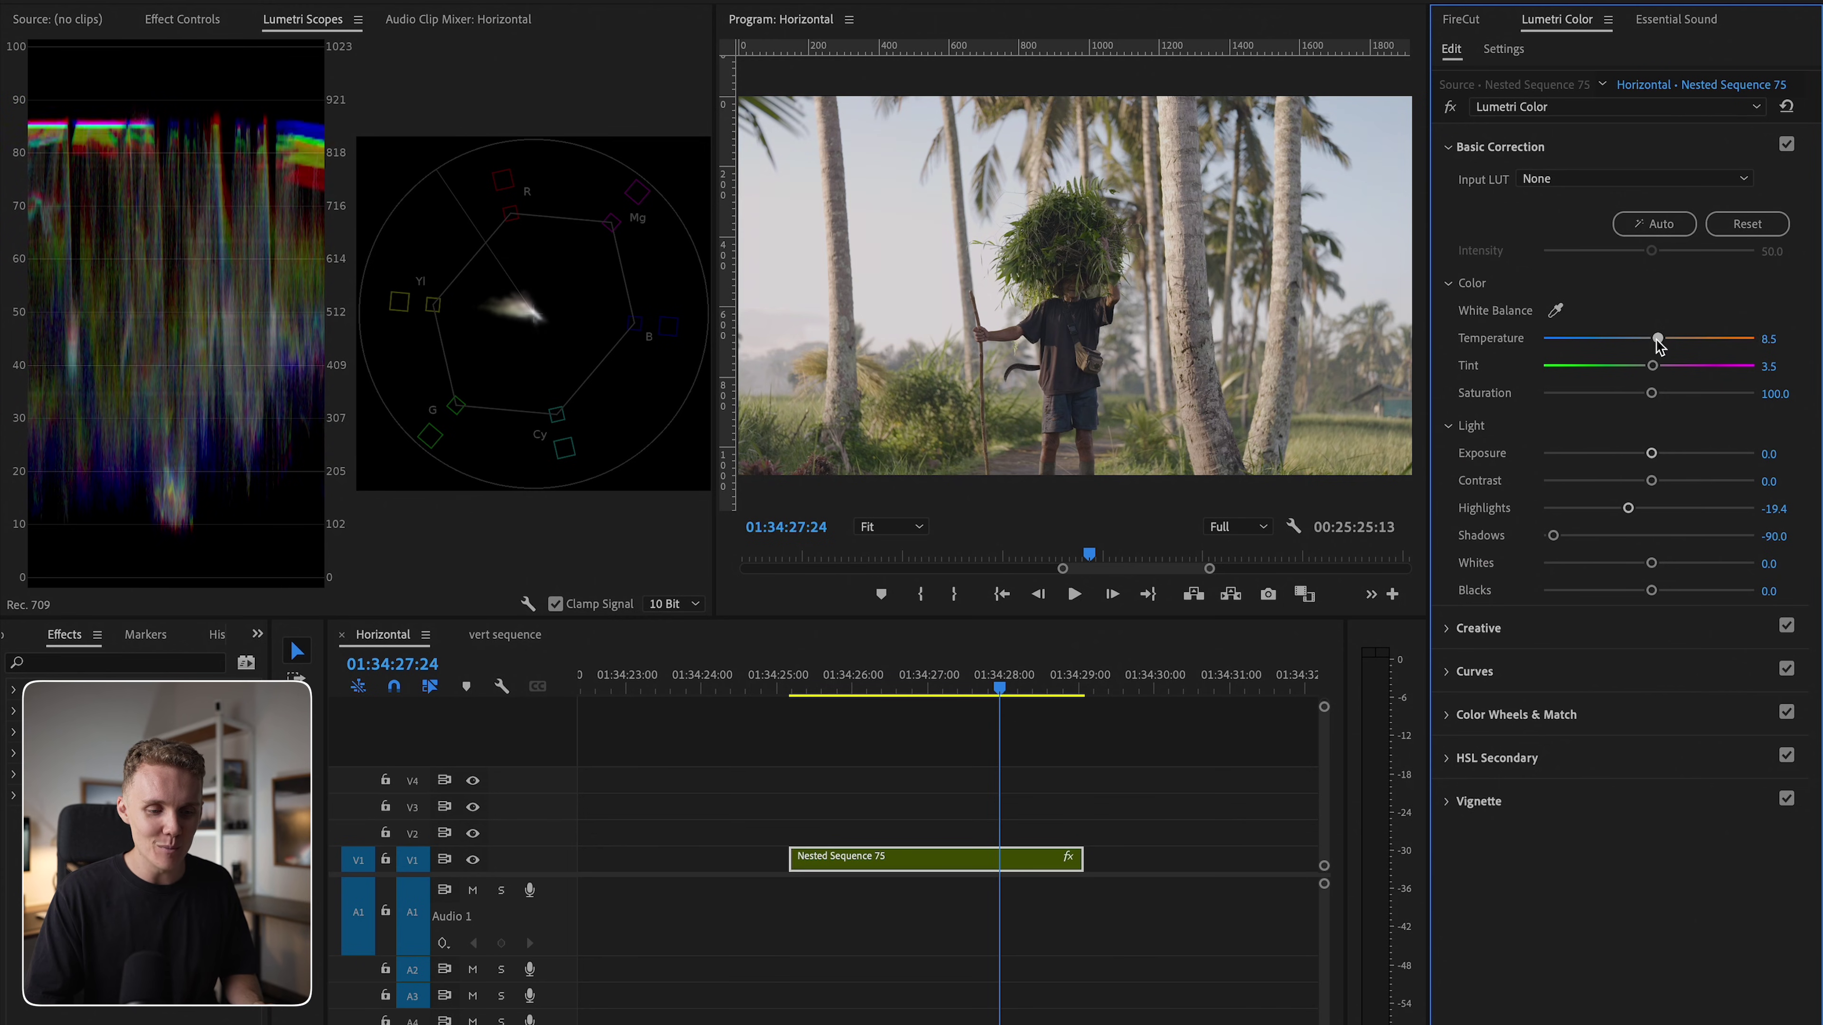
{"action": "left_click", "coordinate": [1542, 713]}
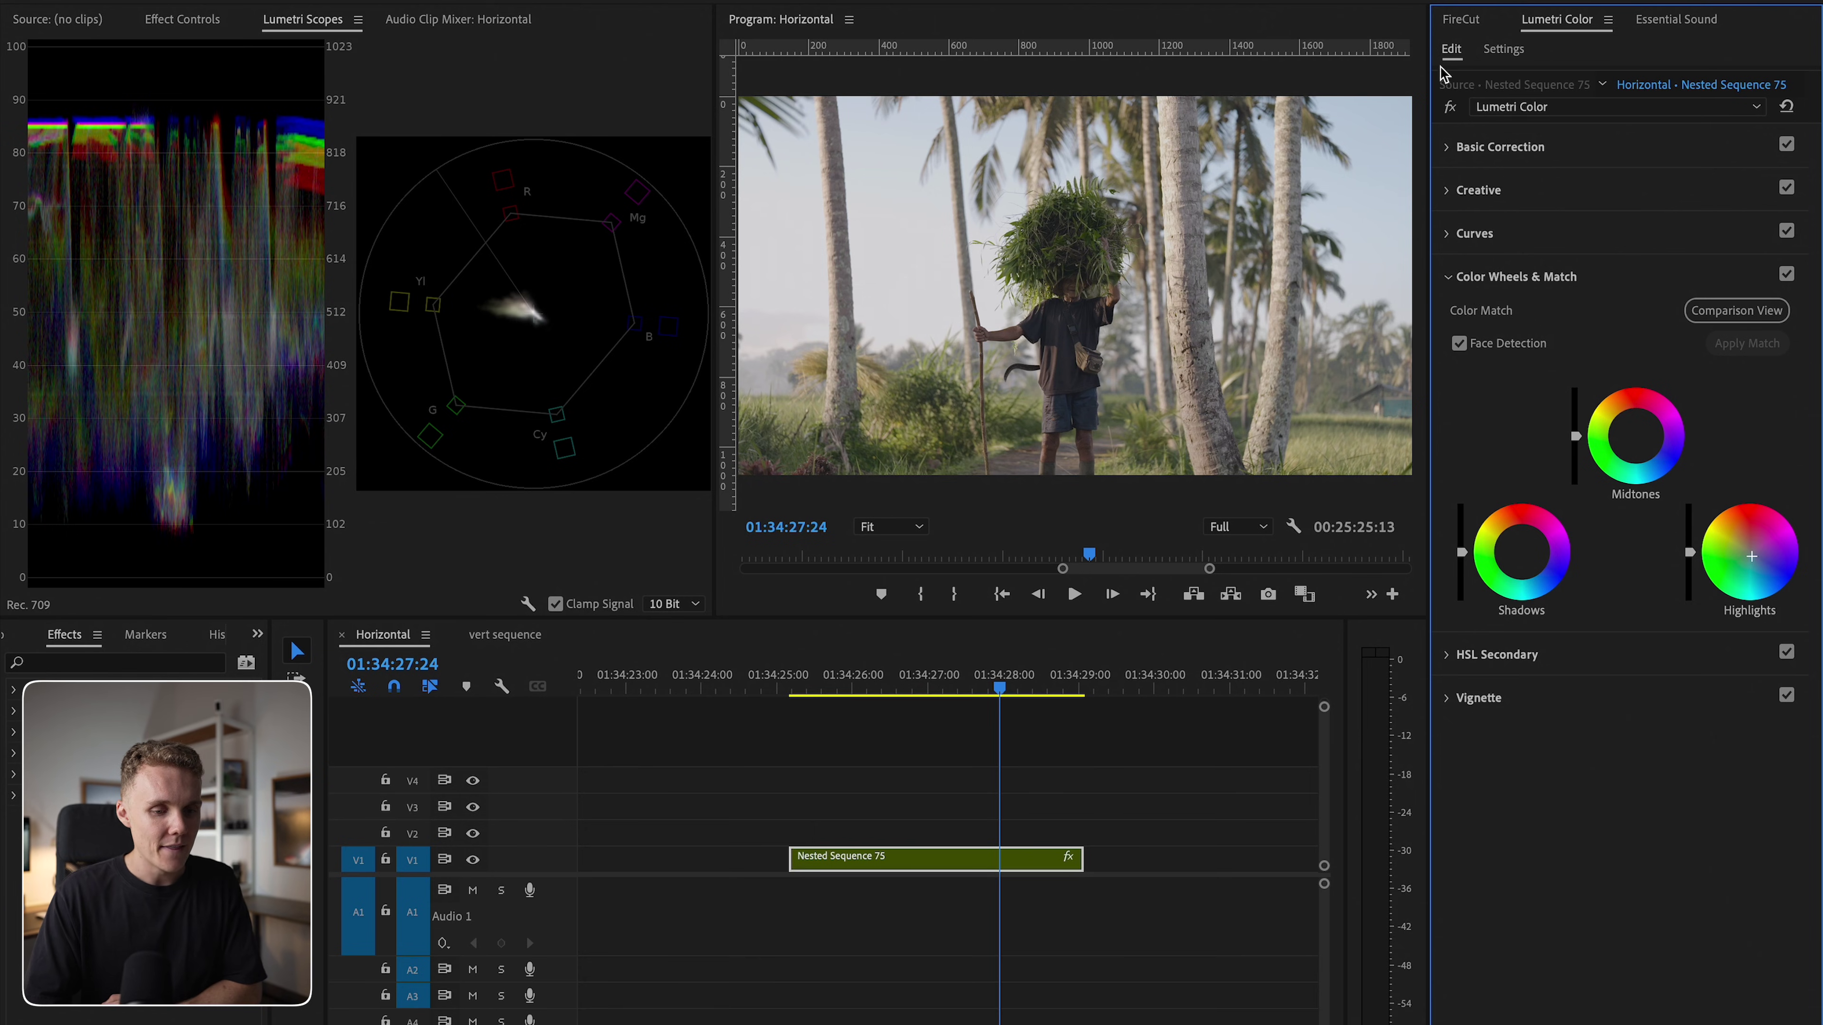
{"action": "left_click", "coordinate": [1450, 107]}
{"action": "left_click", "coordinate": [1450, 107]}
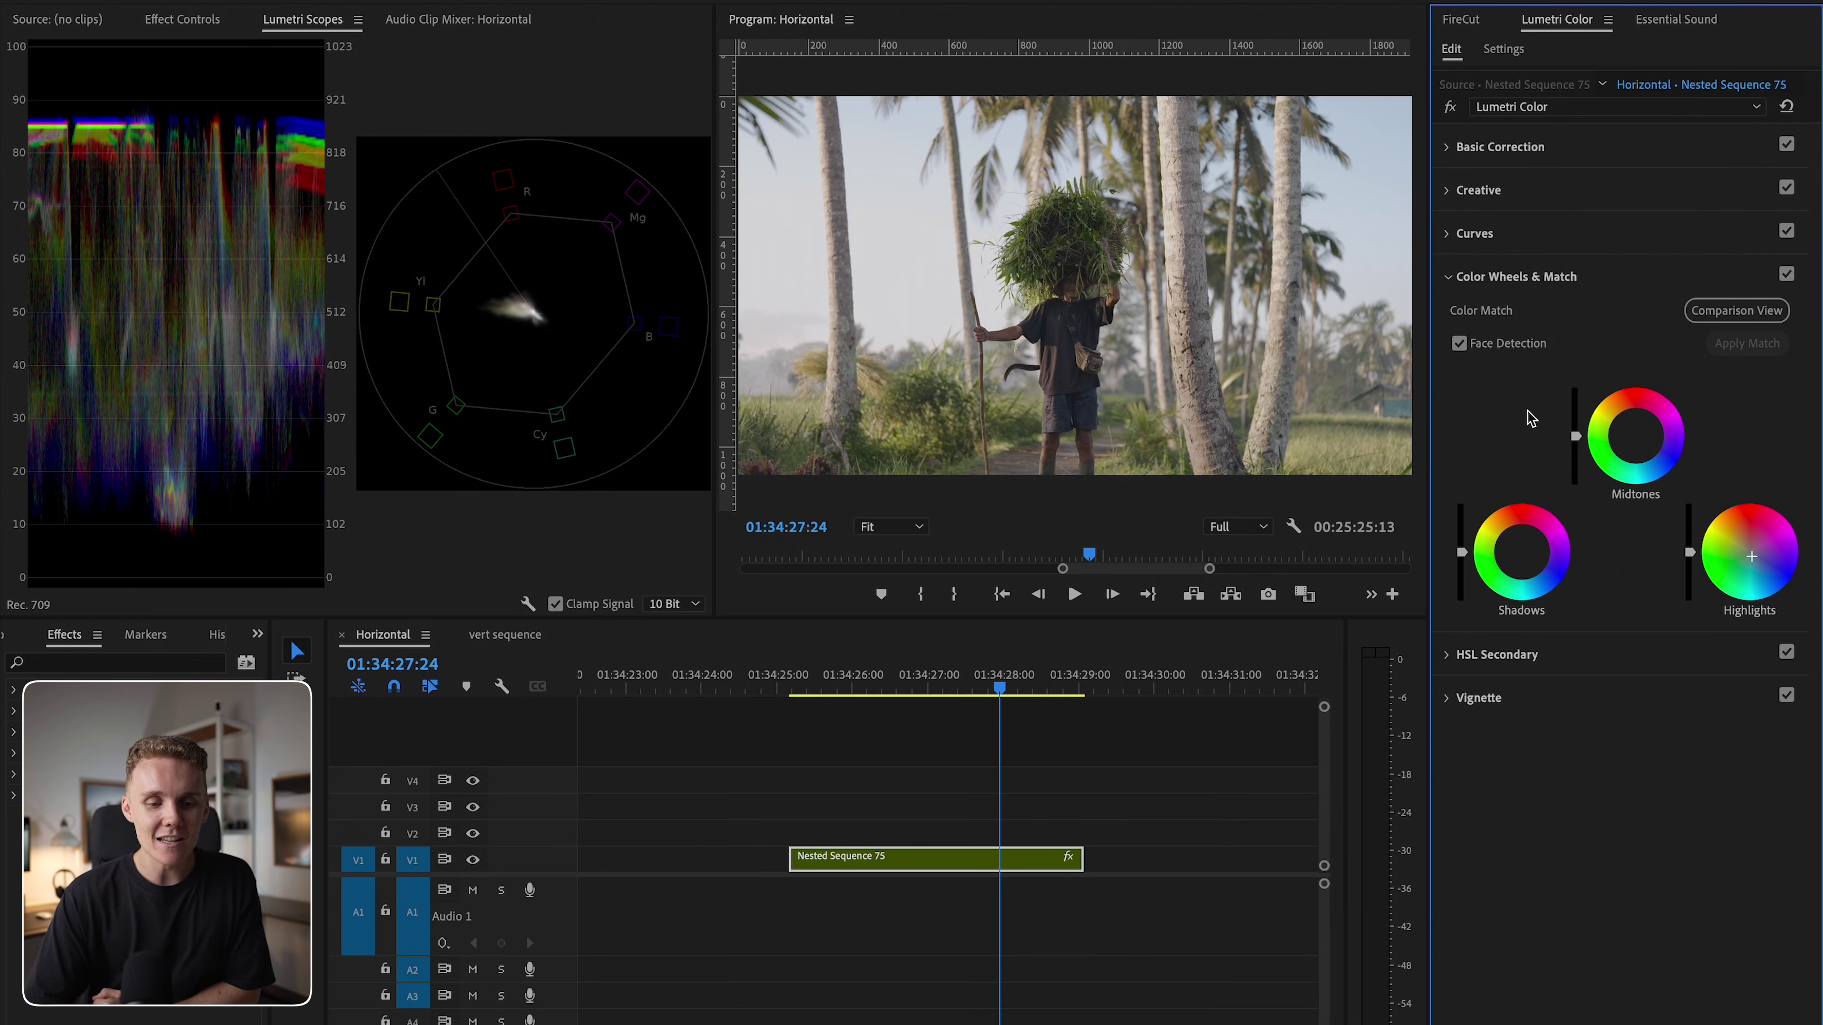
Step: Collapse Color Wheels and check the Vignette settings, leaving Amount at 0.0
{"action": "left_click", "coordinate": [1645, 280]}
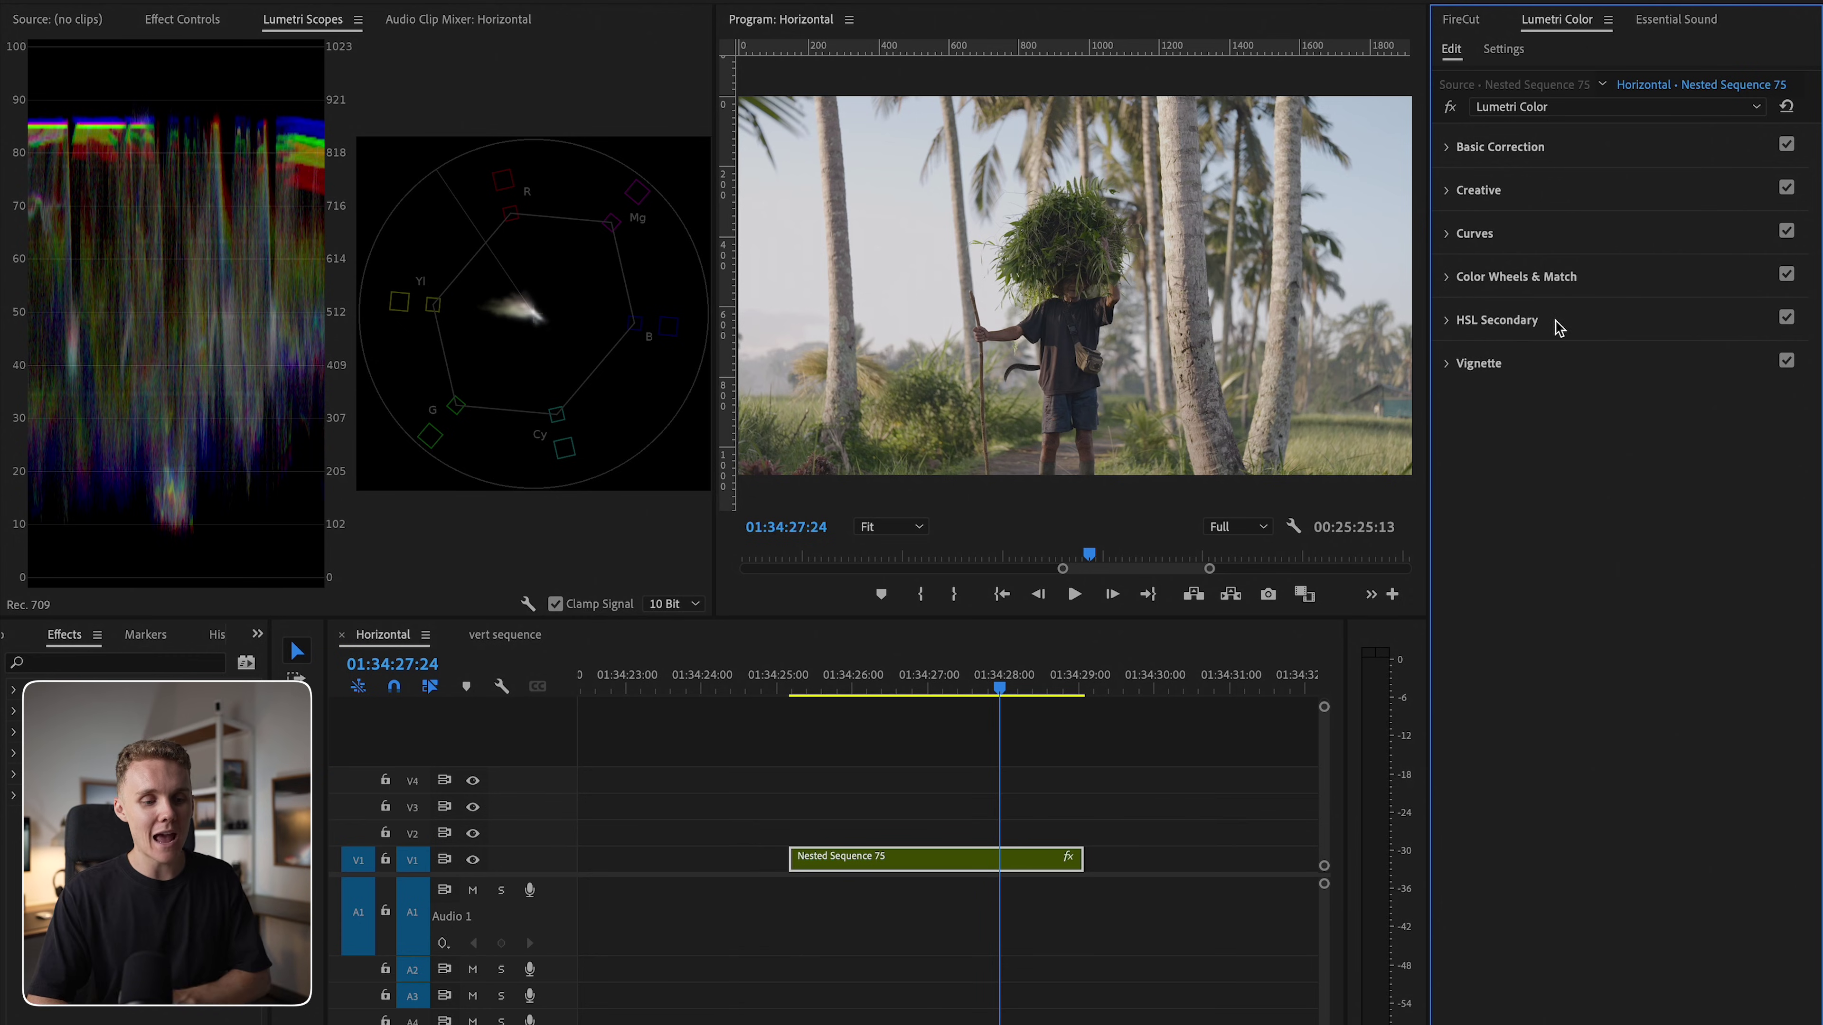
{"action": "left_click", "coordinate": [1530, 366]}
{"action": "left_click", "coordinate": [1529, 366]}
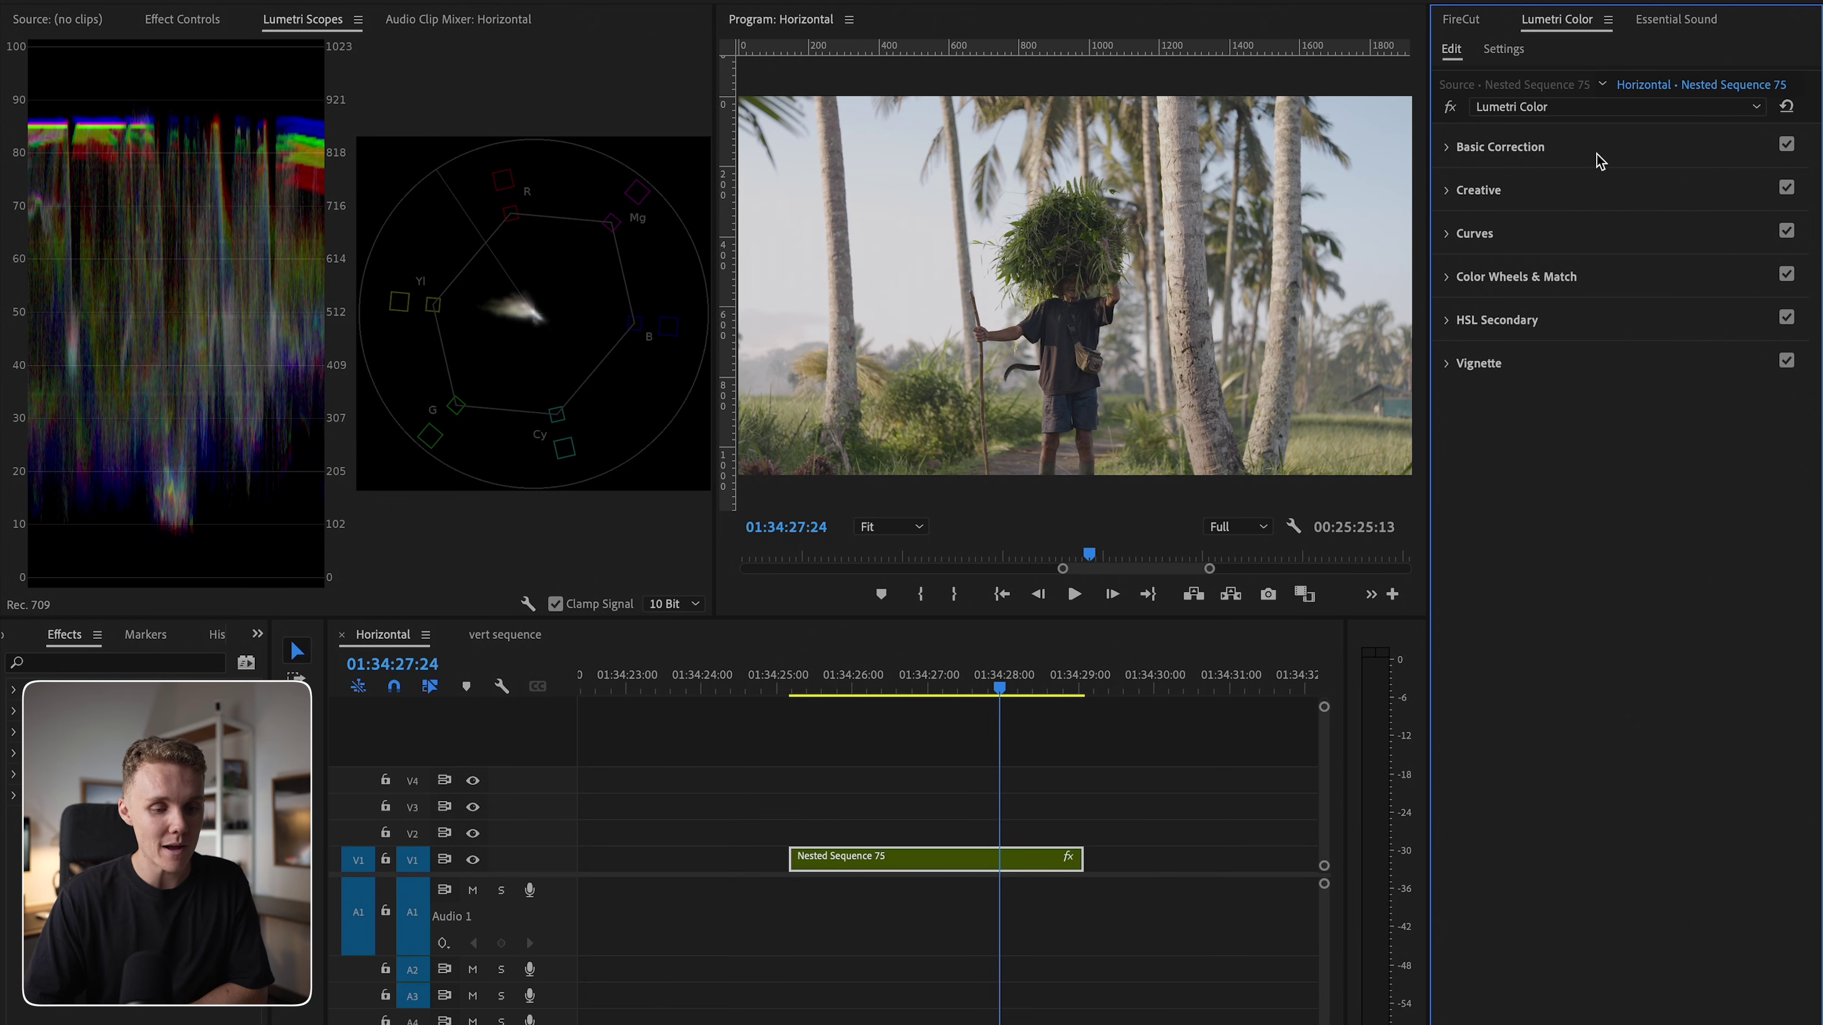
Step: Add a second Lumetri Color effect to the clip and open its Basic Correction
{"action": "left_click", "coordinate": [1520, 109]}
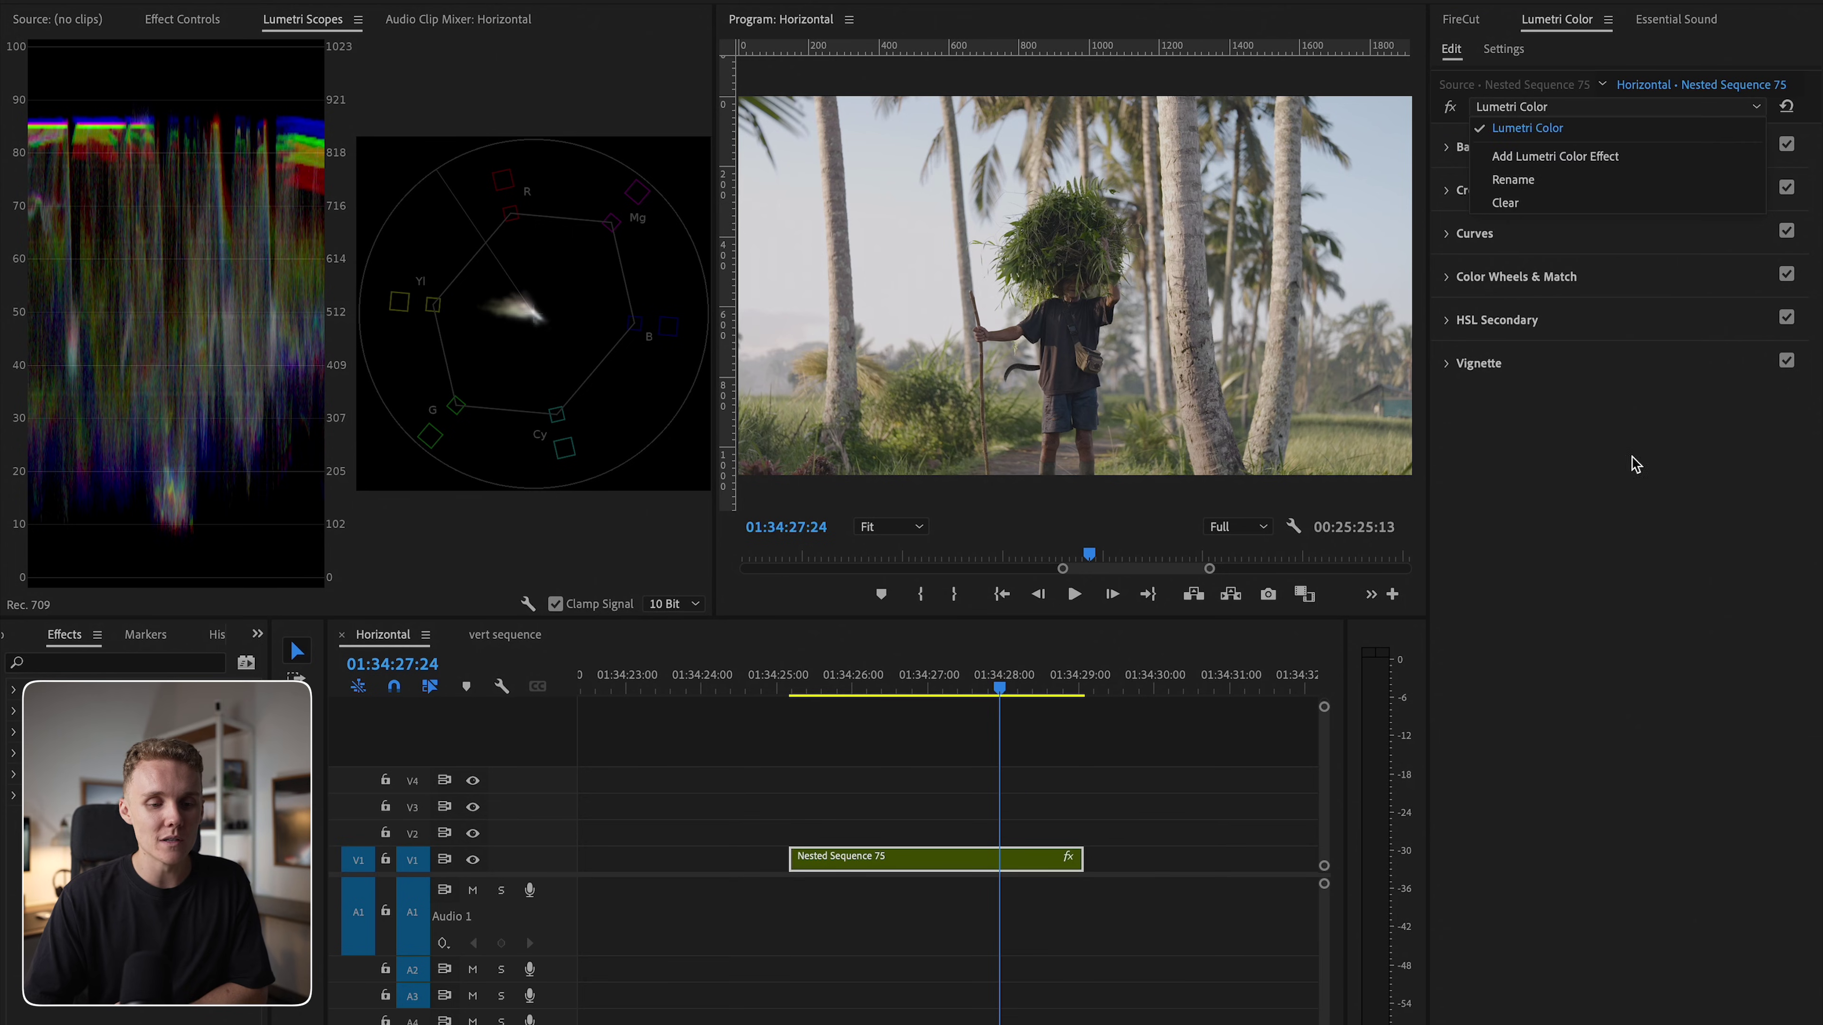
{"action": "left_click", "coordinate": [1611, 528]}
{"action": "left_click", "coordinate": [1553, 107]}
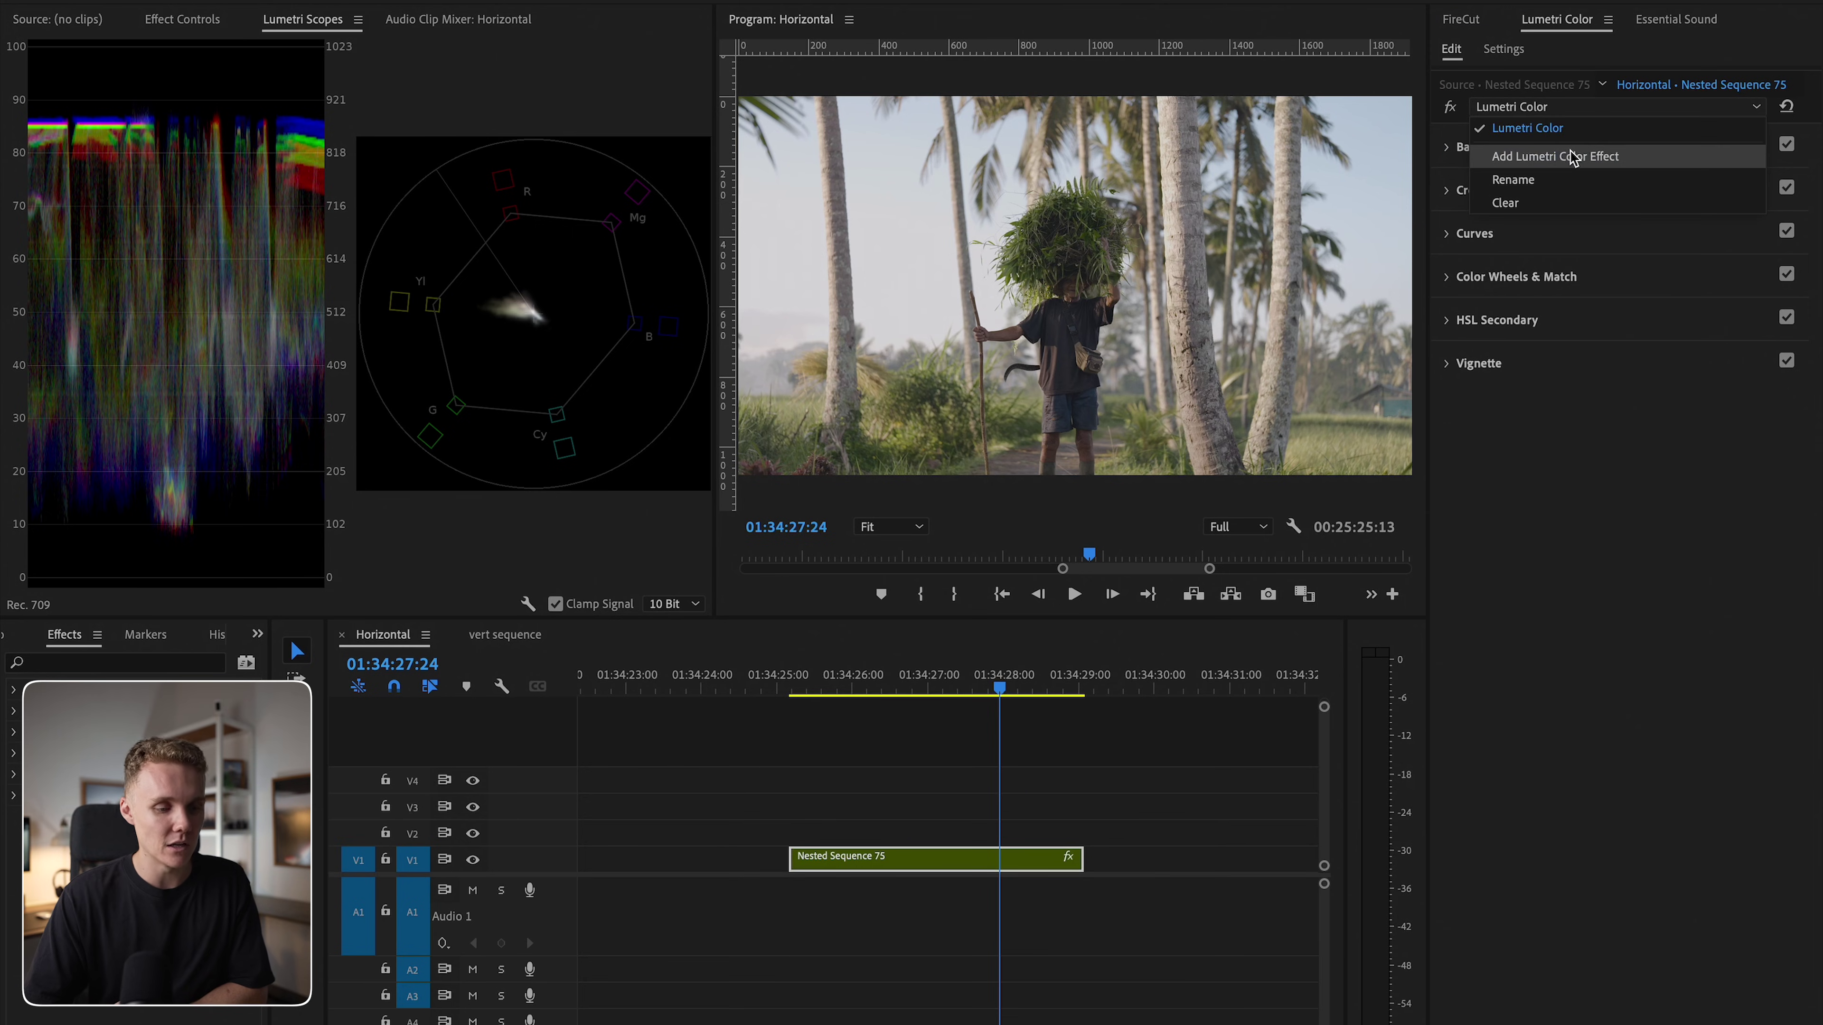
{"action": "left_click", "coordinate": [1570, 156]}
{"action": "left_click", "coordinate": [183, 20]}
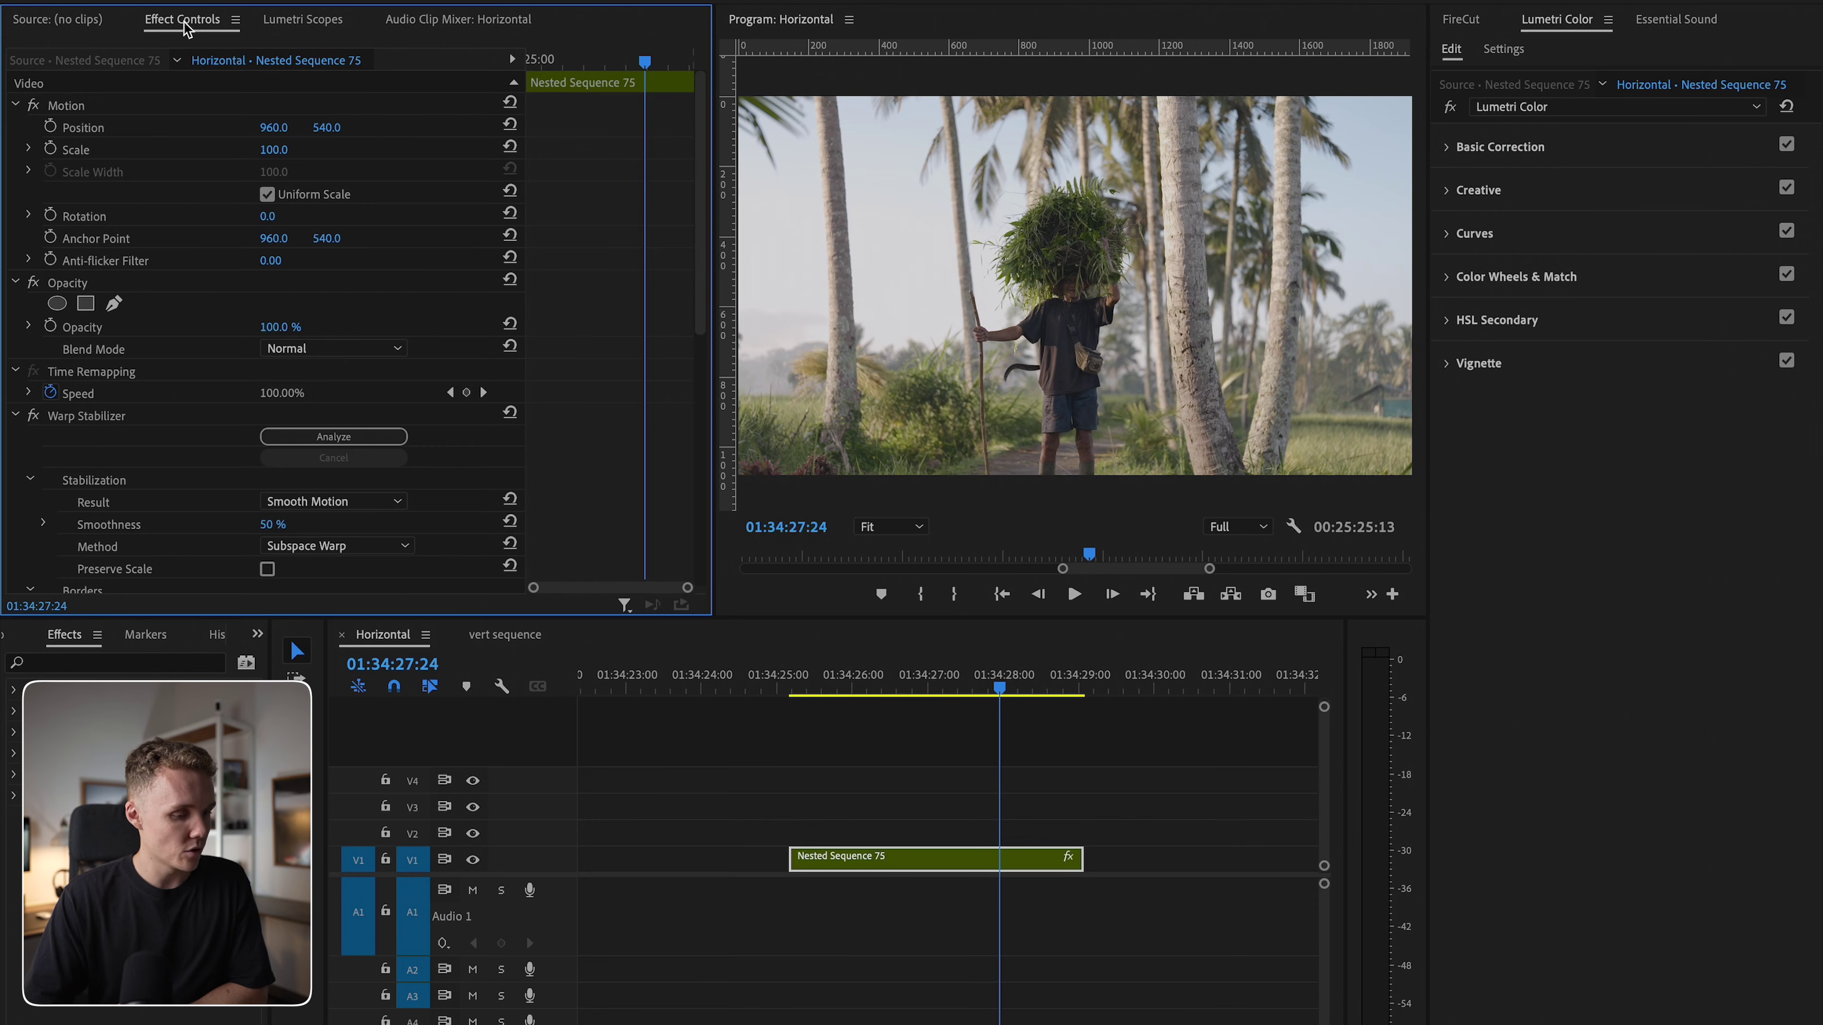
{"action": "left_click", "coordinate": [1525, 109]}
{"action": "left_click", "coordinate": [1572, 553]}
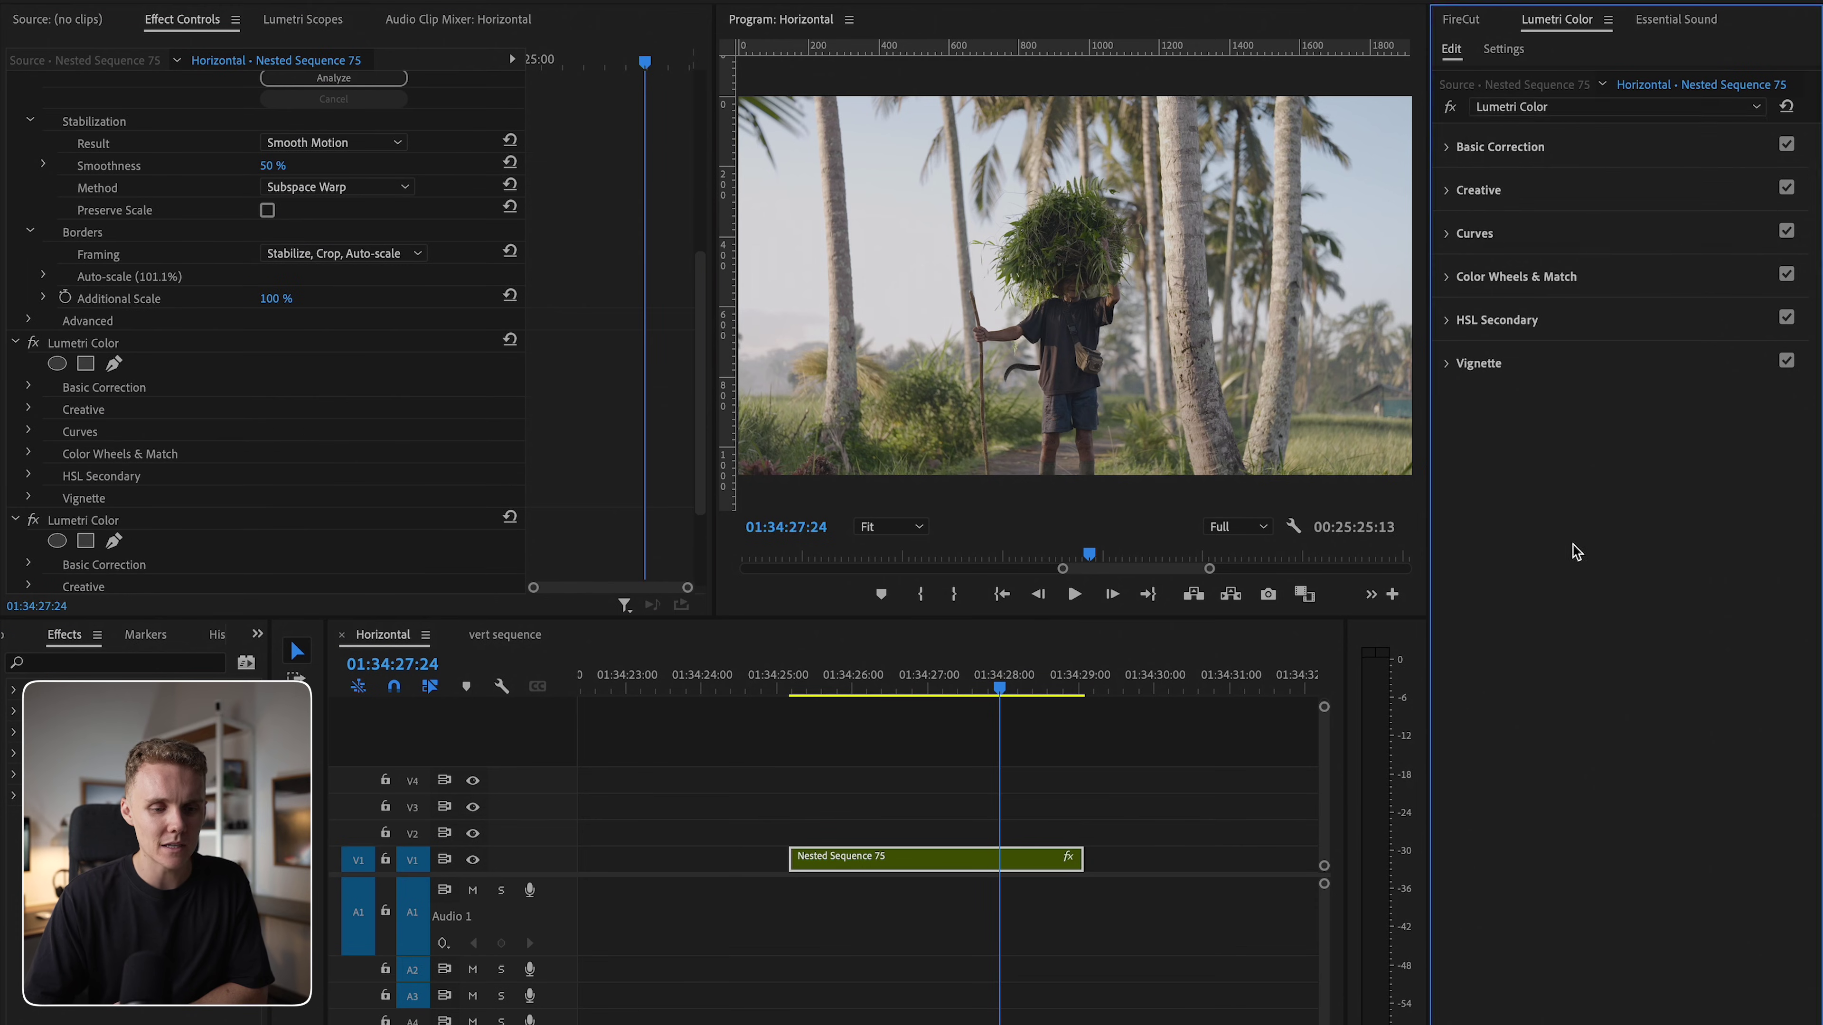
{"action": "left_click", "coordinate": [1507, 147]}
{"action": "left_click", "coordinate": [275, 20]}
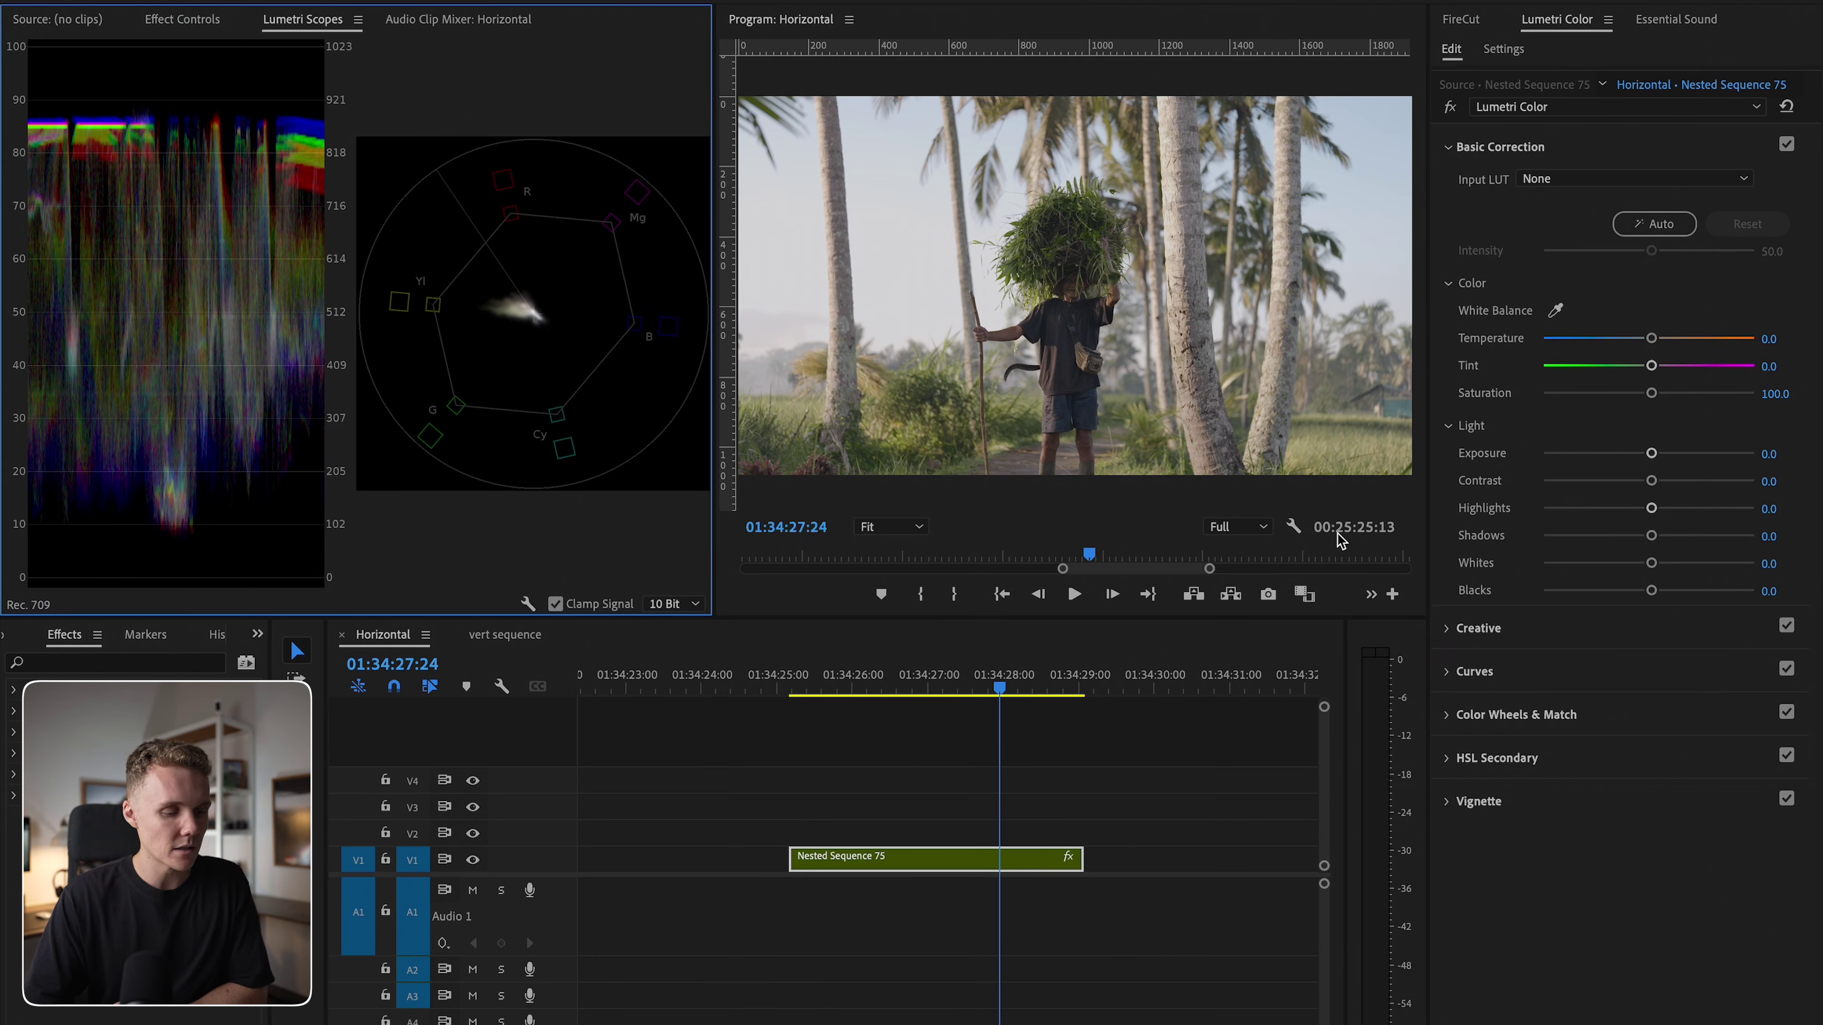
Step: Lower the second instance's Shadows to -9.5, checking against the first instance
{"action": "mouse_move", "coordinate": [1652, 535]}
{"action": "left_mouse_down"}
{"action": "mouse_move", "coordinate": [1611, 544]}
{"action": "mouse_move", "coordinate": [1635, 552]}
{"action": "left_mouse_up"}
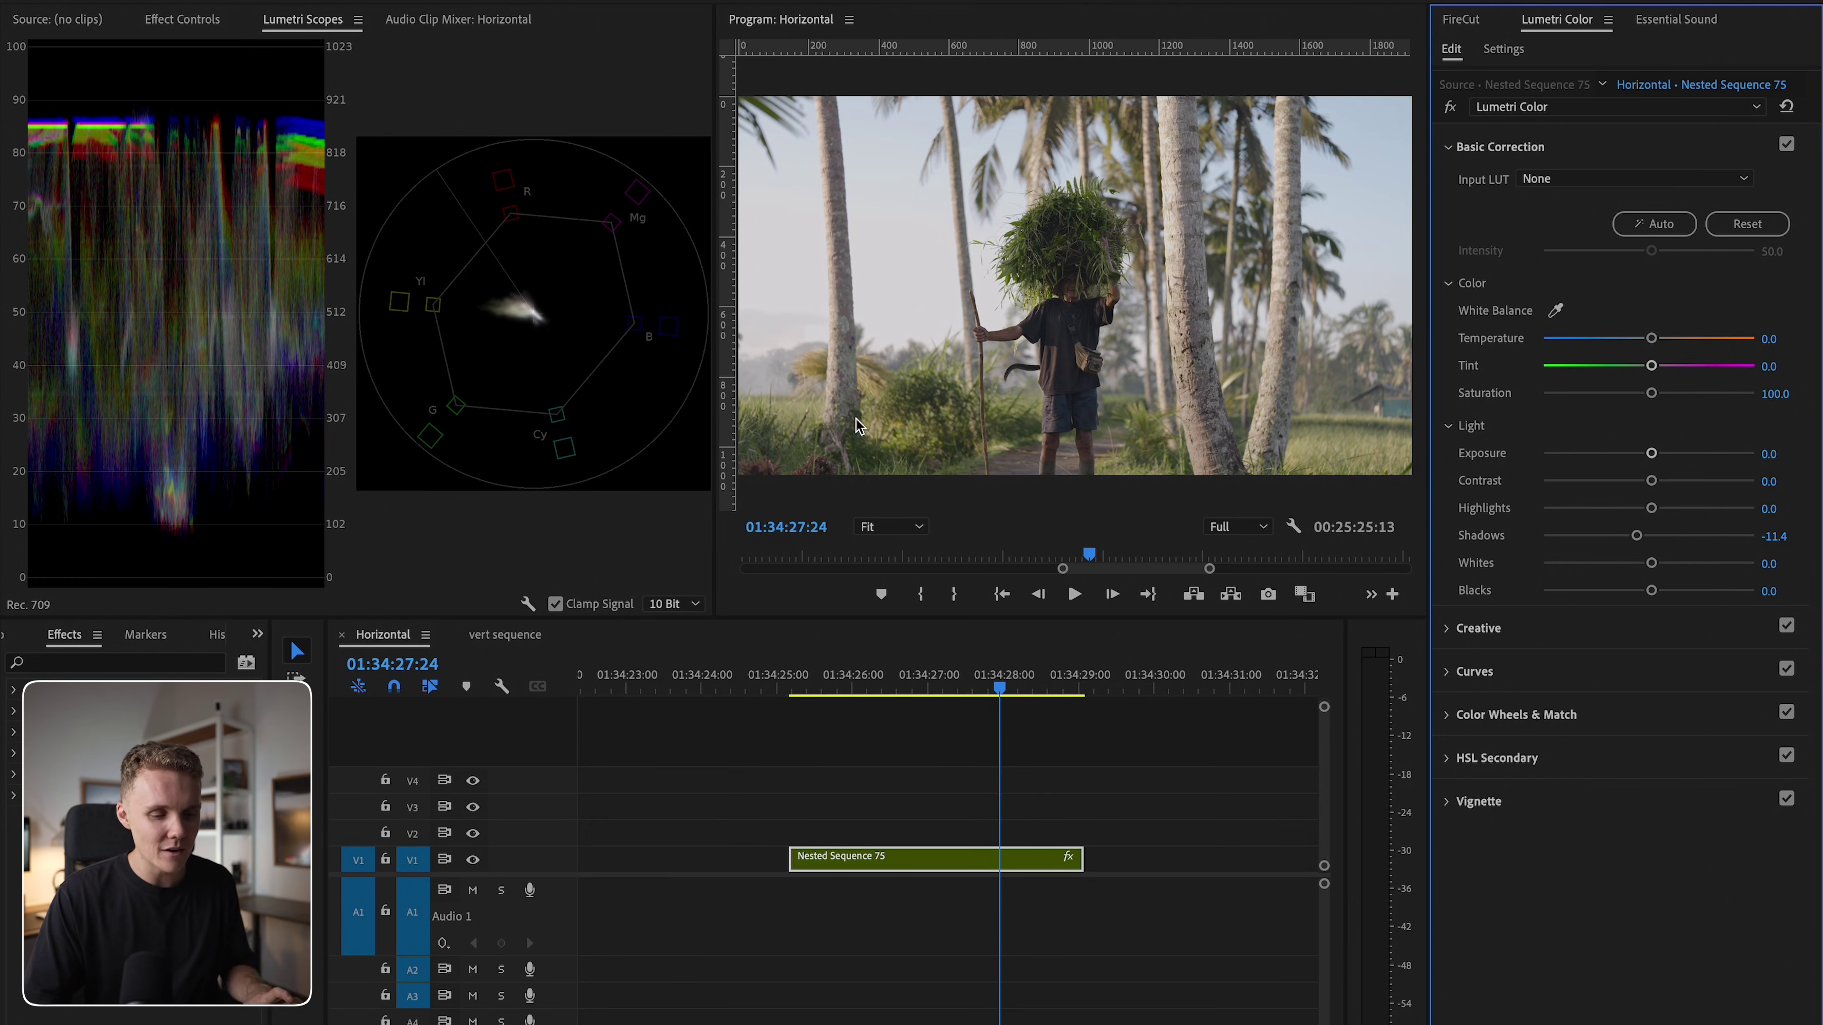
{"action": "mouse_move", "coordinate": [1636, 536]}
{"action": "left_mouse_down"}
{"action": "mouse_move", "coordinate": [1562, 537]}
{"action": "mouse_move", "coordinate": [1638, 539]}
{"action": "left_mouse_up"}
{"action": "left_click", "coordinate": [1538, 110]}
{"action": "left_click", "coordinate": [1546, 129]}
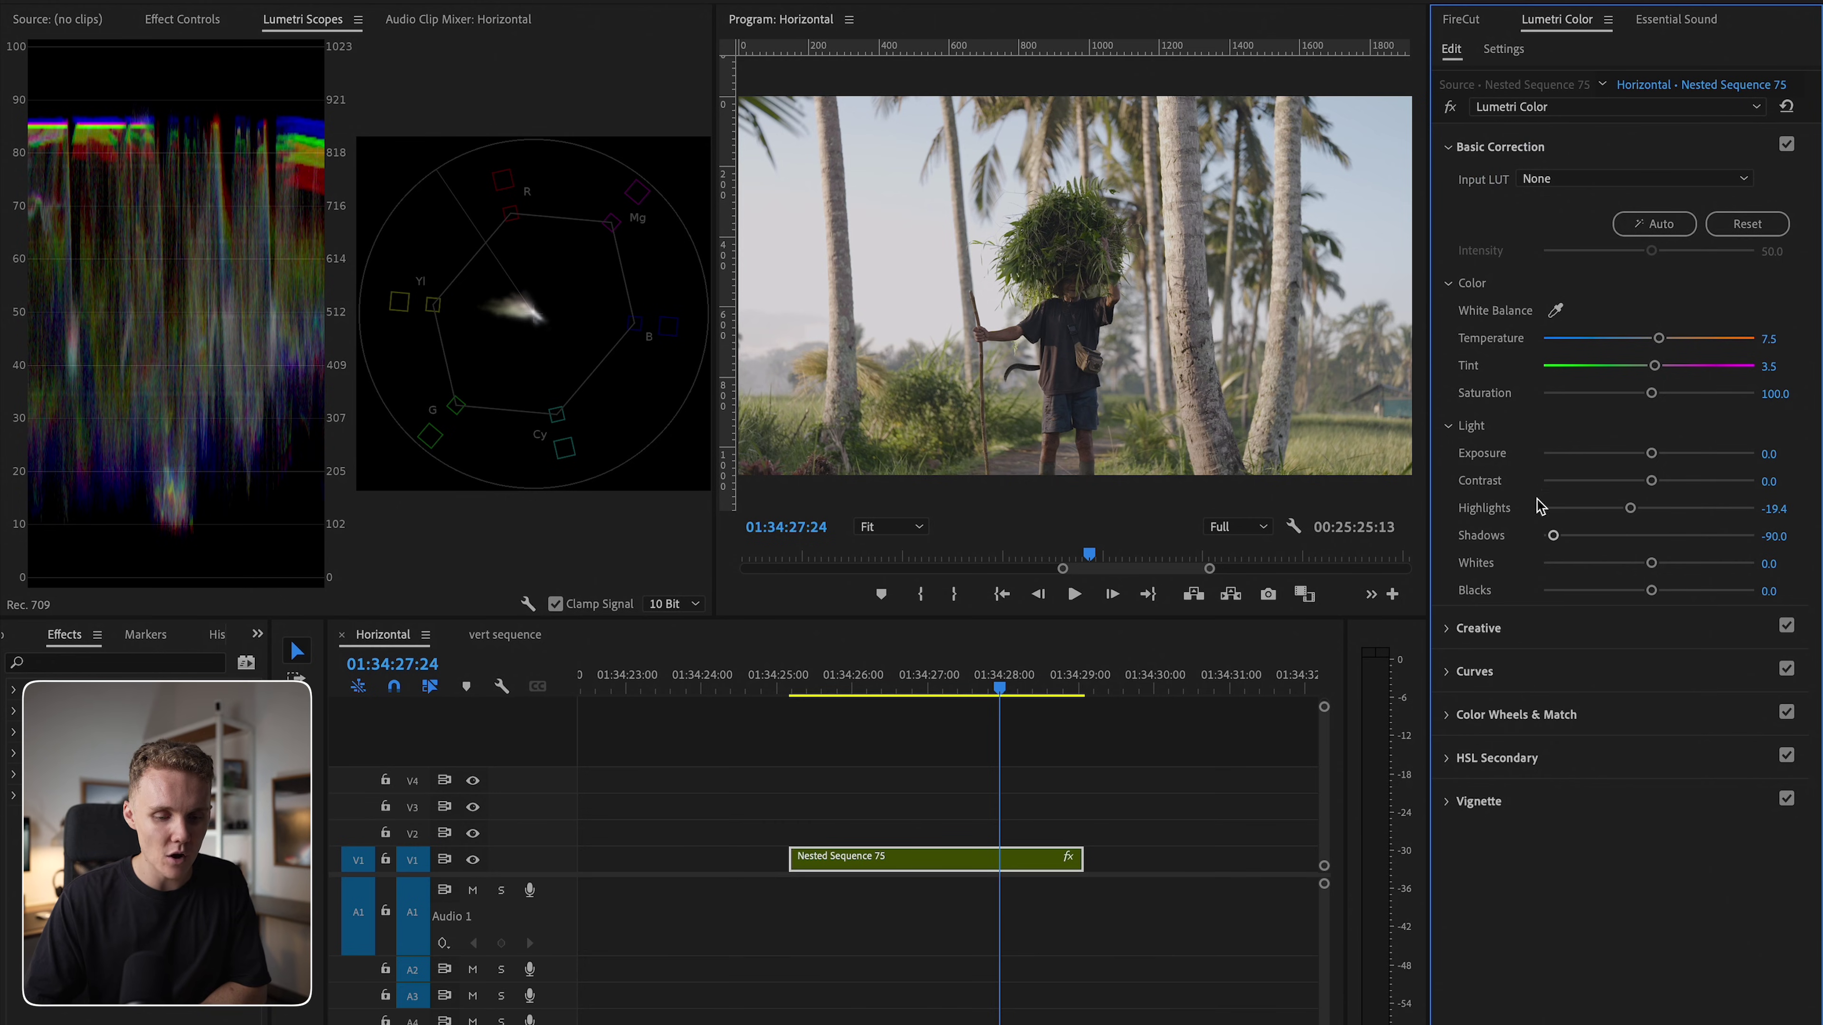
{"action": "left_click", "coordinate": [1525, 112]}
{"action": "left_click", "coordinate": [1546, 151]}
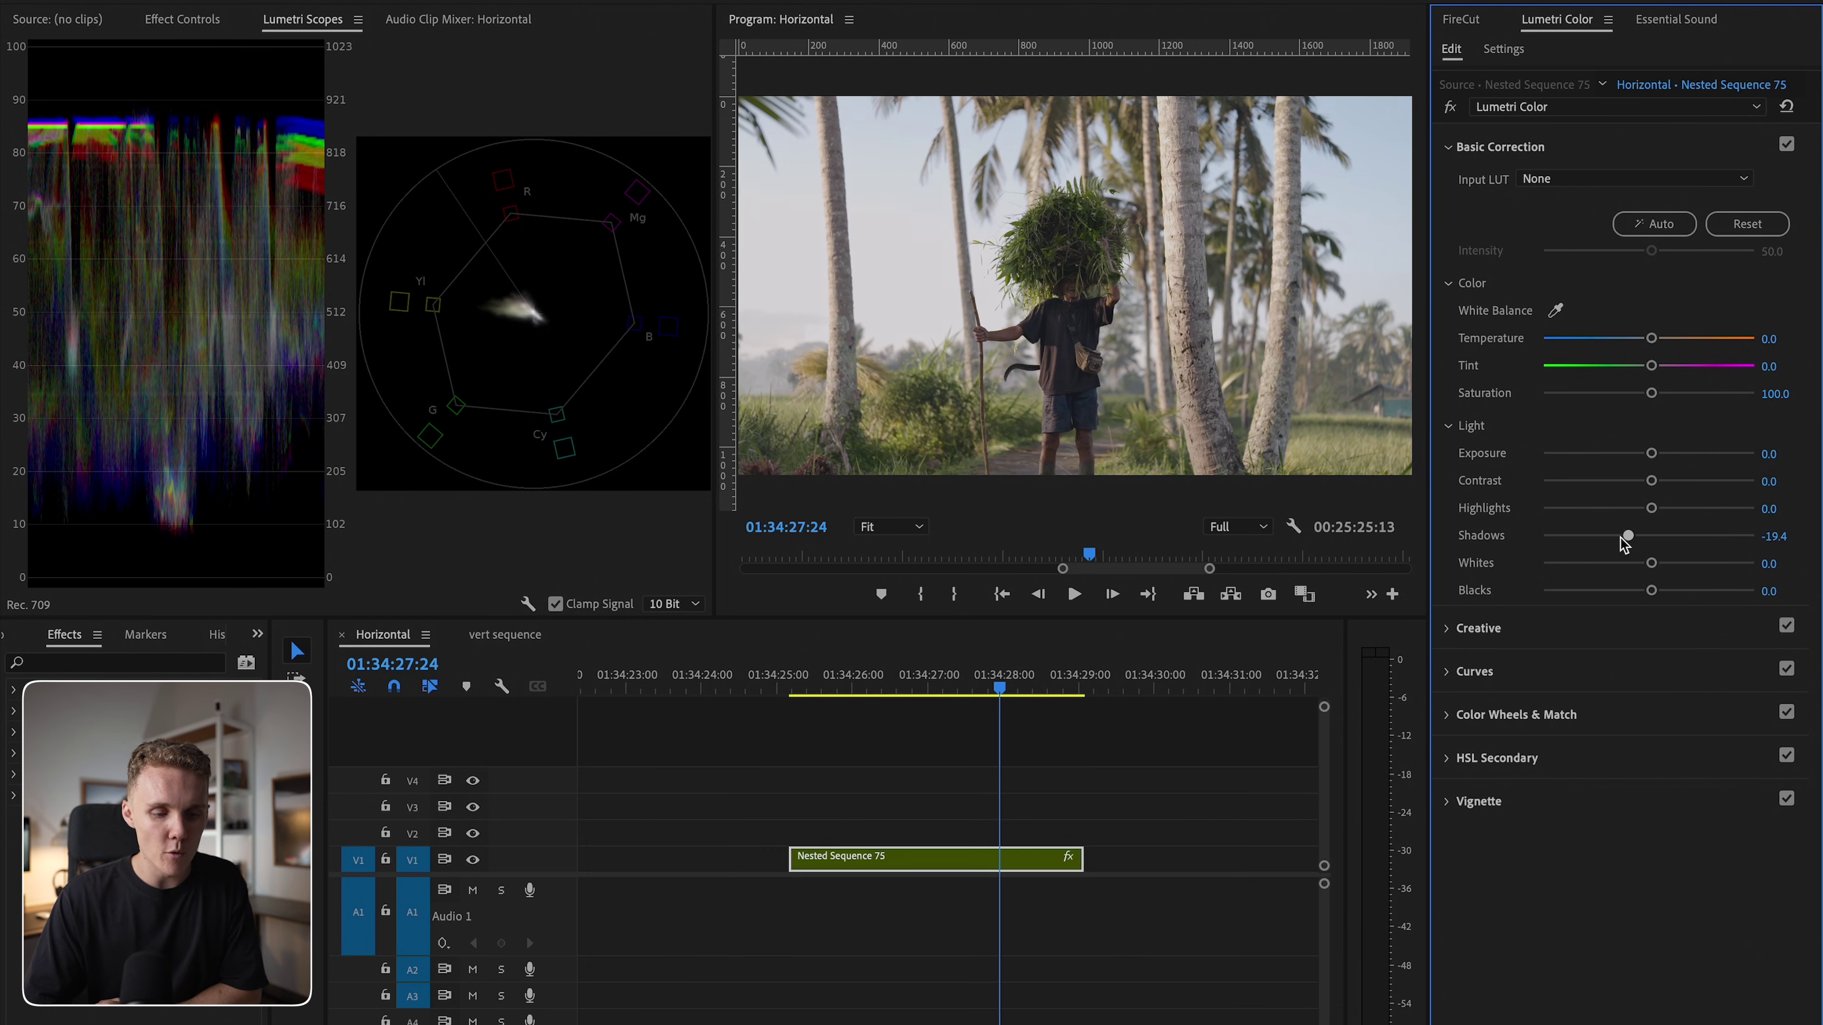
{"action": "mouse_move", "coordinate": [1639, 536]}
{"action": "left_mouse_down"}
{"action": "mouse_move", "coordinate": [1448, 552]}
{"action": "mouse_move", "coordinate": [1680, 552]}
{"action": "mouse_move", "coordinate": [1644, 559]}
{"action": "left_mouse_up"}
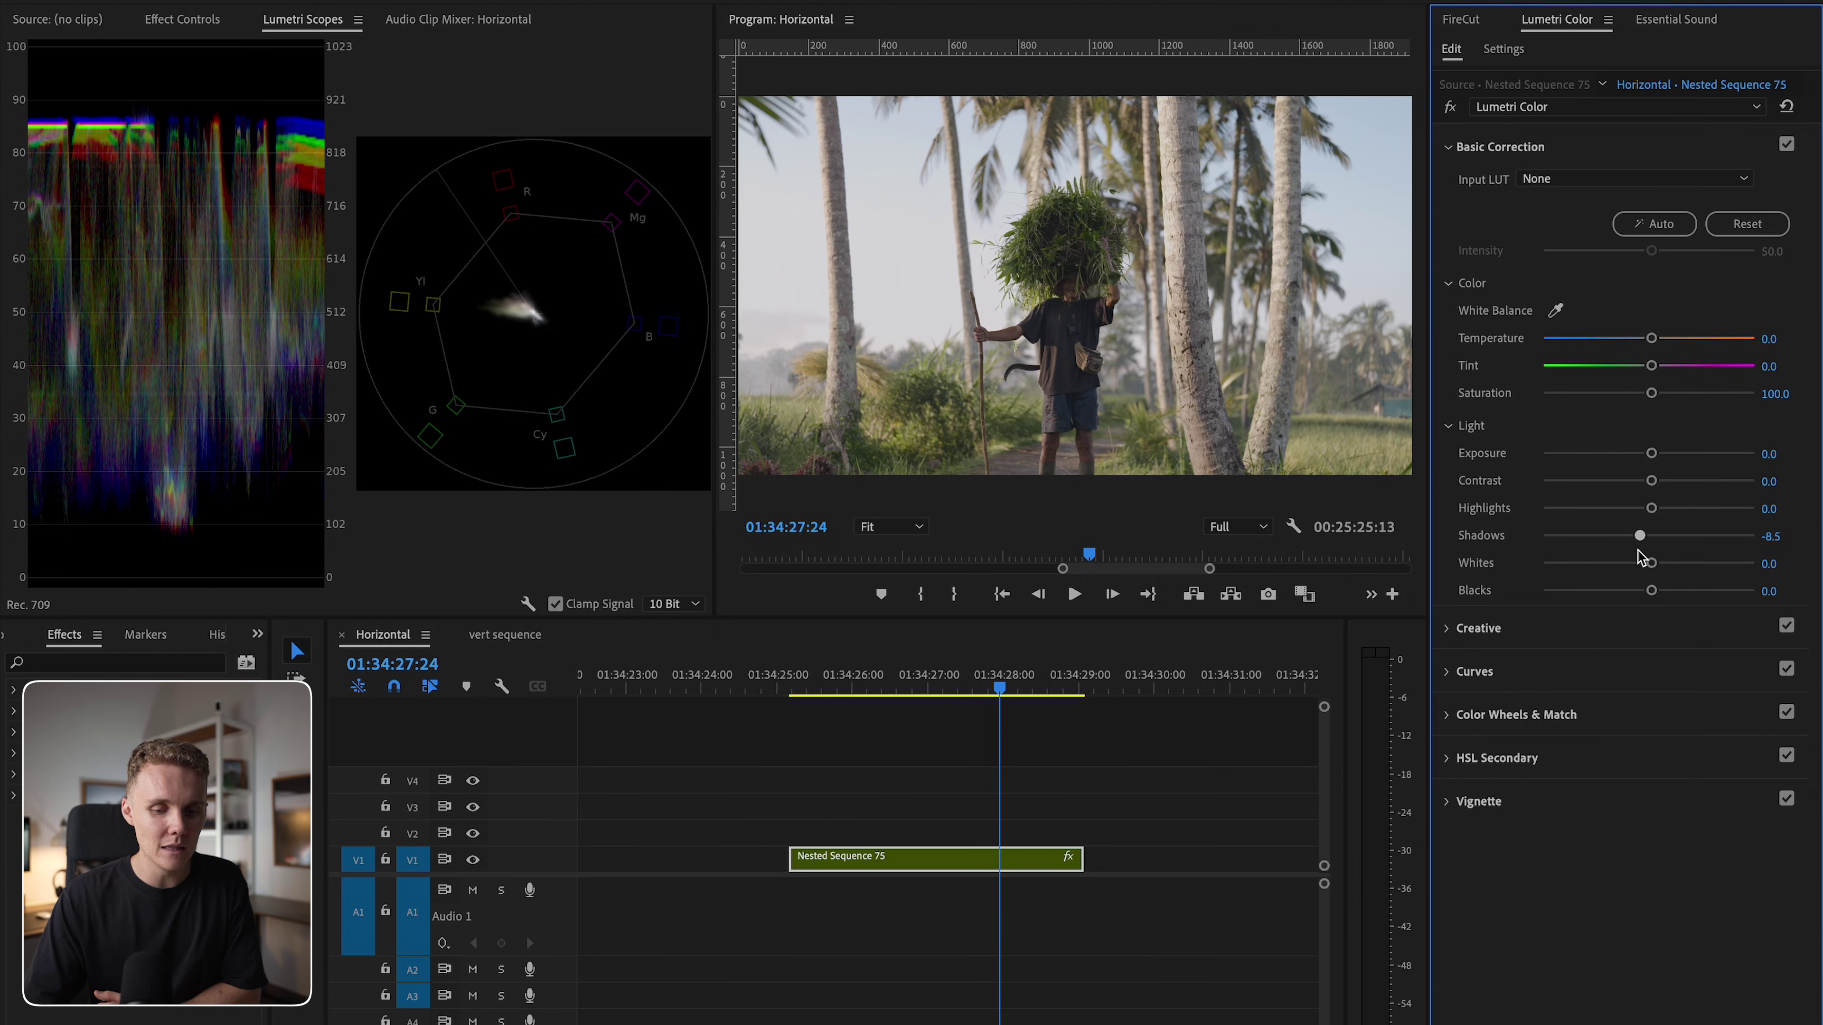
Step: Add a third Lumetri Color, collapse the first two, and briefly bypass each to compare
{"action": "left_click", "coordinate": [1585, 111]}
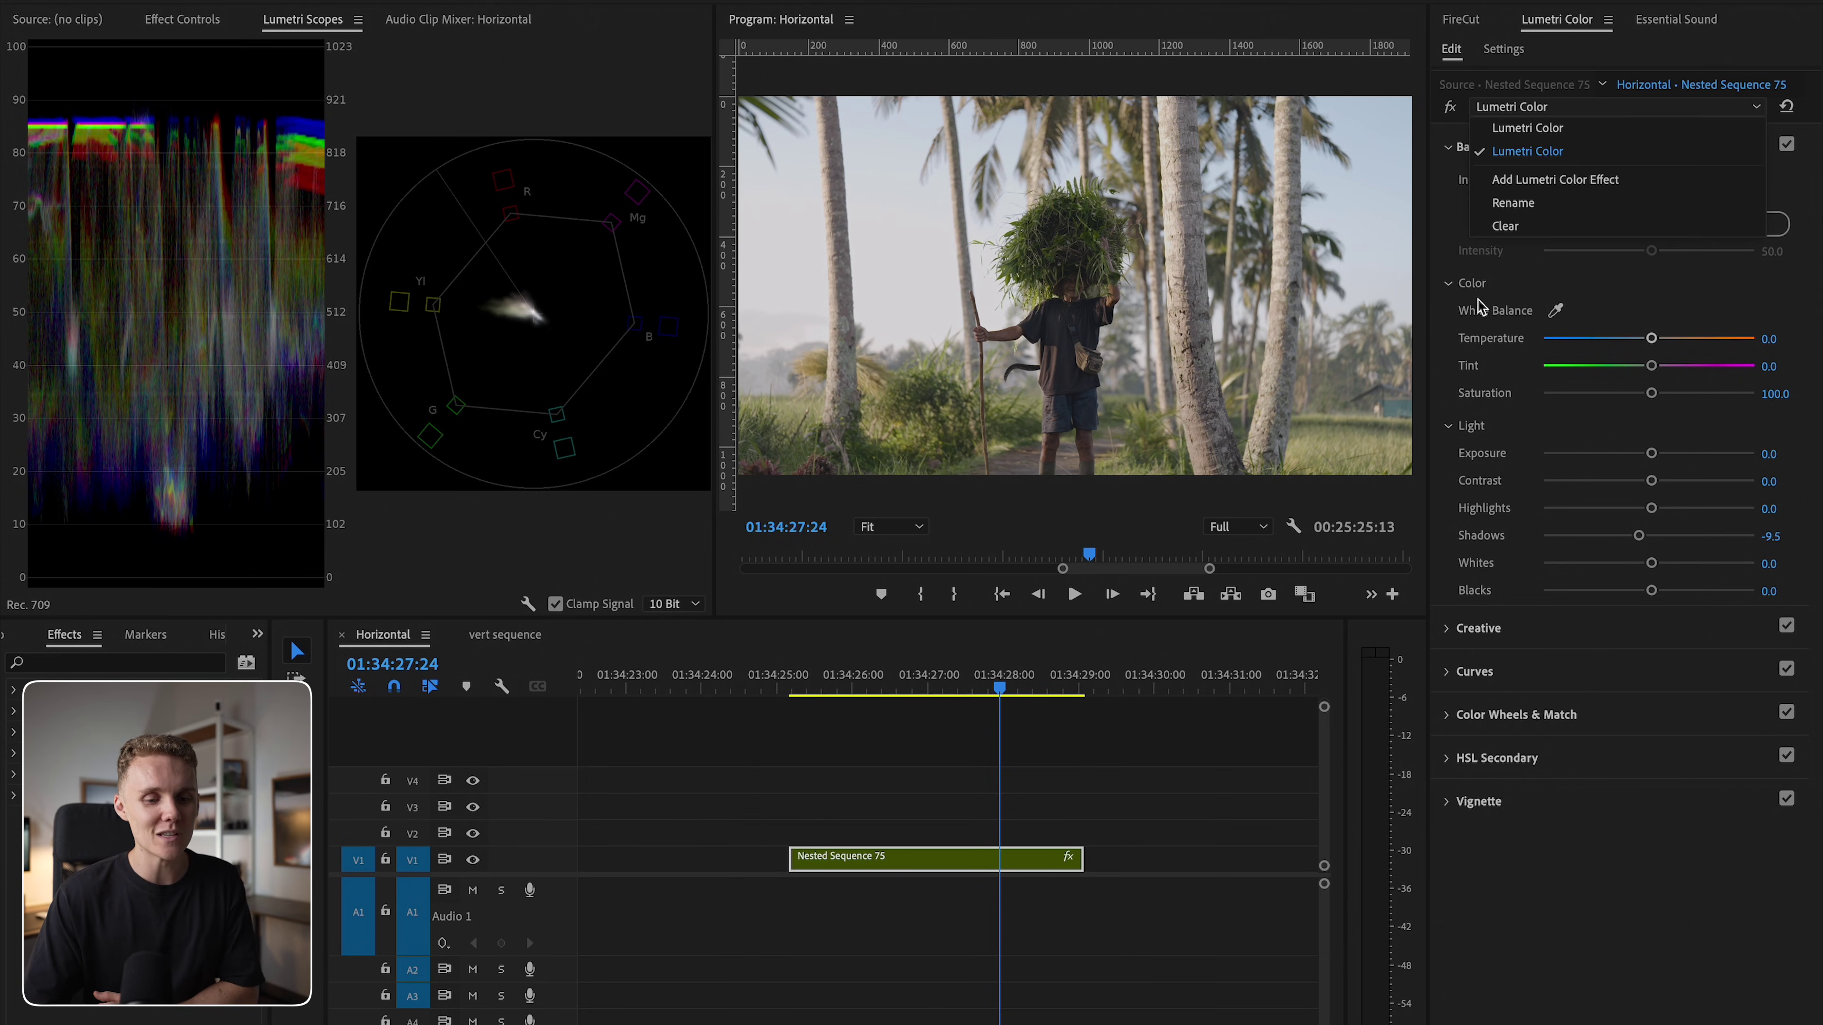
{"action": "left_click", "coordinate": [1519, 74]}
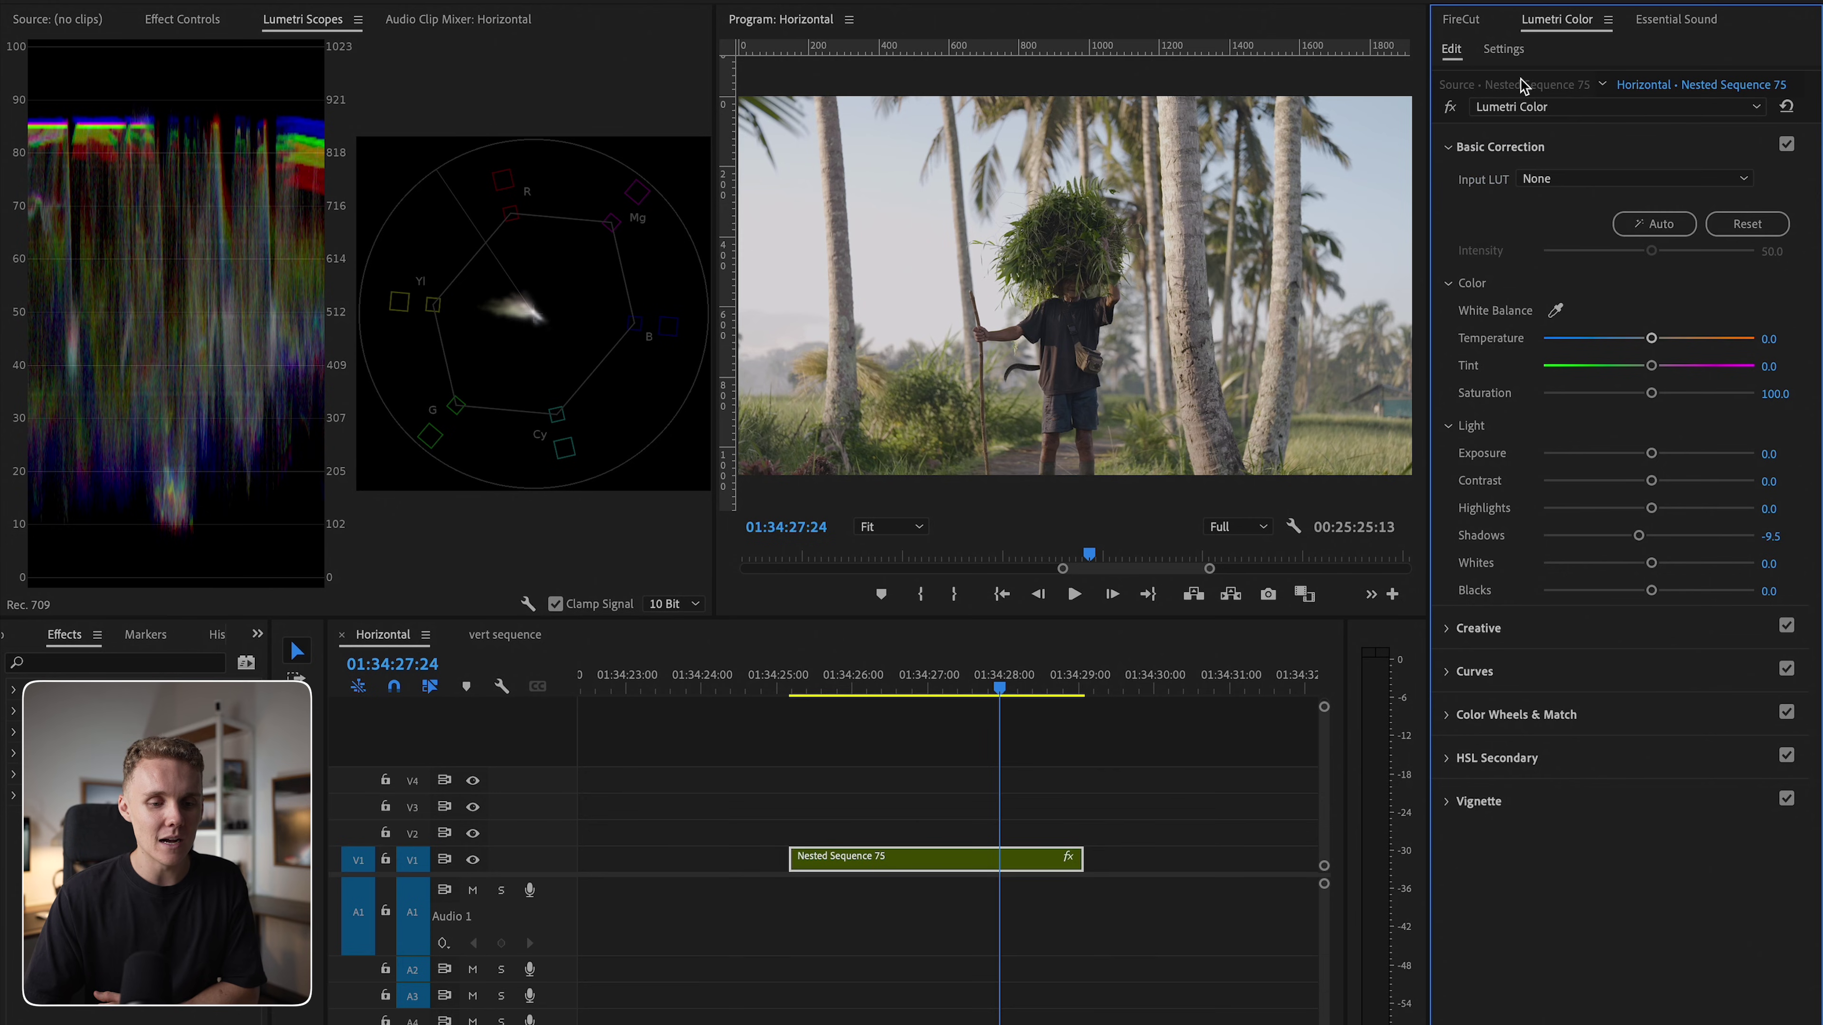
{"action": "left_click", "coordinate": [1548, 105]}
{"action": "left_click", "coordinate": [1575, 179]}
{"action": "left_click", "coordinate": [181, 18]}
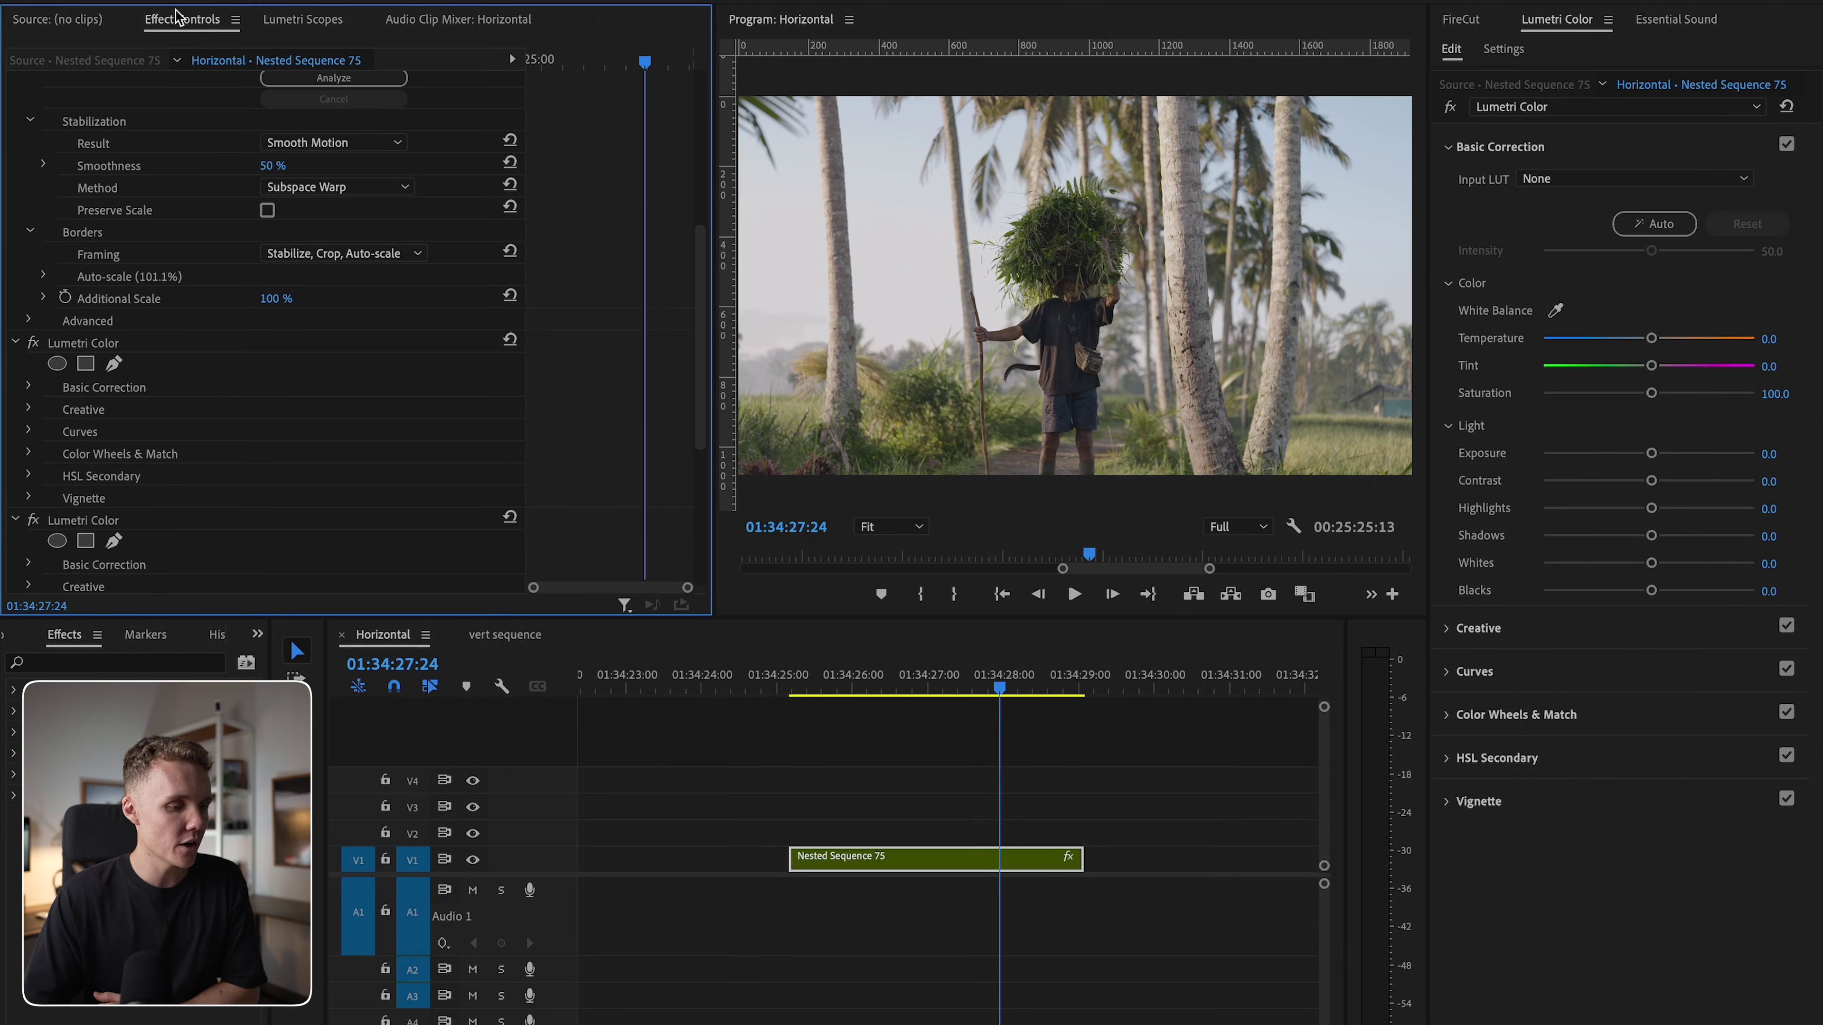
{"action": "left_click", "coordinate": [17, 342]}
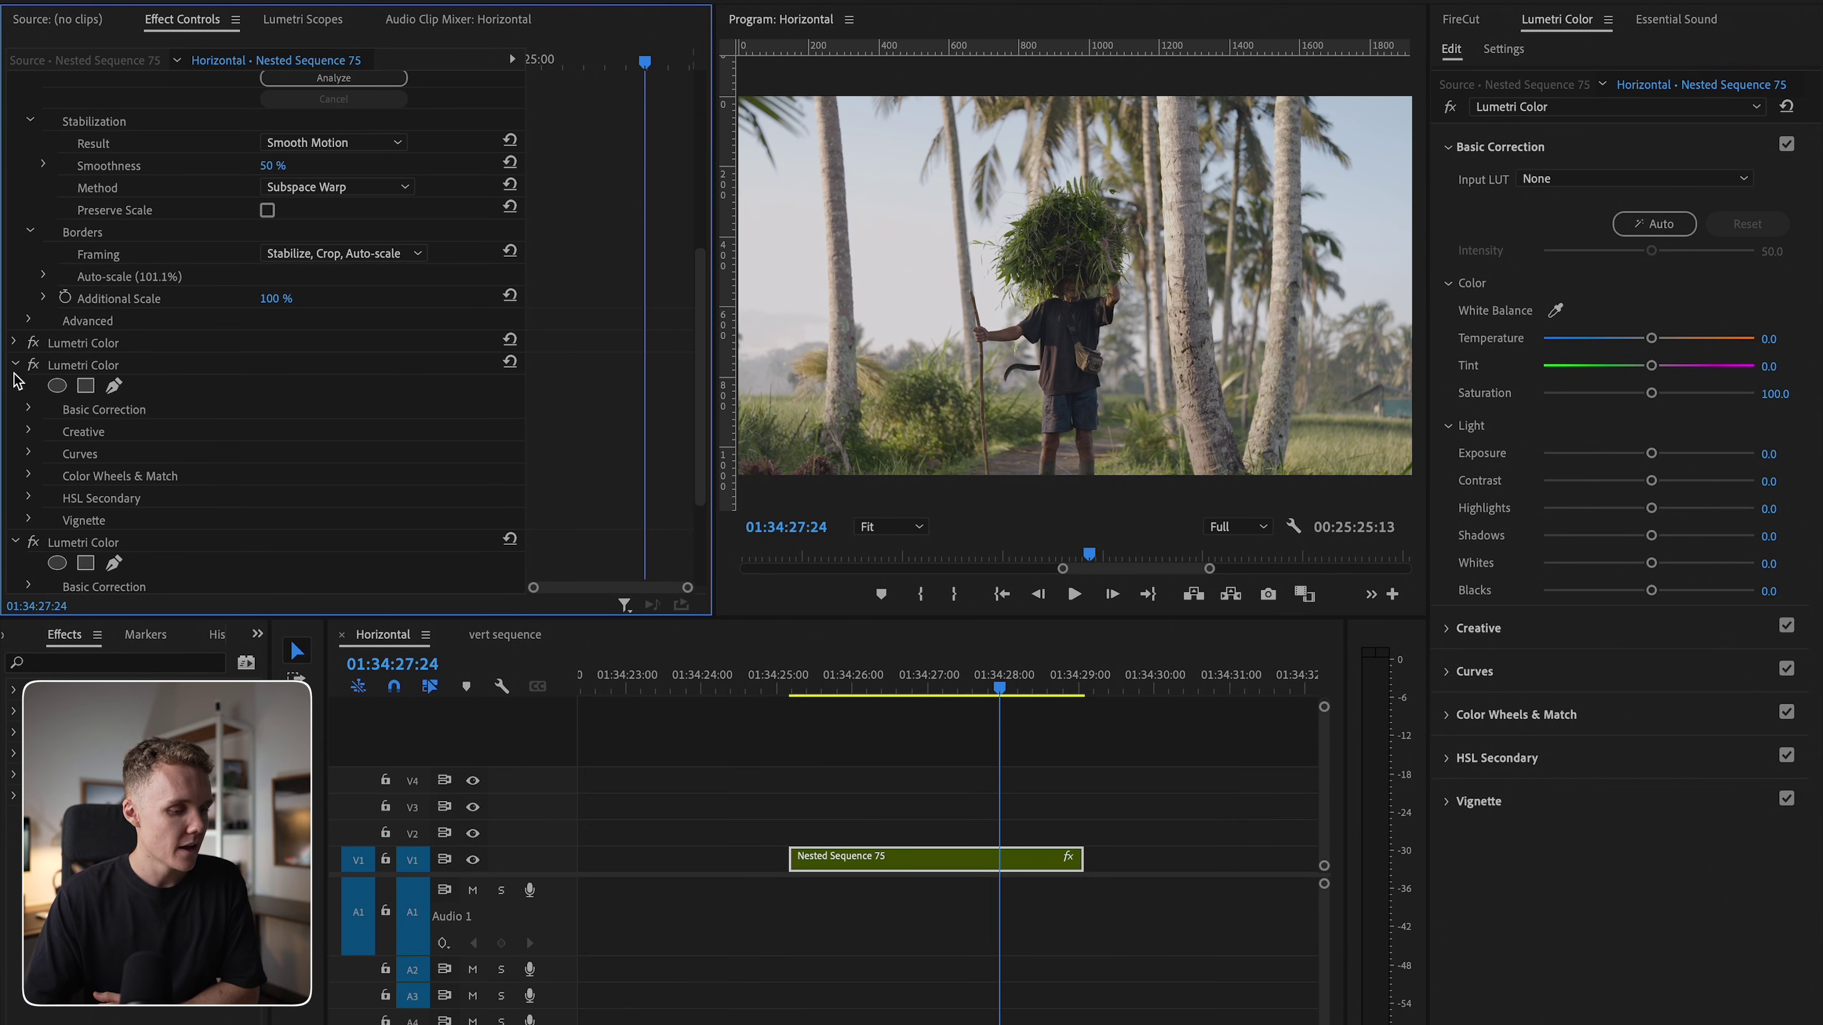
{"action": "left_click", "coordinate": [15, 364]}
{"action": "left_click", "coordinate": [33, 343]}
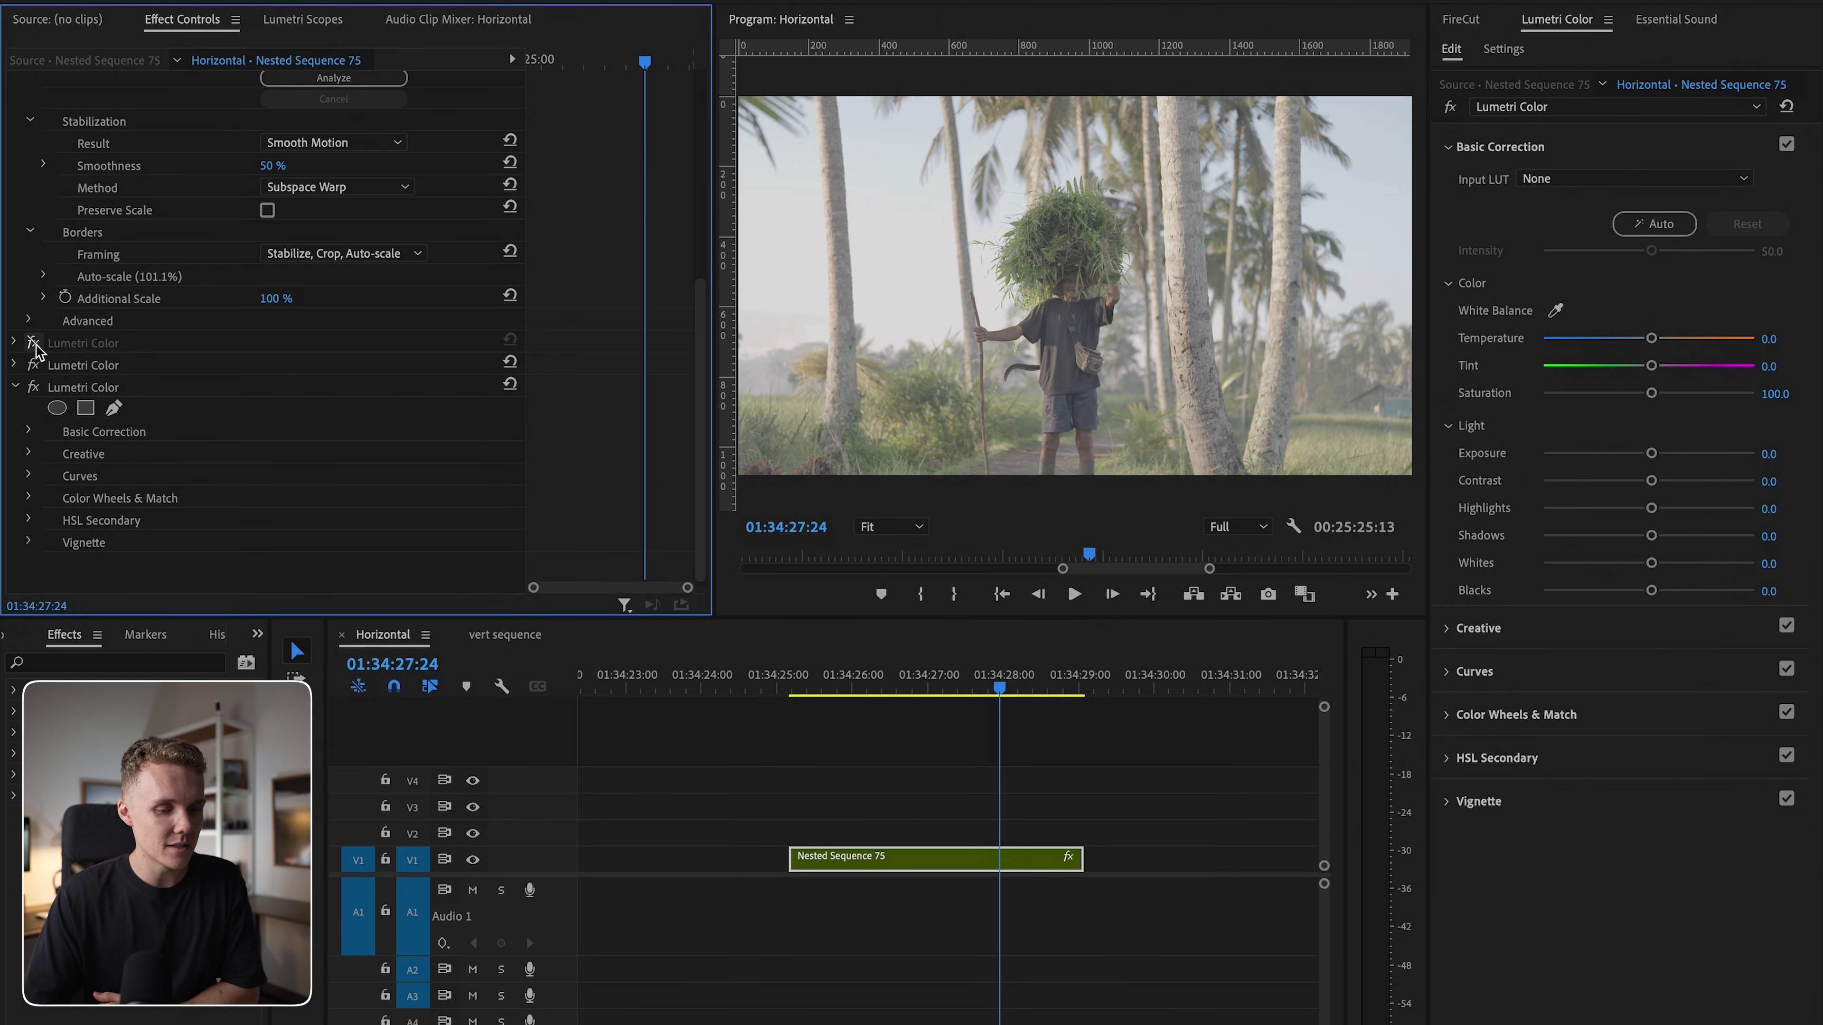
{"action": "left_click", "coordinate": [34, 343]}
{"action": "left_click", "coordinate": [32, 365]}
{"action": "left_click", "coordinate": [32, 365]}
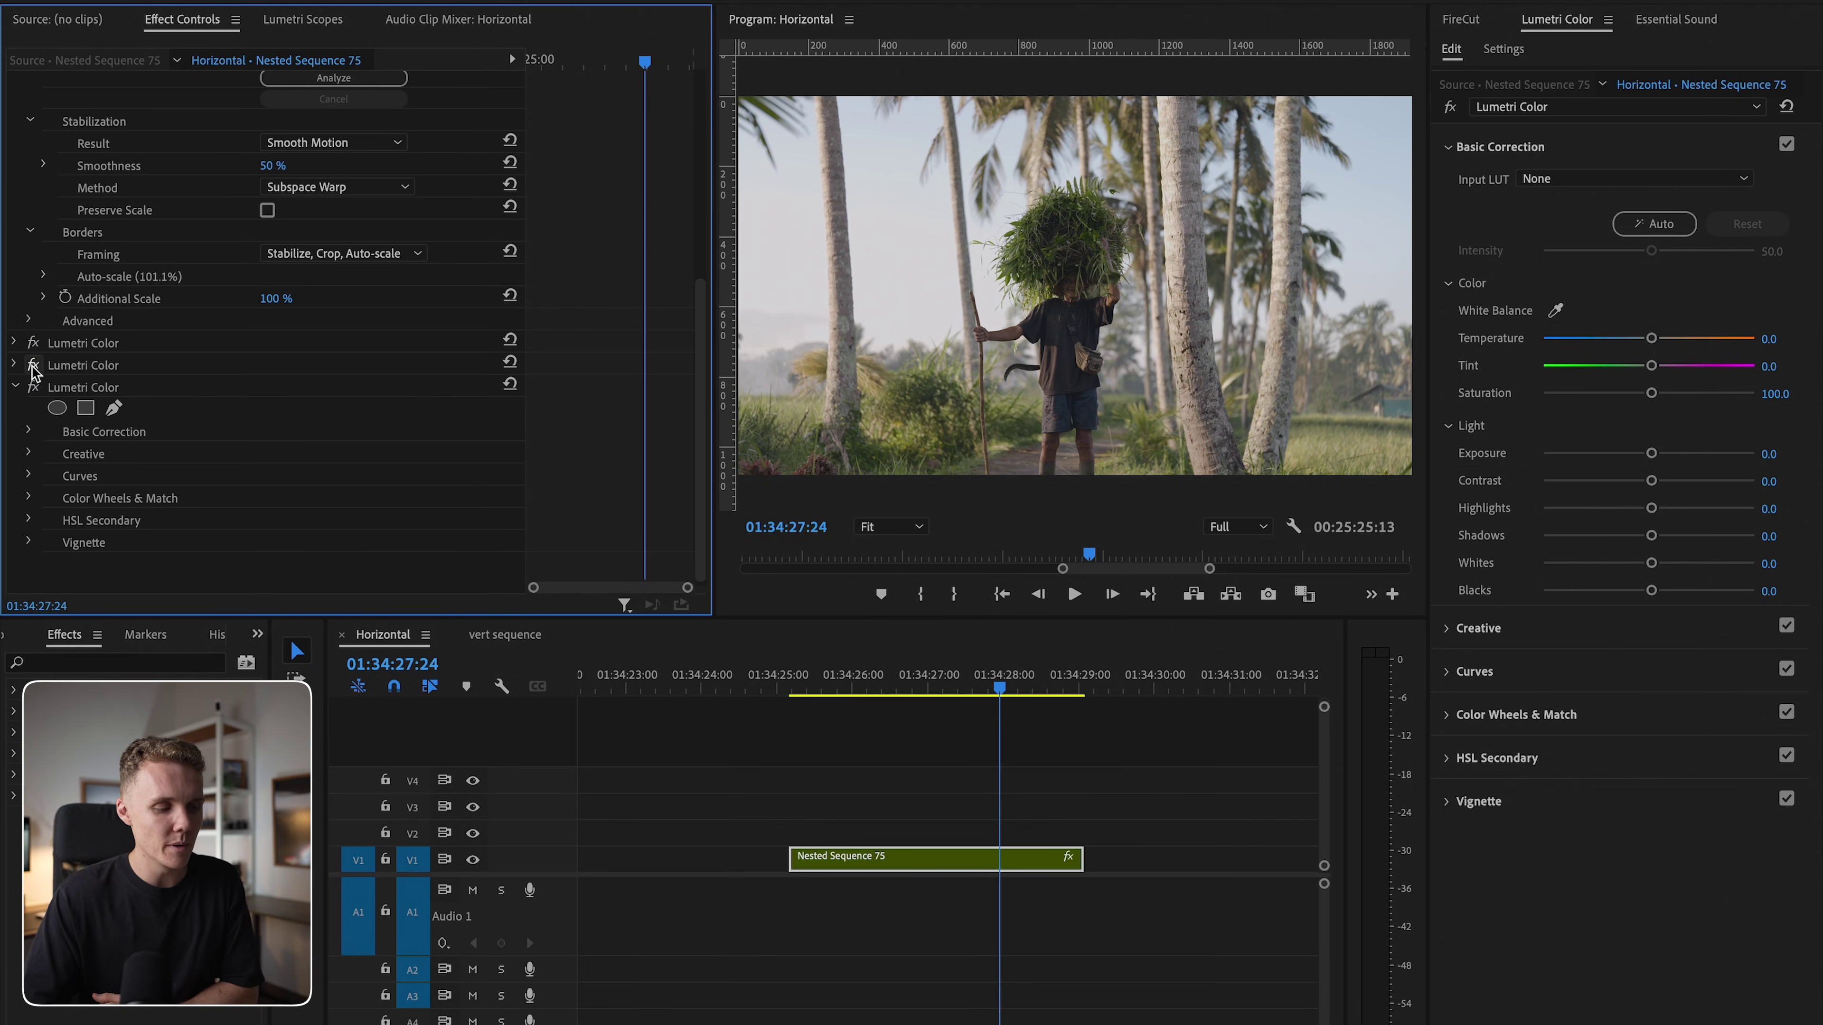
Step: Draw an ellipse mask stretched wide around the farmer and feather it to about 272
{"action": "left_click", "coordinate": [62, 408]}
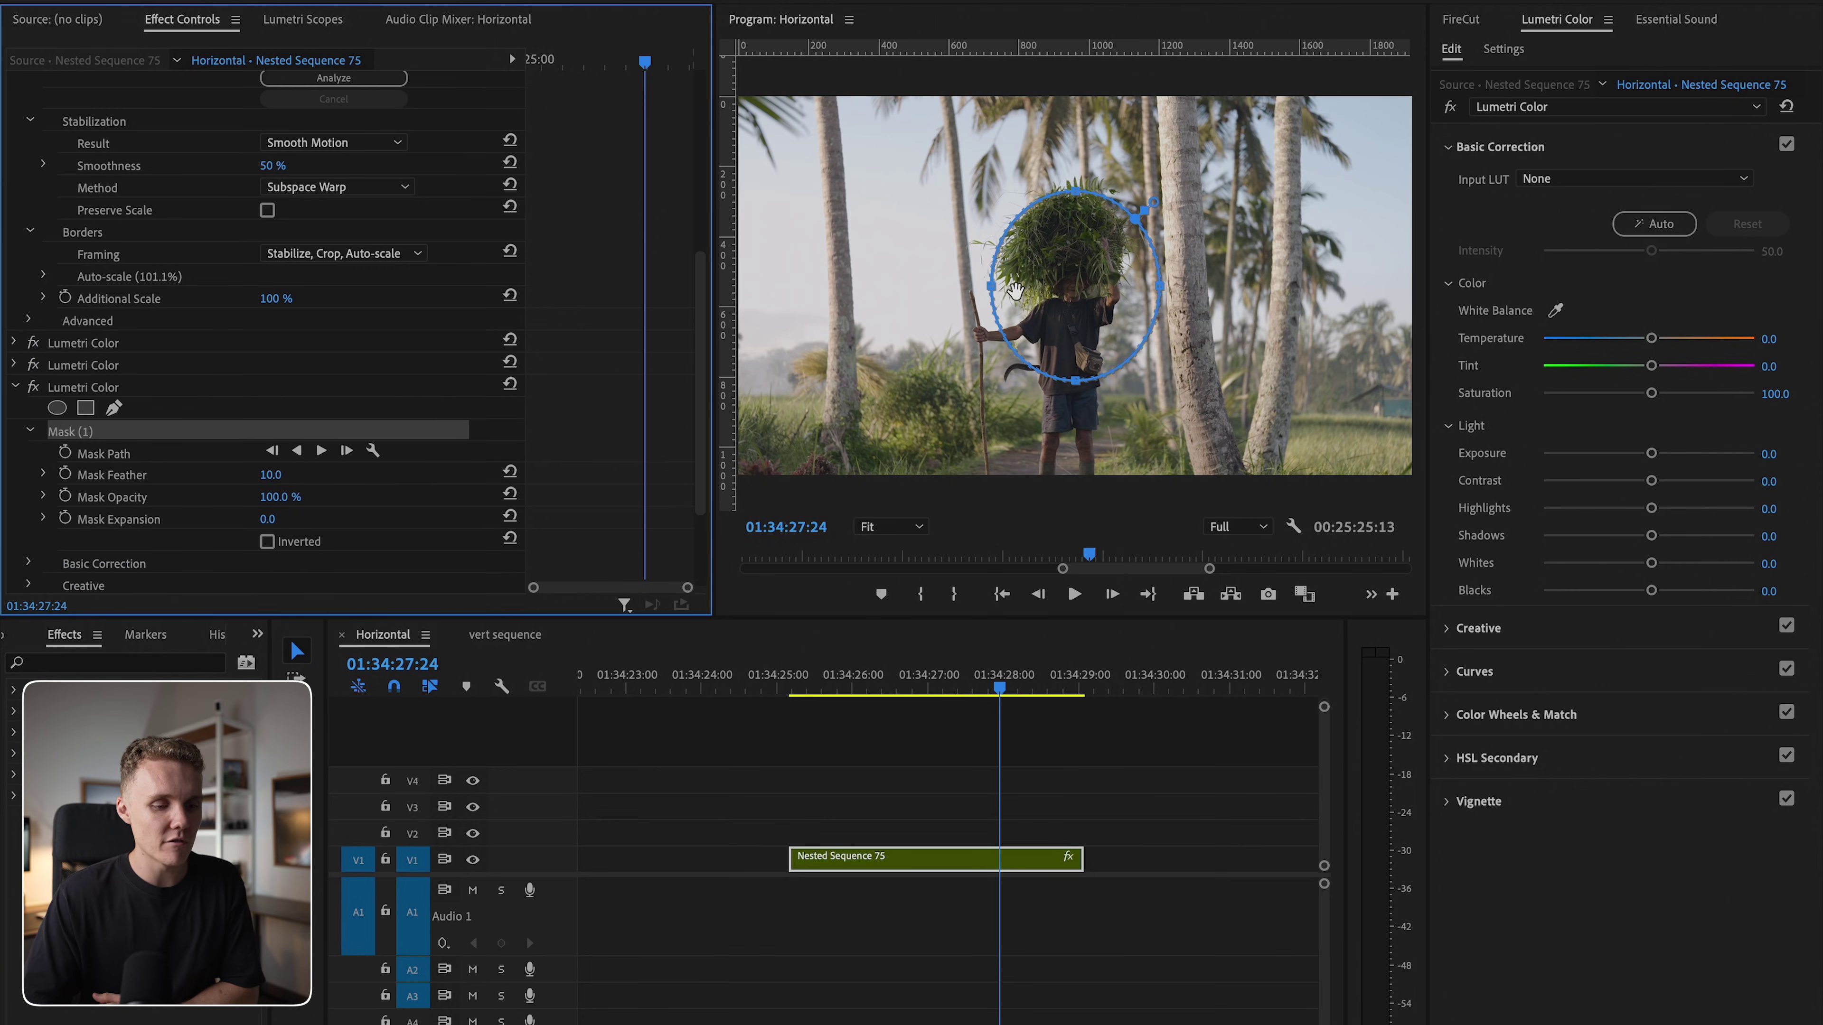
{"action": "left_click_drag", "start_coordinate": [994, 292], "coordinate": [764, 294]}
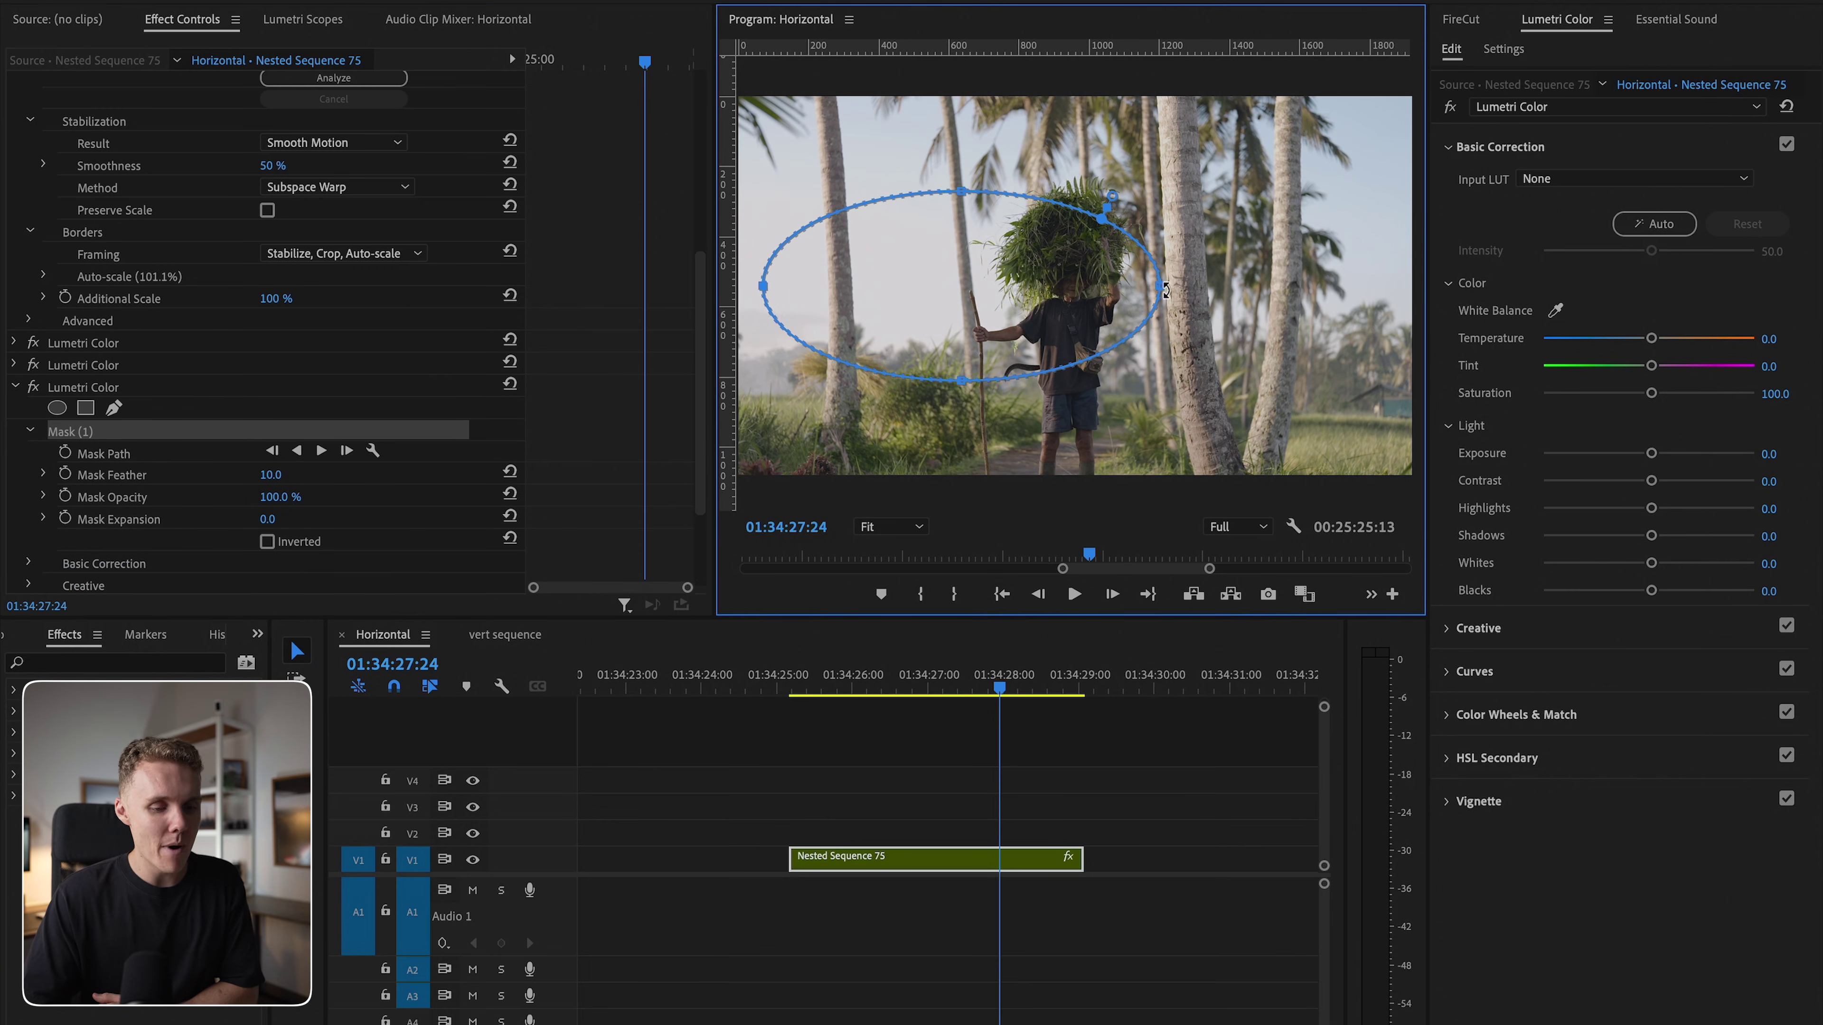
{"action": "left_click_drag", "start_coordinate": [1160, 288], "coordinate": [1391, 287]}
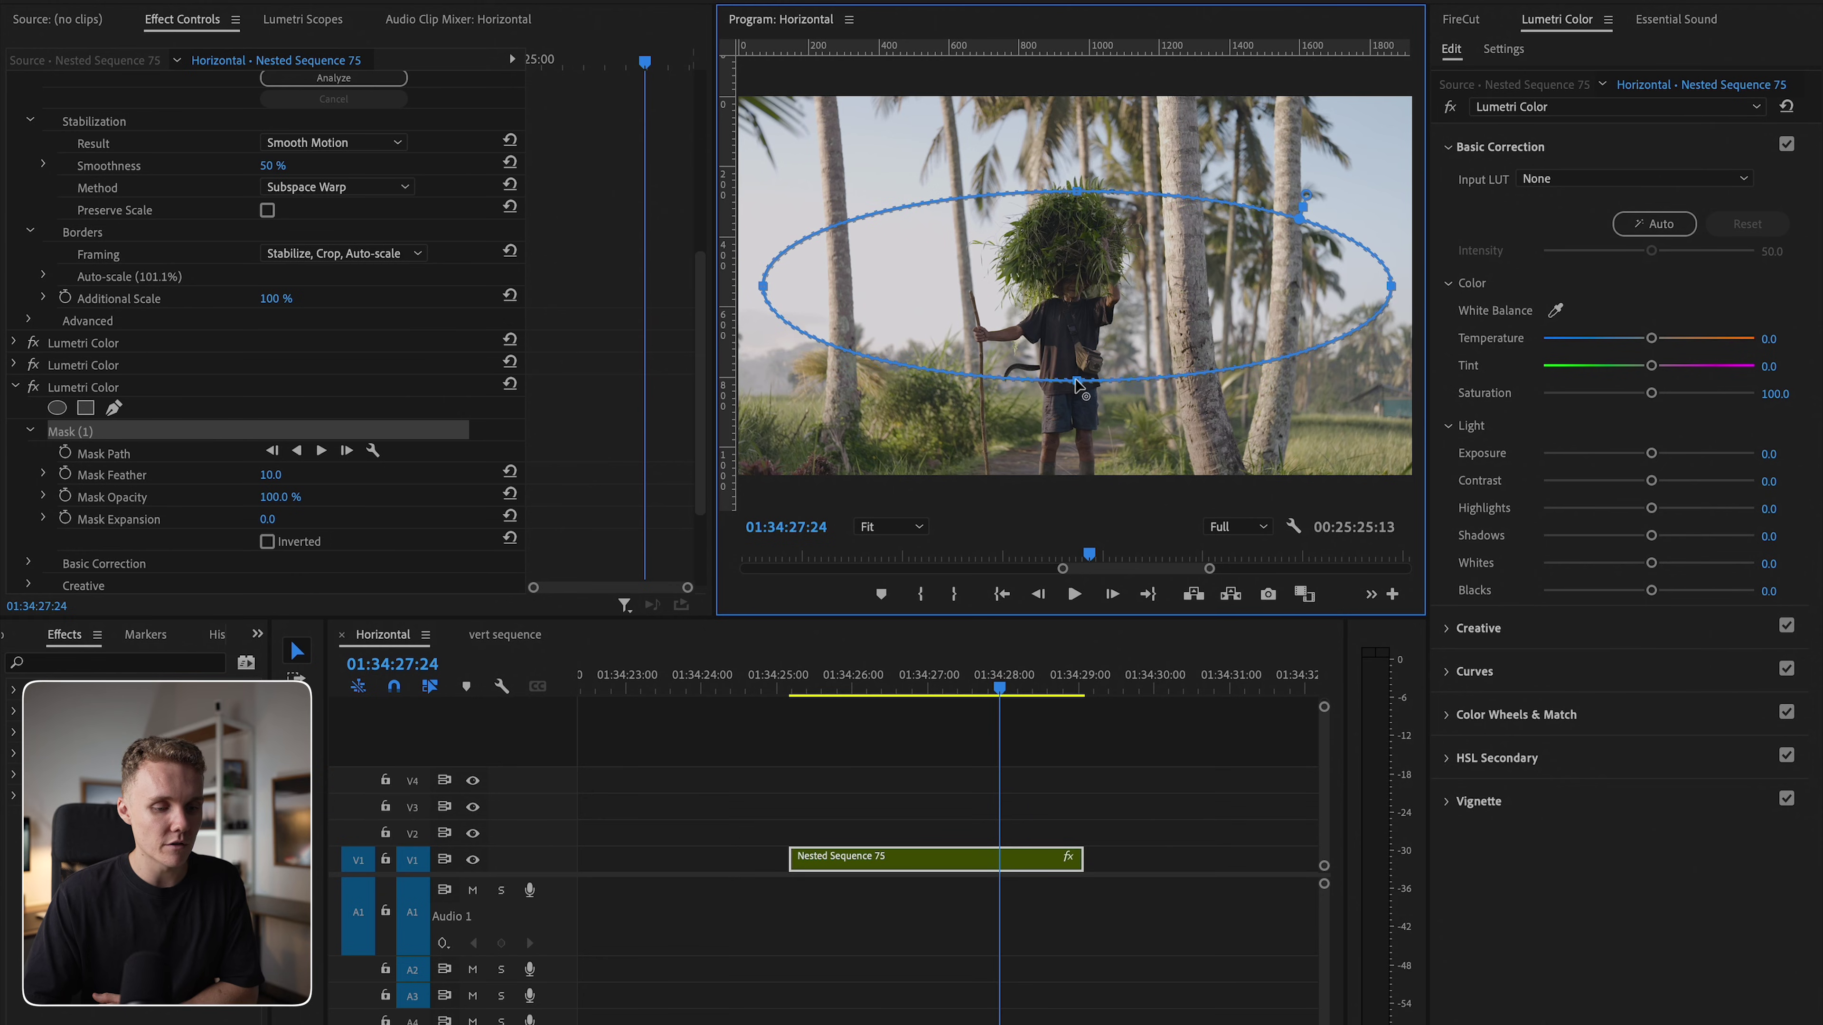
{"action": "left_click_drag", "start_coordinate": [1077, 382], "coordinate": [1077, 468]}
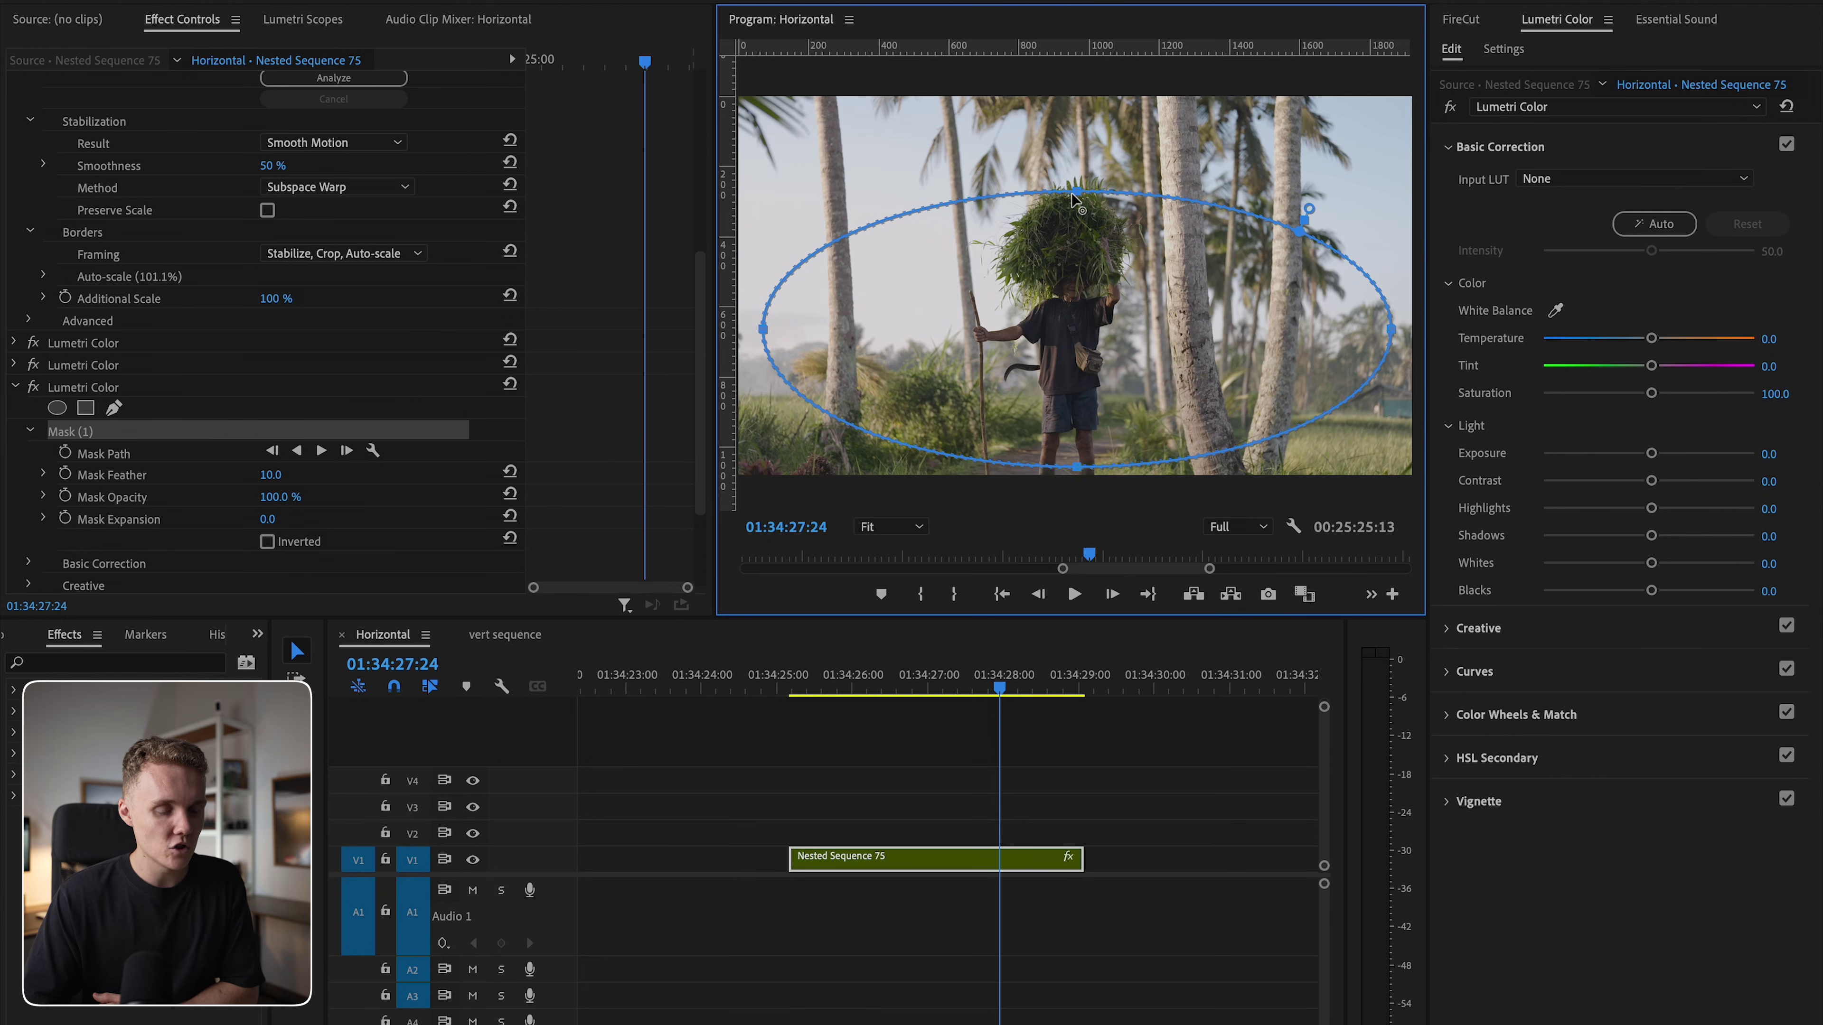
{"action": "left_click_drag", "start_coordinate": [1074, 195], "coordinate": [1077, 142]}
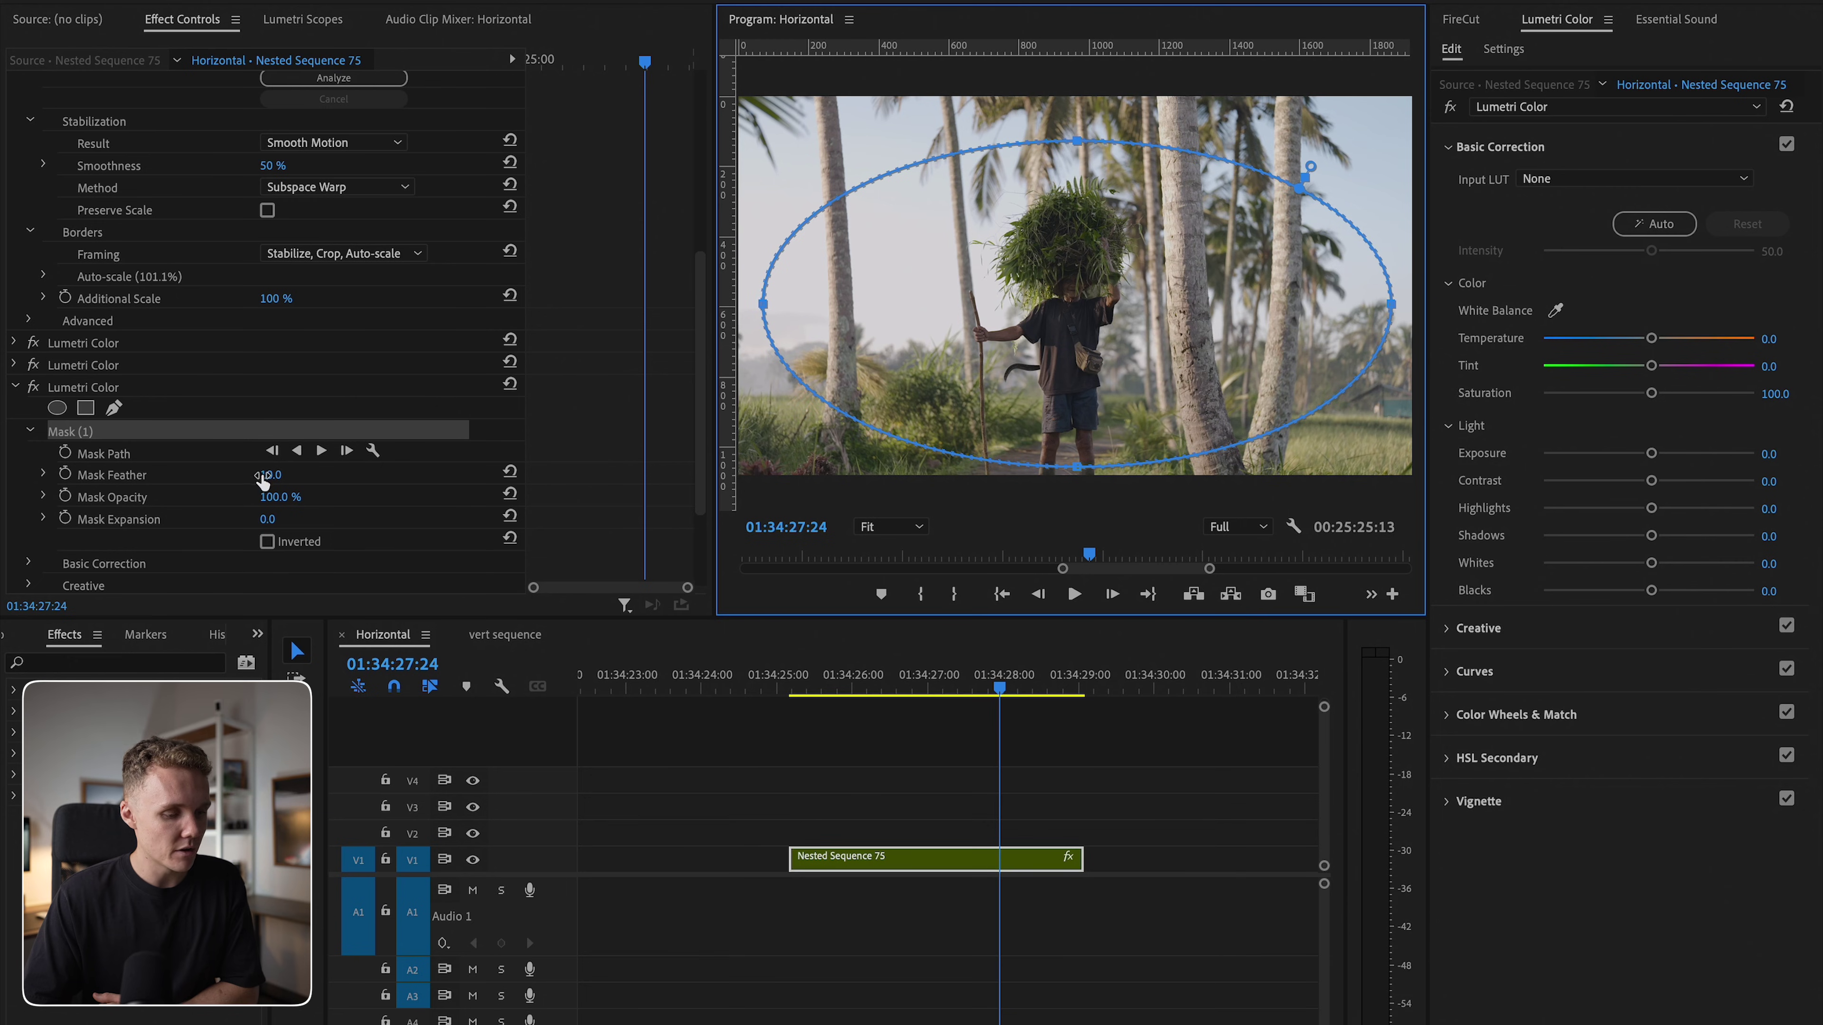
{"action": "left_click_drag", "start_coordinate": [264, 481], "coordinate": [295, 517]}
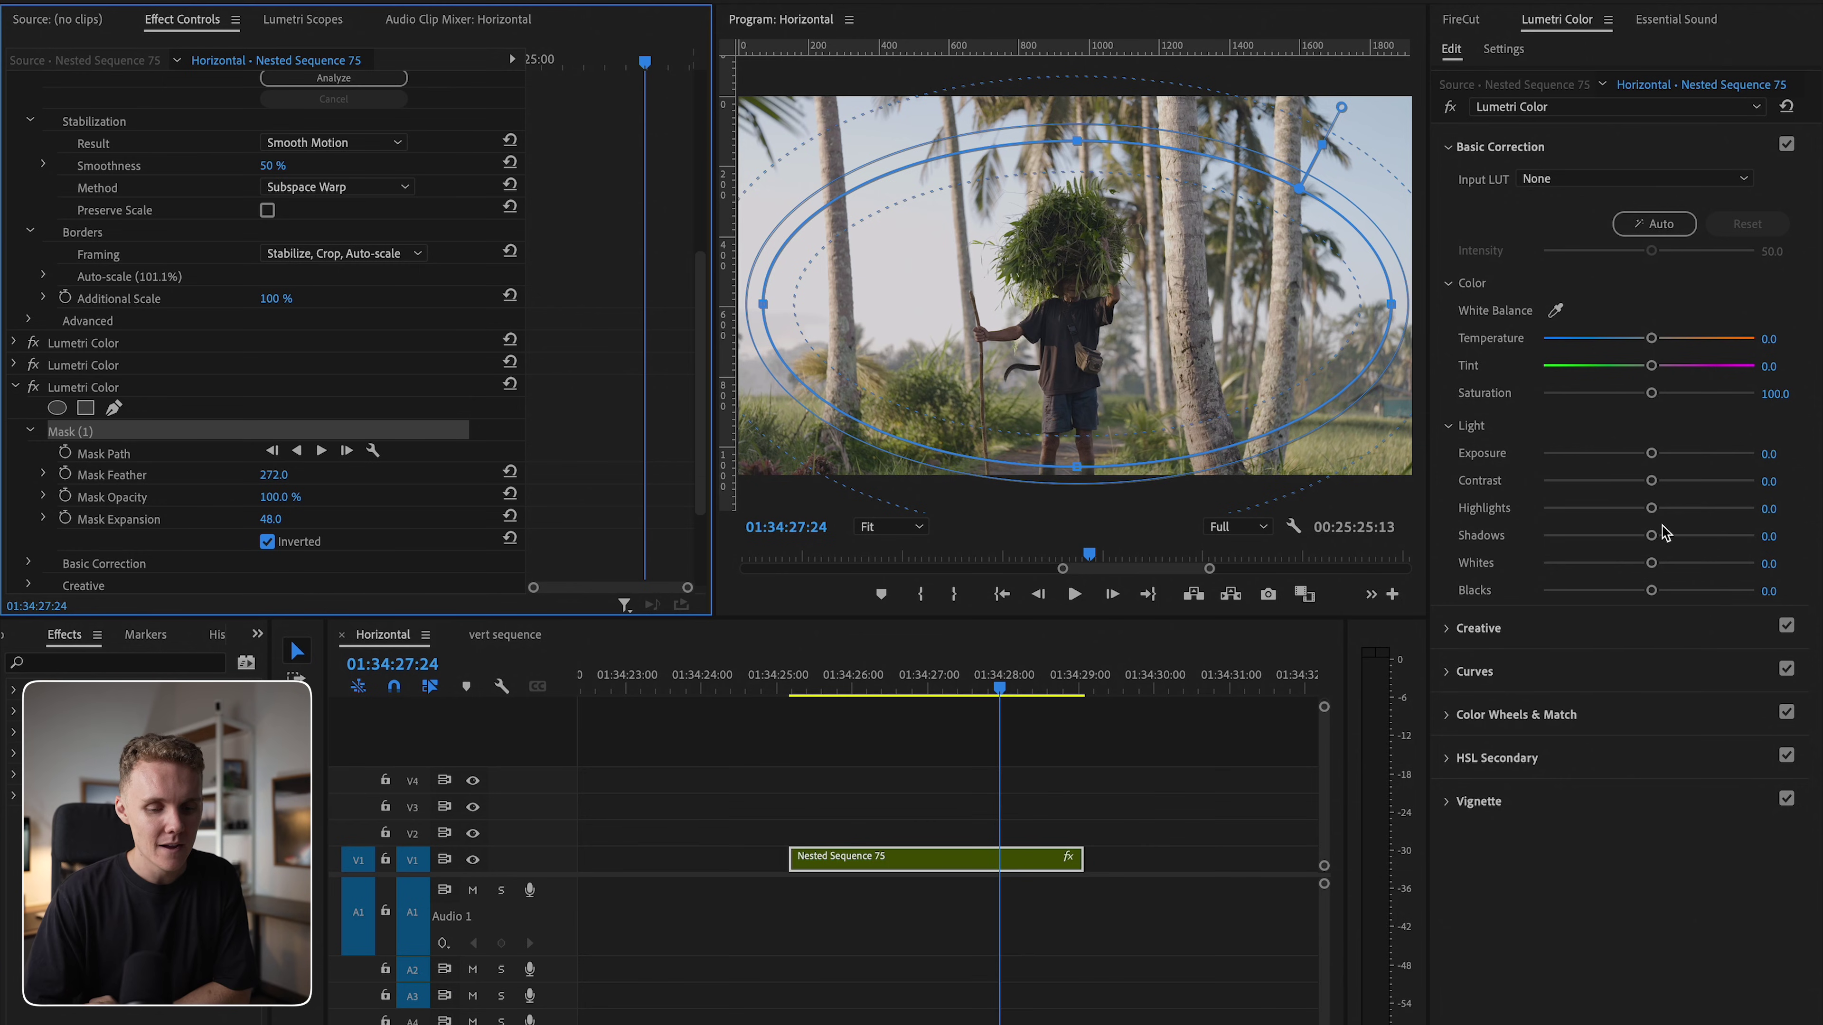
Step: In the masked grade, lower Shadows to -40.3 and Exposure to -0.1
{"action": "left_click_drag", "start_coordinate": [1653, 533], "coordinate": [1602, 546]}
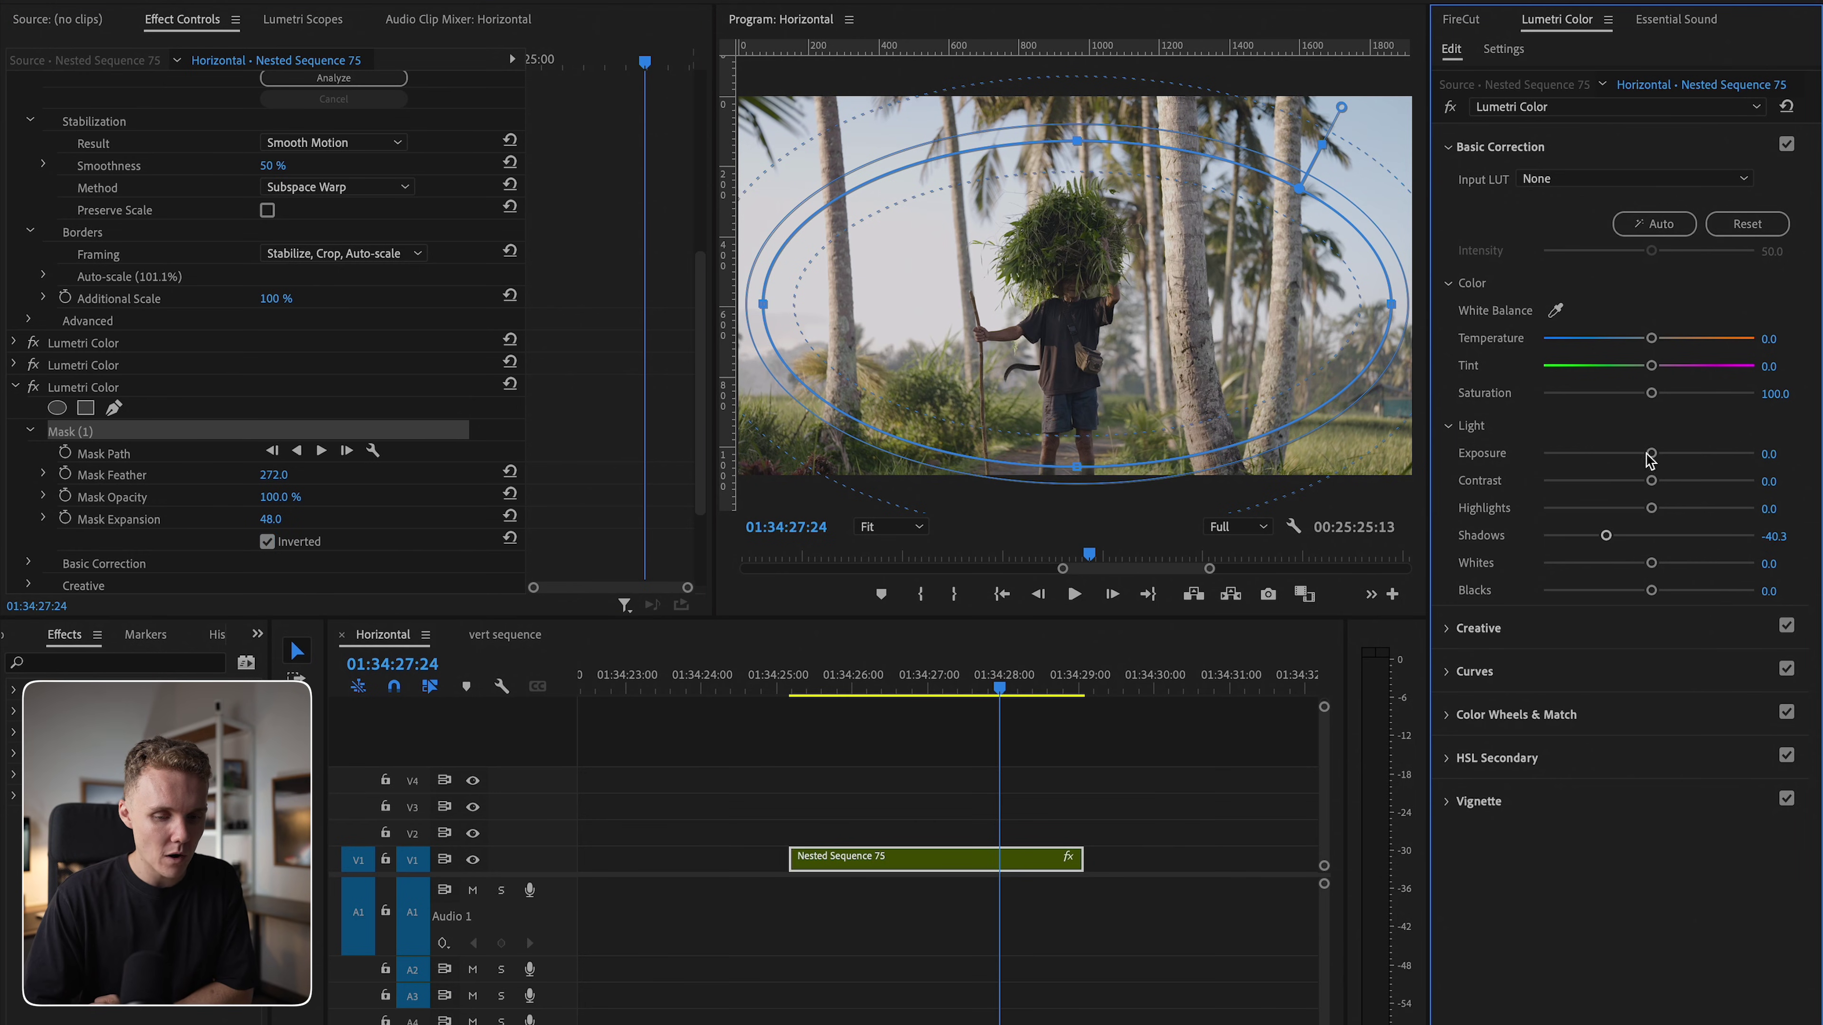
{"action": "left_click_drag", "start_coordinate": [1648, 459], "coordinate": [1639, 465]}
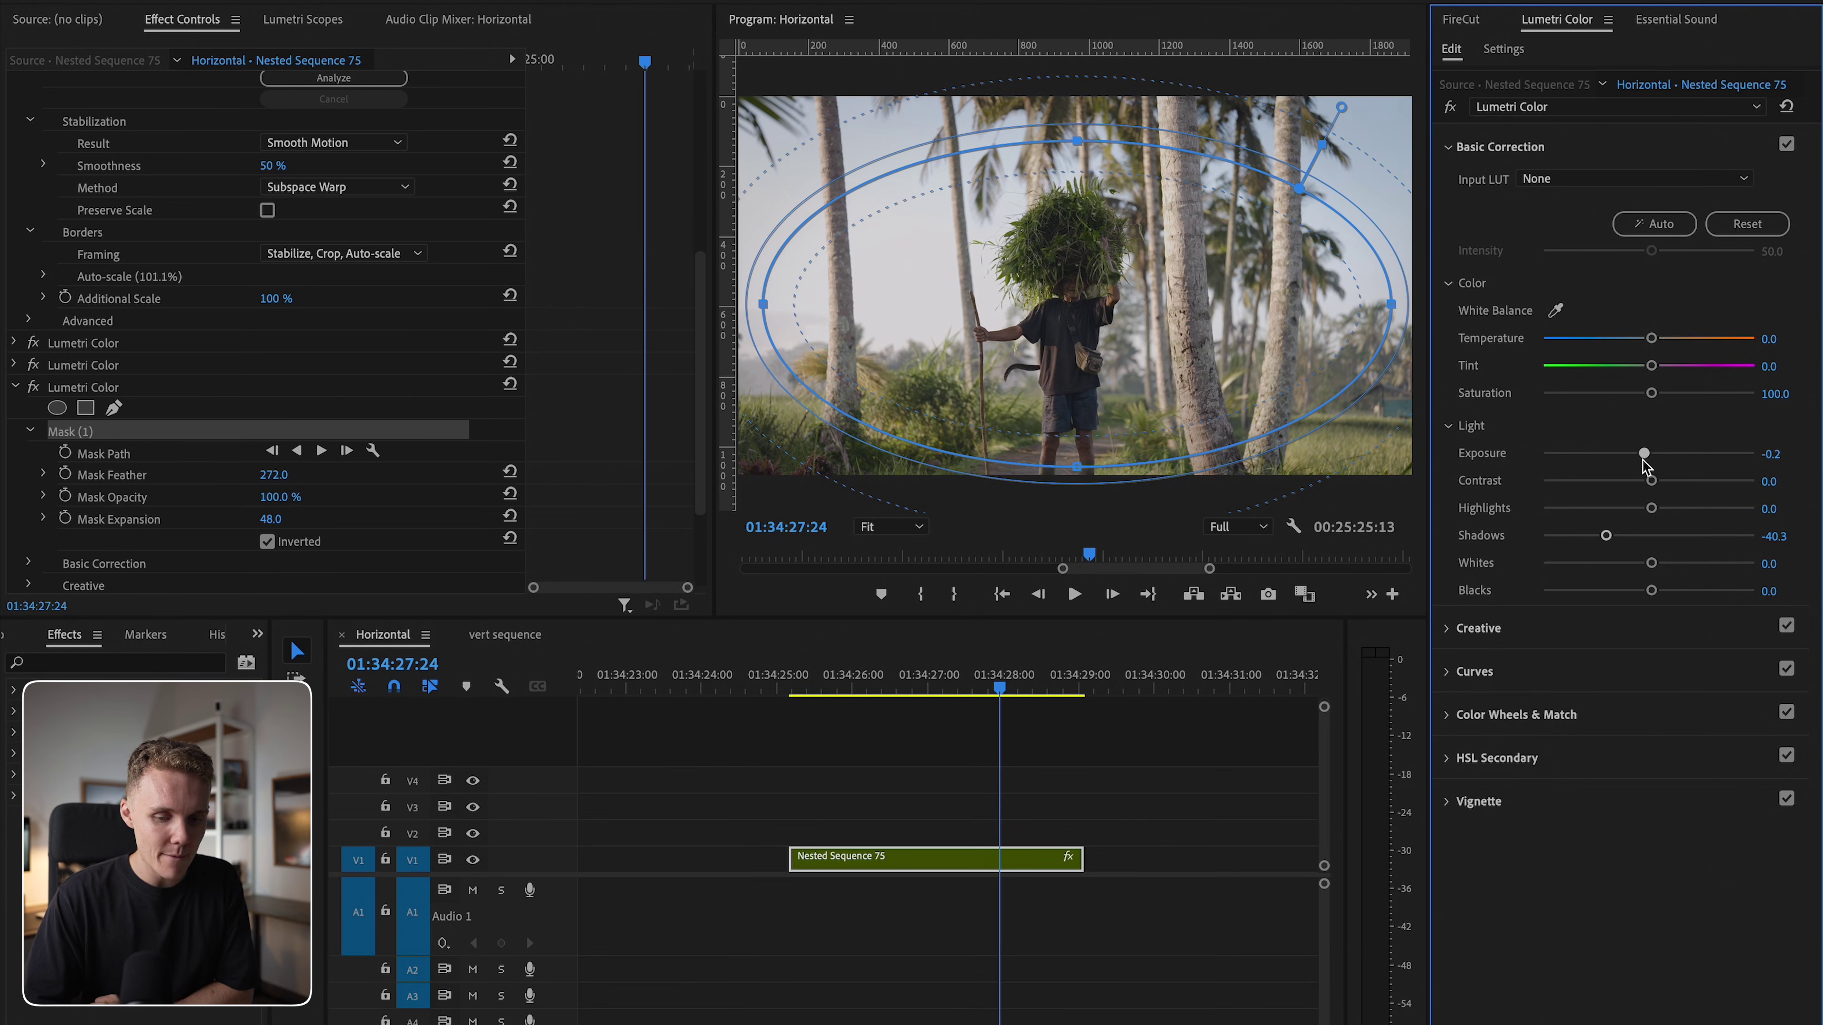
{"action": "left_click", "coordinate": [1055, 808]}
{"action": "left_click", "coordinate": [990, 686]}
{"action": "left_click", "coordinate": [1046, 853]}
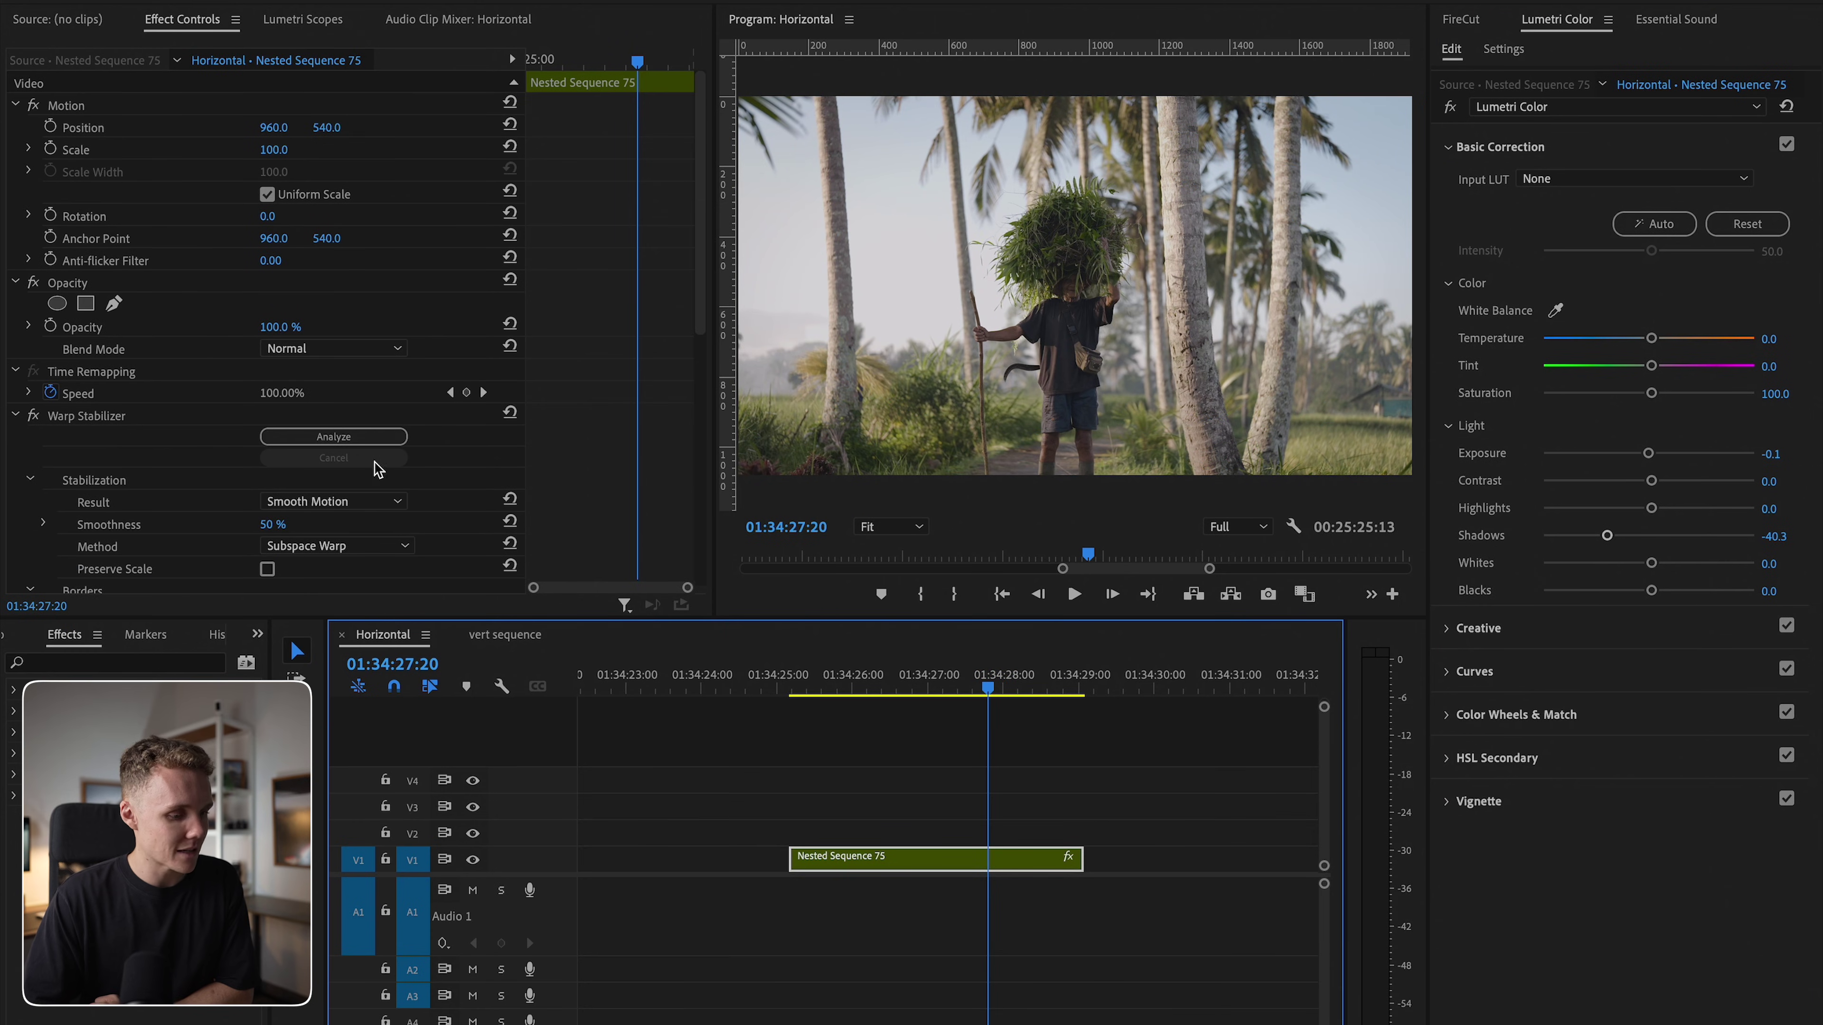
{"action": "scroll", "coordinate": [18, 415], "scroll_direction": "down", "scroll_amount": 7}
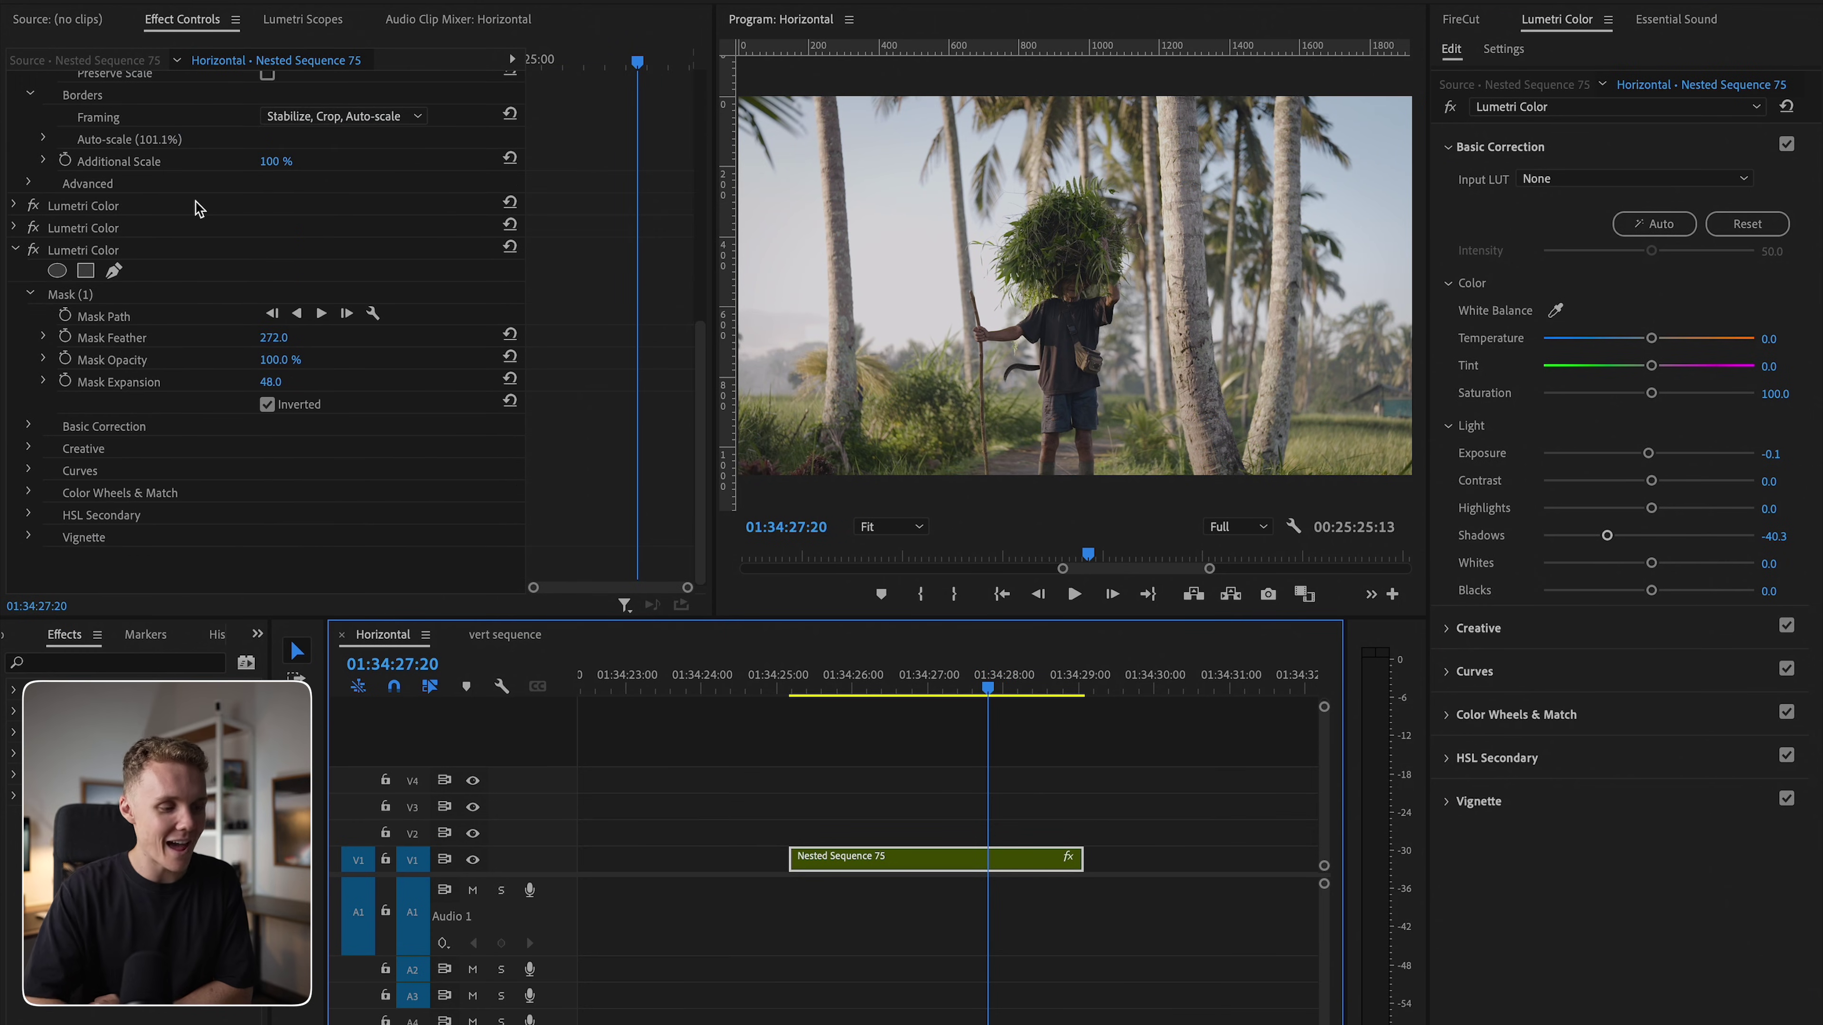
Step: Toggle the third Lumetri Color off and on to compare the darkened surroundings
{"action": "left_click", "coordinate": [33, 250]}
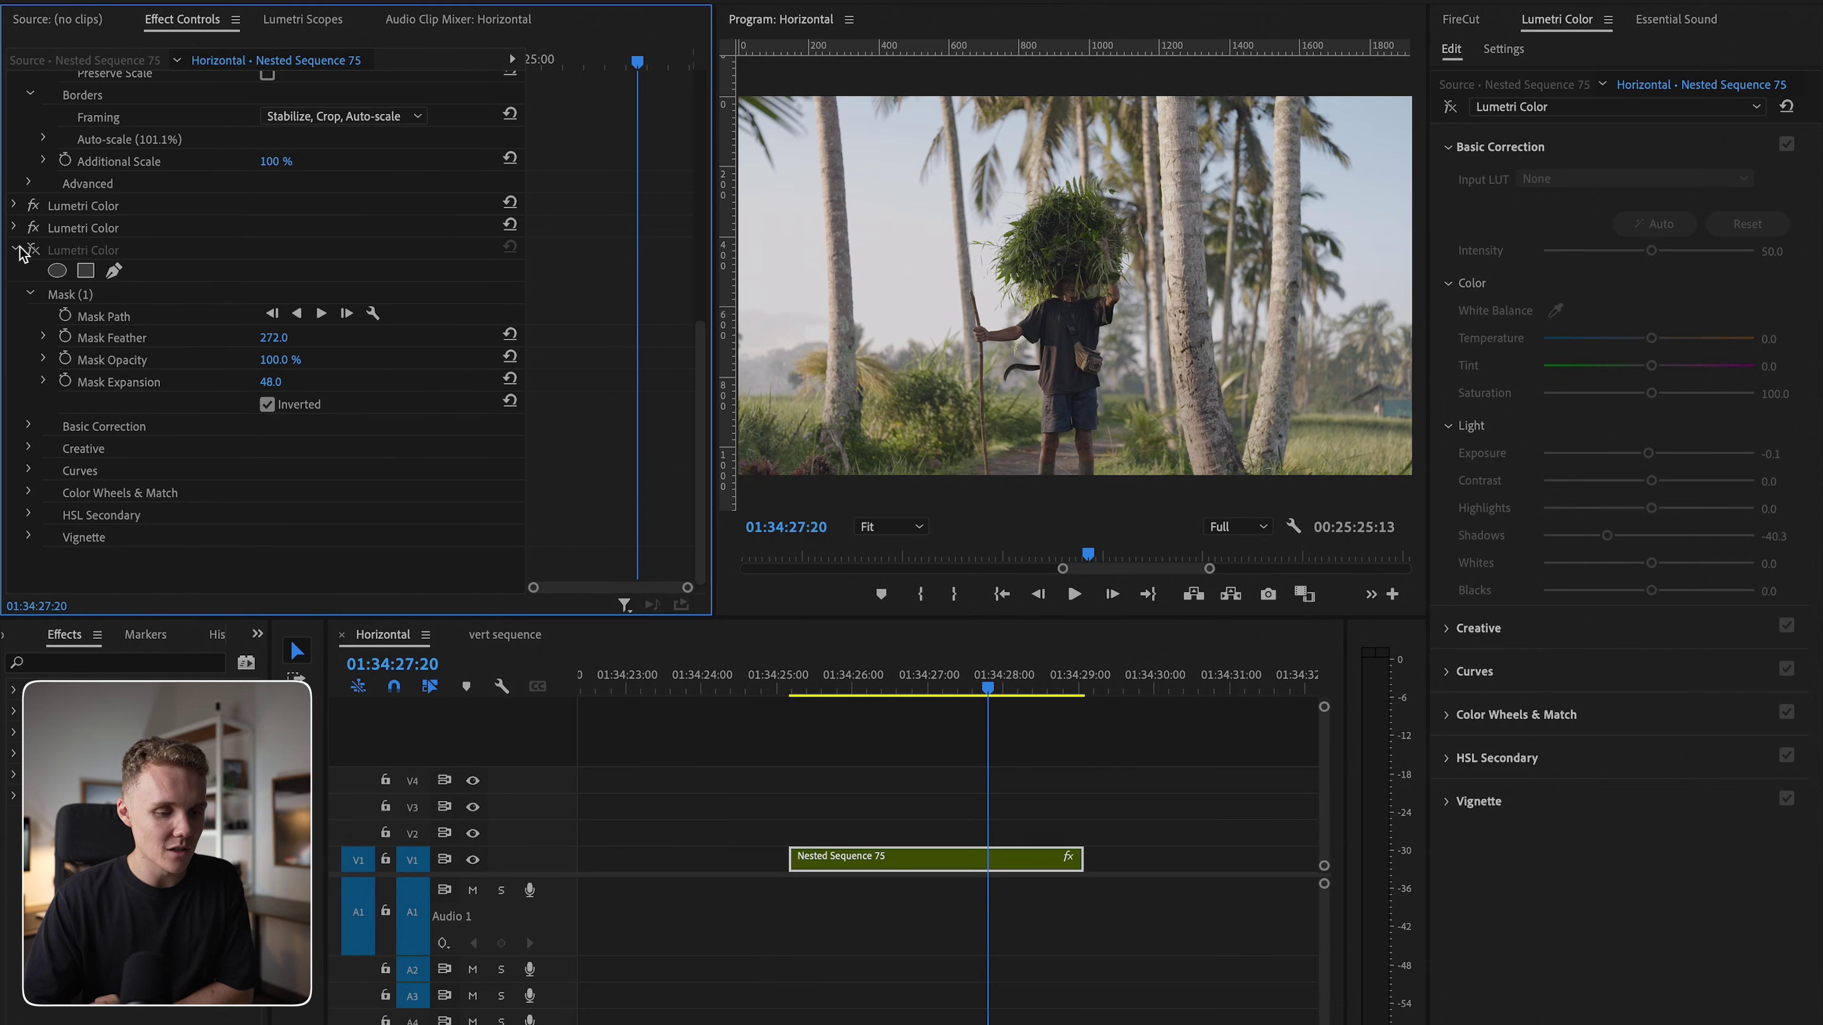
{"action": "left_click", "coordinate": [14, 250]}
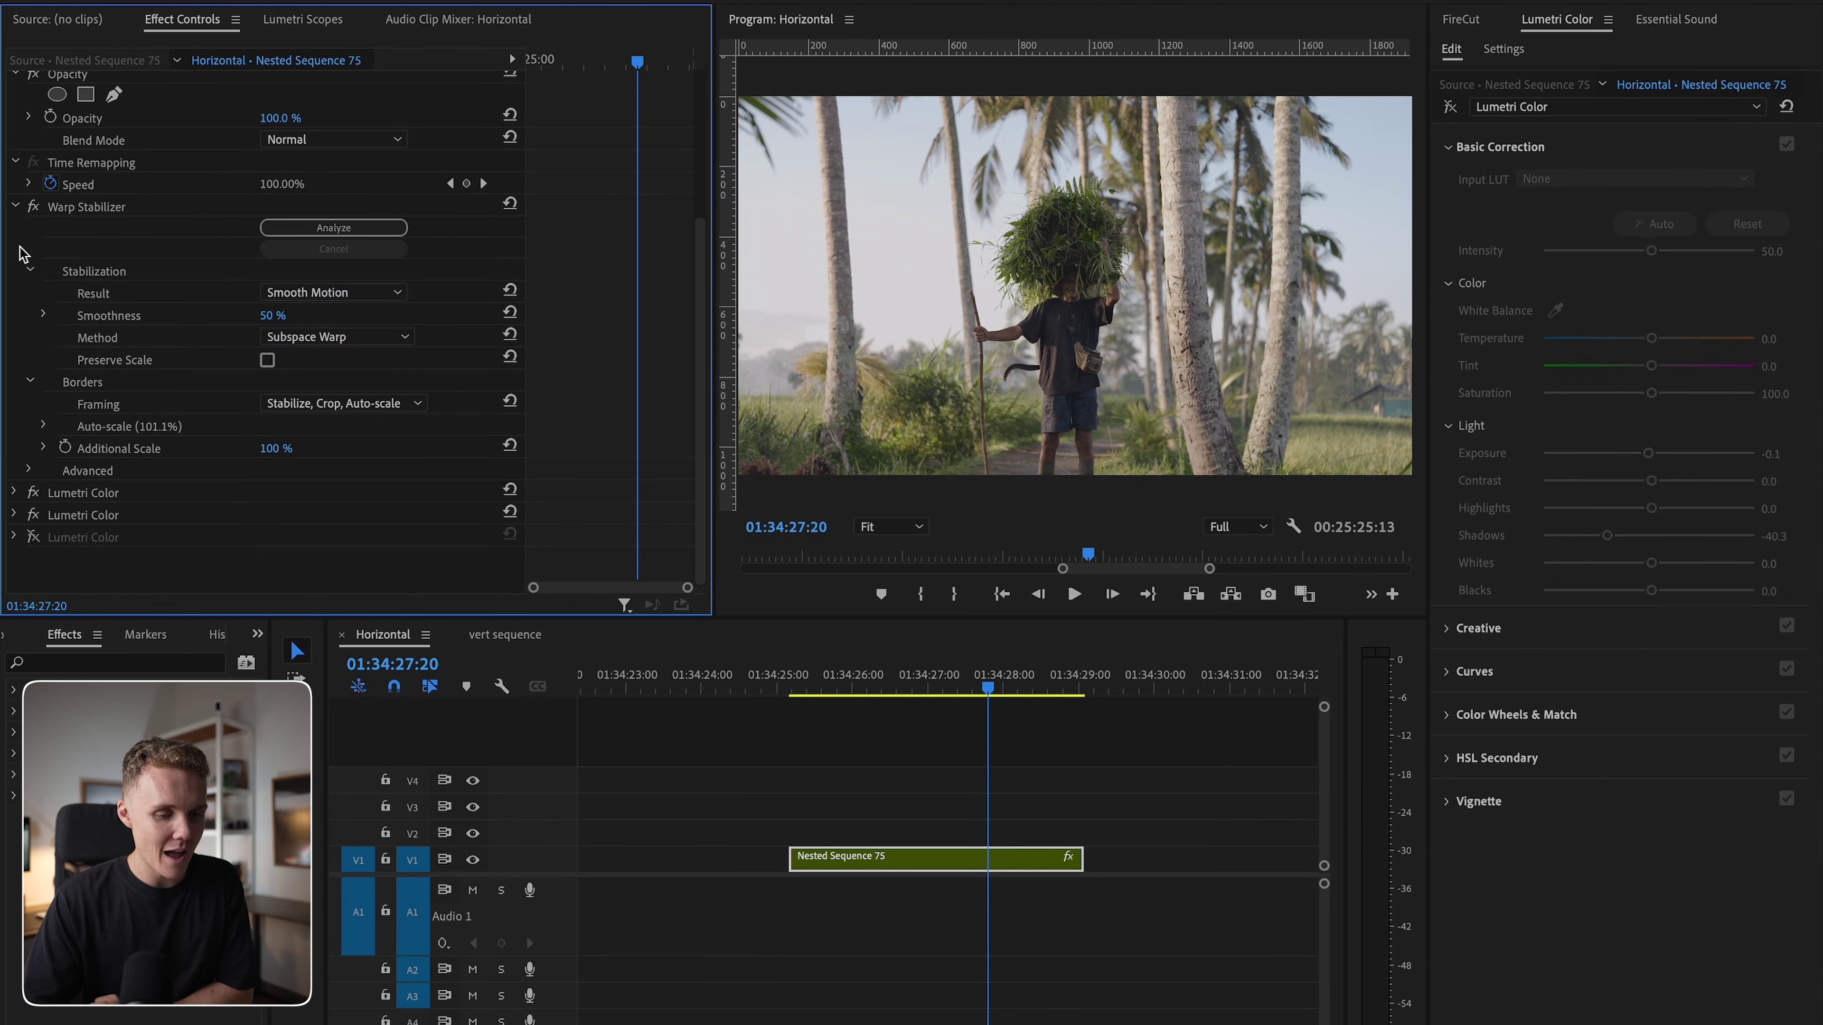
{"action": "left_click", "coordinate": [33, 537]}
{"action": "left_click", "coordinate": [34, 537]}
{"action": "left_click", "coordinate": [33, 536]}
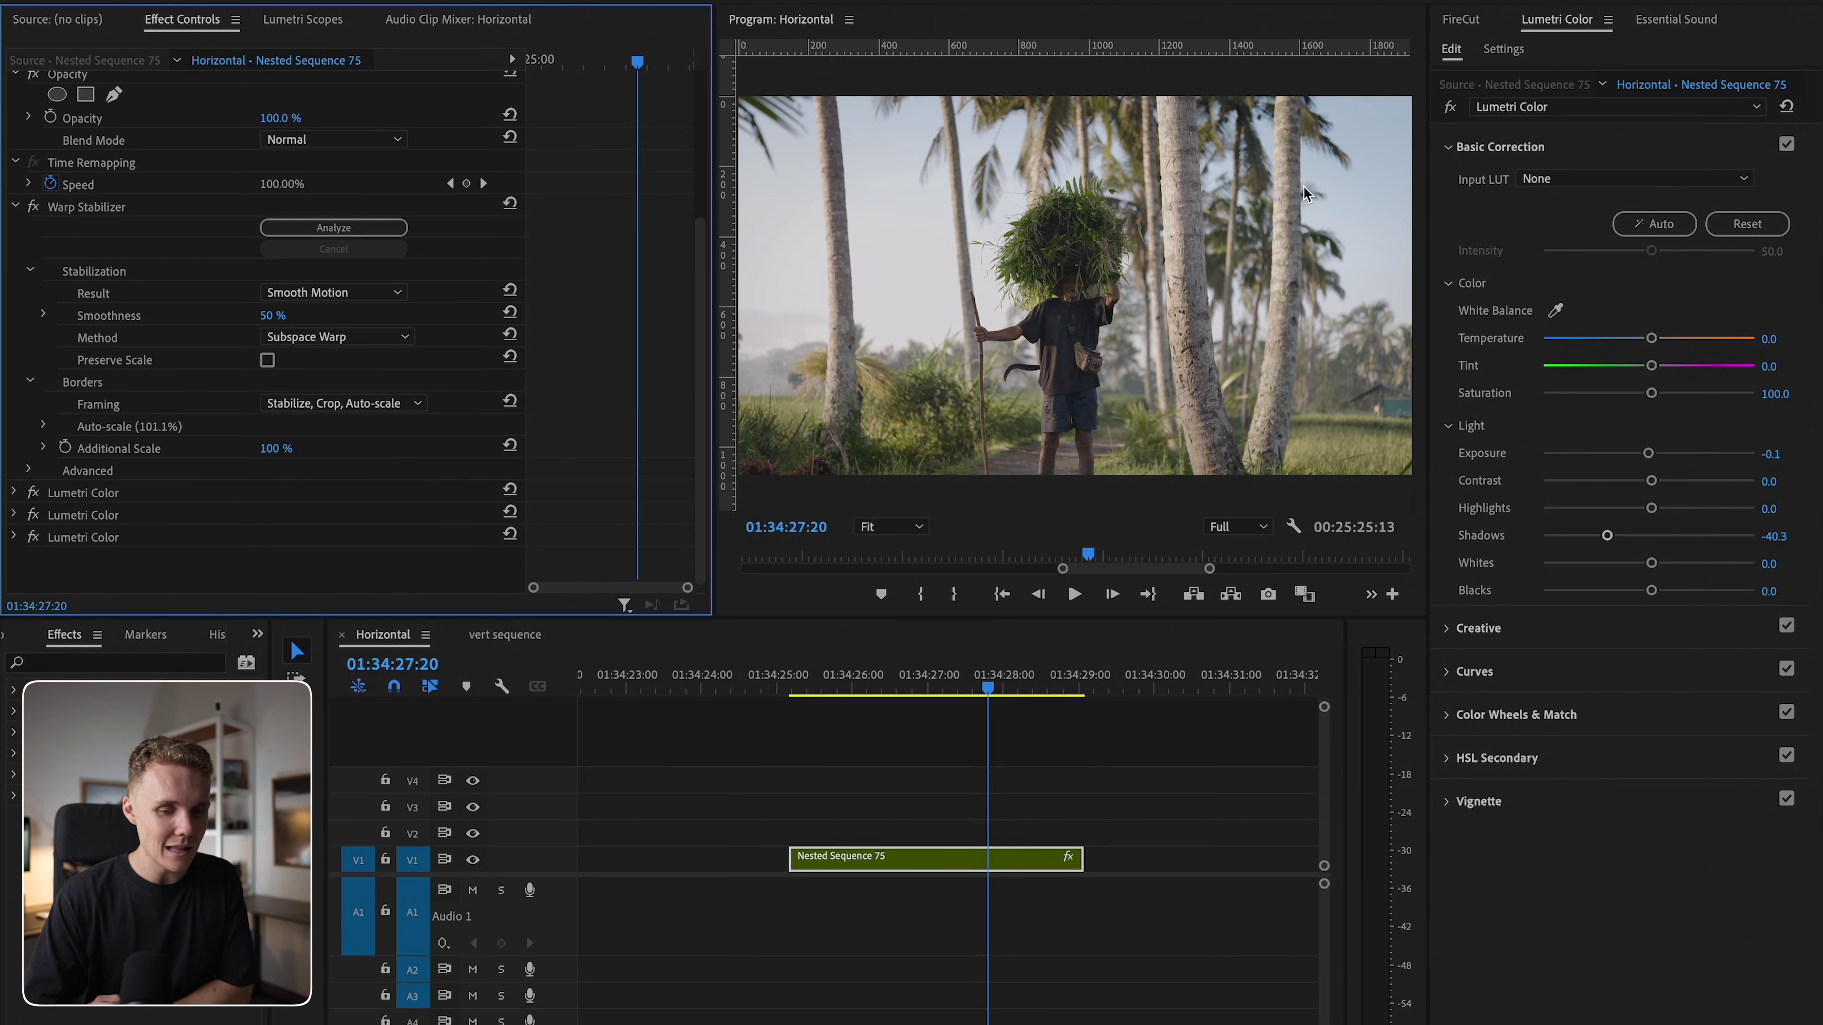
Step: Add a fourth Lumetri Color, place a 362-feathered ellipse mask over the upper-left sky, raise Highlights to 26.4
{"action": "left_click", "coordinate": [1623, 107]}
{"action": "left_click", "coordinate": [1633, 206]}
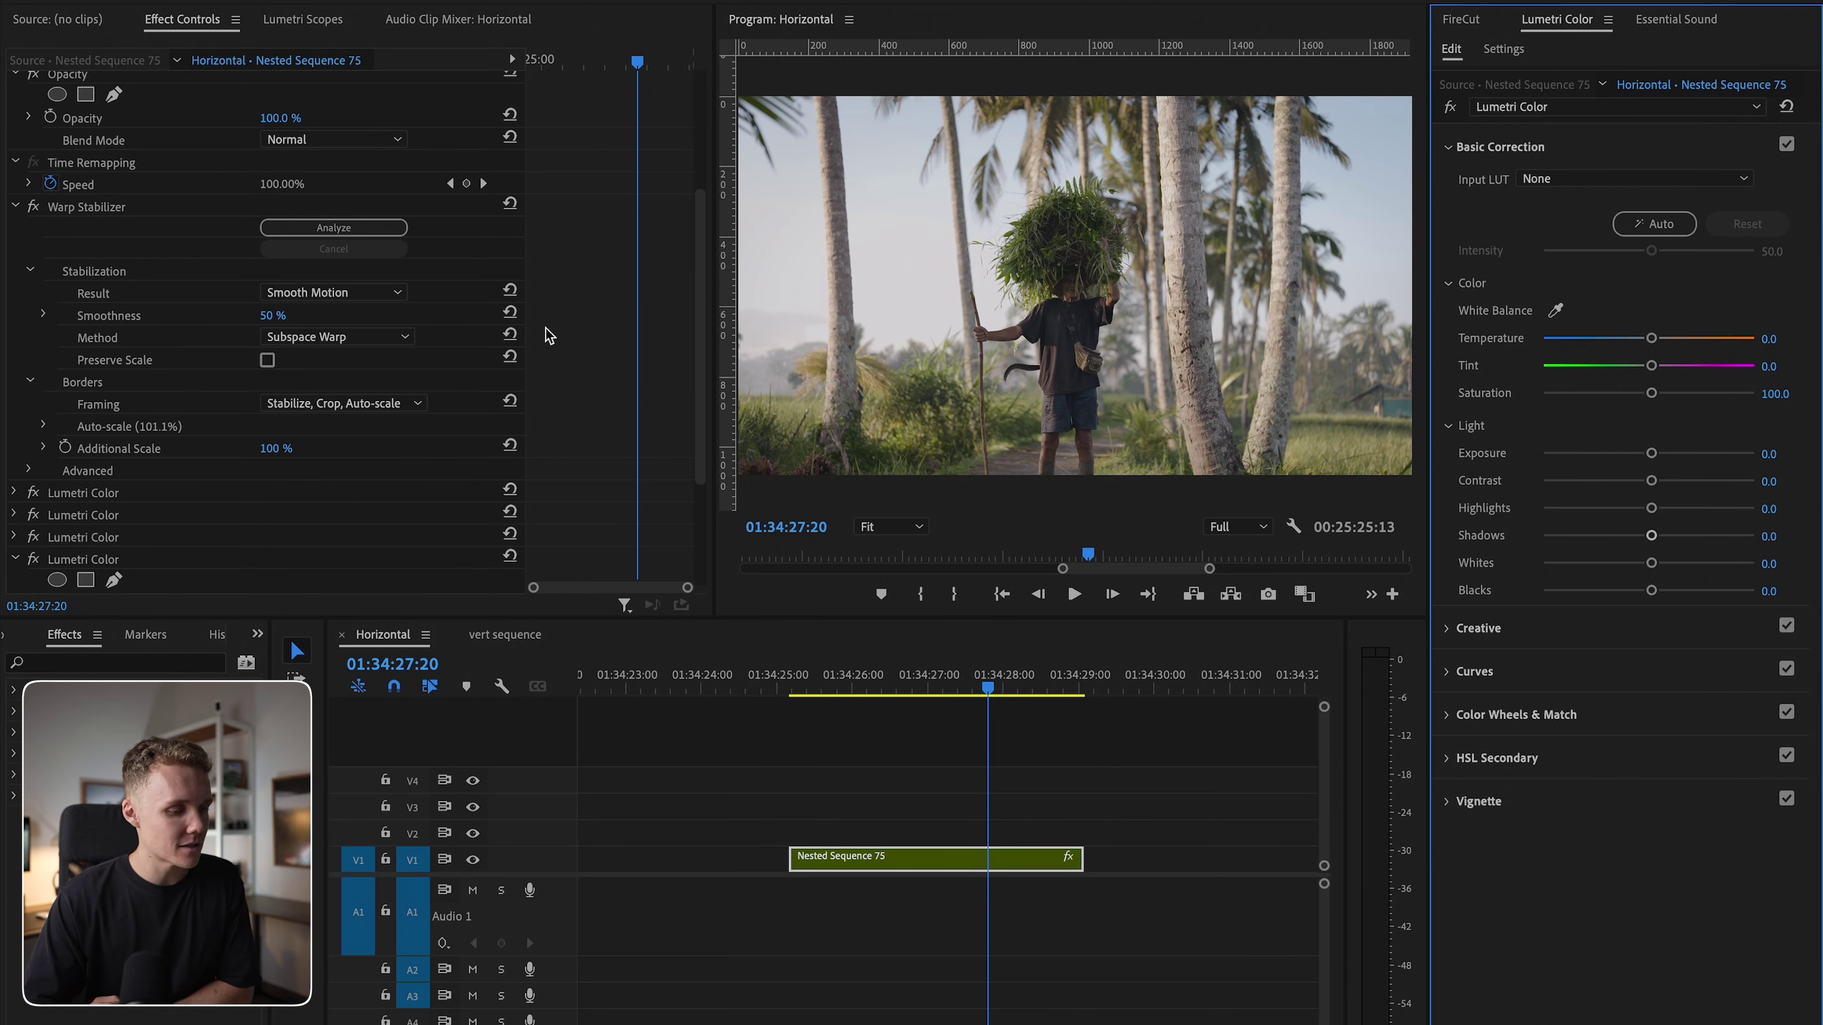
{"action": "scroll", "coordinate": [84, 551], "scroll_direction": "down", "scroll_amount": 3}
{"action": "left_click", "coordinate": [56, 402]}
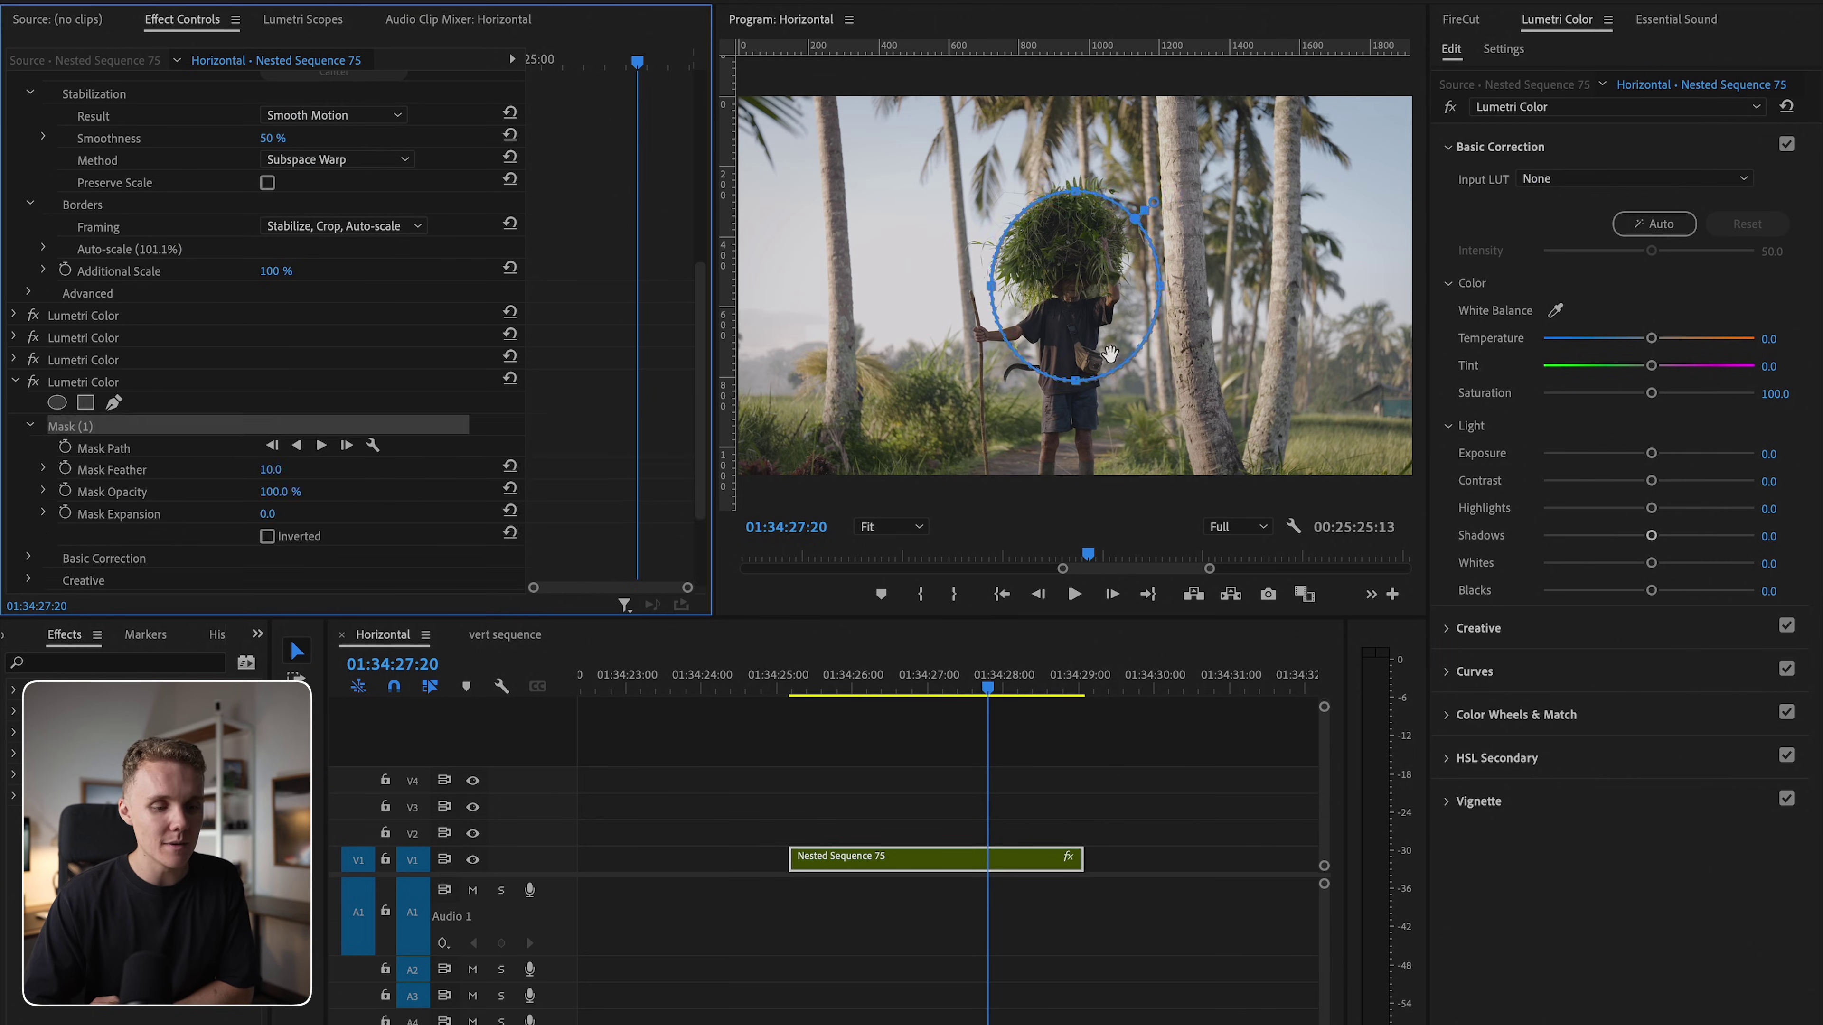
{"action": "left_click_drag", "start_coordinate": [987, 289], "coordinate": [545, 271]}
{"action": "left_click_drag", "start_coordinate": [849, 192], "coordinate": [1058, 111]}
{"action": "left_click_drag", "start_coordinate": [1174, 167], "coordinate": [1129, 130]}
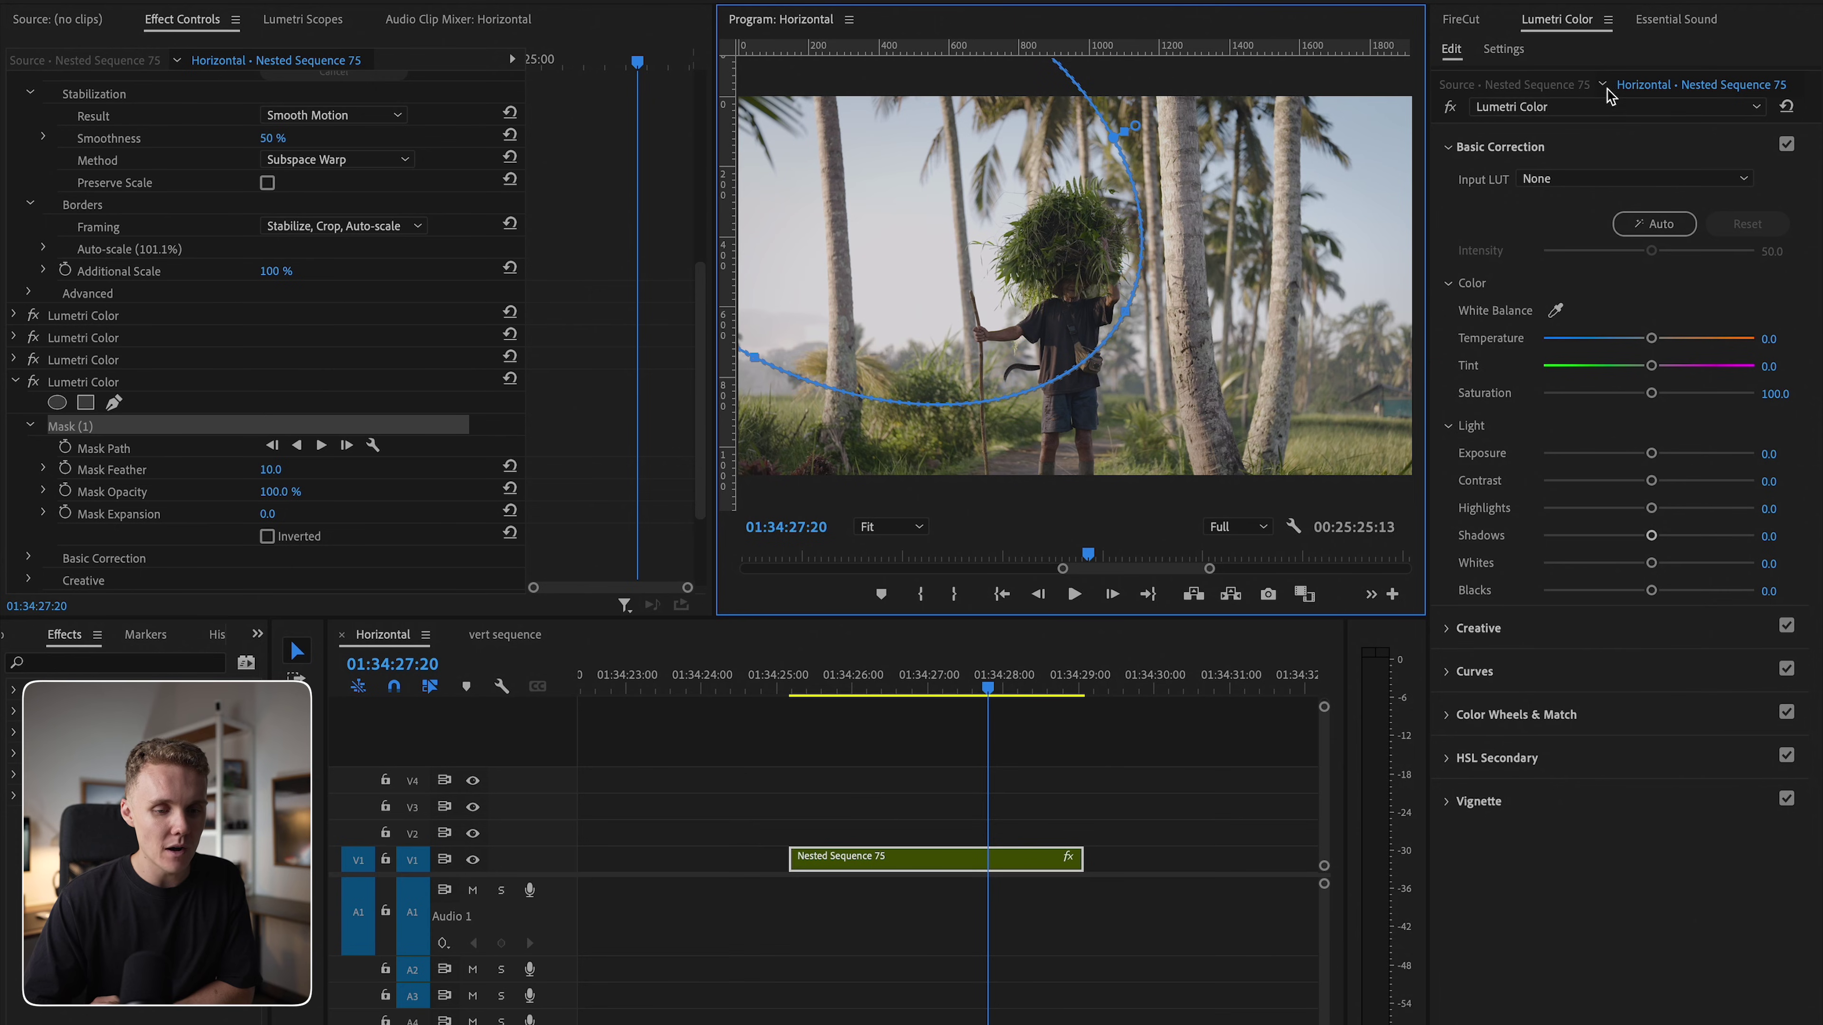
{"action": "left_click_drag", "start_coordinate": [1098, 212], "coordinate": [856, 235]}
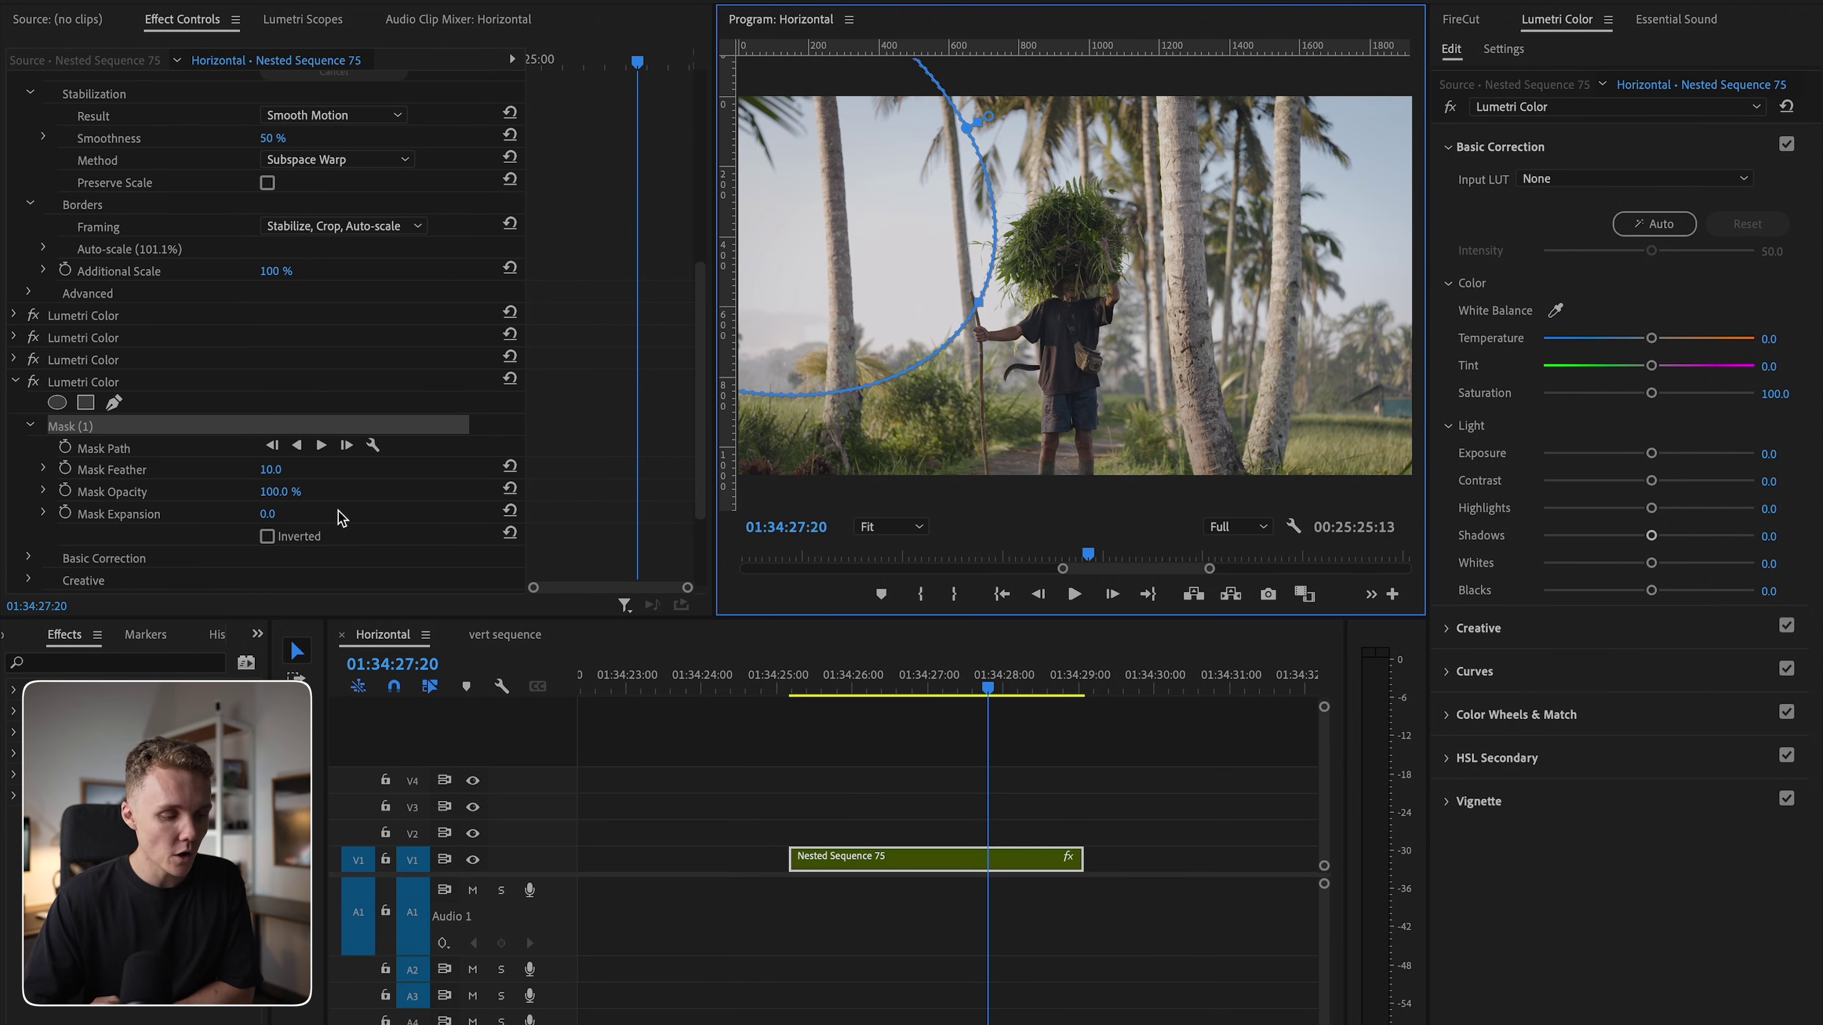
{"action": "left_click_drag", "start_coordinate": [272, 470], "coordinate": [347, 446]}
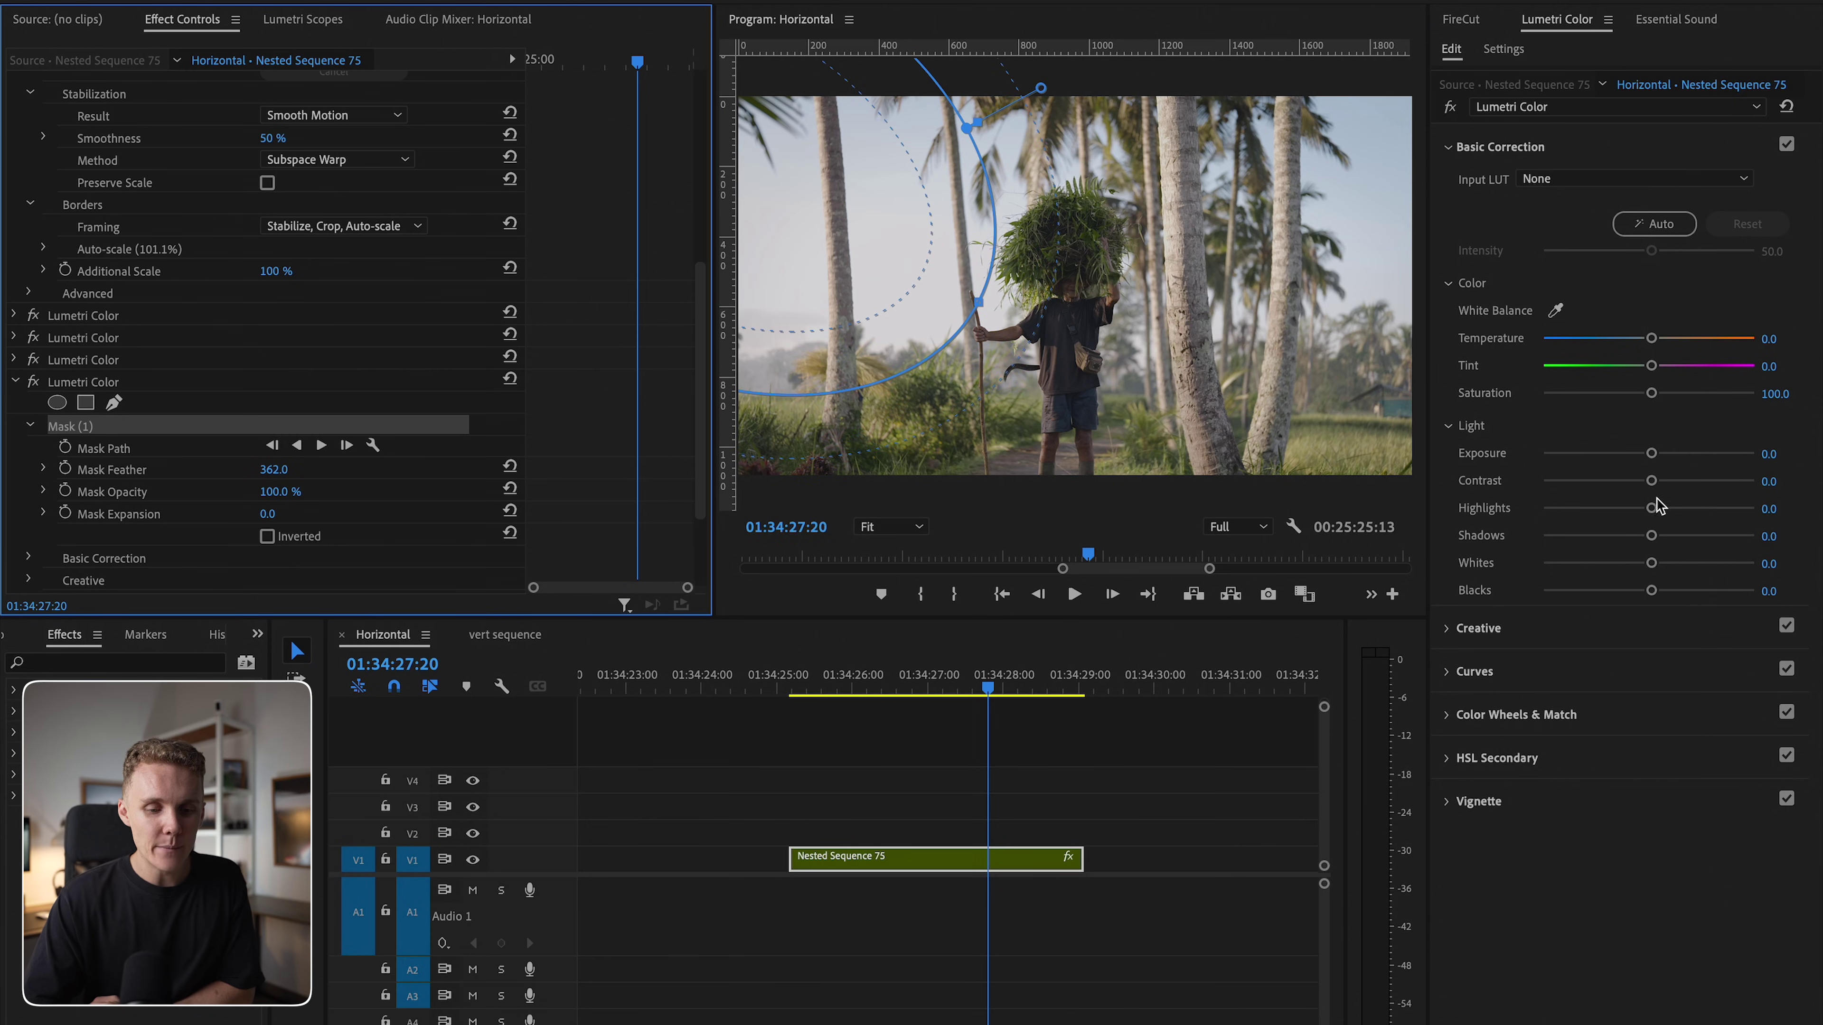
{"action": "mouse_move", "coordinate": [1653, 511]}
{"action": "left_mouse_down"}
{"action": "mouse_move", "coordinate": [1737, 510]}
{"action": "mouse_move", "coordinate": [1678, 514]}
{"action": "left_mouse_up"}
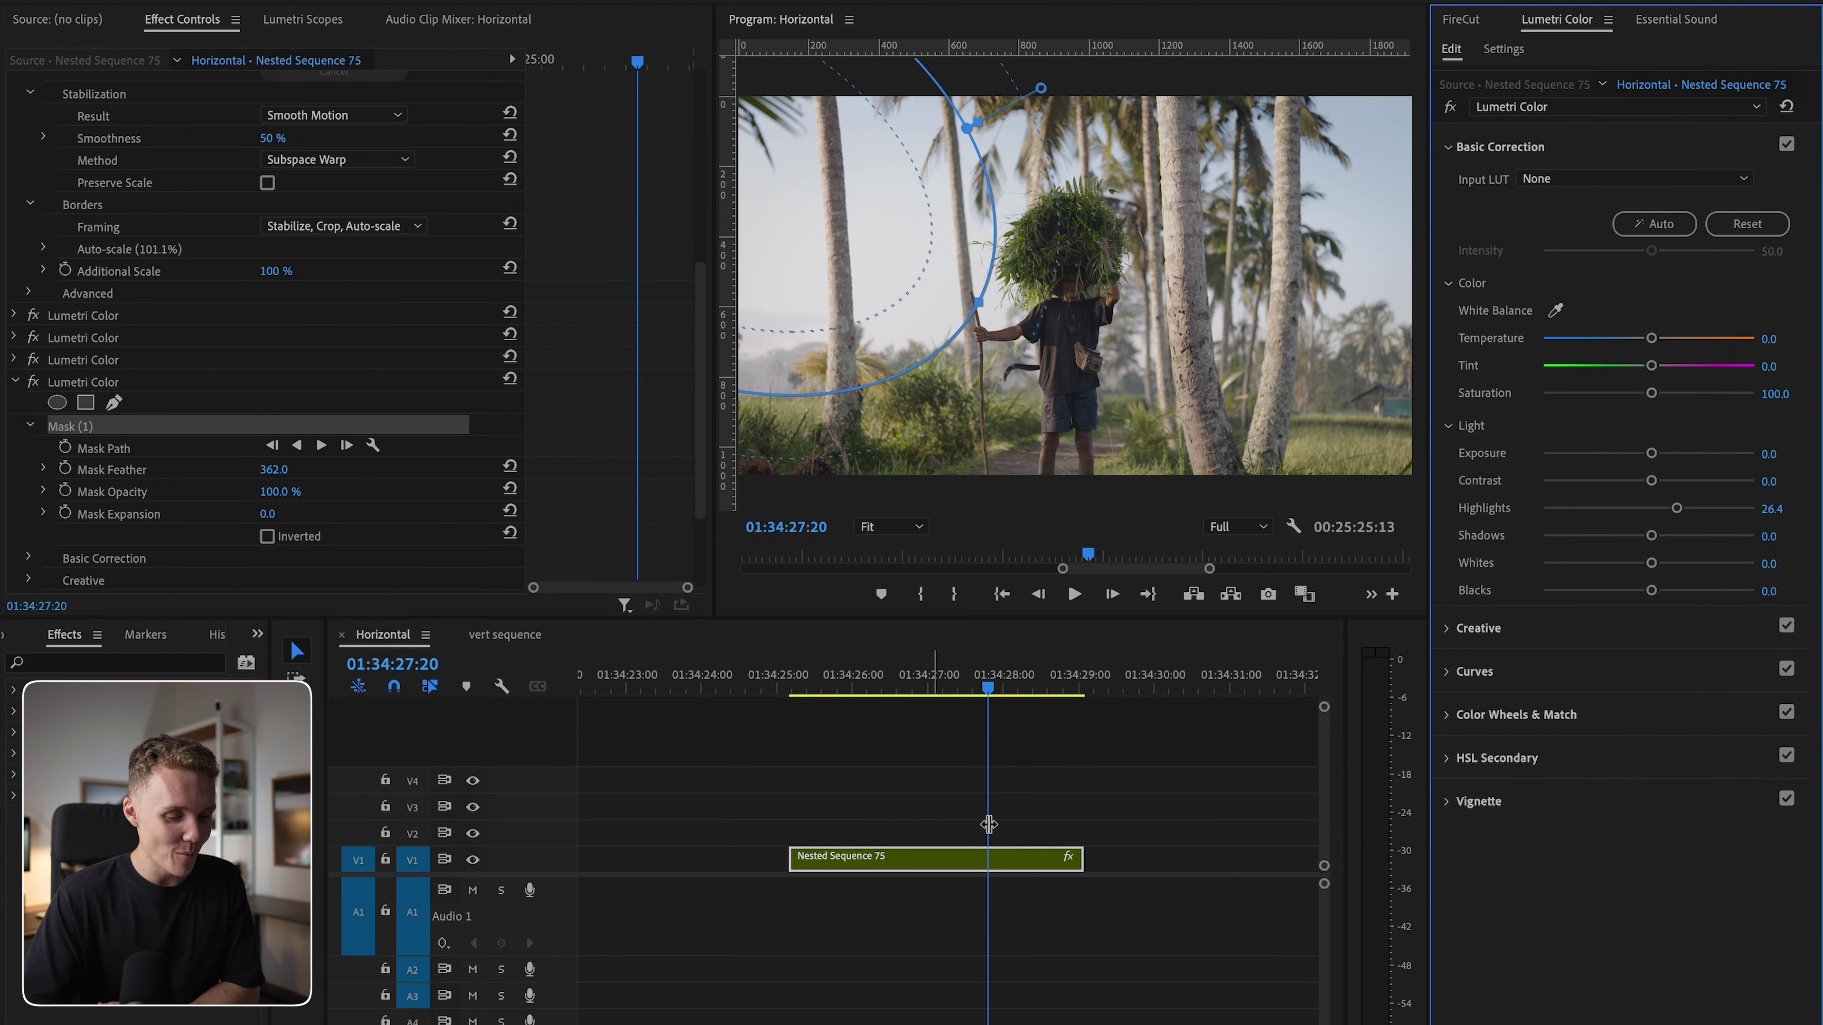
Step: Select the Nested Sequence 75 clip and play it from near 01:34:25:00 to review the grade
{"action": "left_click", "coordinate": [1048, 821]}
{"action": "left_click", "coordinate": [939, 859]}
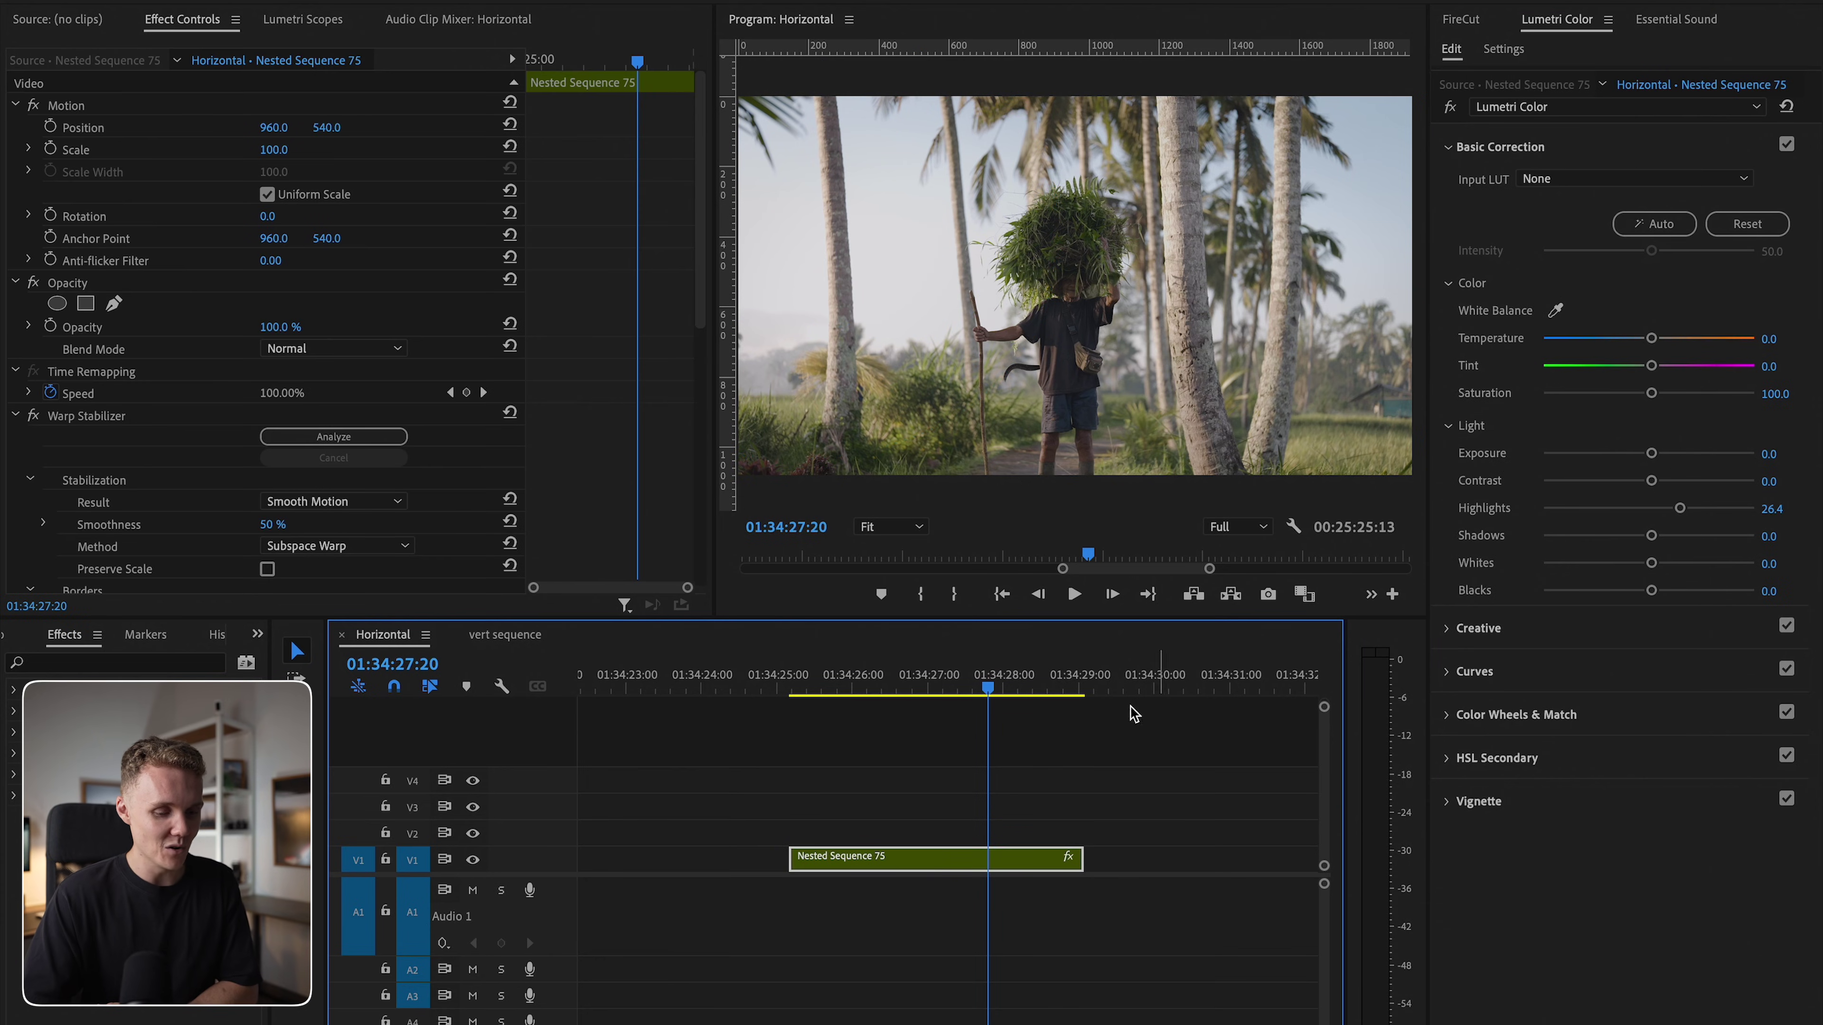
{"action": "left_click", "coordinate": [796, 677]}
{"action": "key", "text": "space"}
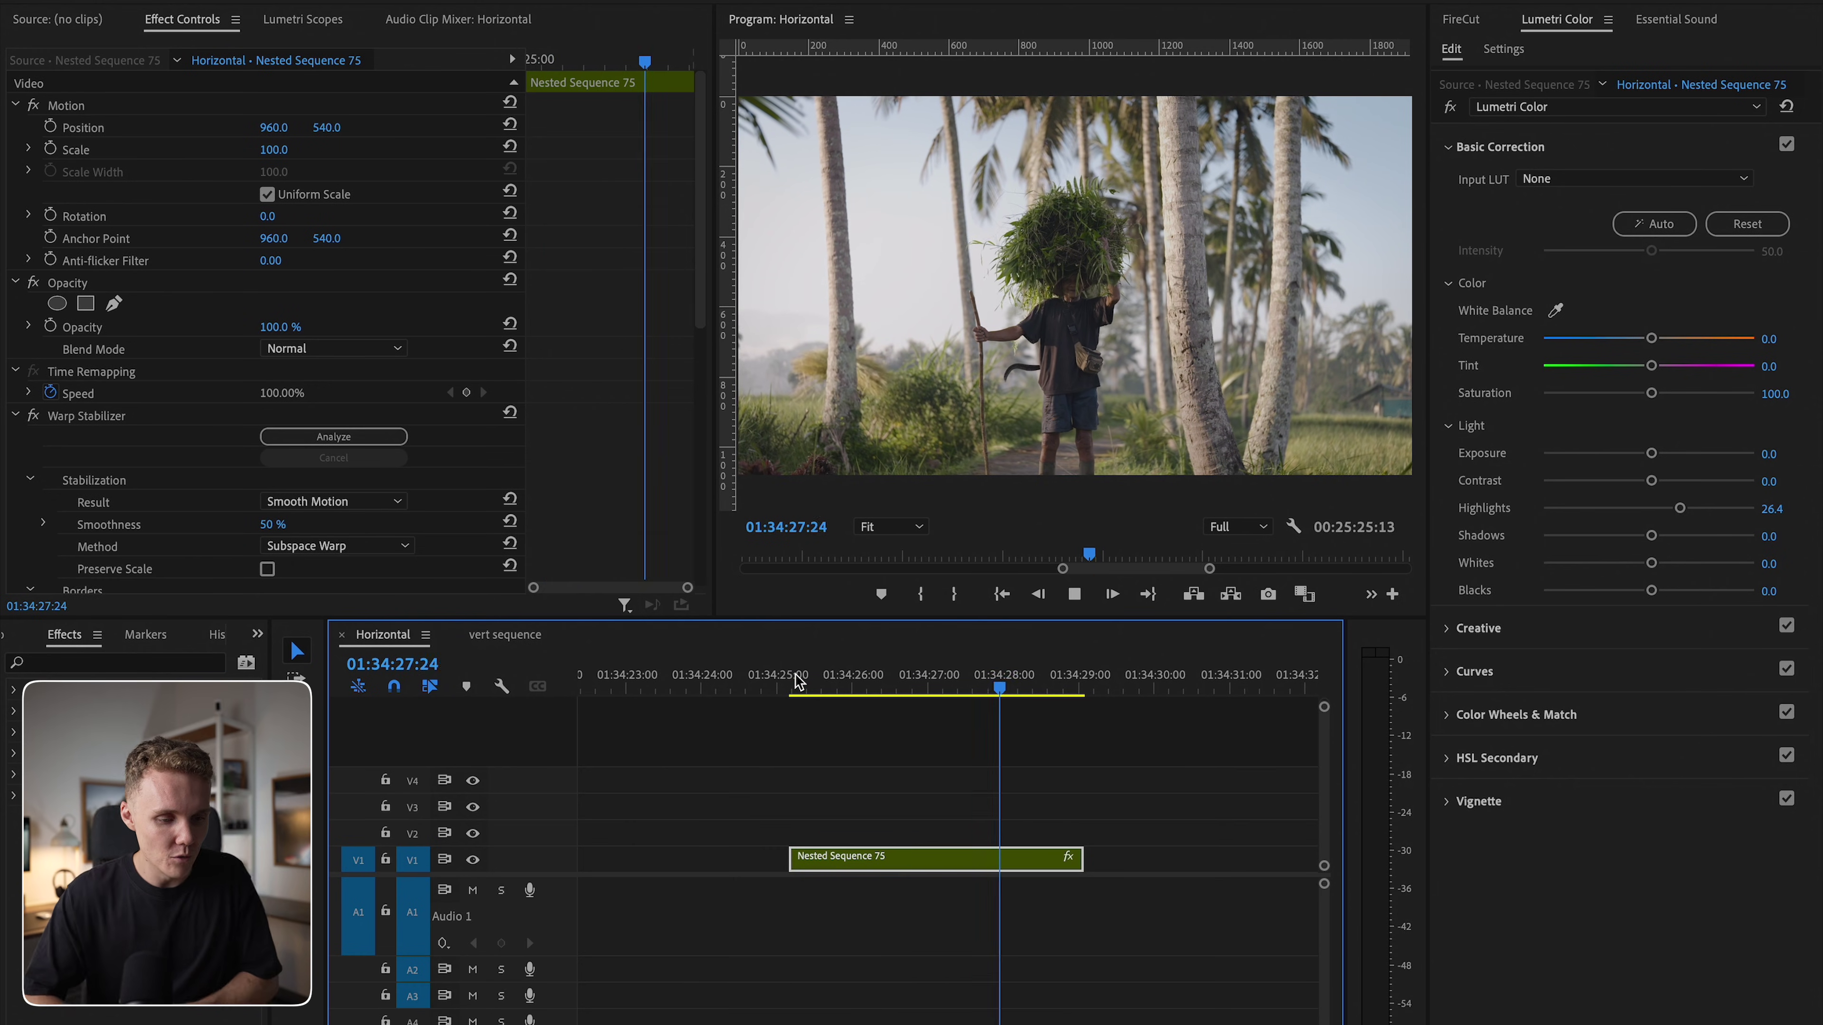
{"action": "key", "text": "space"}
Step: Switch to the first Lumetri Color and zoom the preview to 200% on the farmer
{"action": "left_click", "coordinate": [1587, 108]}
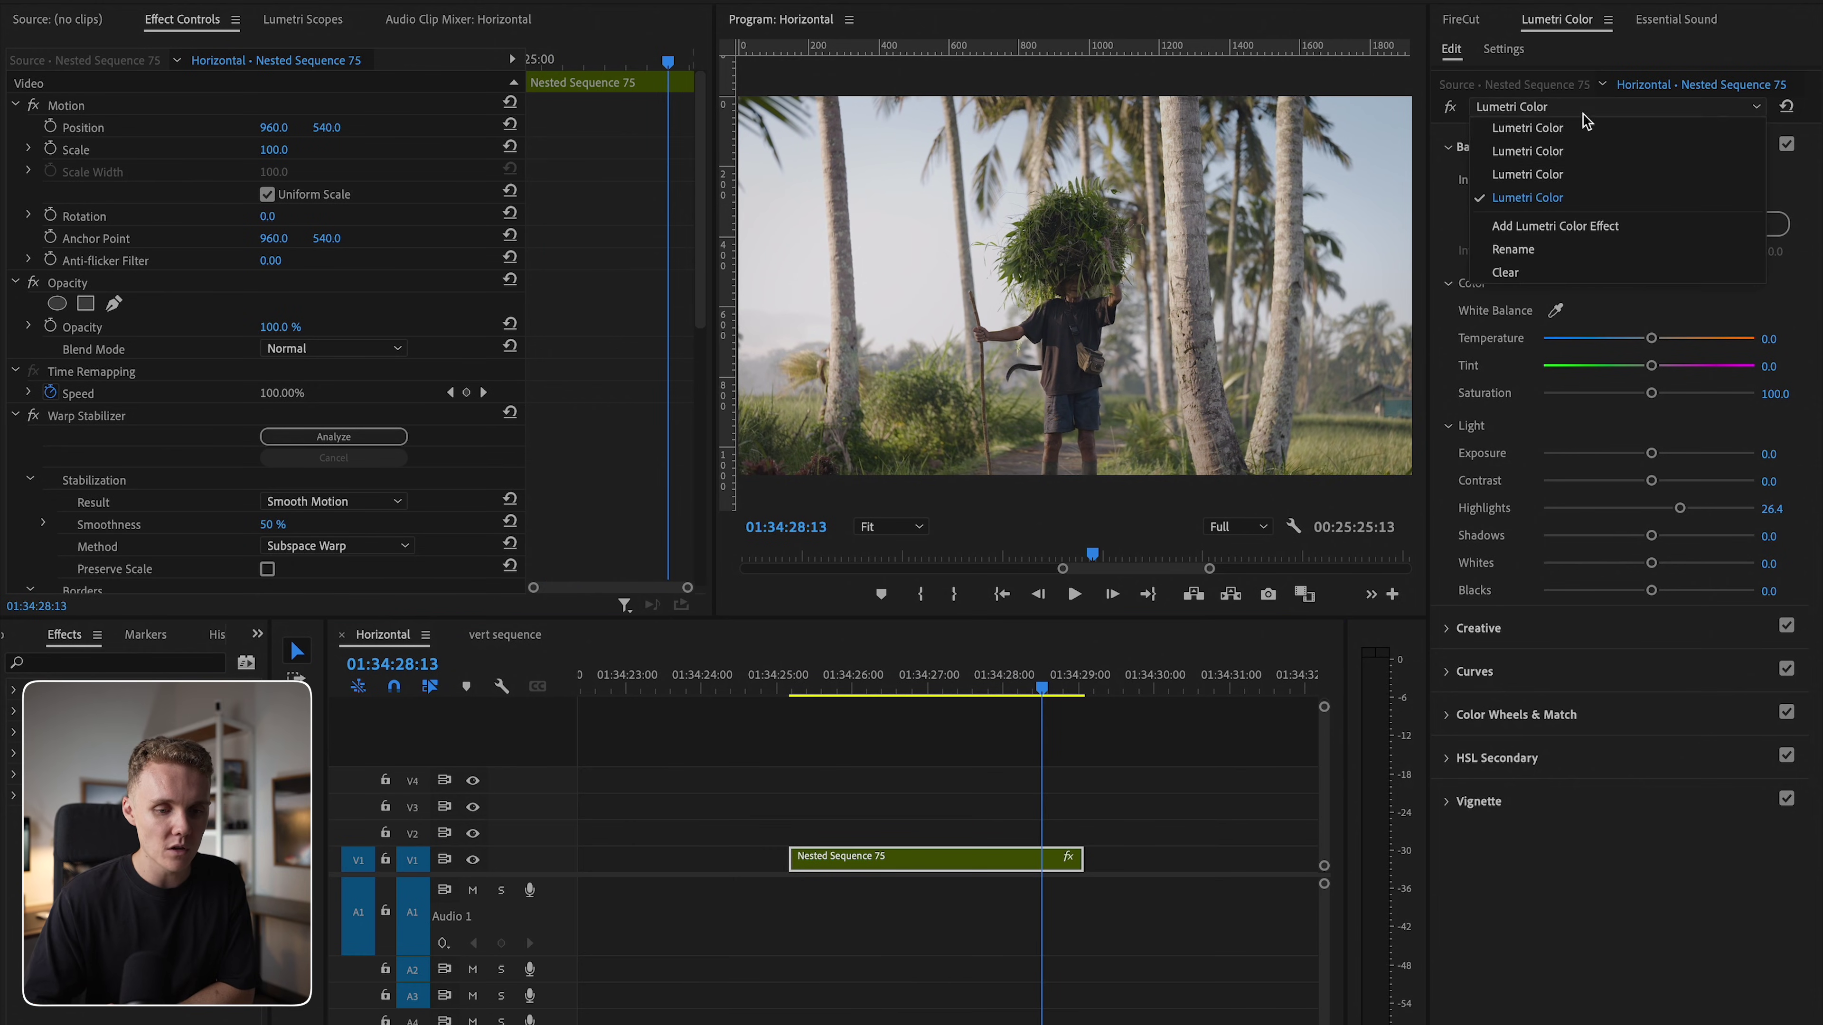
{"action": "left_click", "coordinate": [1618, 129]}
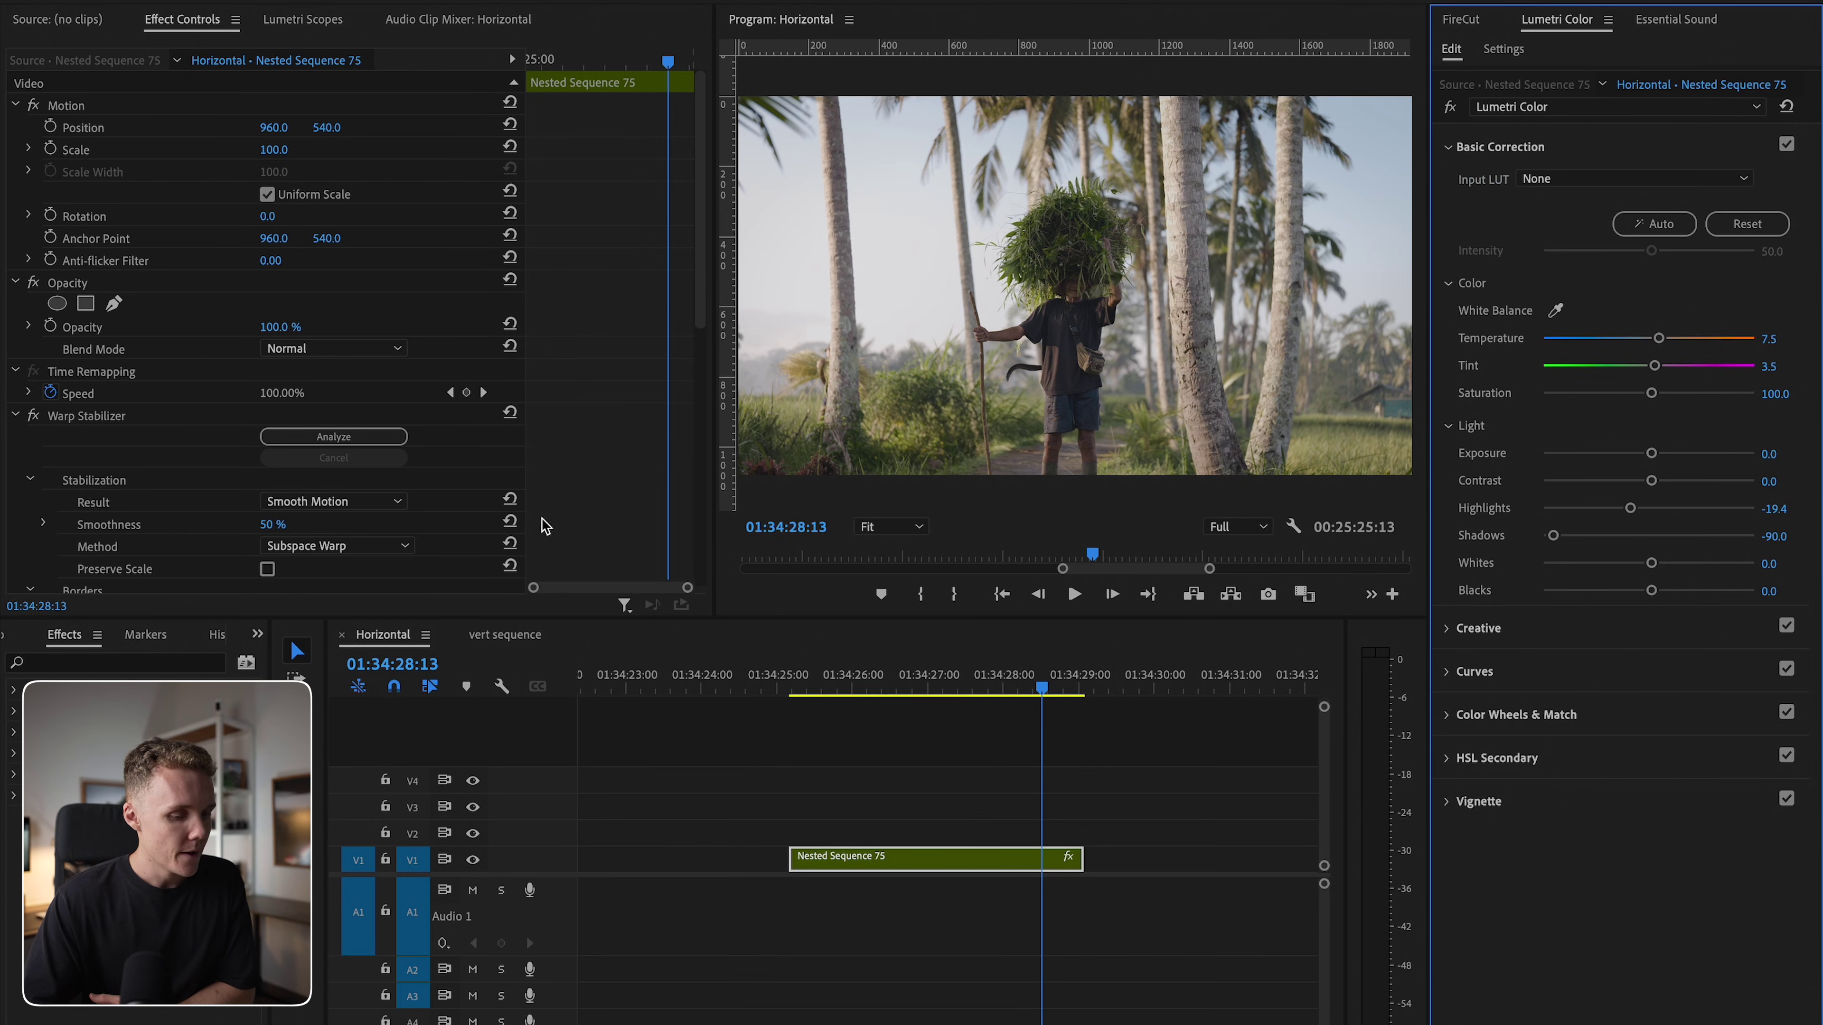
{"action": "left_click", "coordinate": [896, 531]}
{"action": "left_click", "coordinate": [915, 711]}
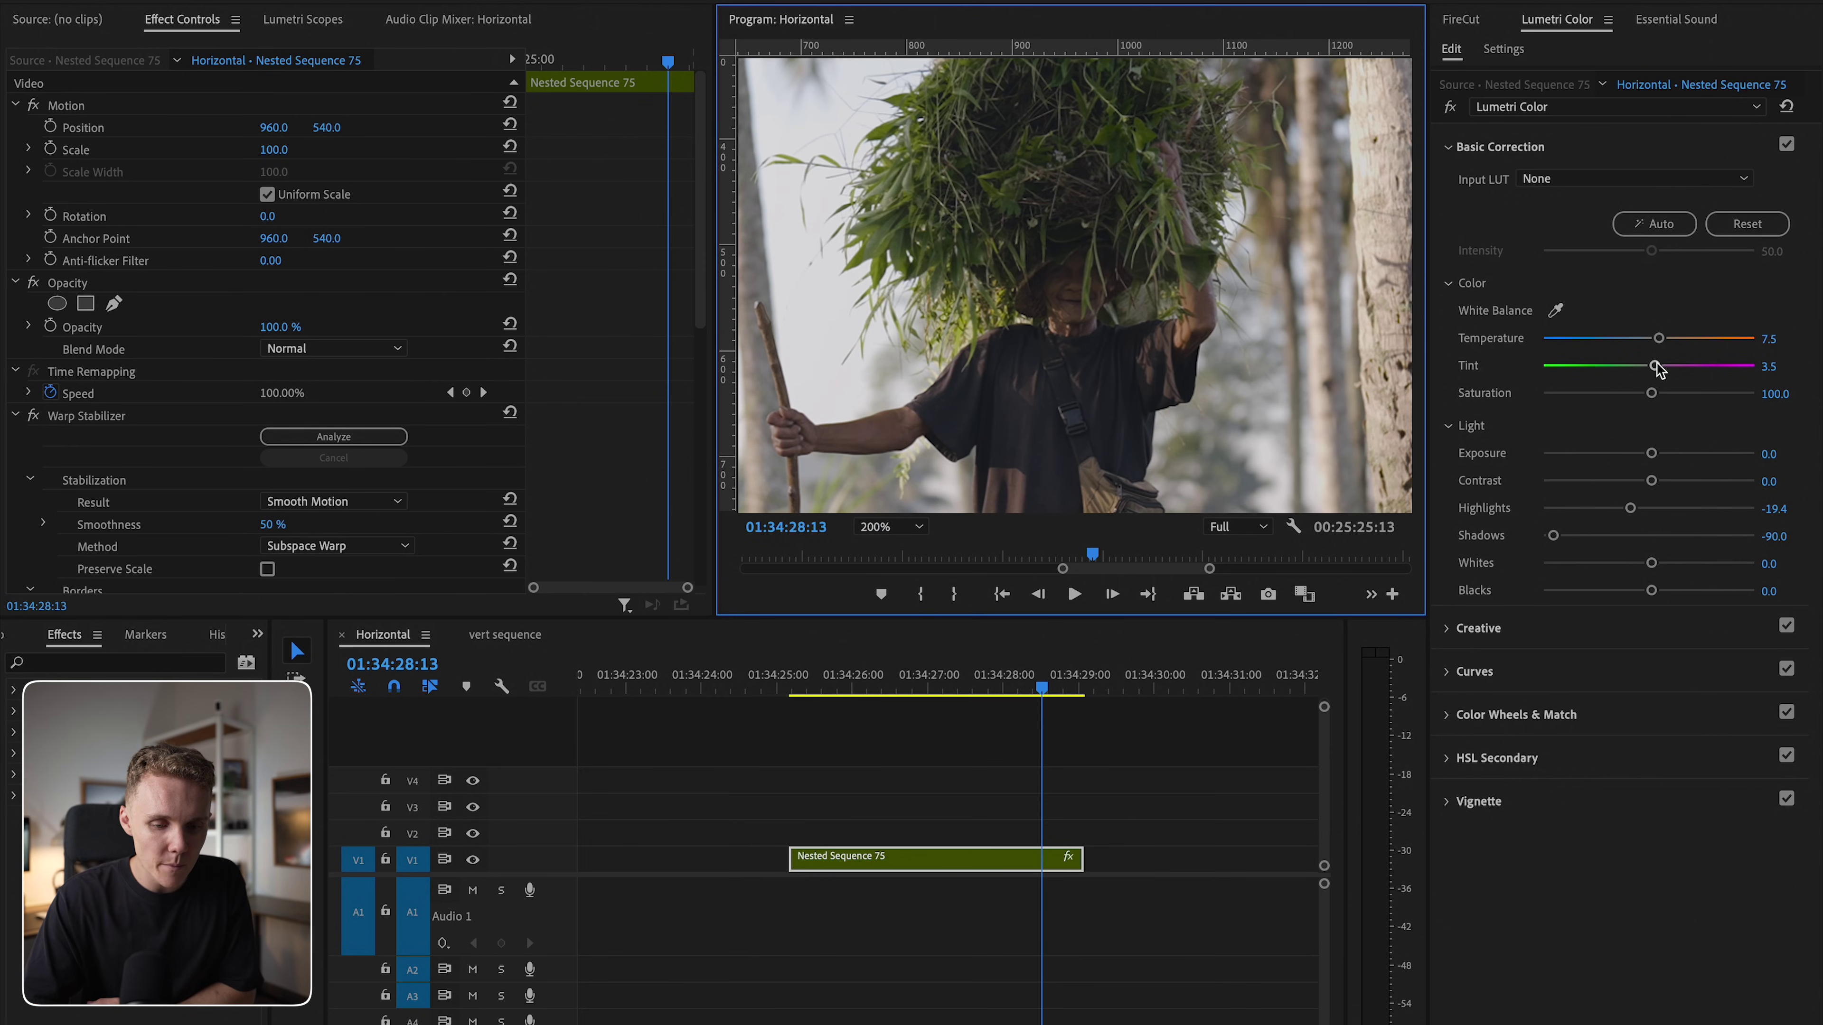
Step: Set Tint to 5.0, try 6.0, then settle back on 5.0
{"action": "left_click", "coordinate": [1775, 368]}
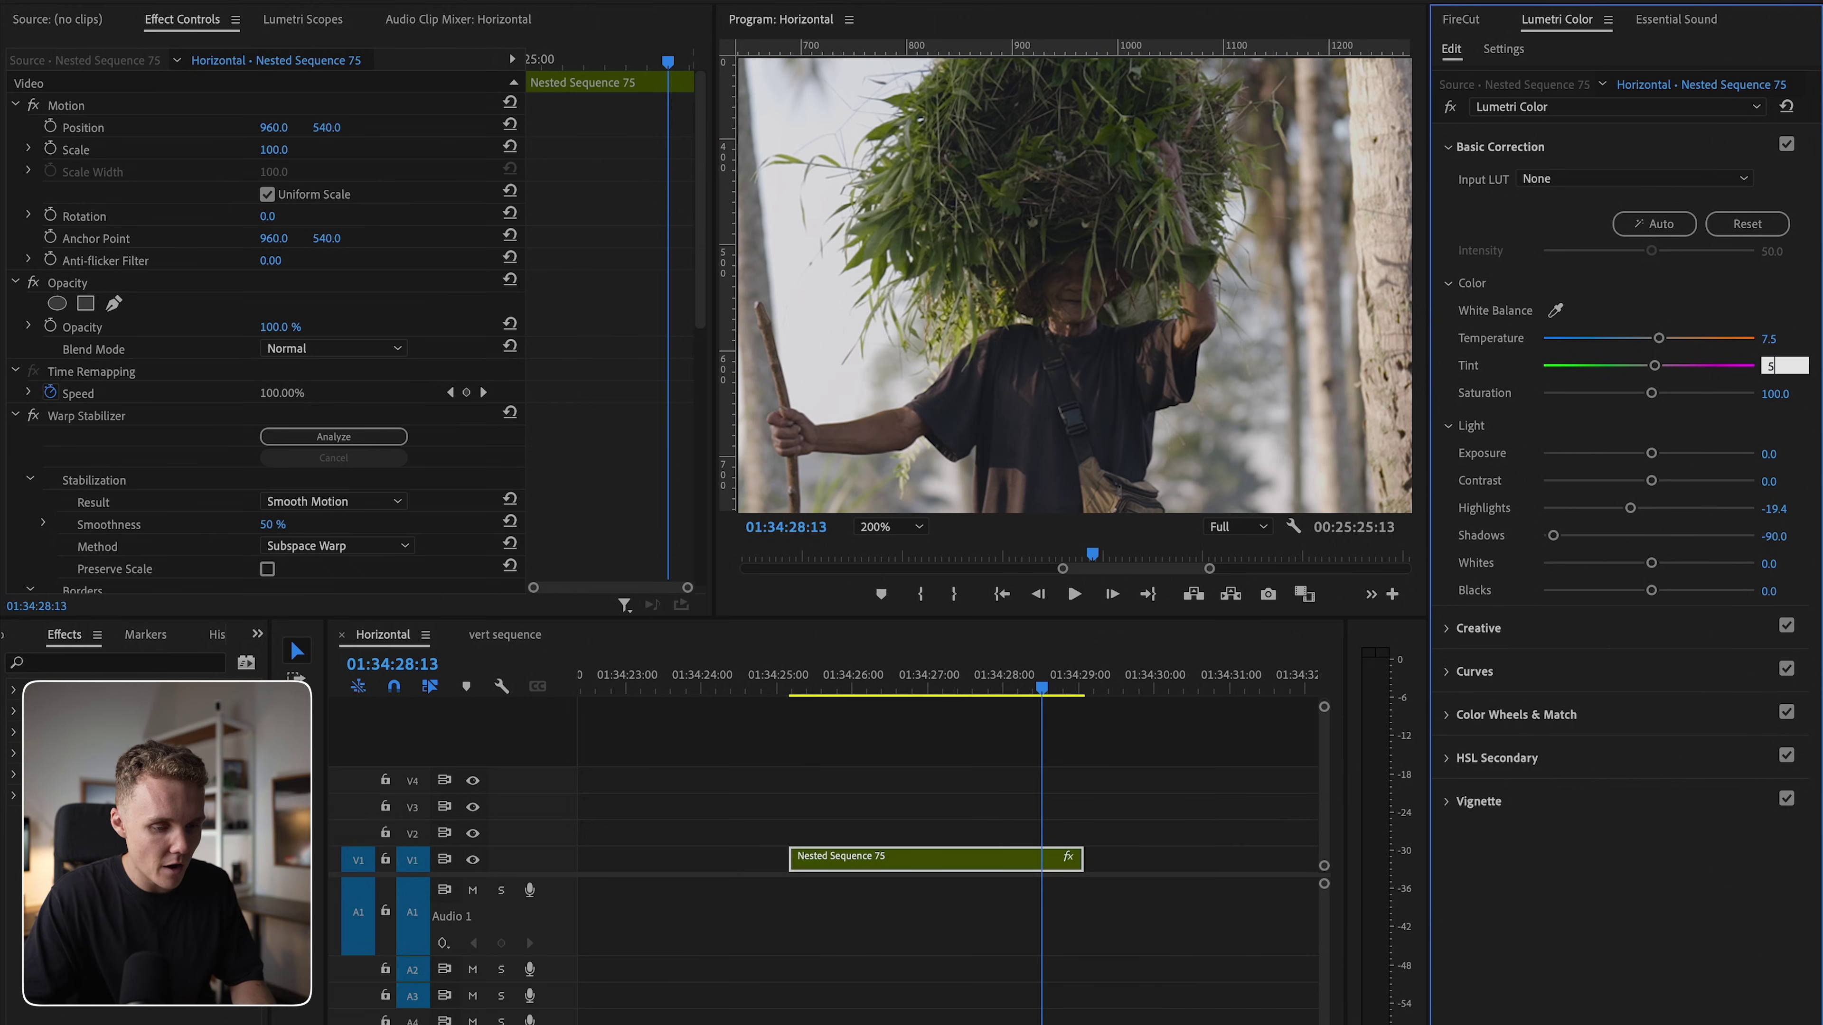
{"action": "key", "text": "Return"}
{"action": "left_click", "coordinate": [1779, 366]}
{"action": "type", "text": "6"}
{"action": "key", "text": "Return"}
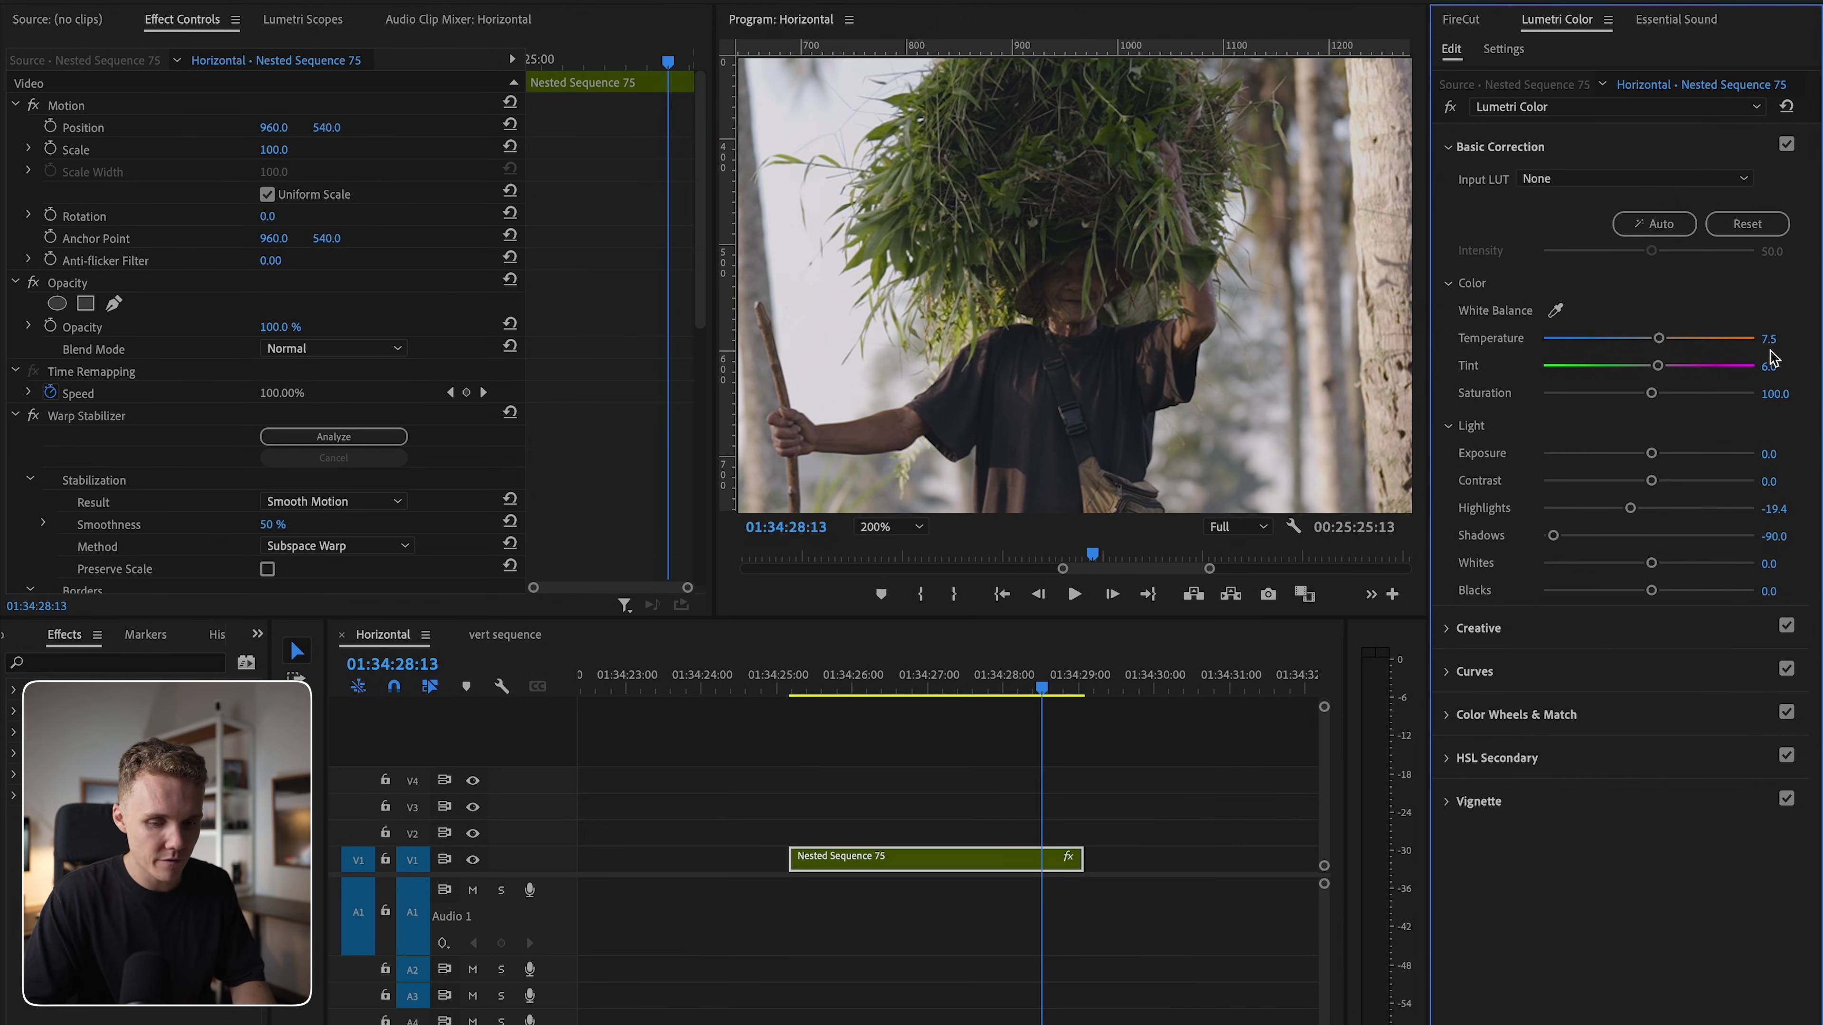
{"action": "left_click", "coordinate": [1783, 364]}
{"action": "key", "text": "Return"}
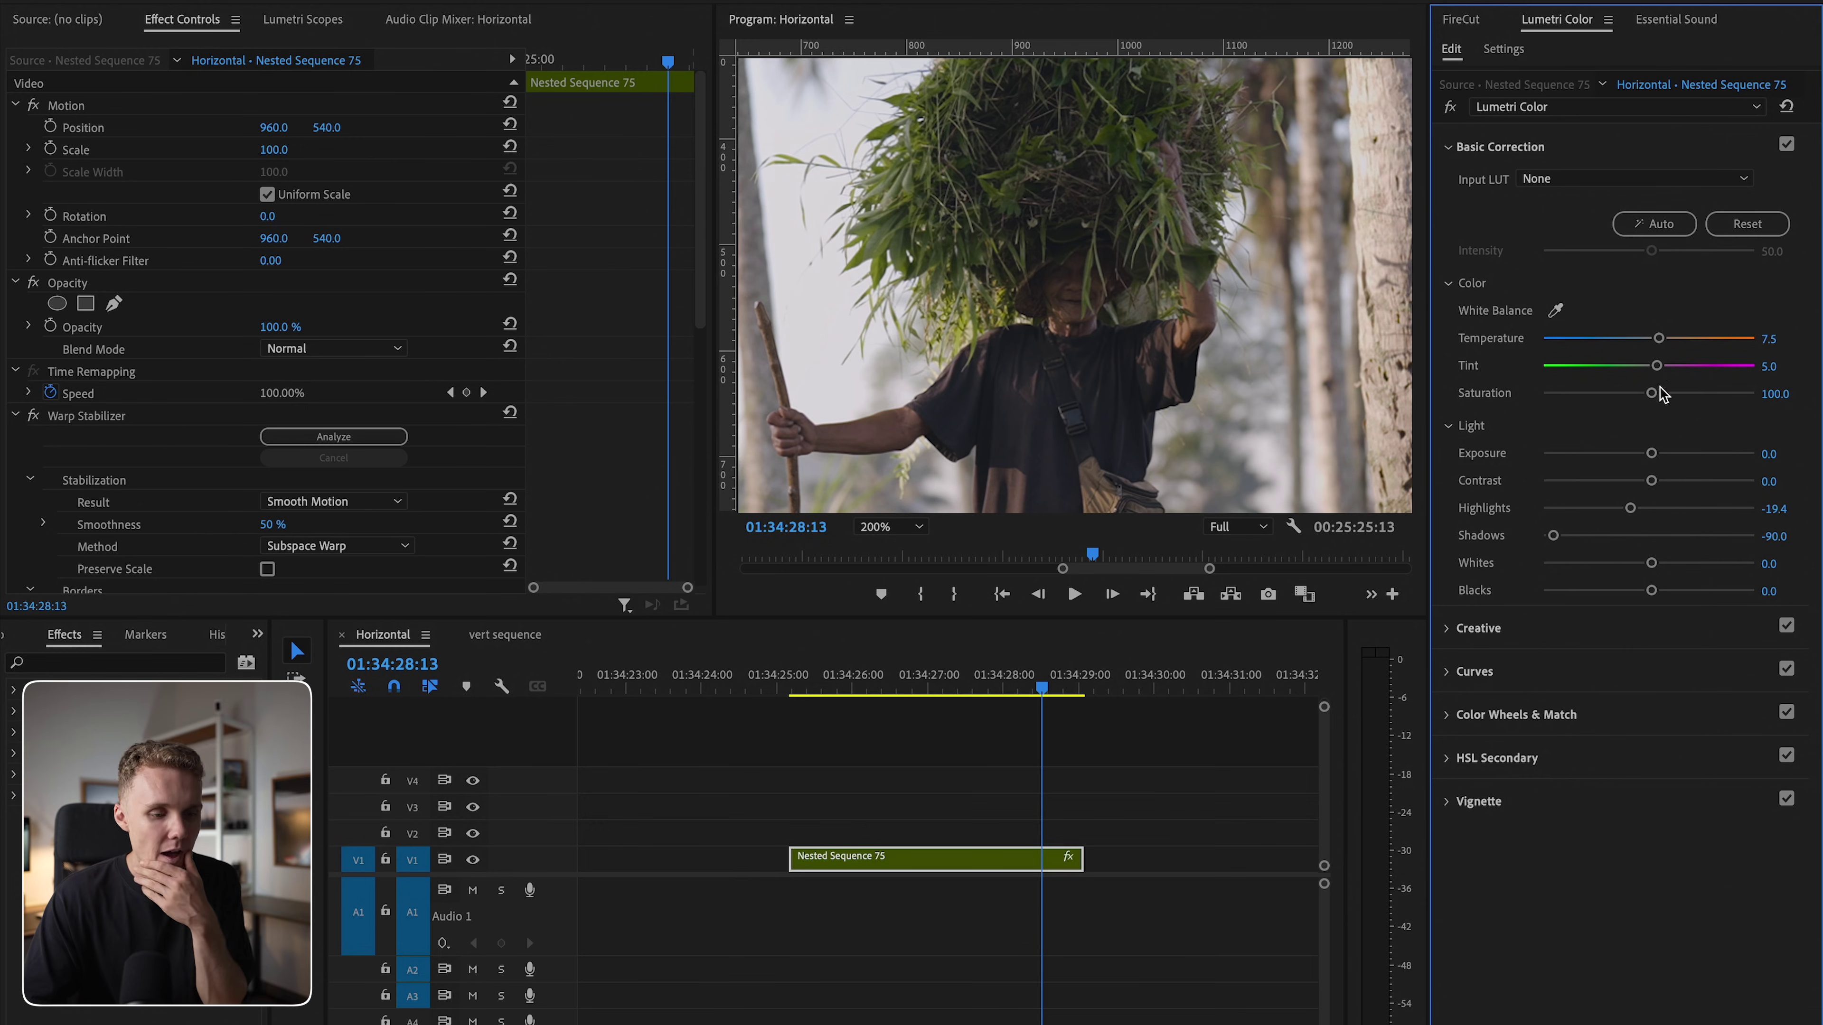
Step: Collapse Basic Correction, open Curves, and fit the whole frame in the preview
{"action": "left_click", "coordinate": [1535, 678]}
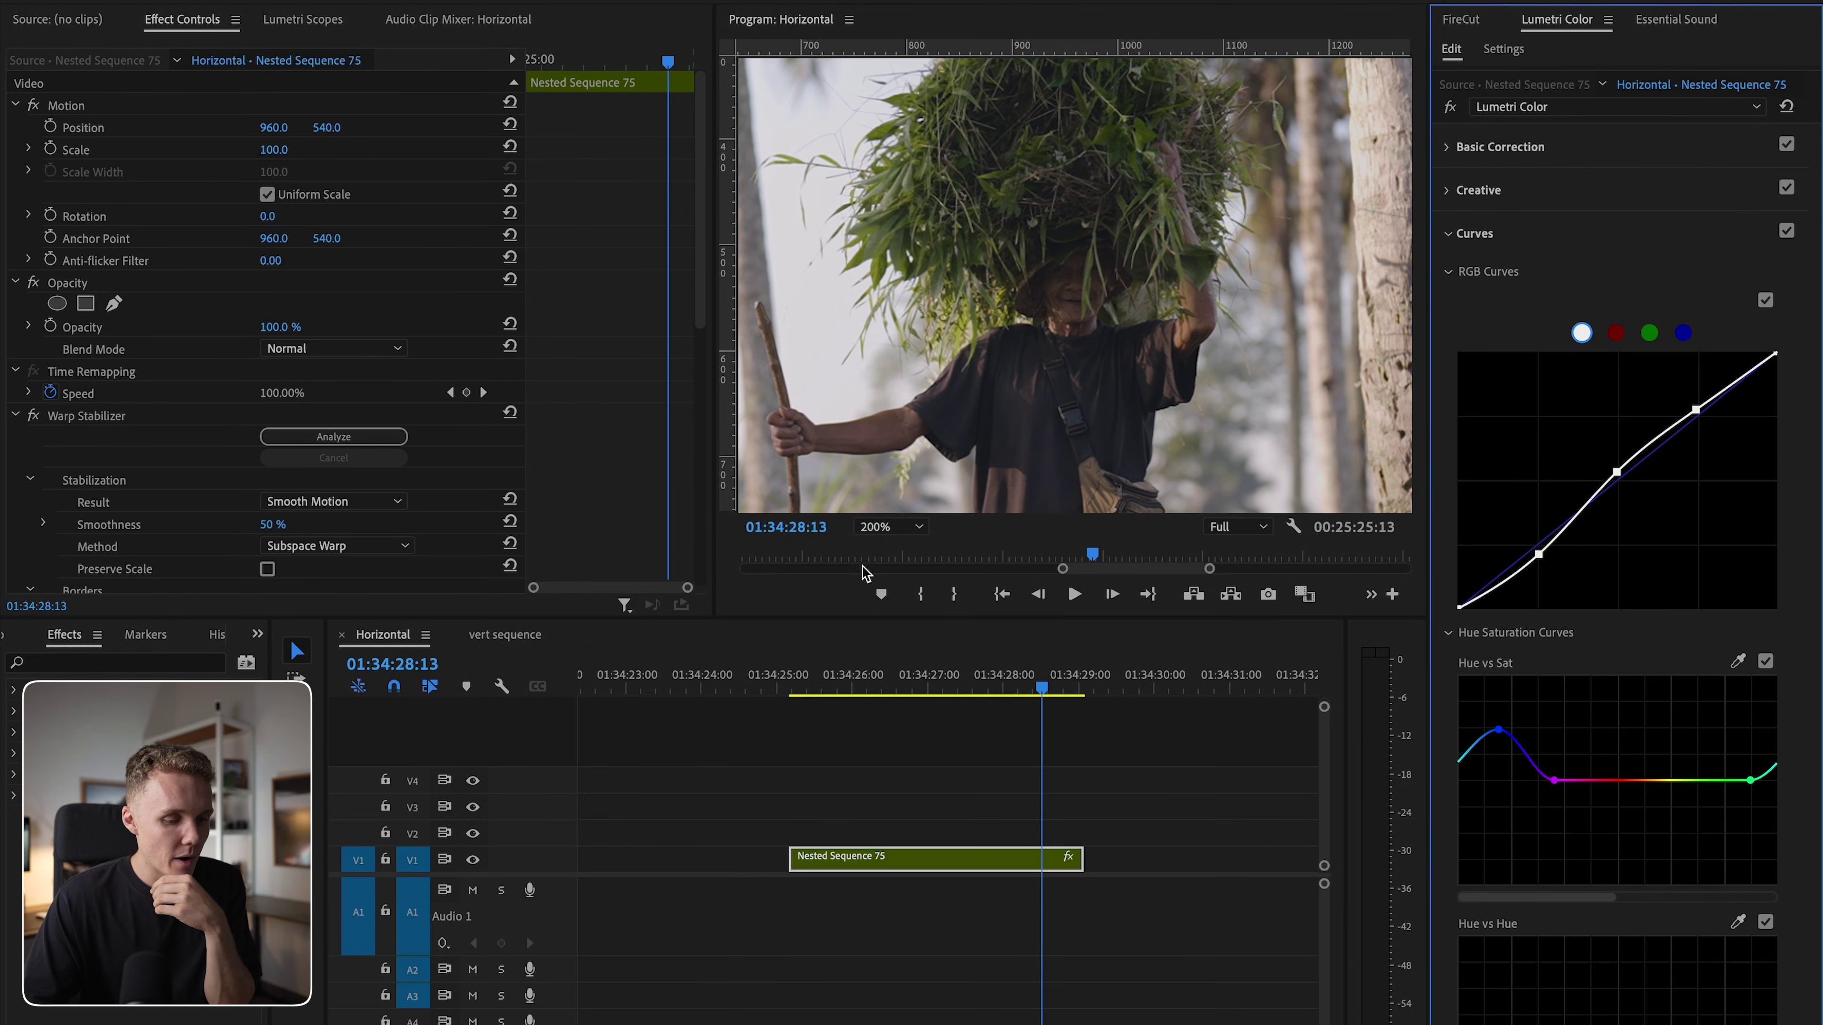
{"action": "left_click", "coordinate": [913, 517]}
{"action": "left_click", "coordinate": [907, 526]}
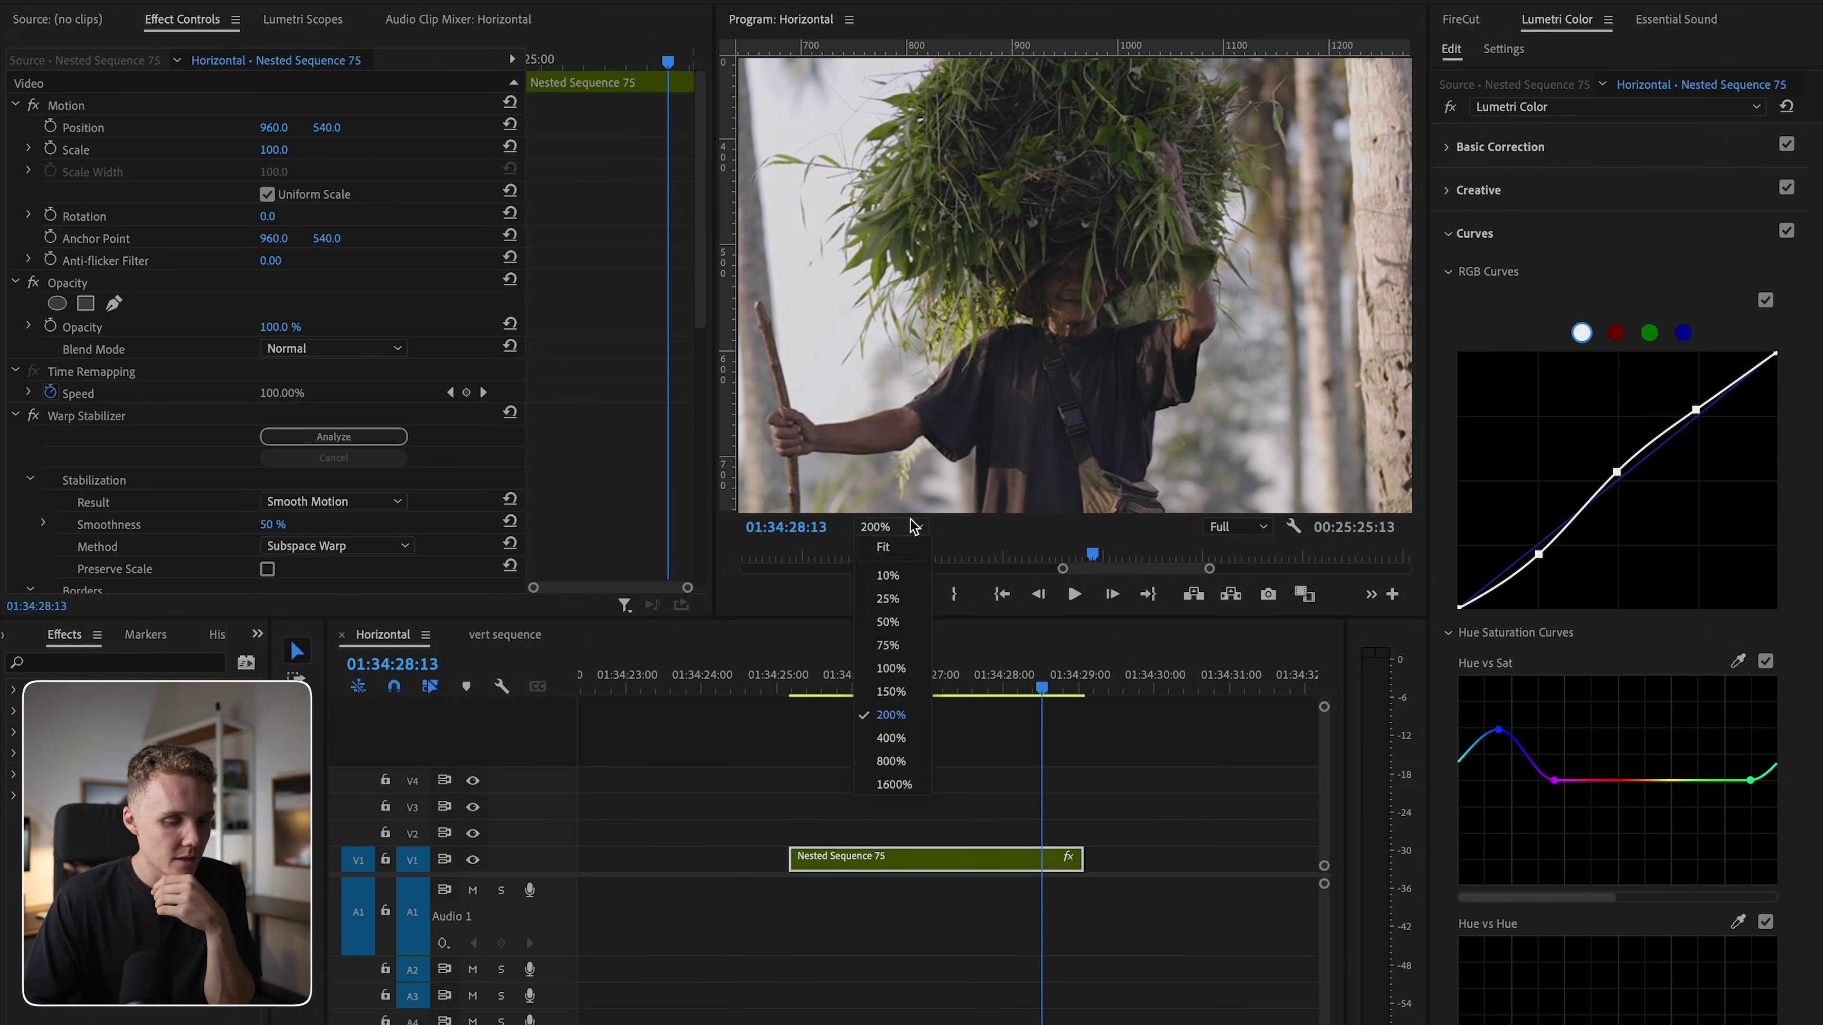
{"action": "left_click", "coordinate": [1608, 665]}
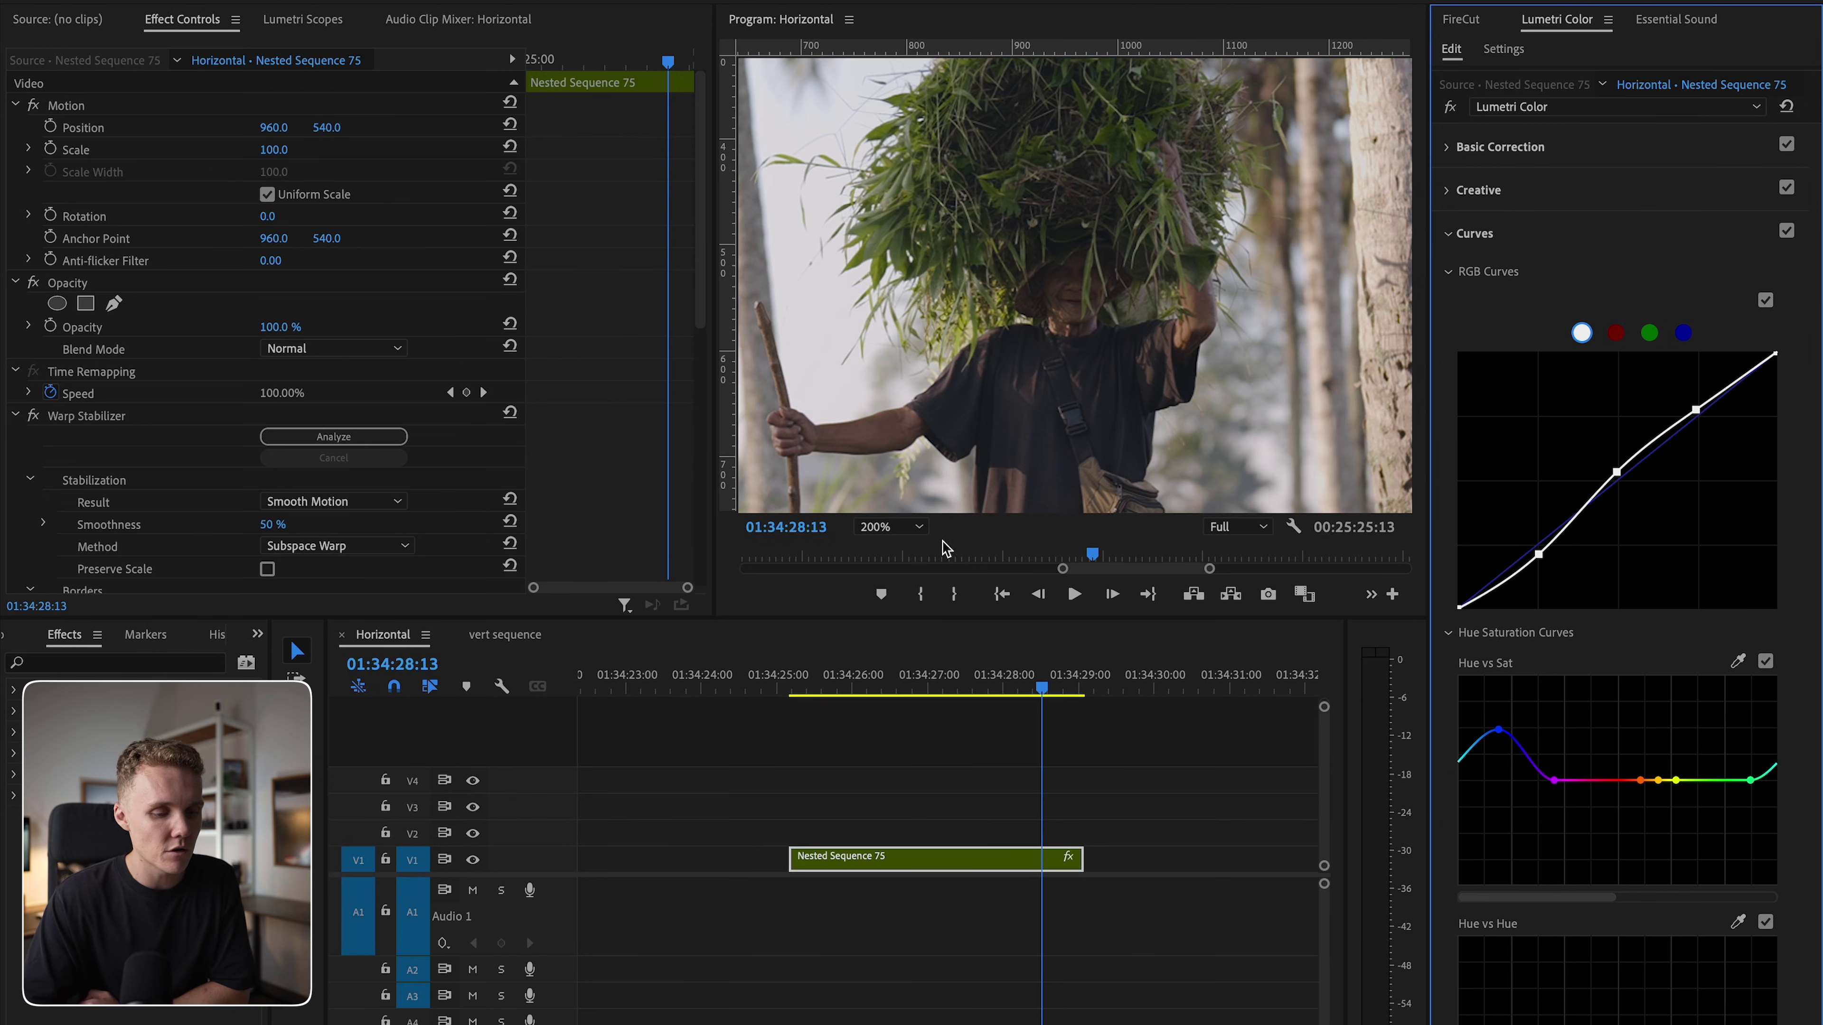
{"action": "left_click", "coordinate": [890, 527]}
{"action": "left_click", "coordinate": [914, 550]}
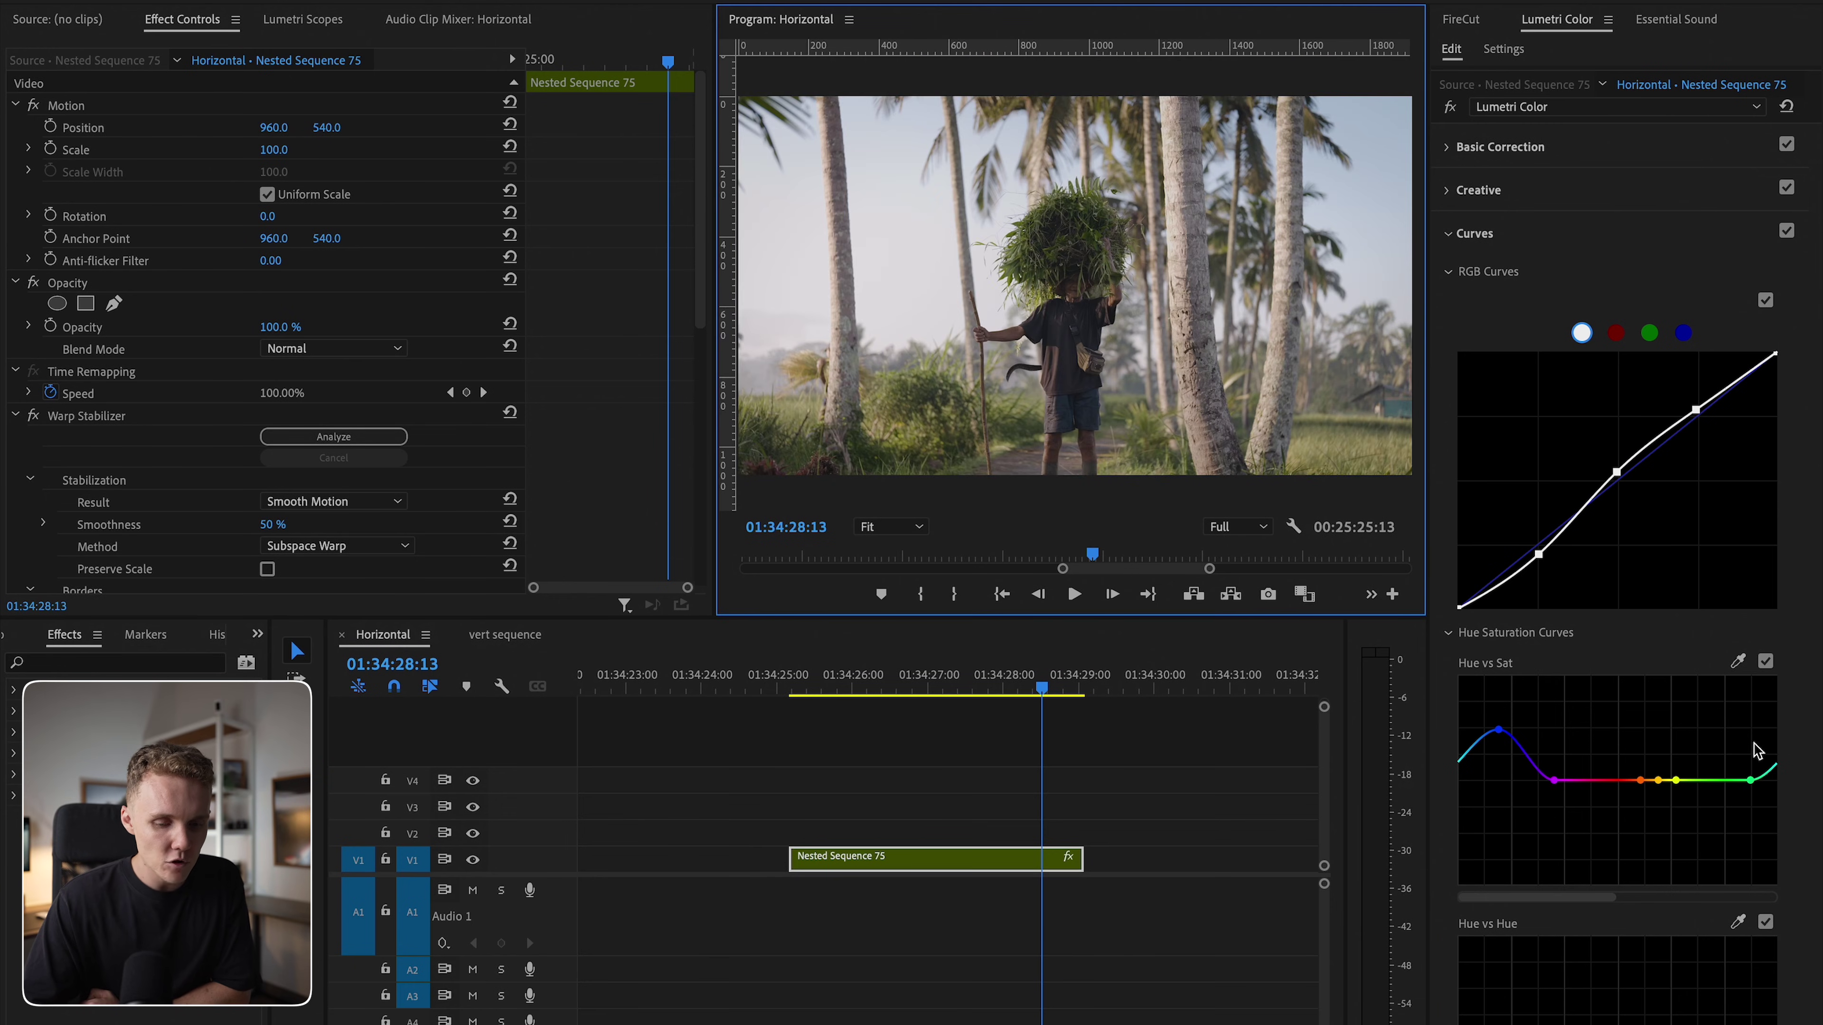
Step: Add Hue vs Sat points and pull the yellow point down to reduce yellow-green saturation
{"action": "left_click", "coordinate": [1698, 780]}
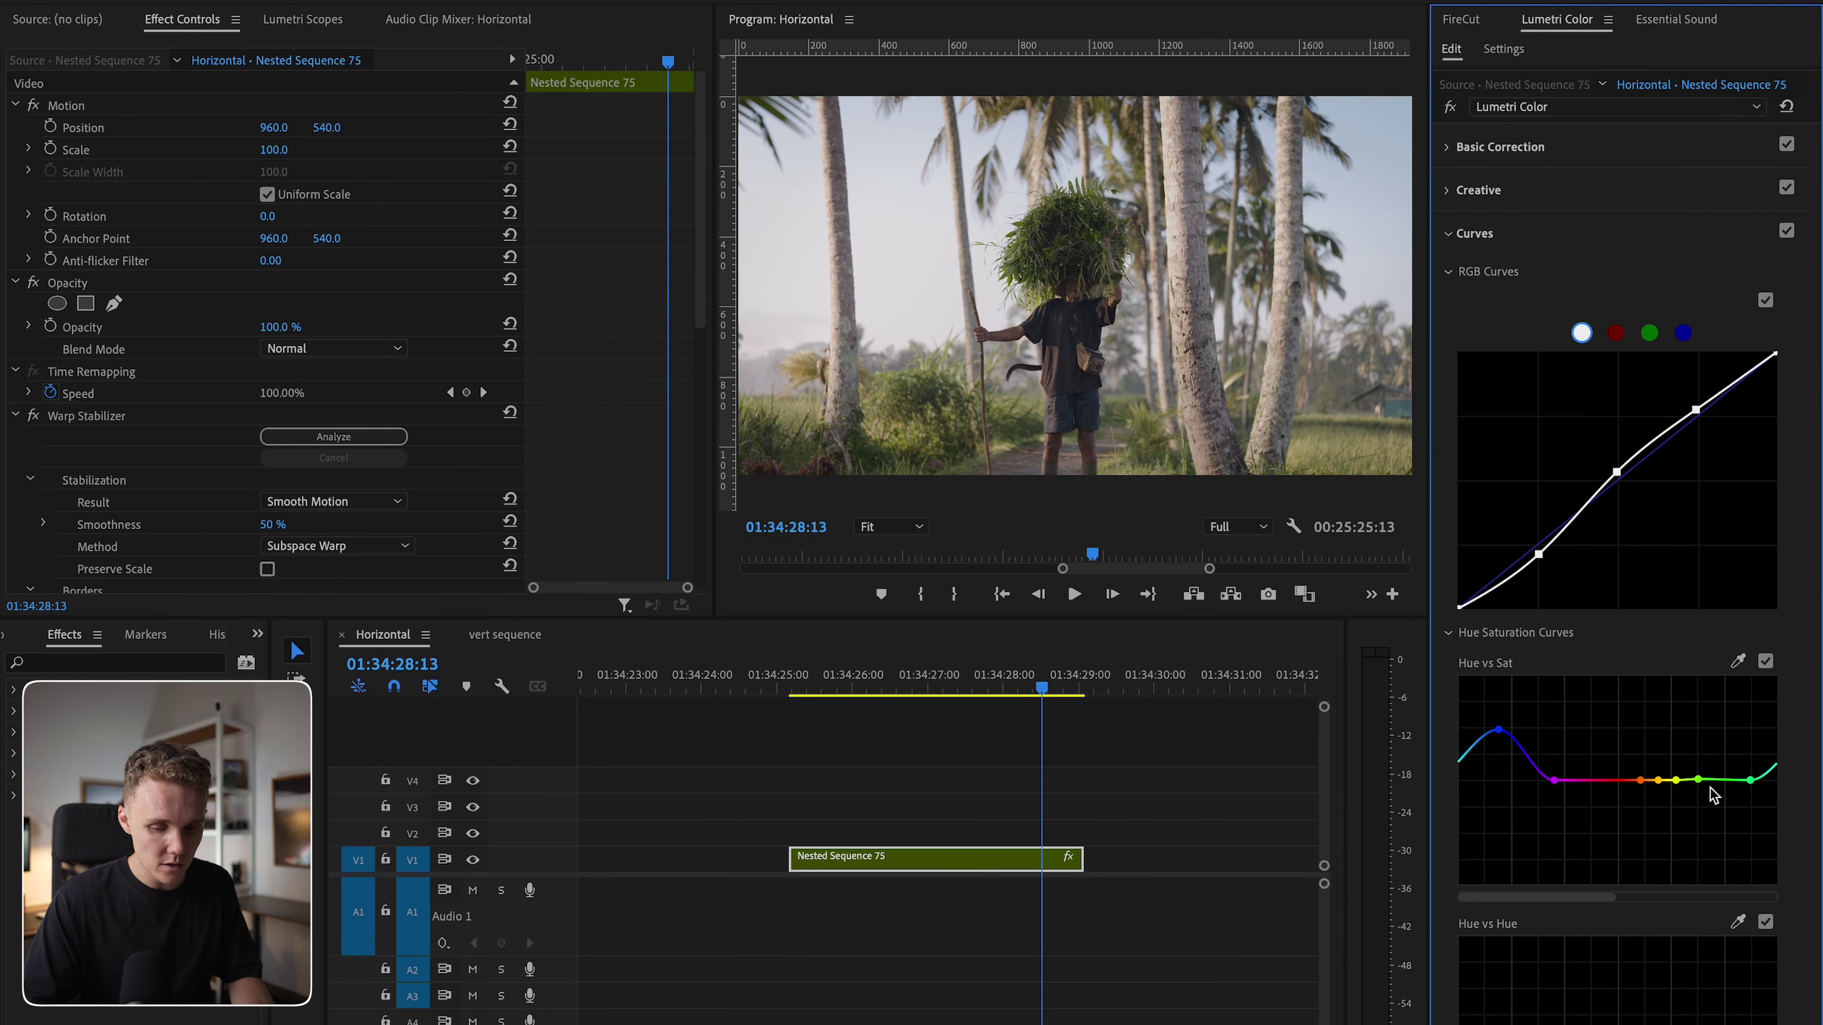
{"action": "left_click", "coordinate": [1696, 780]}
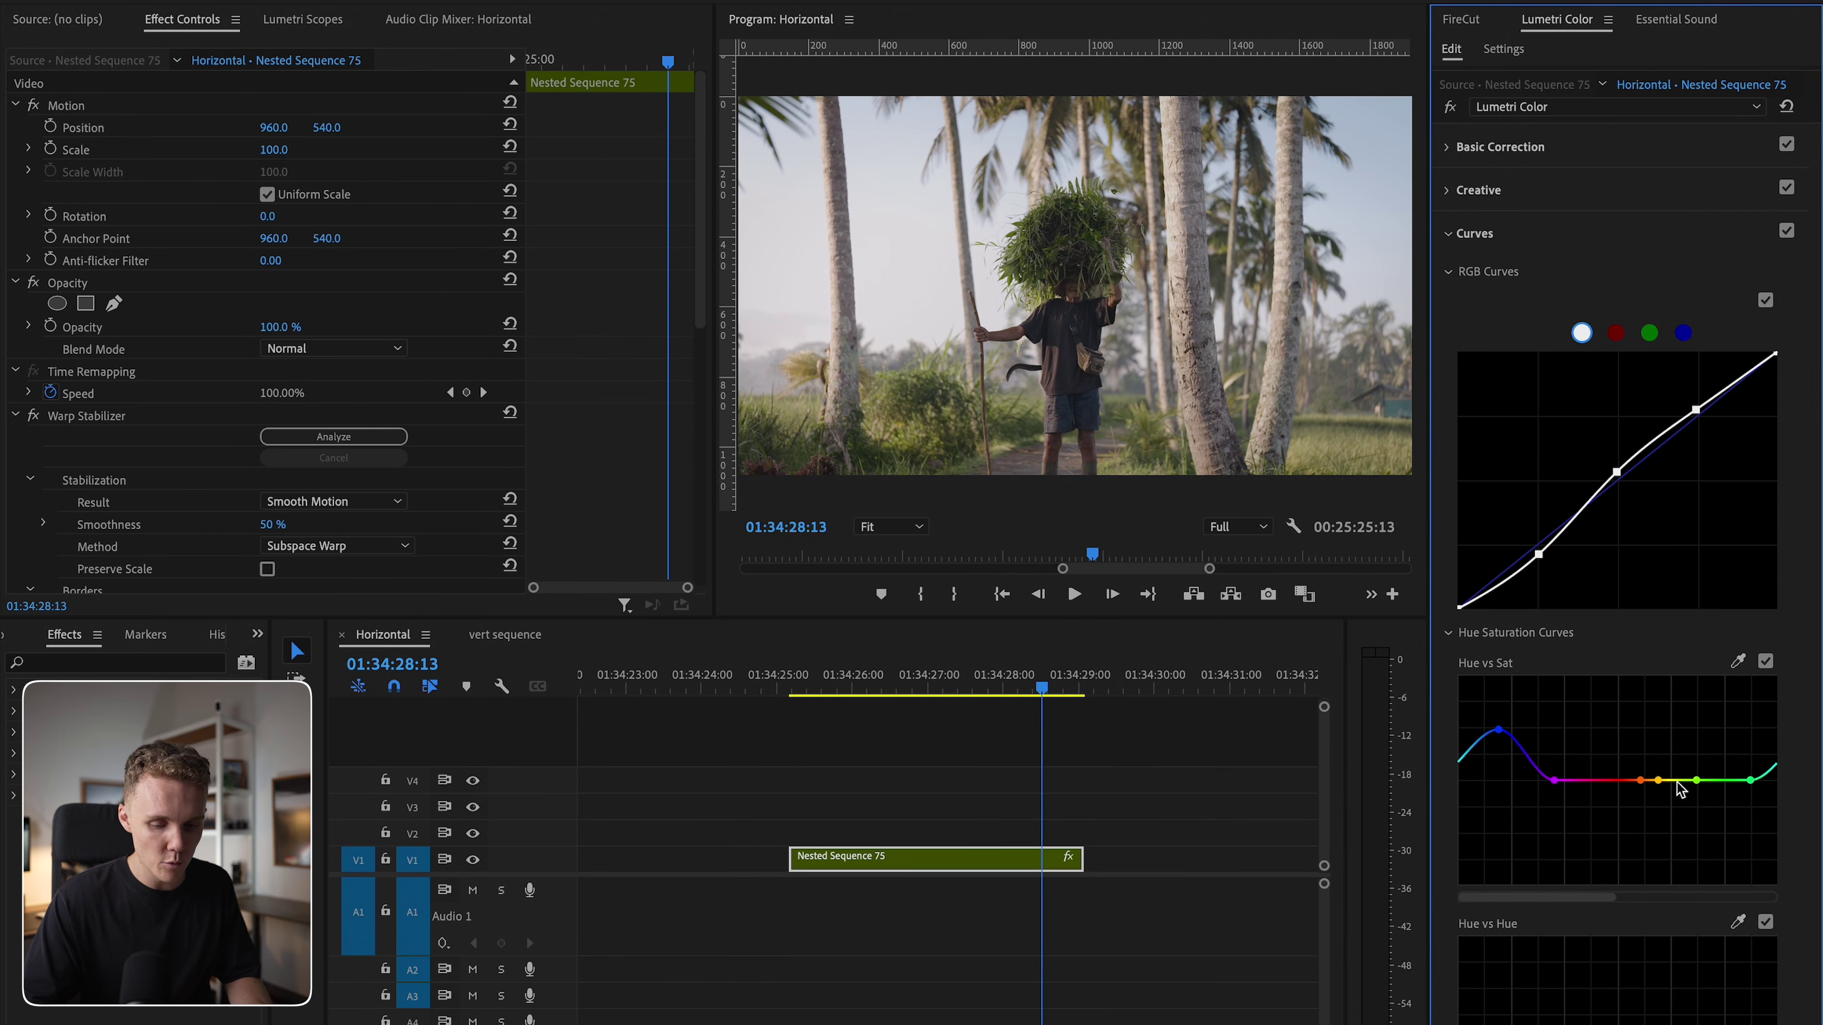
{"action": "left_click", "coordinate": [1659, 782]}
{"action": "left_click_drag", "start_coordinate": [1660, 784], "coordinate": [1669, 798]}
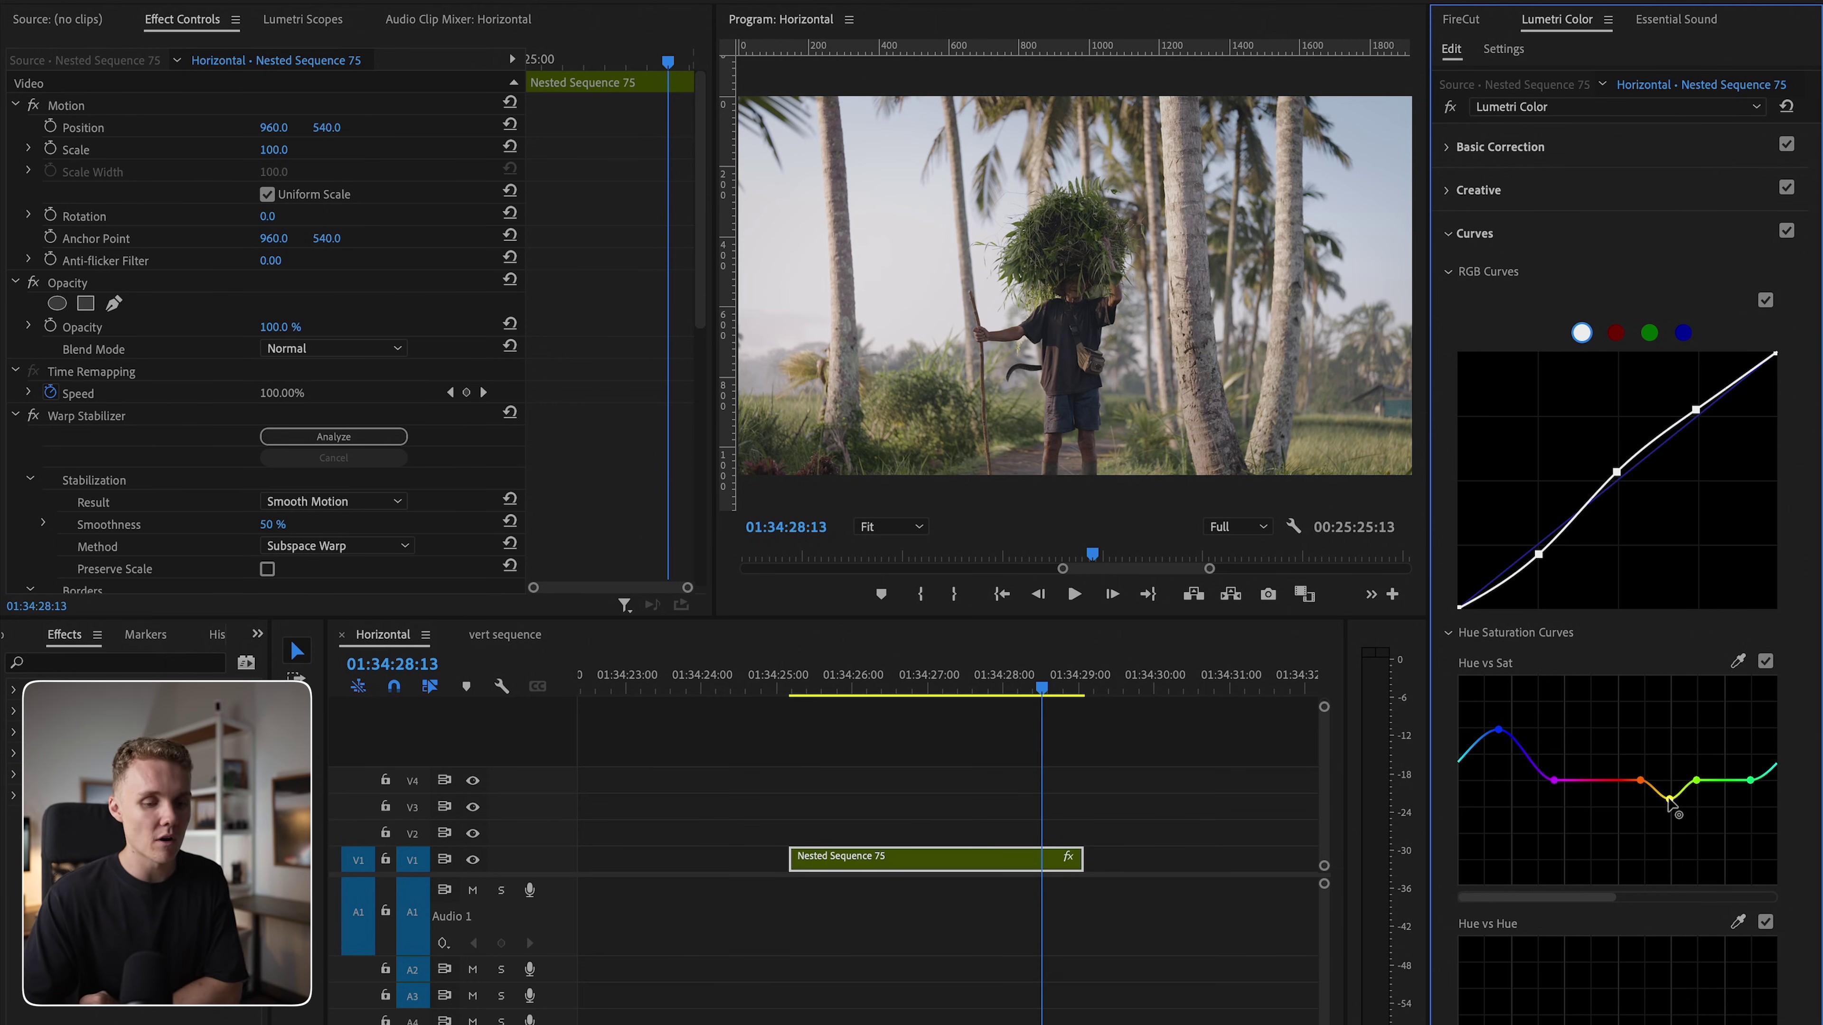
{"action": "left_click", "coordinate": [1524, 104]}
Step: Add a fifth Lumetri Color with an ellipse mask enlarged over the lower-right grass, feathered 126
{"action": "left_click", "coordinate": [1580, 237]}
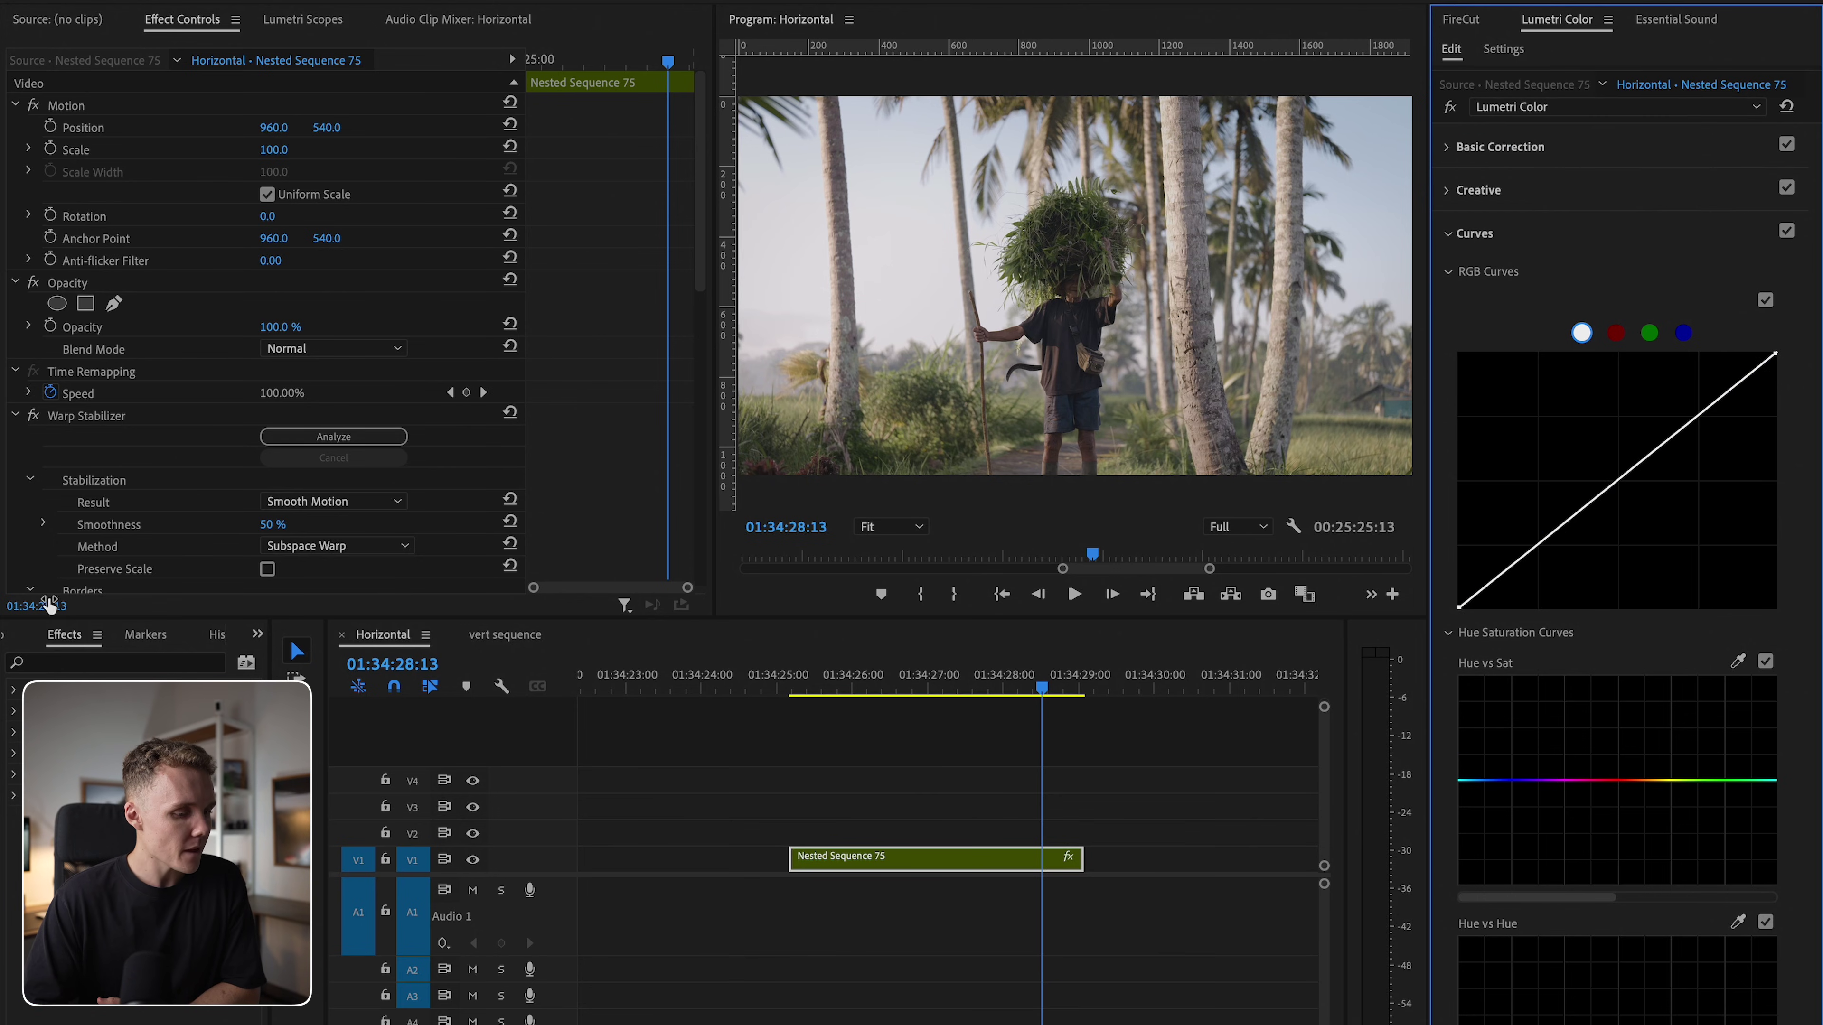
{"action": "left_click", "coordinate": [15, 416]}
{"action": "scroll", "coordinate": [125, 485], "scroll_direction": "down", "scroll_amount": 4}
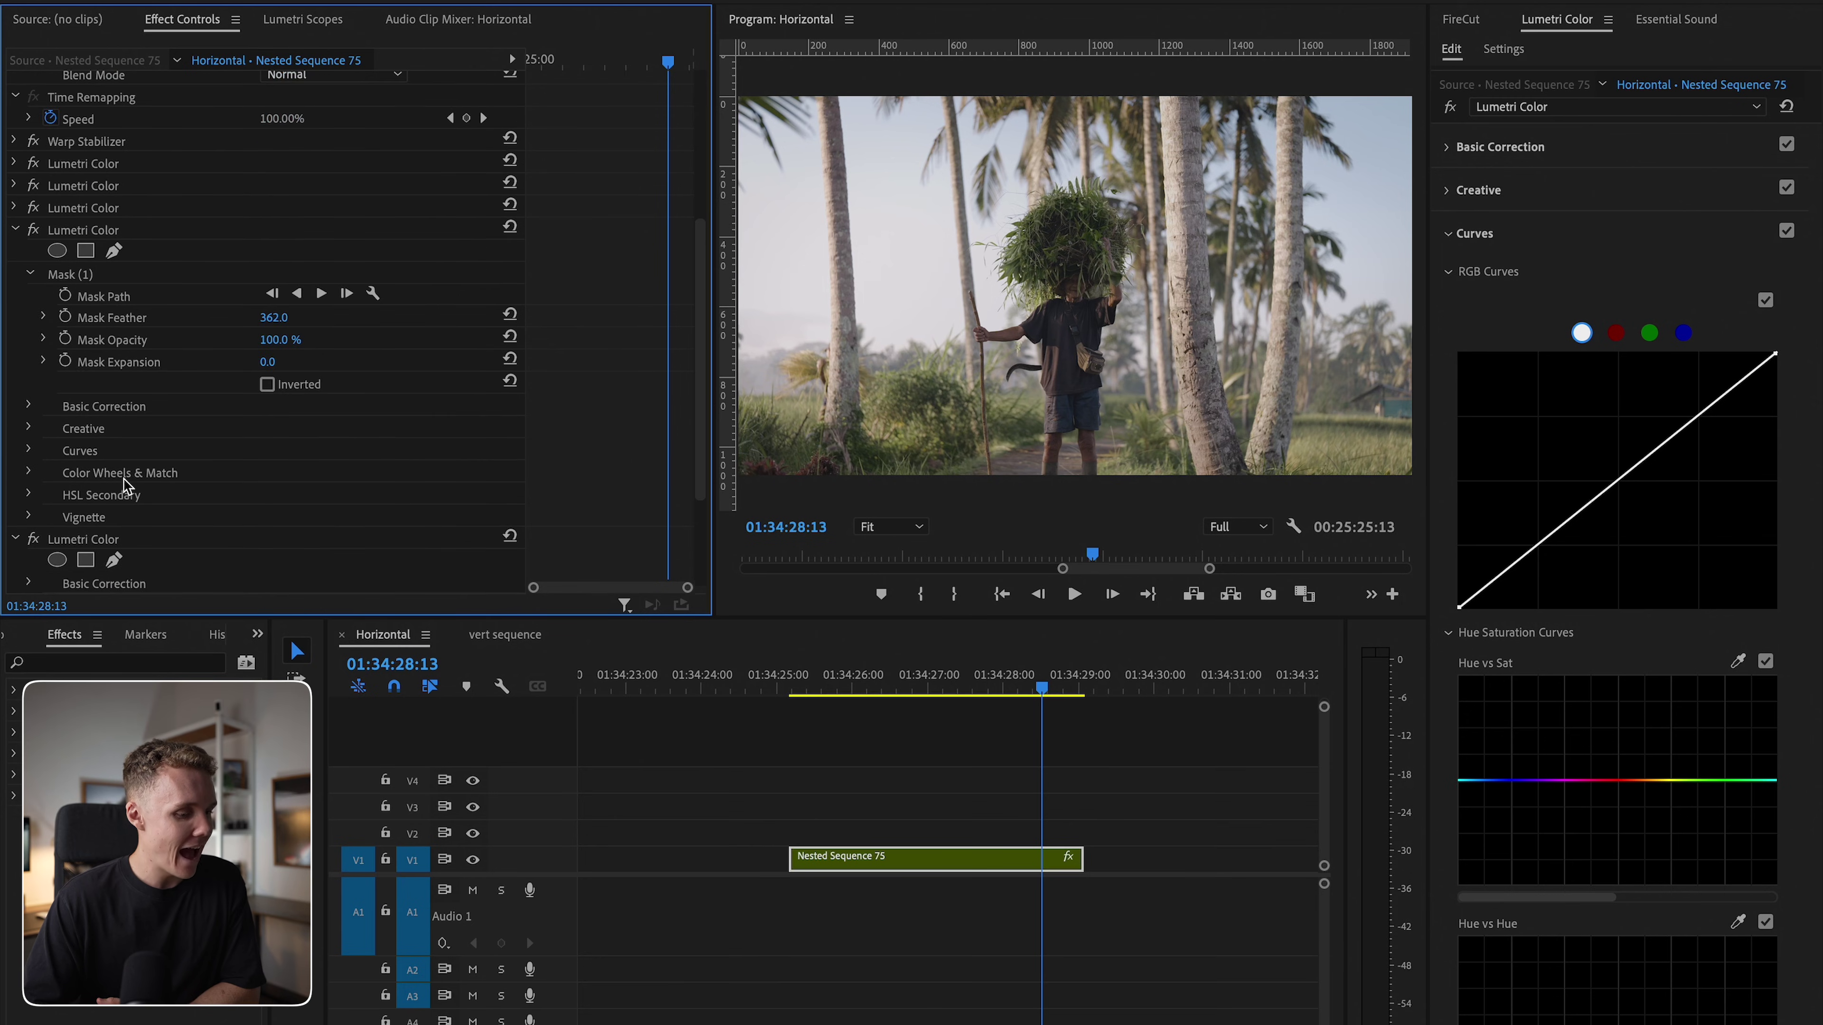
{"action": "left_click", "coordinate": [16, 229]}
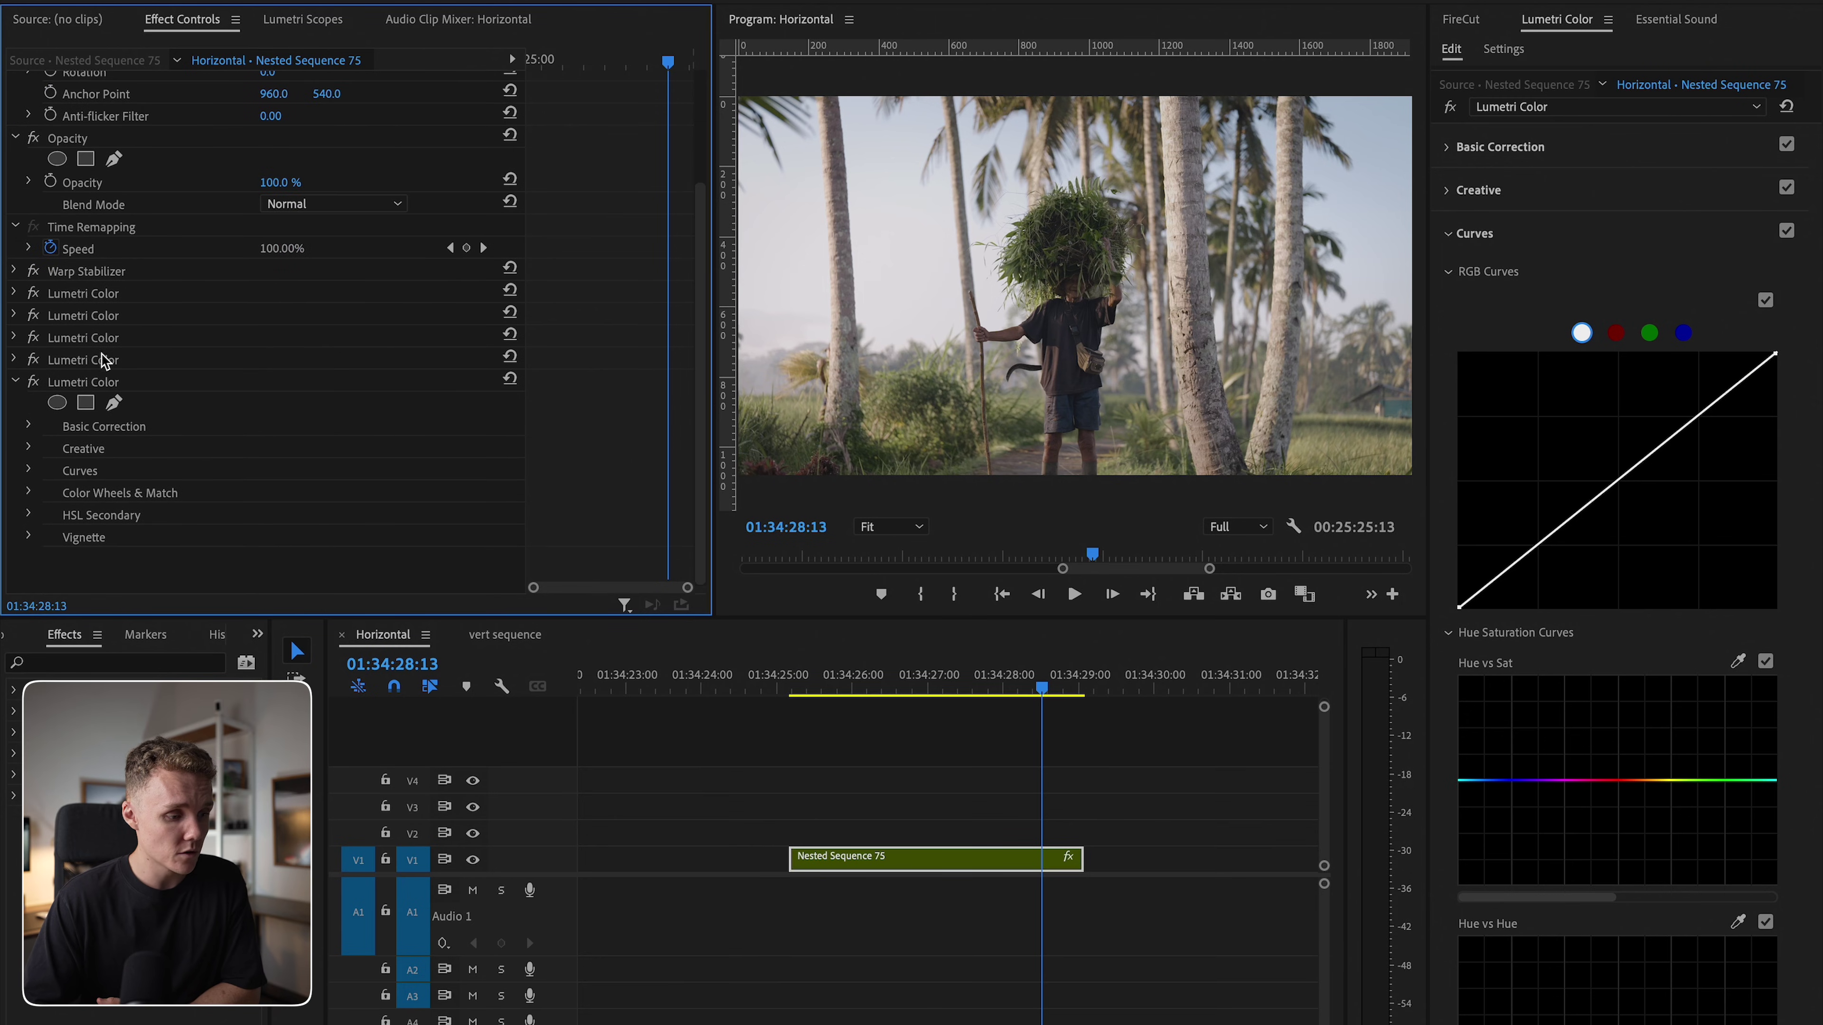
{"action": "left_click", "coordinate": [58, 403]}
{"action": "left_click_drag", "start_coordinate": [1002, 407], "coordinate": [1233, 451]}
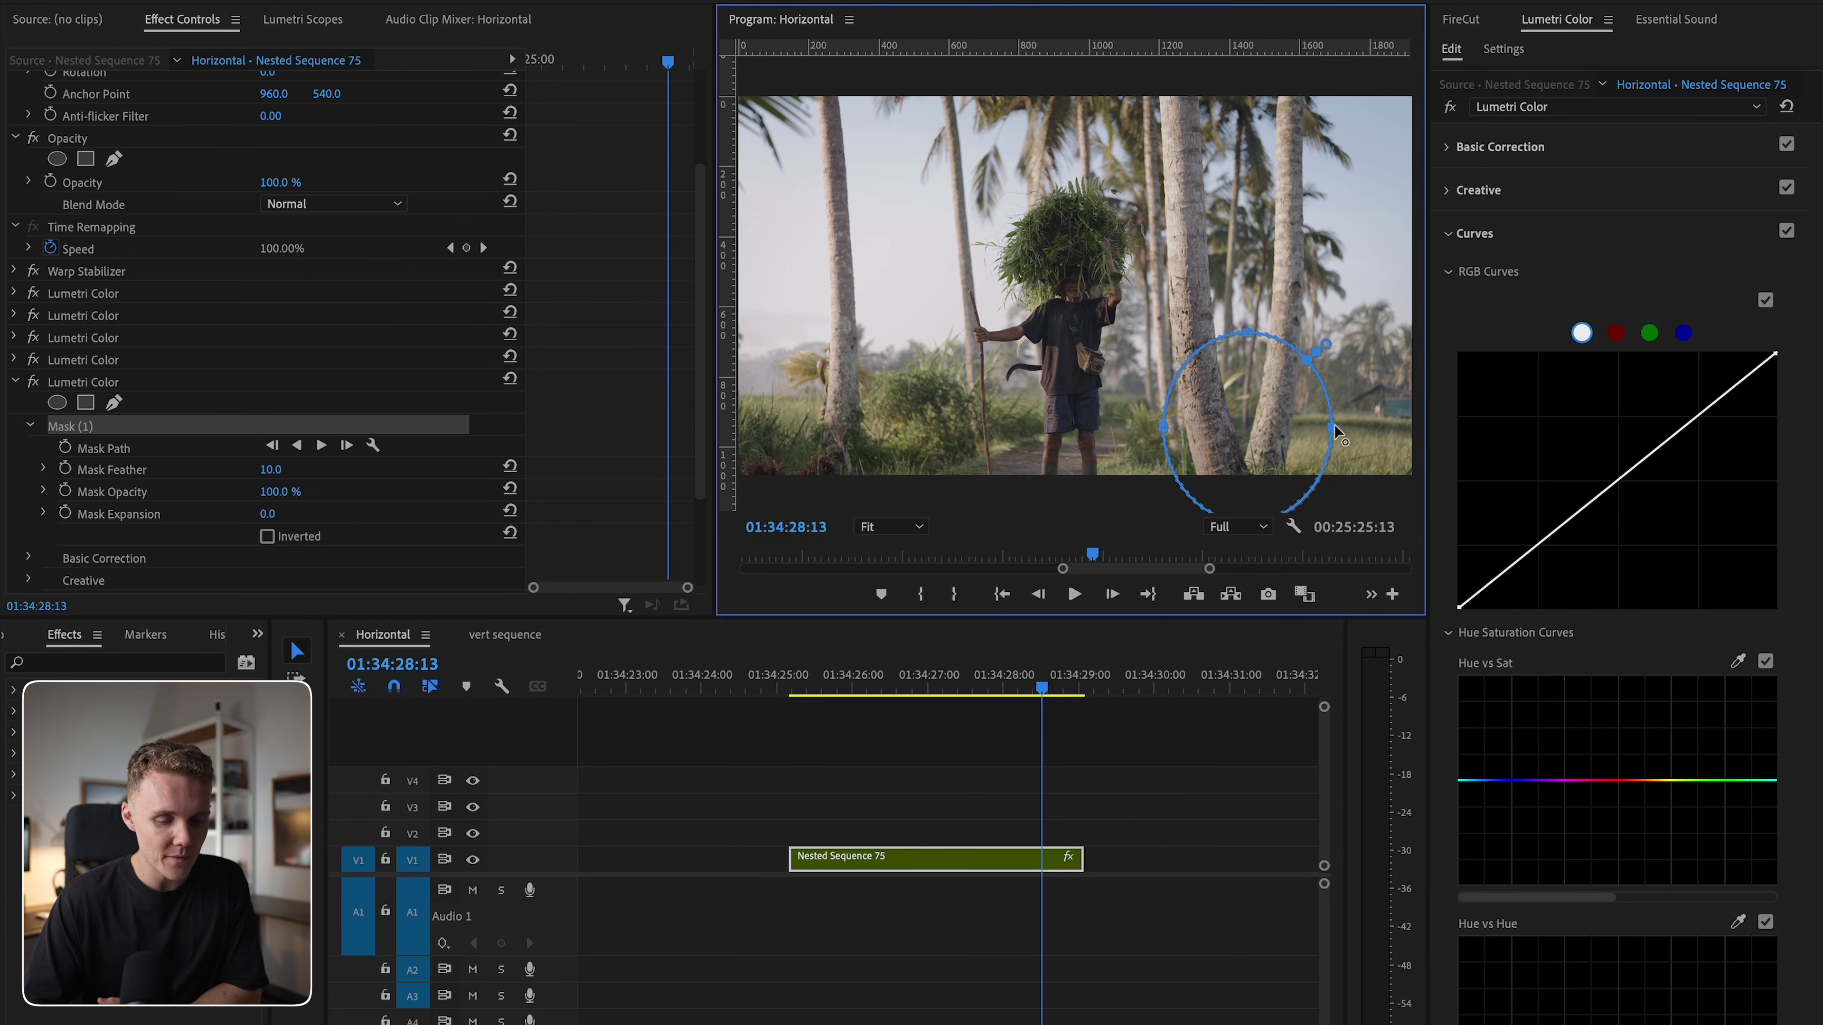
{"action": "left_click_drag", "start_coordinate": [1372, 432], "coordinate": [1457, 479]}
{"action": "left_click_drag", "start_coordinate": [275, 469], "coordinate": [321, 469]}
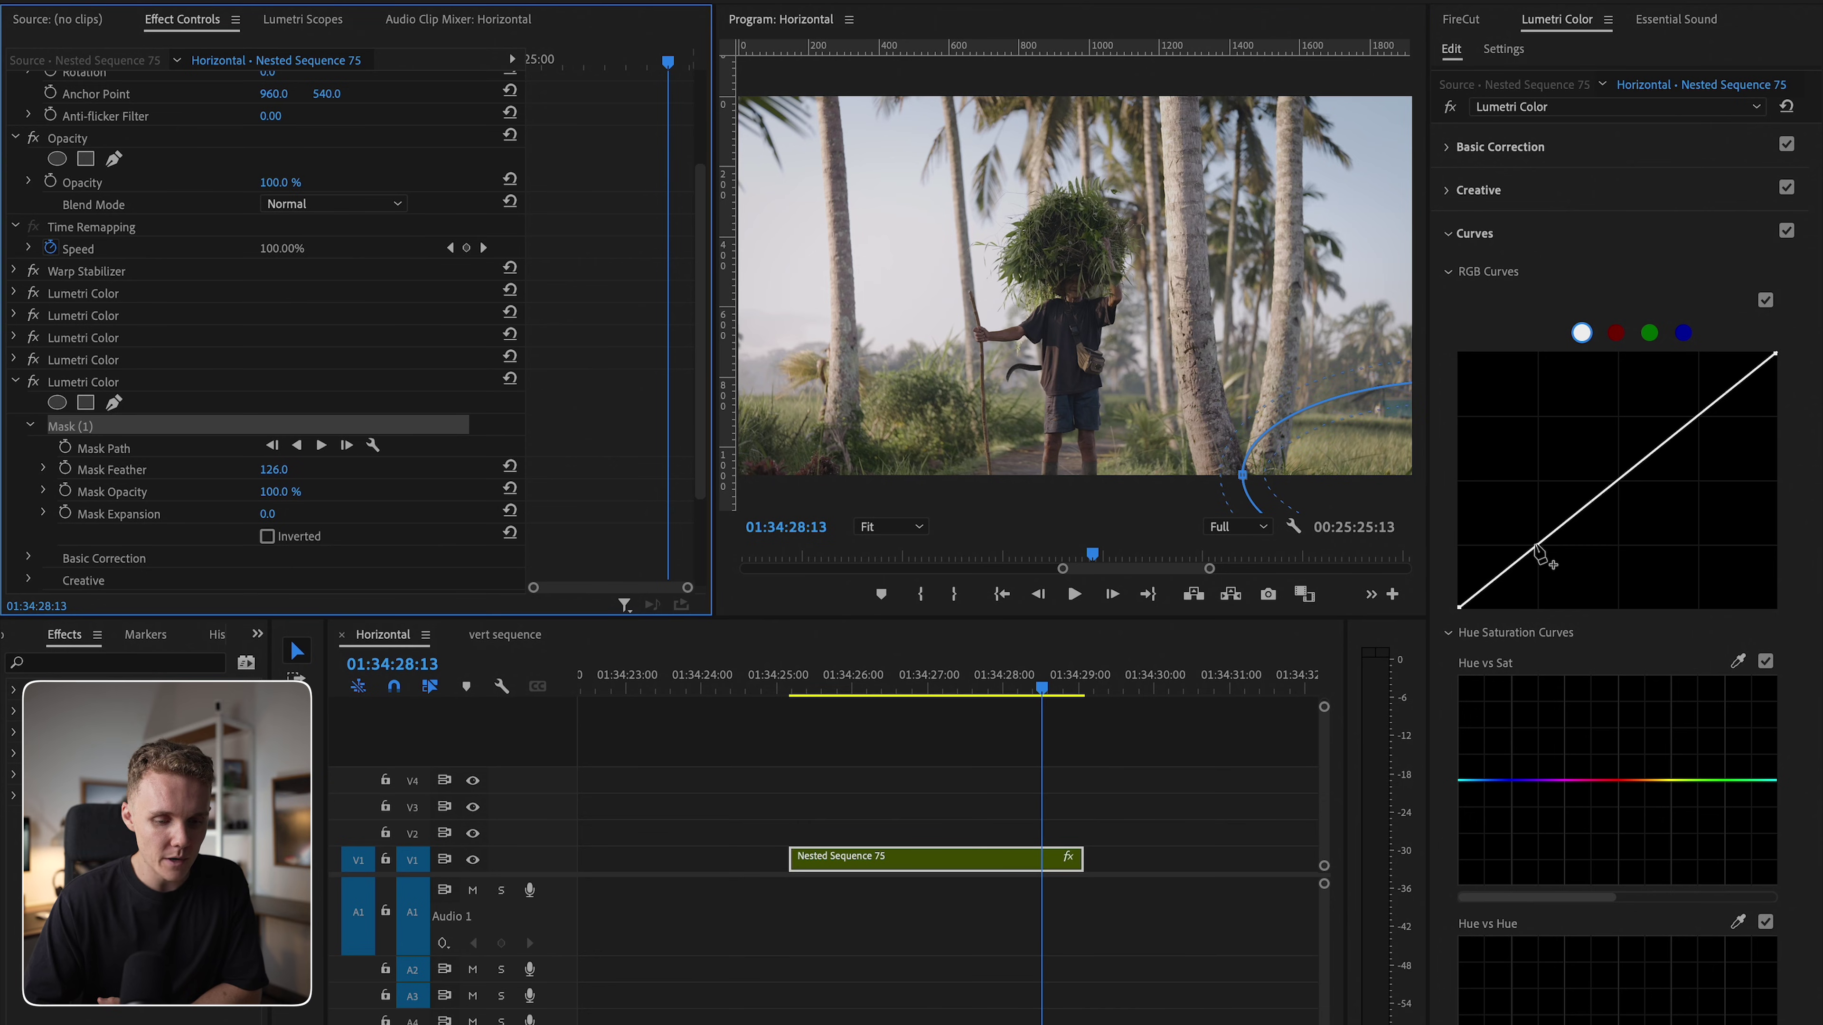
Step: Adjust the RGB curve points, lifting the midtones slightly
{"action": "left_click_drag", "start_coordinate": [1535, 553], "coordinate": [1543, 559]}
{"action": "left_click_drag", "start_coordinate": [1627, 495], "coordinate": [1621, 481]}
{"action": "left_click_drag", "start_coordinate": [1541, 557], "coordinate": [1541, 562]}
Step: Lower Shadows to -15.4 in the masked instance and flatten the mask's right edge
{"action": "left_click", "coordinate": [1615, 106]}
{"action": "left_click", "coordinate": [1468, 157]}
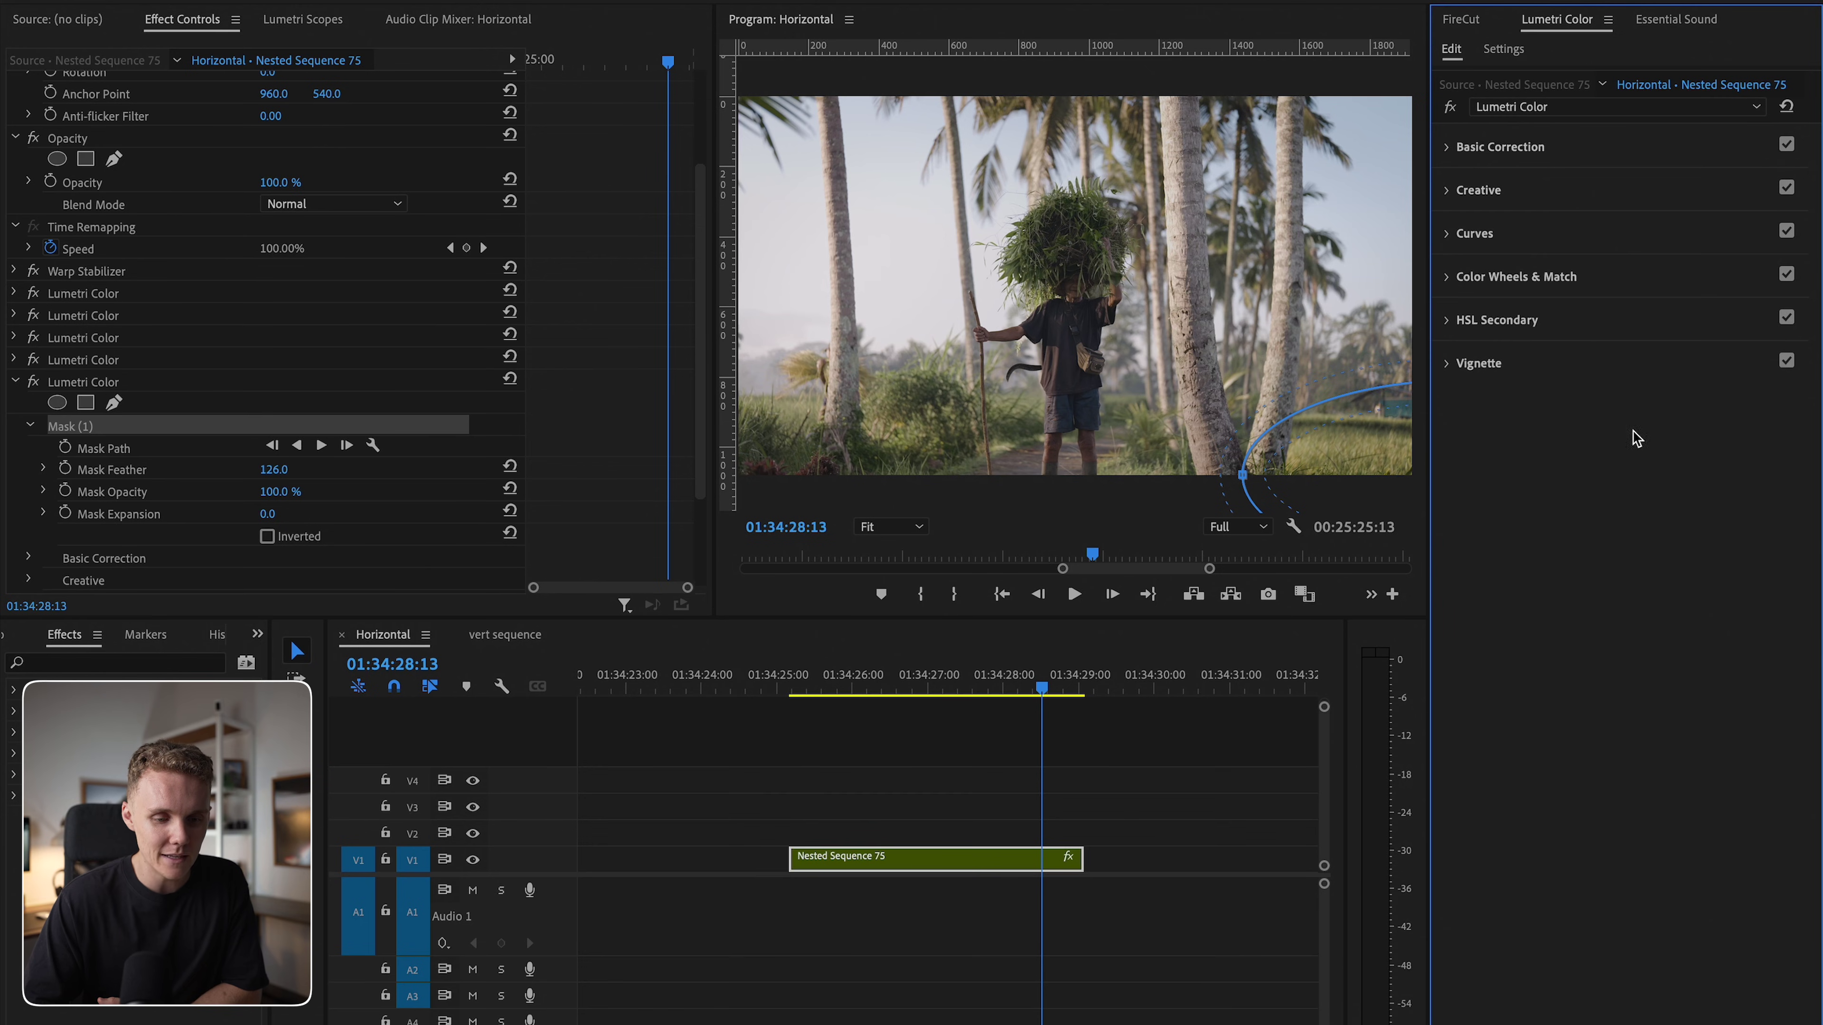
{"action": "left_click", "coordinate": [1496, 147]}
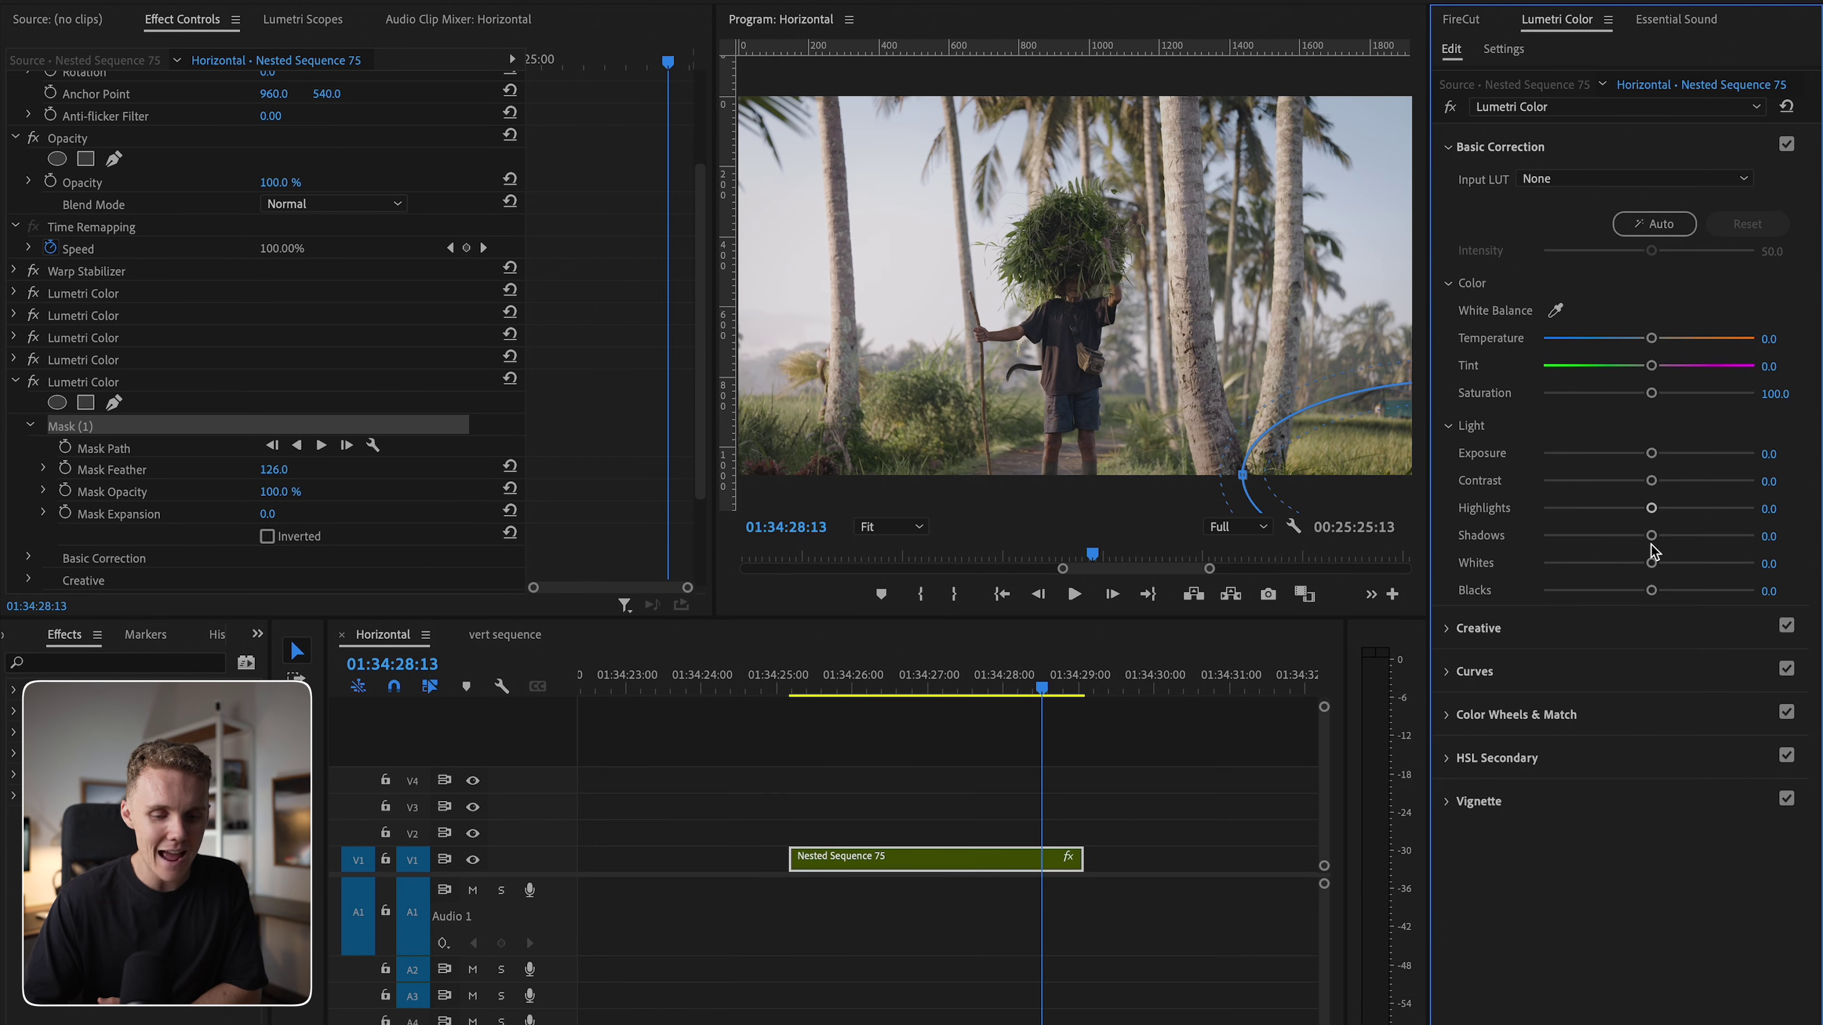
{"action": "left_click_drag", "start_coordinate": [1651, 536], "coordinate": [1604, 535]}
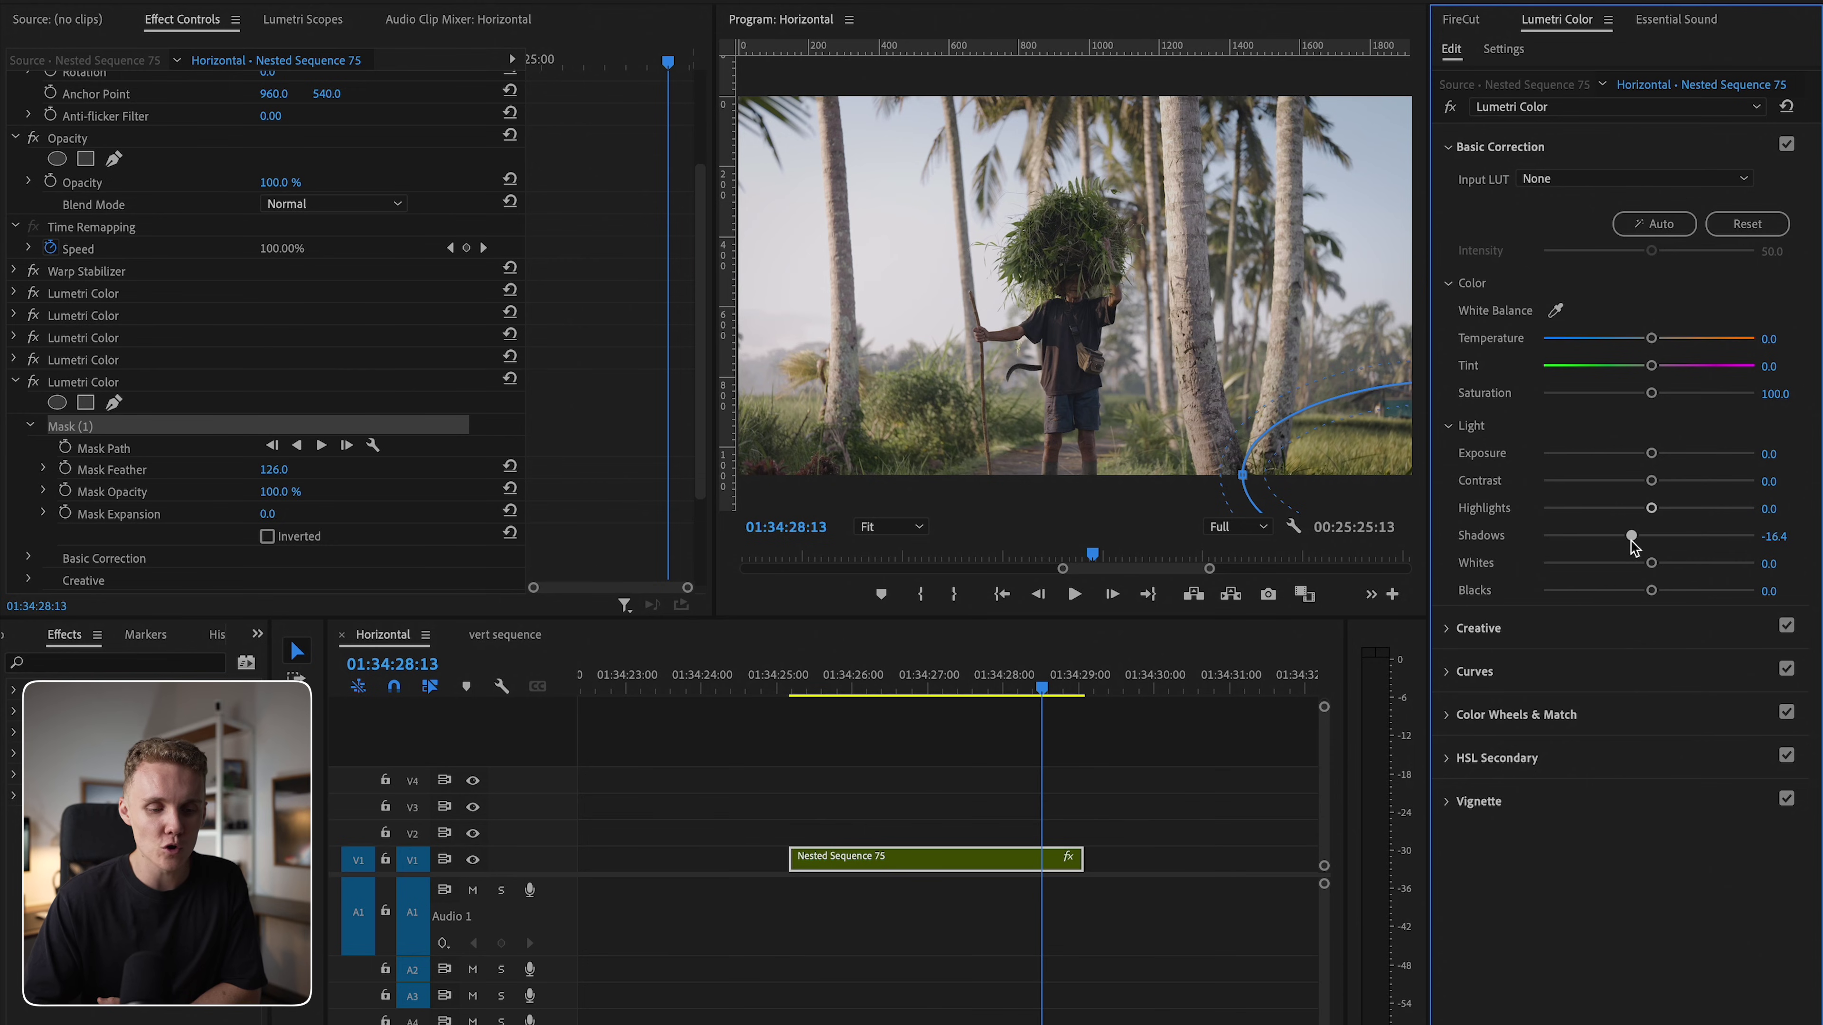
{"action": "left_click", "coordinate": [1246, 474]}
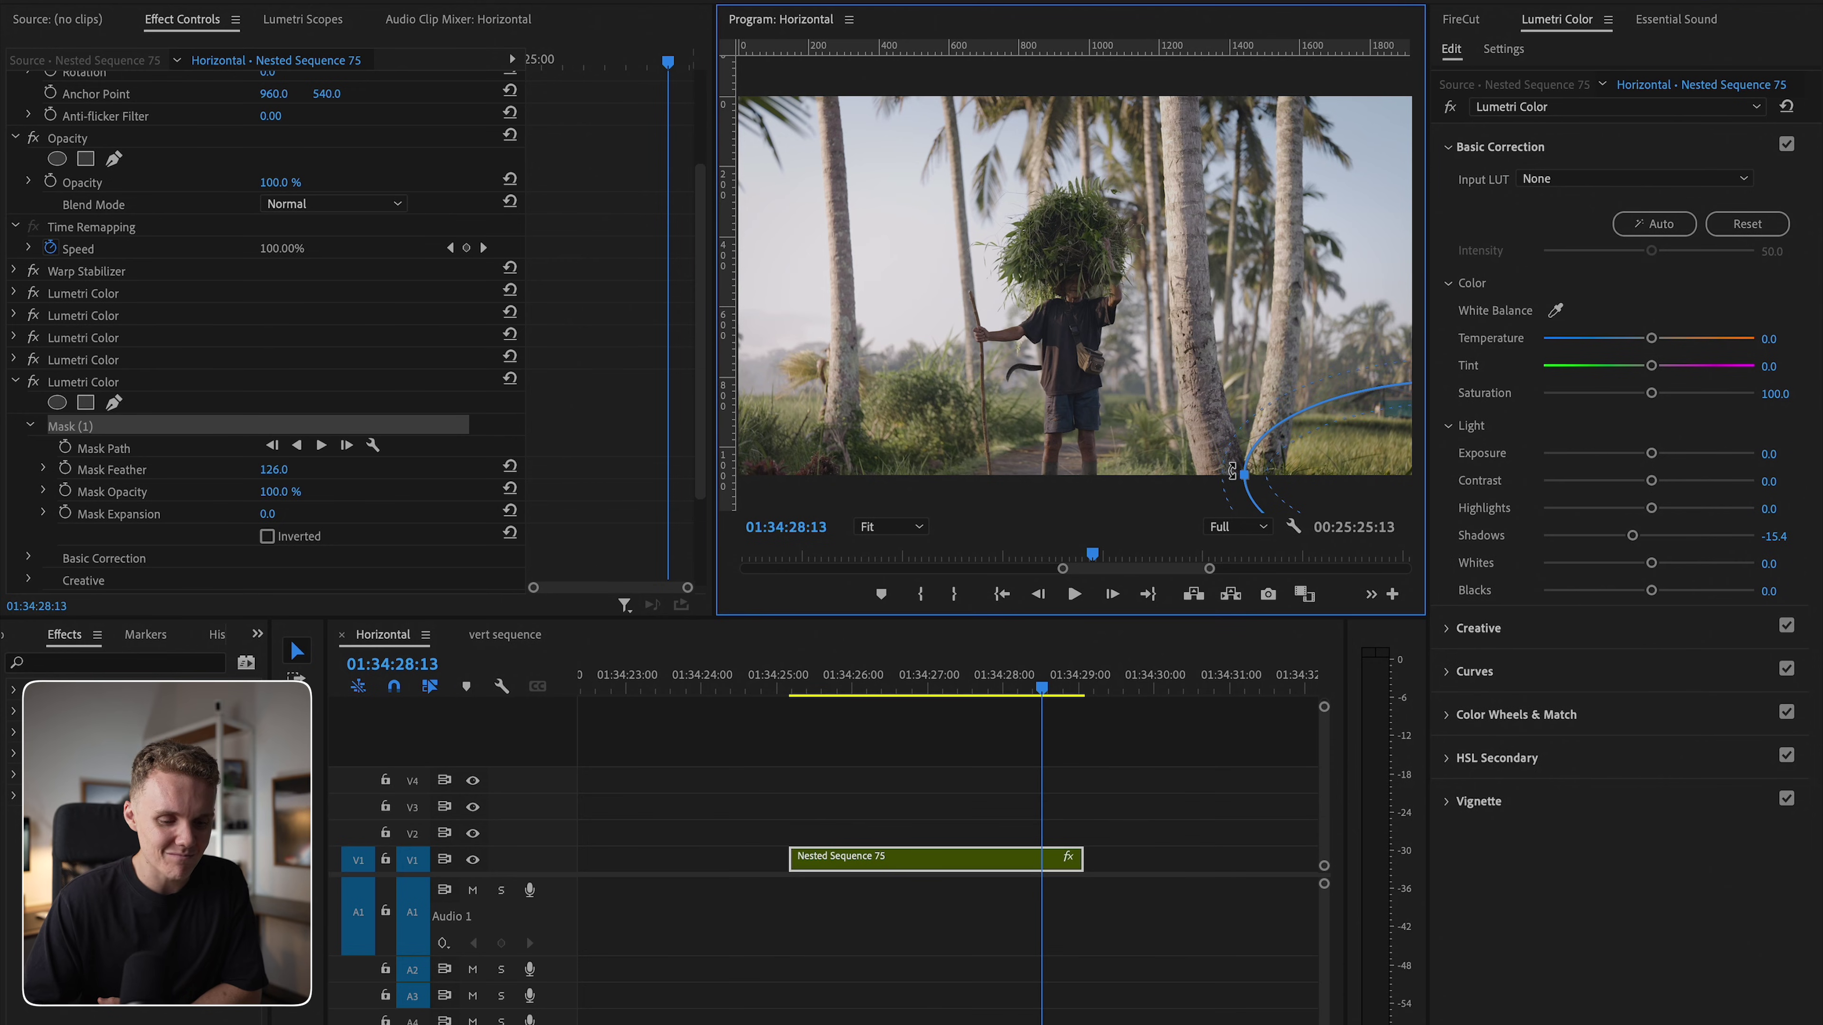
{"action": "left_click_drag", "start_coordinate": [1326, 439], "coordinate": [1325, 468]}
{"action": "left_click", "coordinate": [1038, 772]}
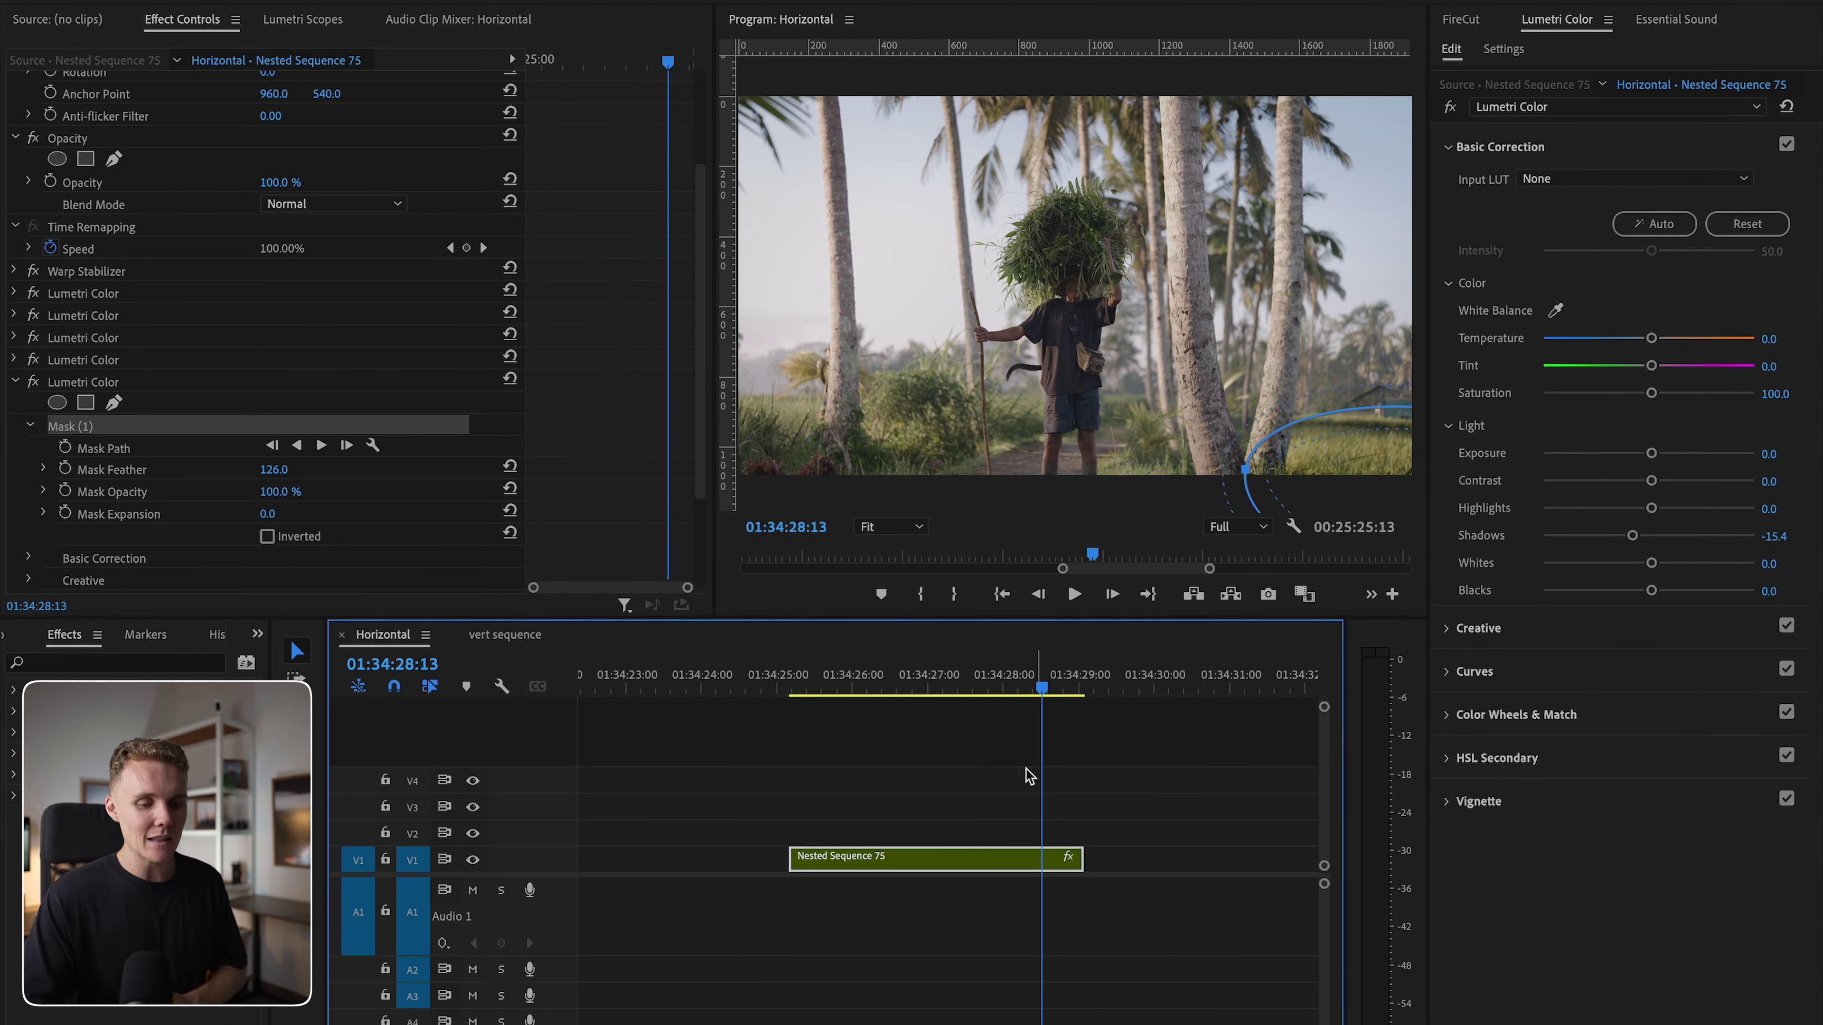
{"action": "left_click", "coordinate": [1008, 770]}
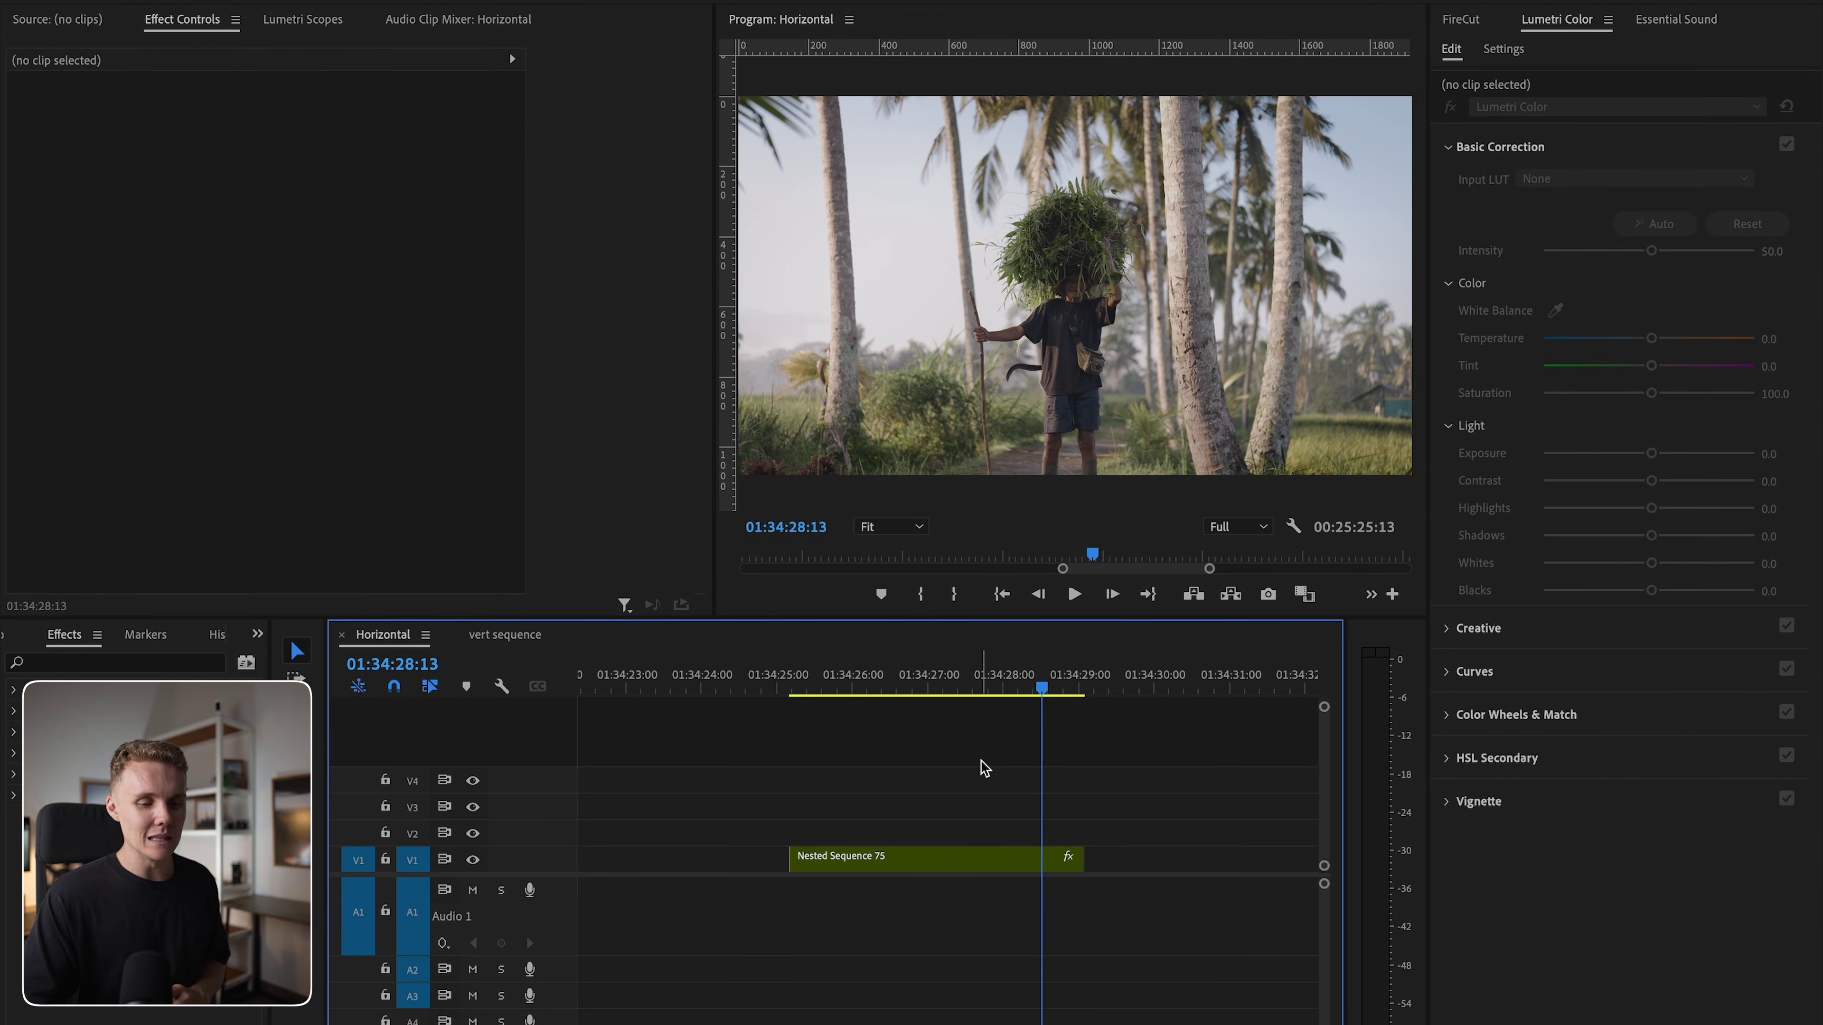
Step: Add a sixth Lumetri Color to Nested Sequence 75 with an ellipse mask over the left grass
{"action": "left_click", "coordinate": [1008, 858]}
{"action": "left_click", "coordinate": [1563, 106]}
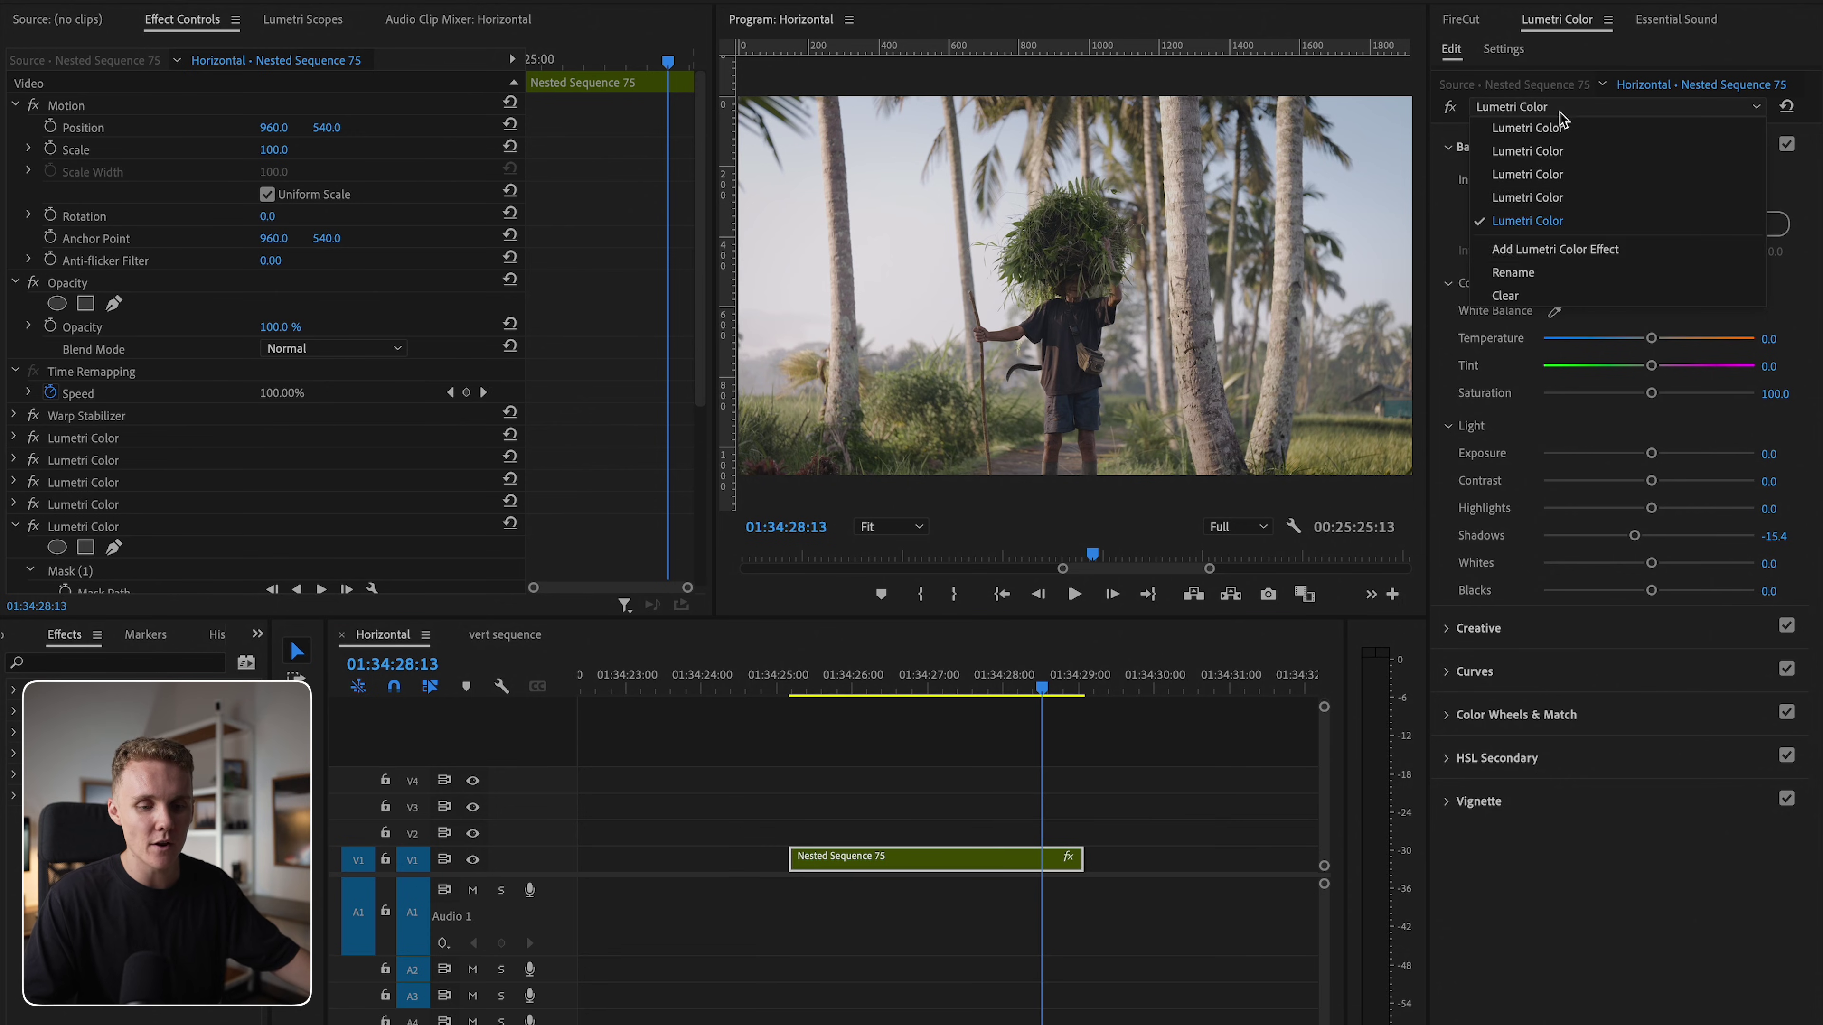
{"action": "left_click", "coordinate": [1543, 248]}
{"action": "left_click", "coordinate": [28, 548]}
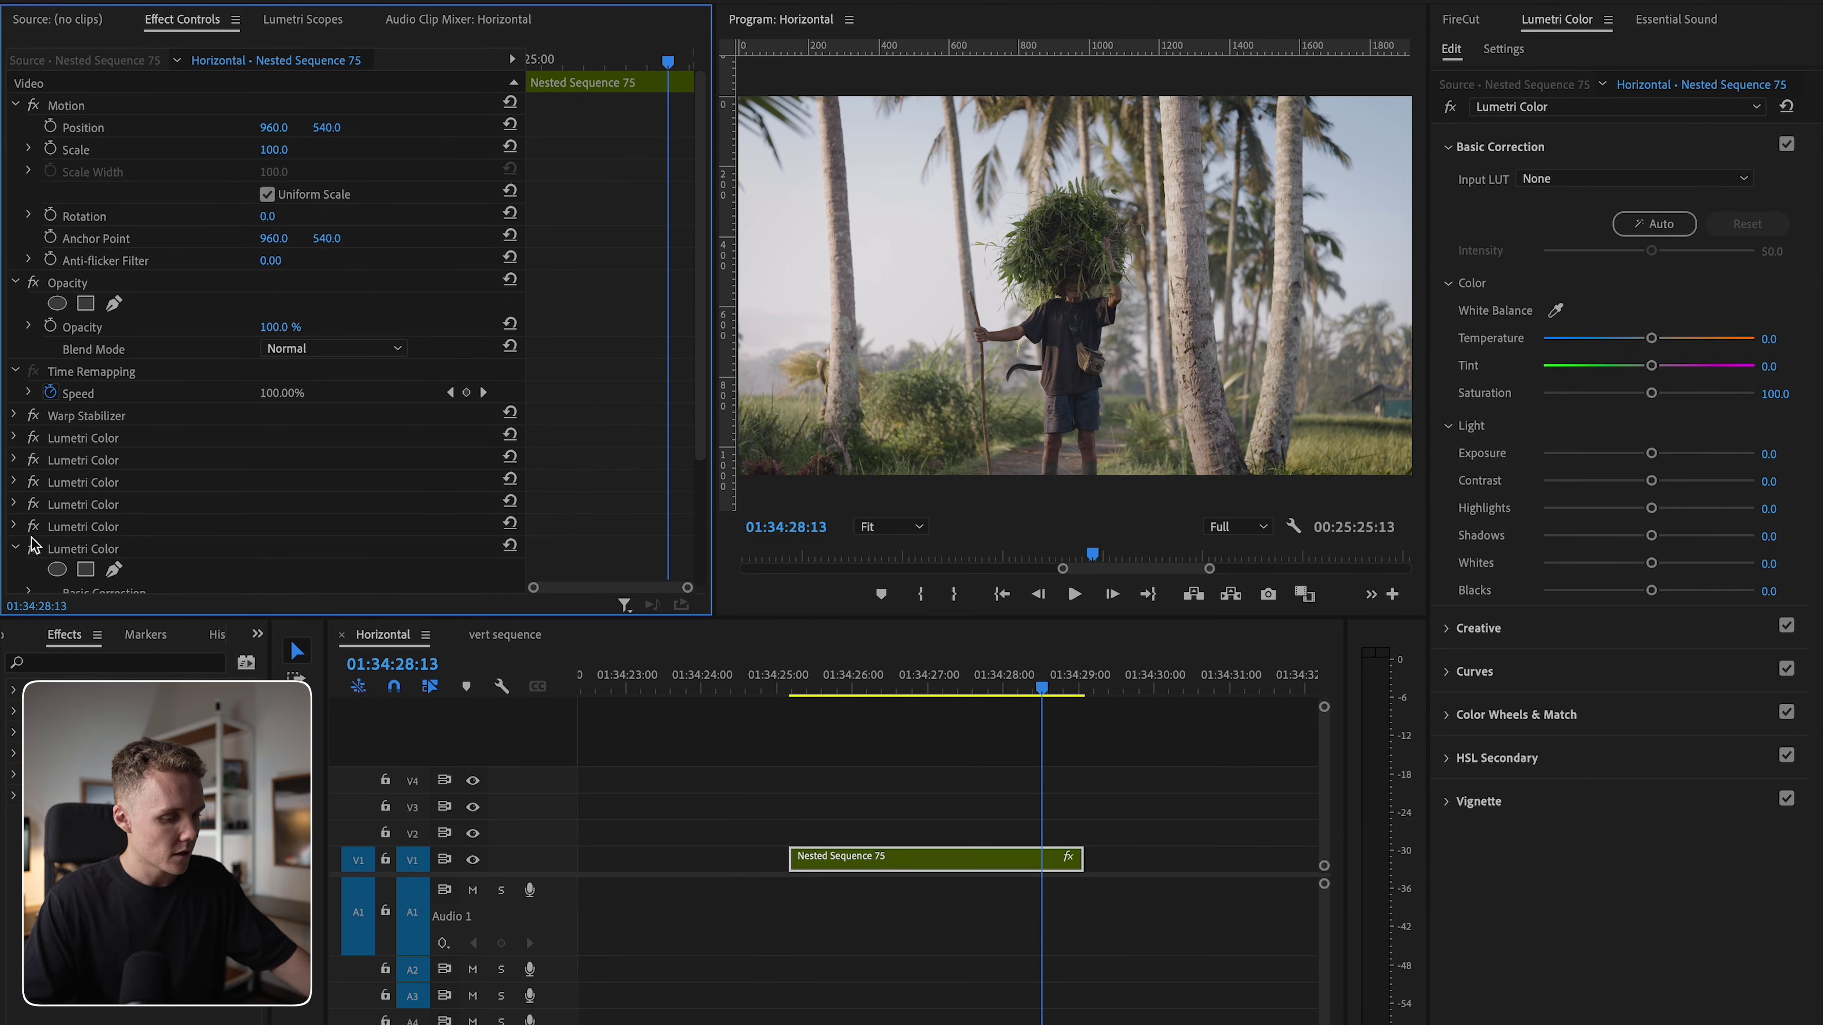
{"action": "left_click", "coordinate": [58, 571]}
{"action": "left_click_drag", "start_coordinate": [990, 288], "coordinate": [767, 427]}
Step: Lower Shadows to -35.3 inside the mask and preview the result from earlier in the clip
{"action": "scroll", "coordinate": [287, 520], "scroll_direction": "down", "scroll_amount": 5}
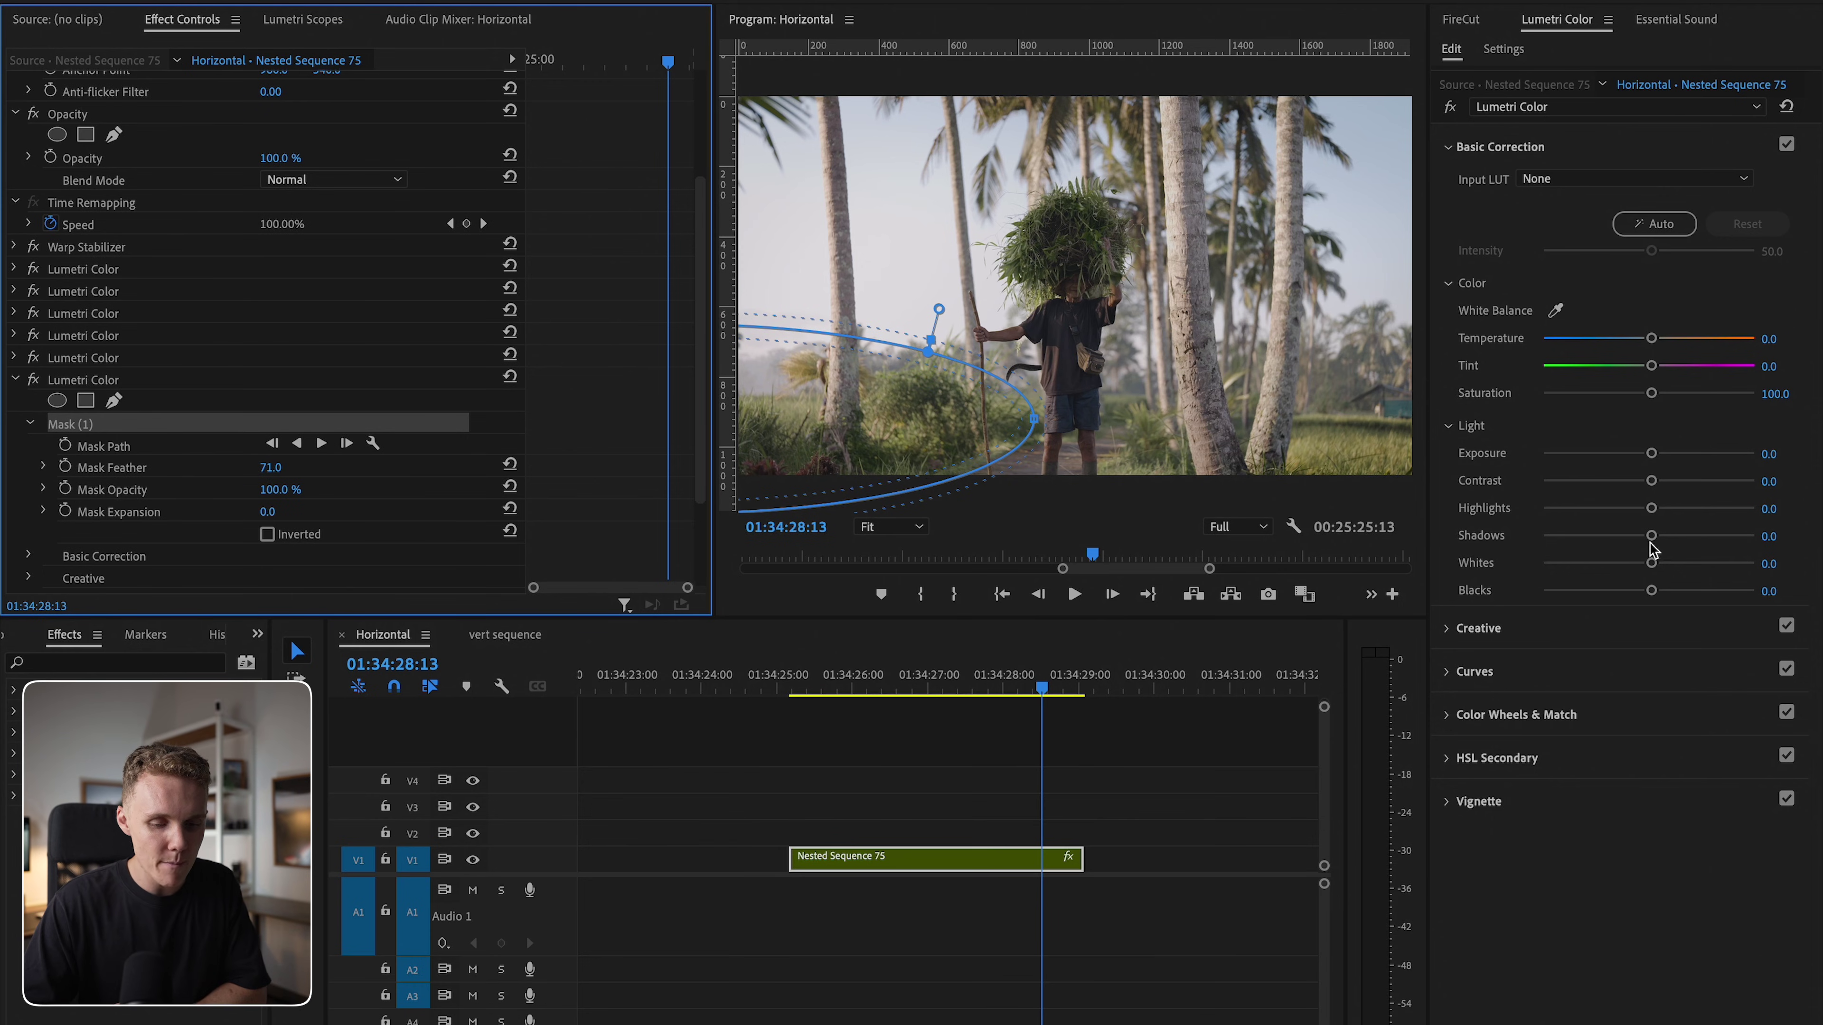
{"action": "left_click_drag", "start_coordinate": [1648, 544], "coordinate": [1651, 544]}
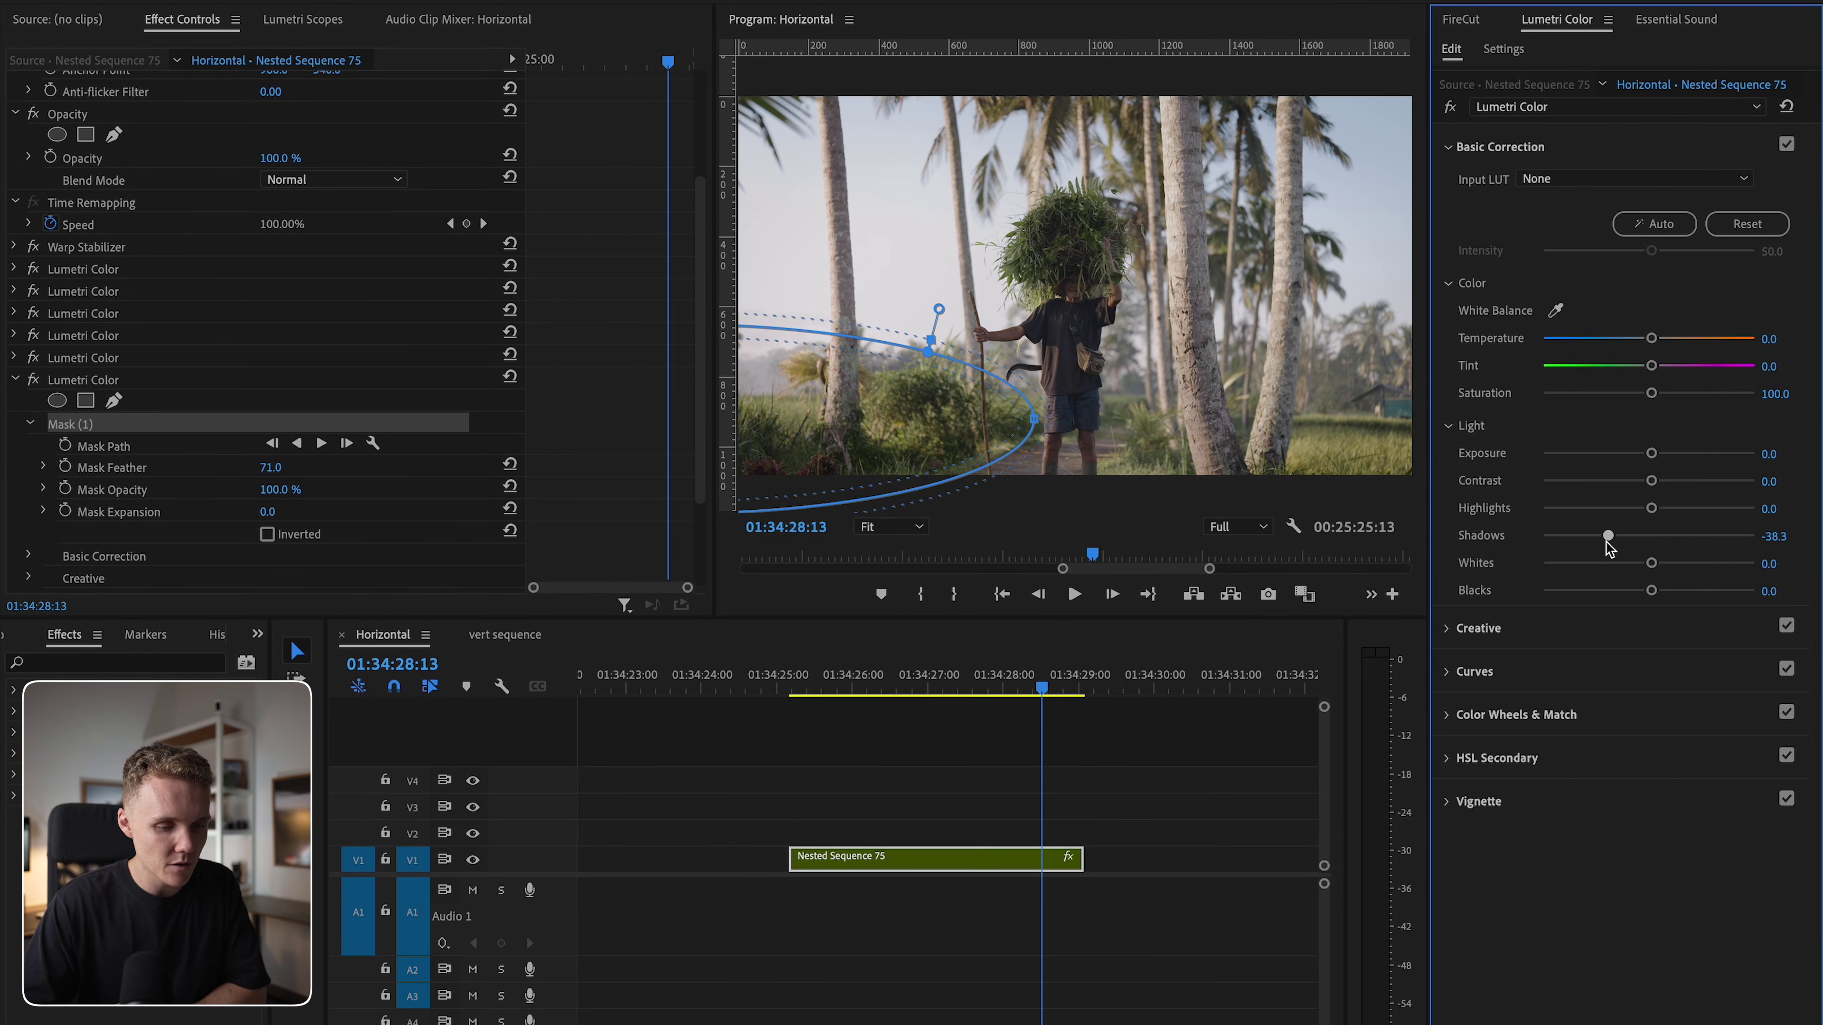
{"action": "left_click", "coordinate": [1060, 752]}
{"action": "left_click", "coordinate": [794, 691]}
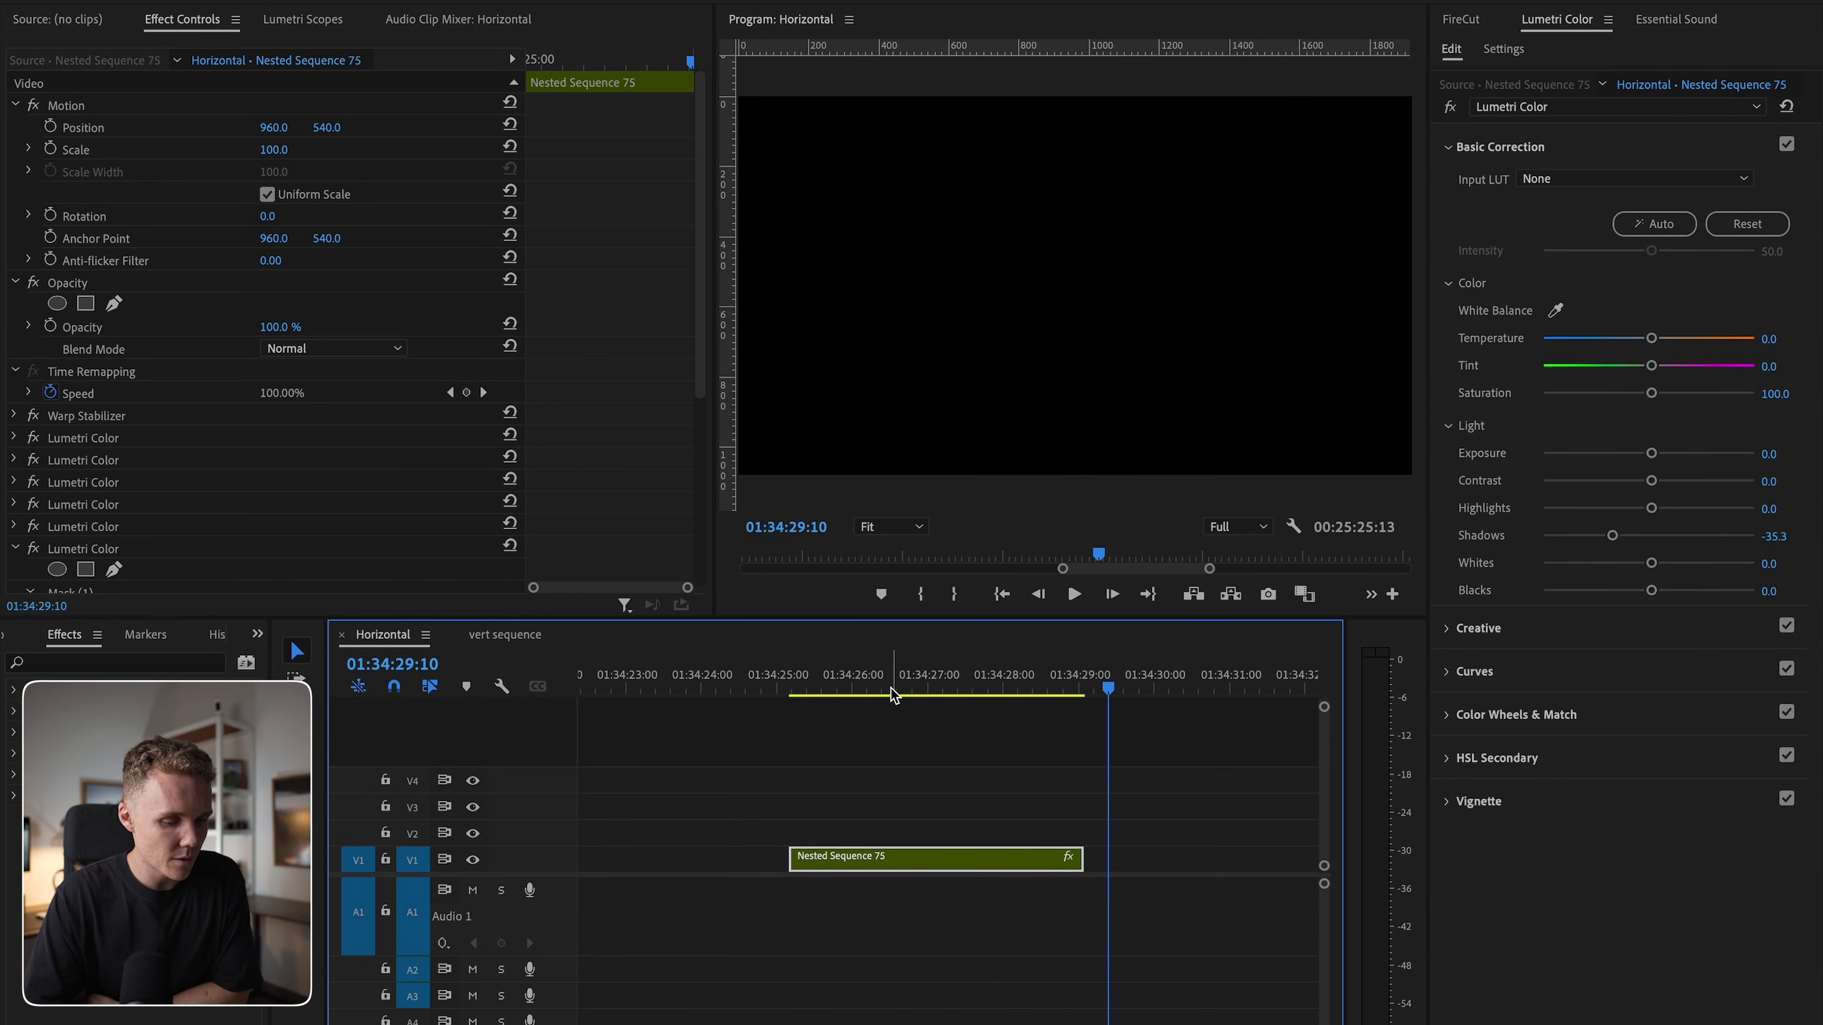
{"action": "left_click_drag", "start_coordinate": [802, 689], "coordinate": [836, 686]}
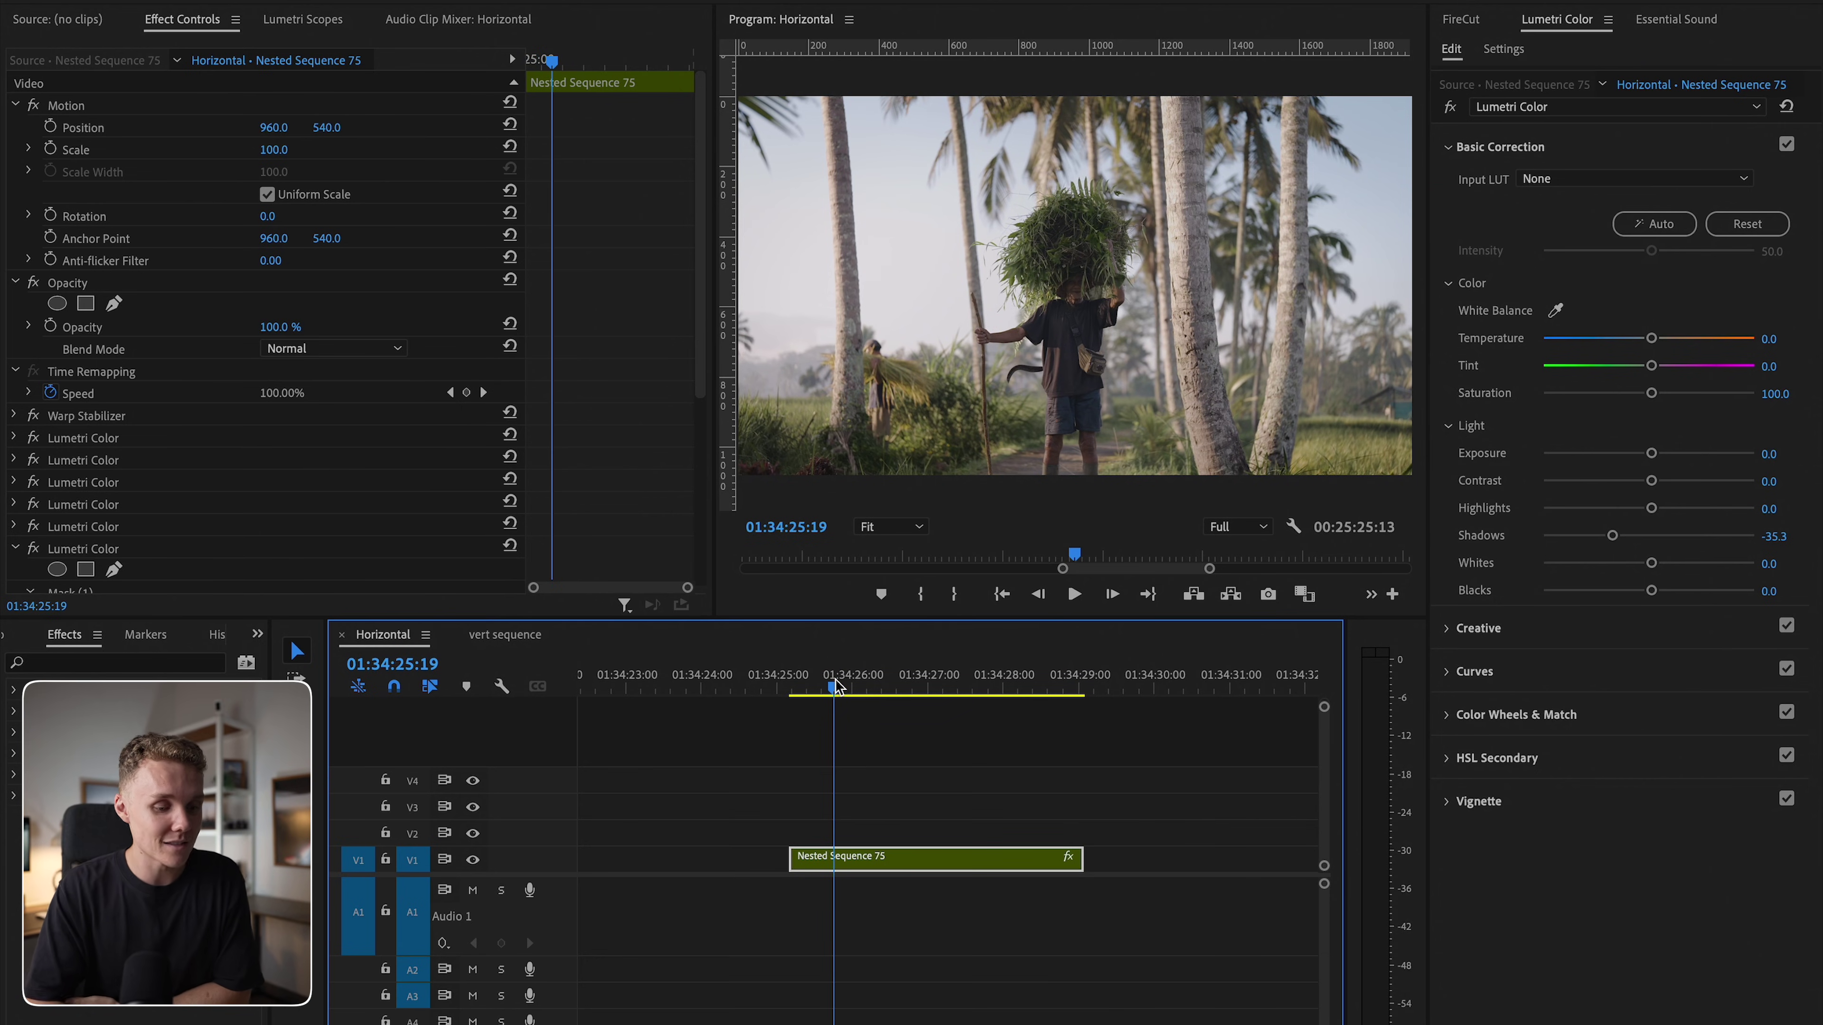
{"action": "left_click", "coordinate": [16, 548]}
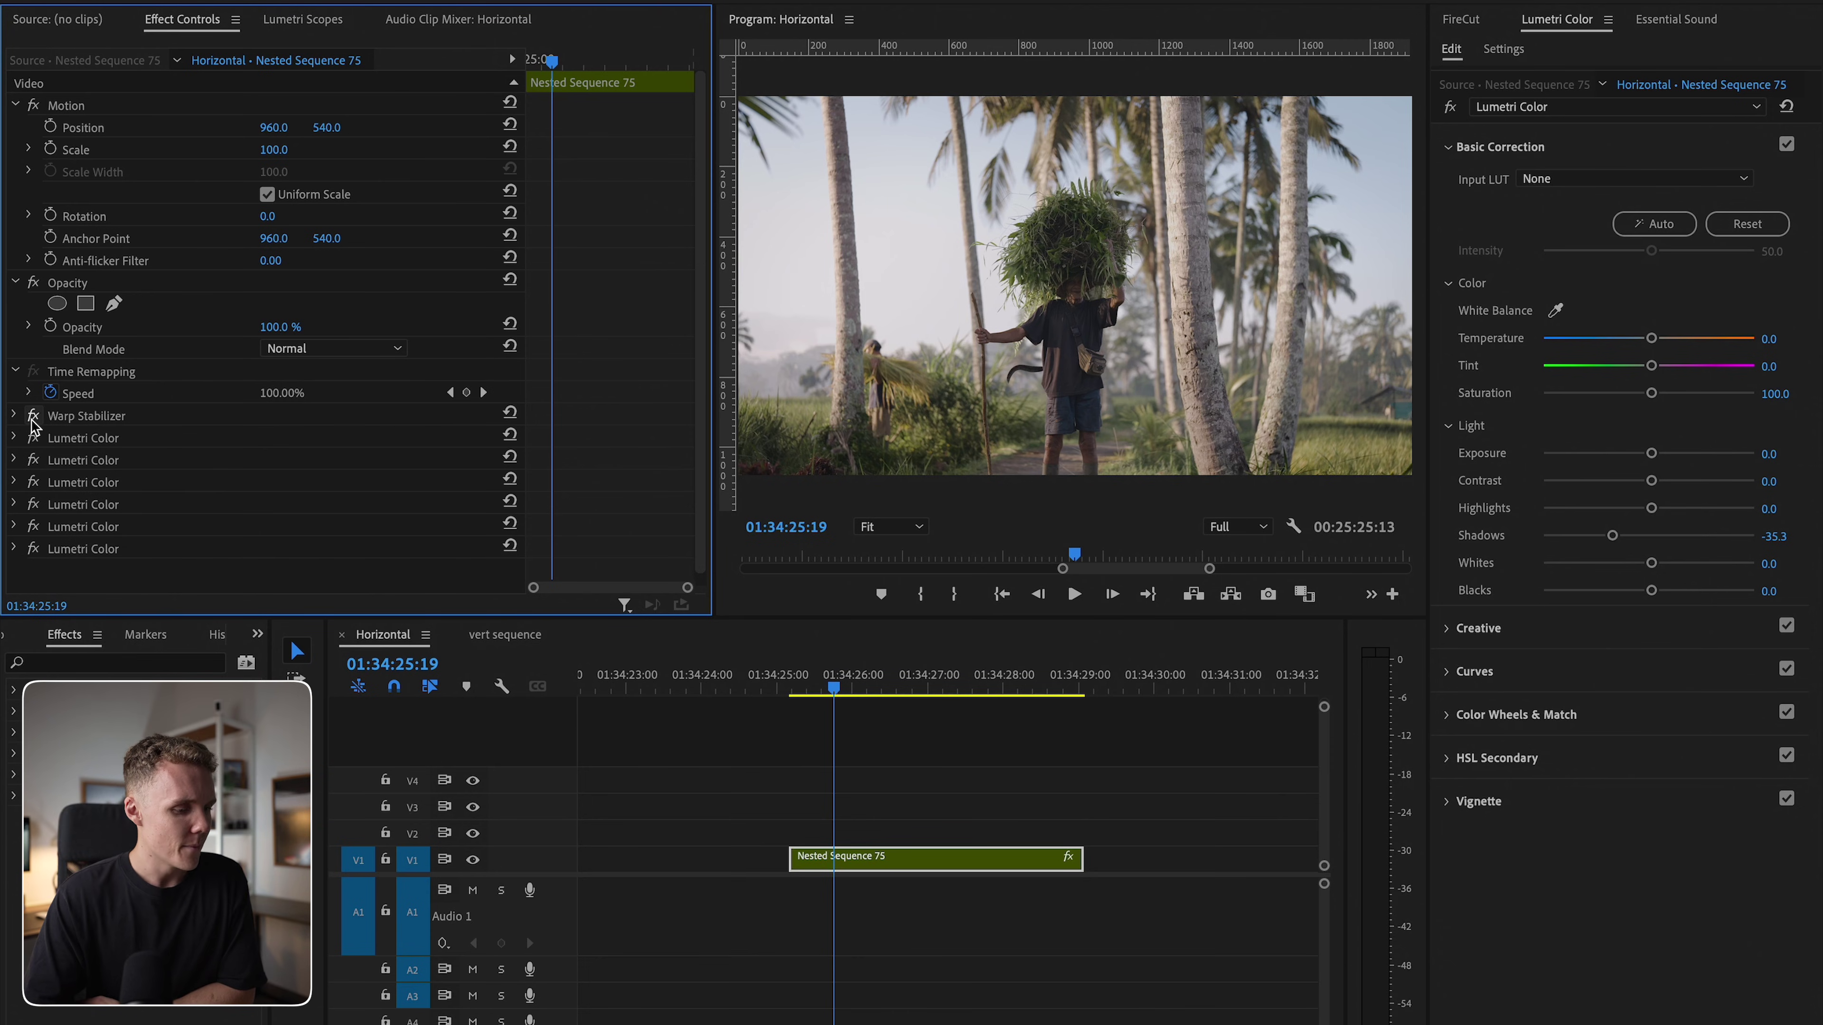
{"action": "left_click", "coordinate": [33, 549]}
{"action": "left_click", "coordinate": [33, 527]}
{"action": "left_click", "coordinate": [34, 503]}
{"action": "left_click", "coordinate": [33, 481]}
{"action": "left_click", "coordinate": [33, 438]}
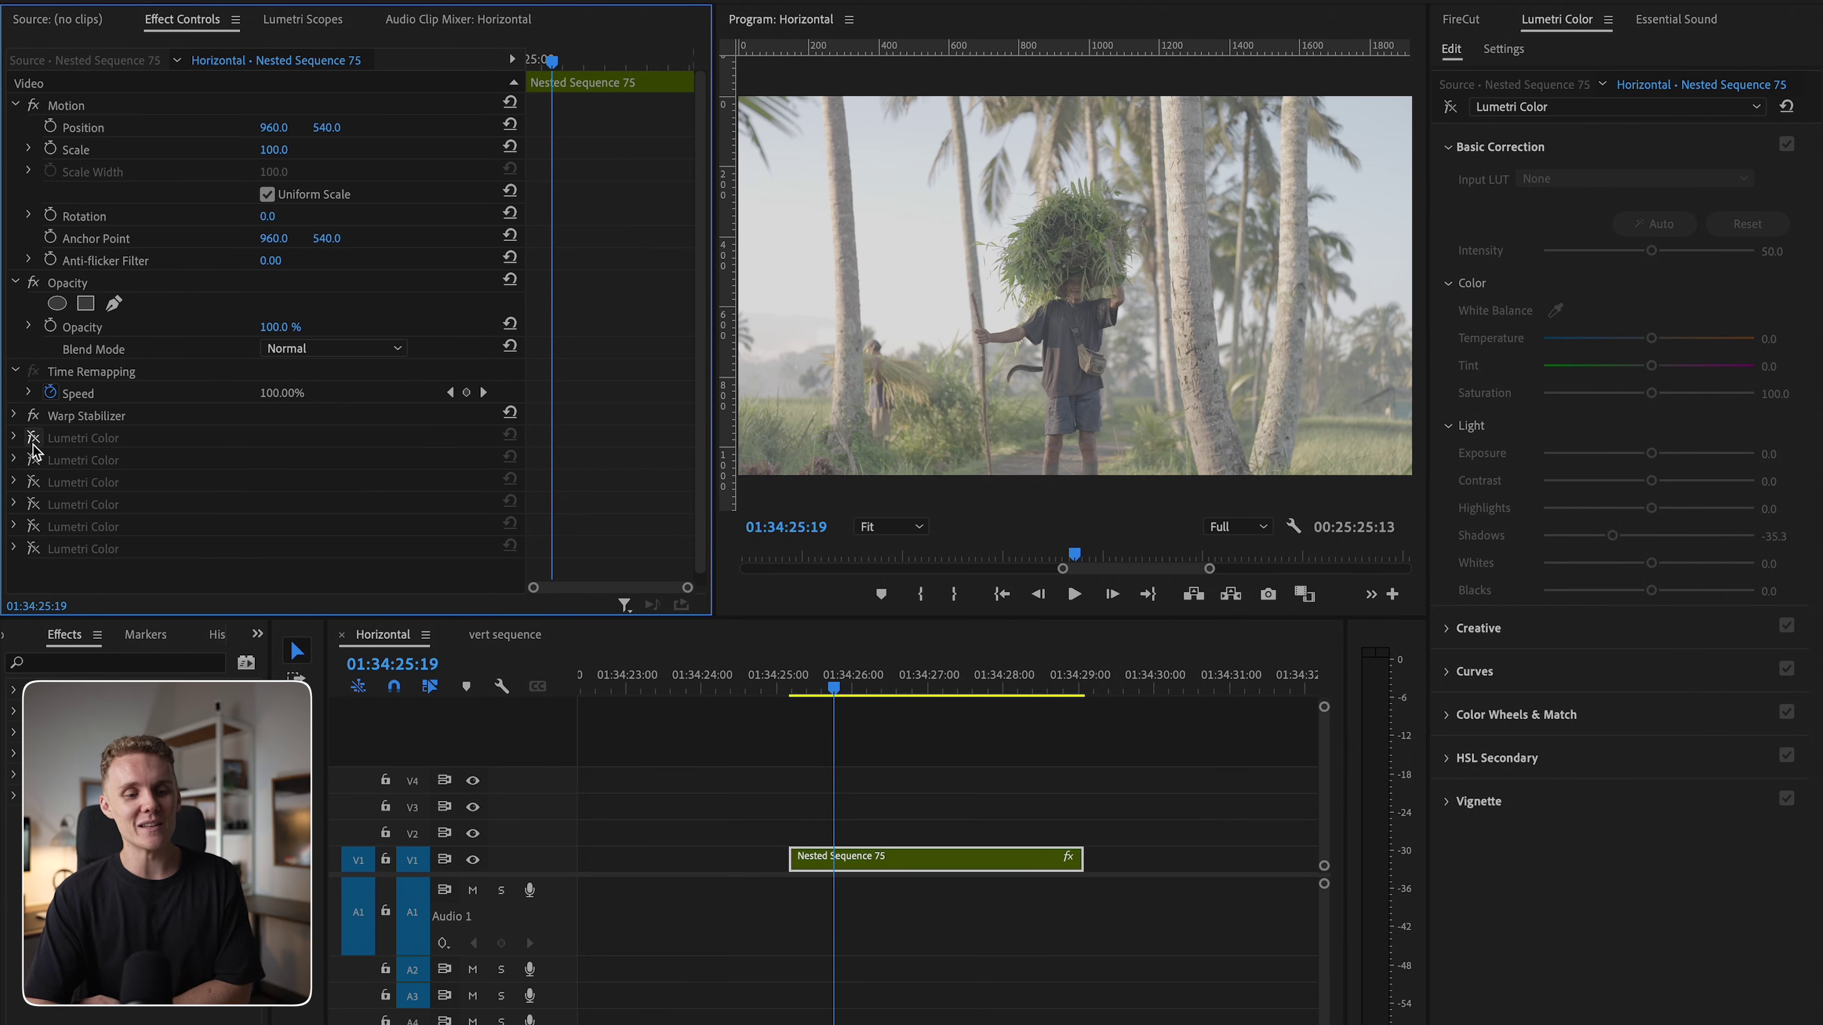
{"action": "left_click", "coordinate": [32, 441]}
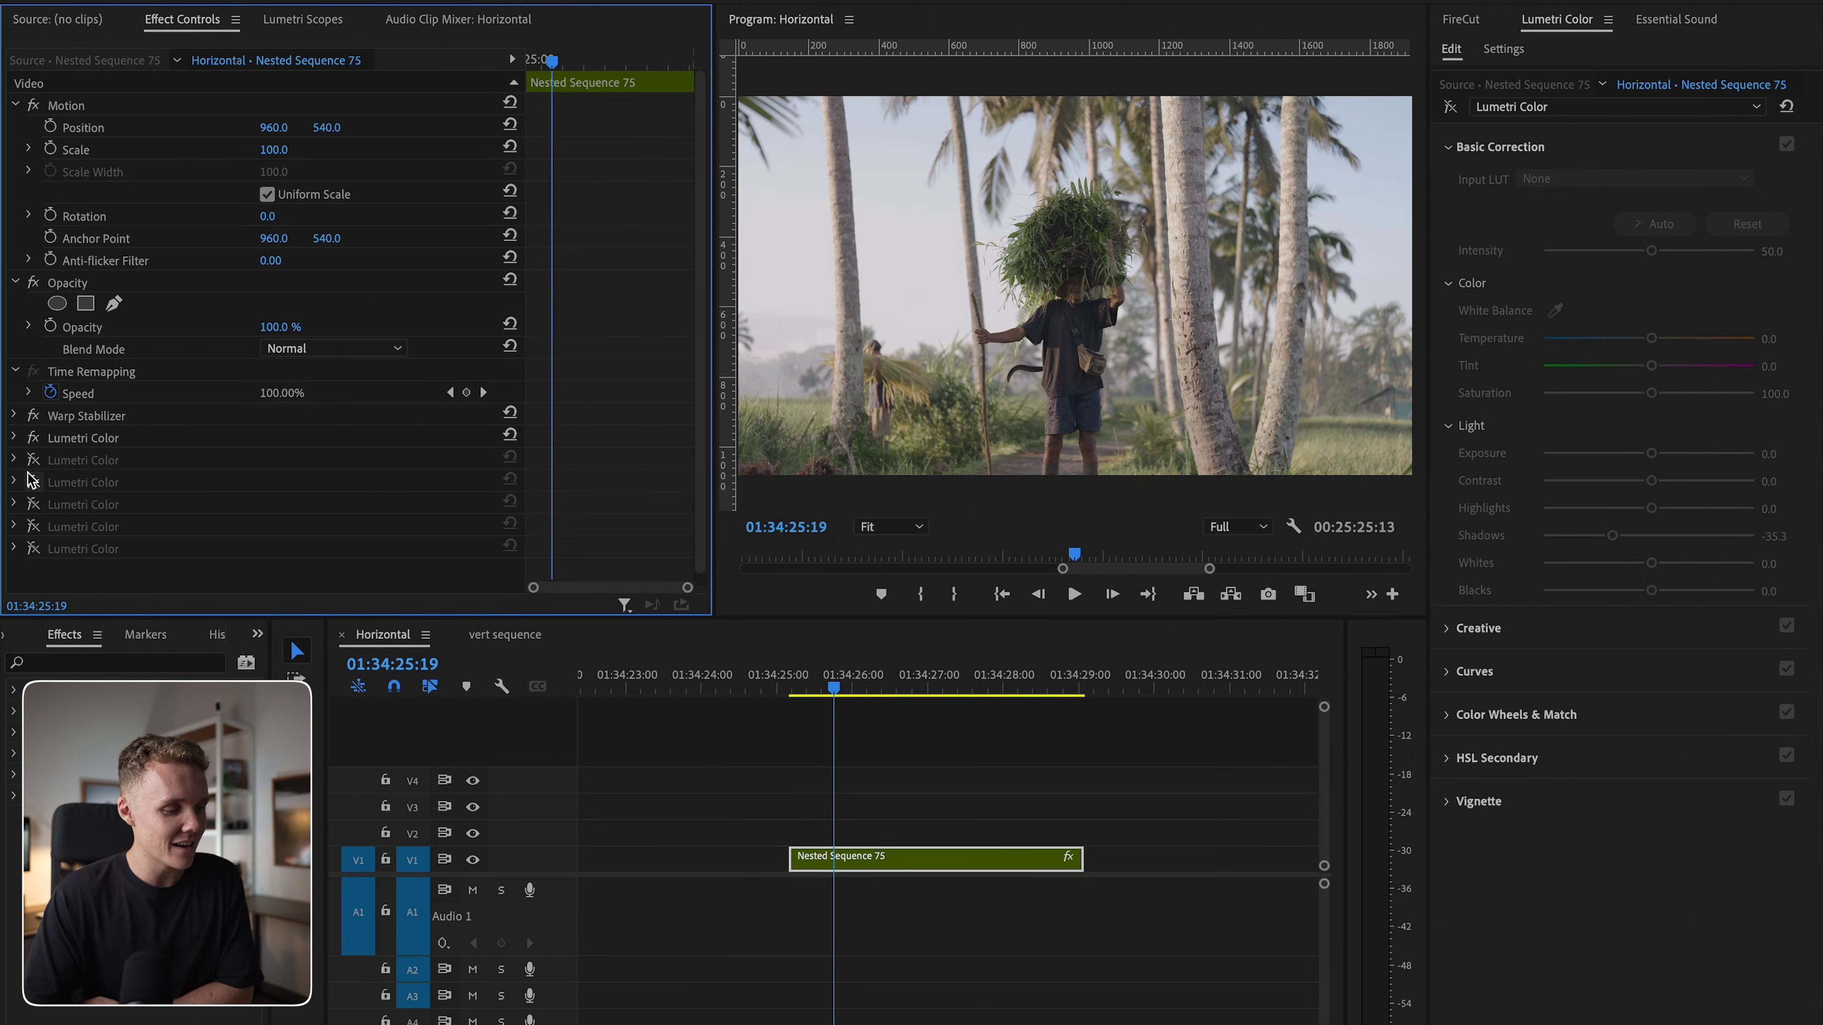
{"action": "left_click", "coordinate": [33, 460]}
{"action": "left_click", "coordinate": [33, 481]}
{"action": "left_click", "coordinate": [33, 504]}
{"action": "left_click", "coordinate": [33, 526]}
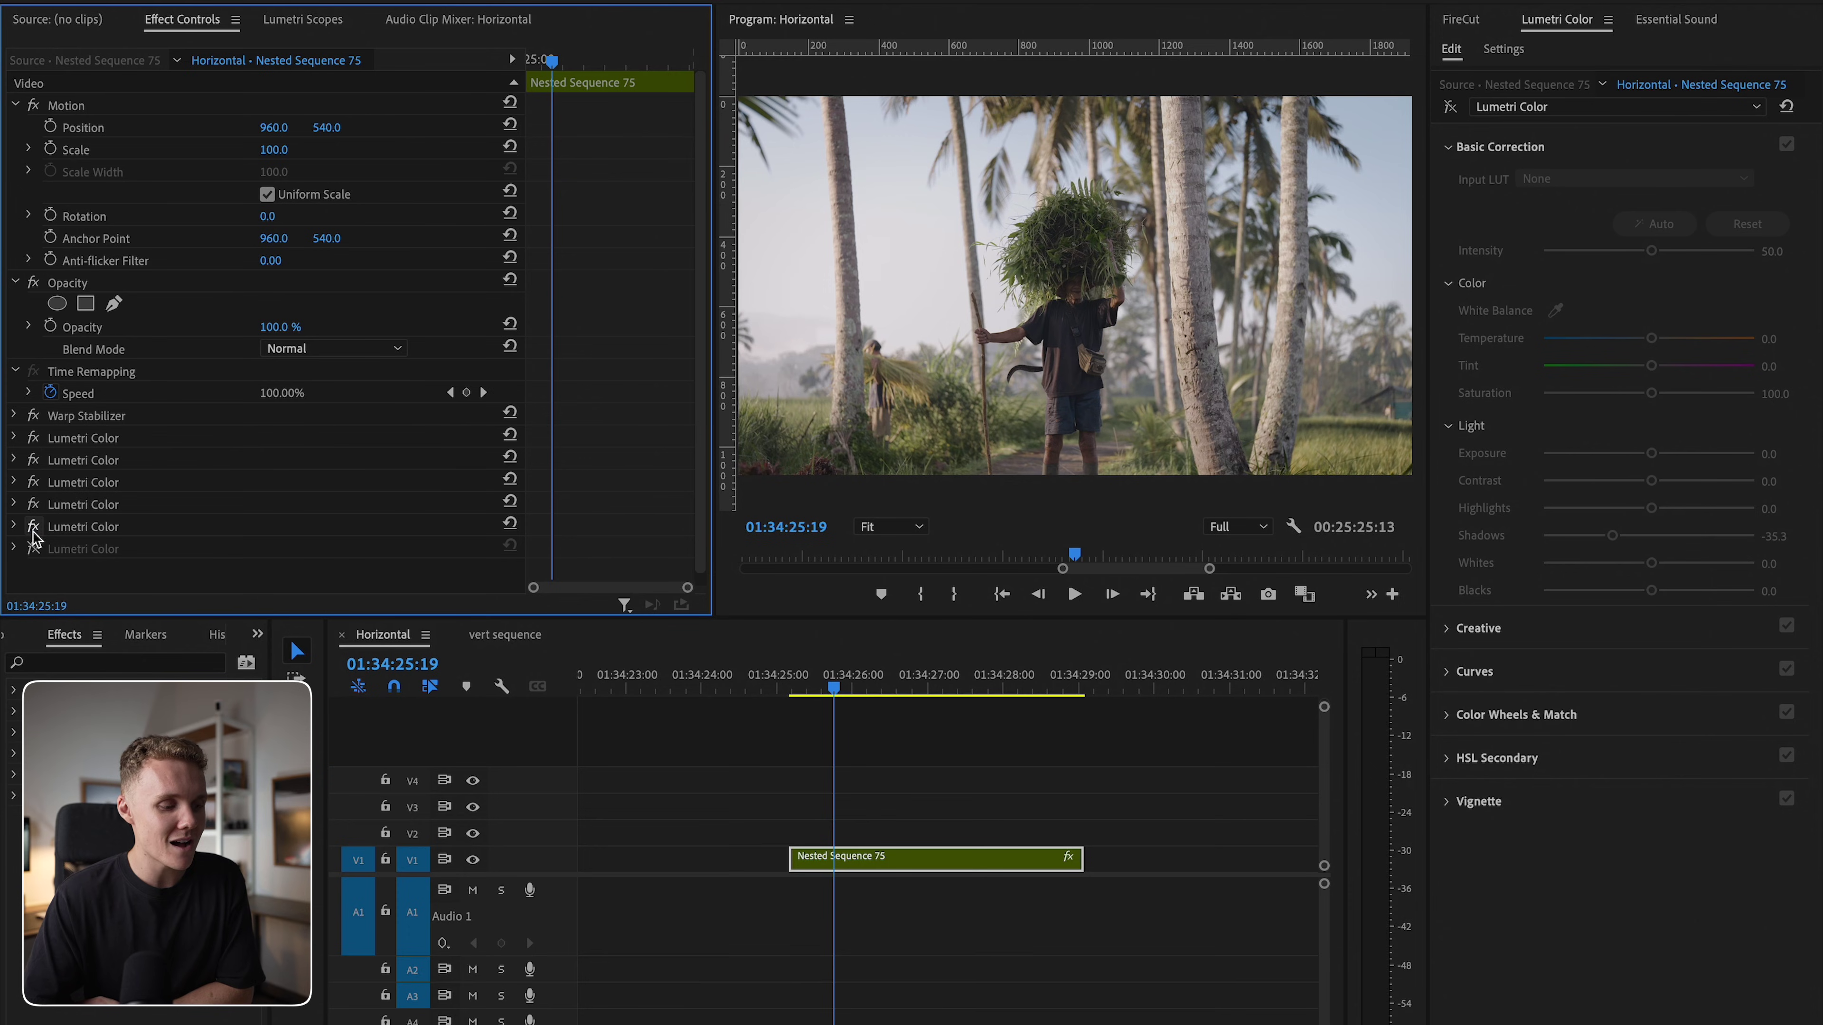
{"action": "left_click", "coordinate": [33, 549]}
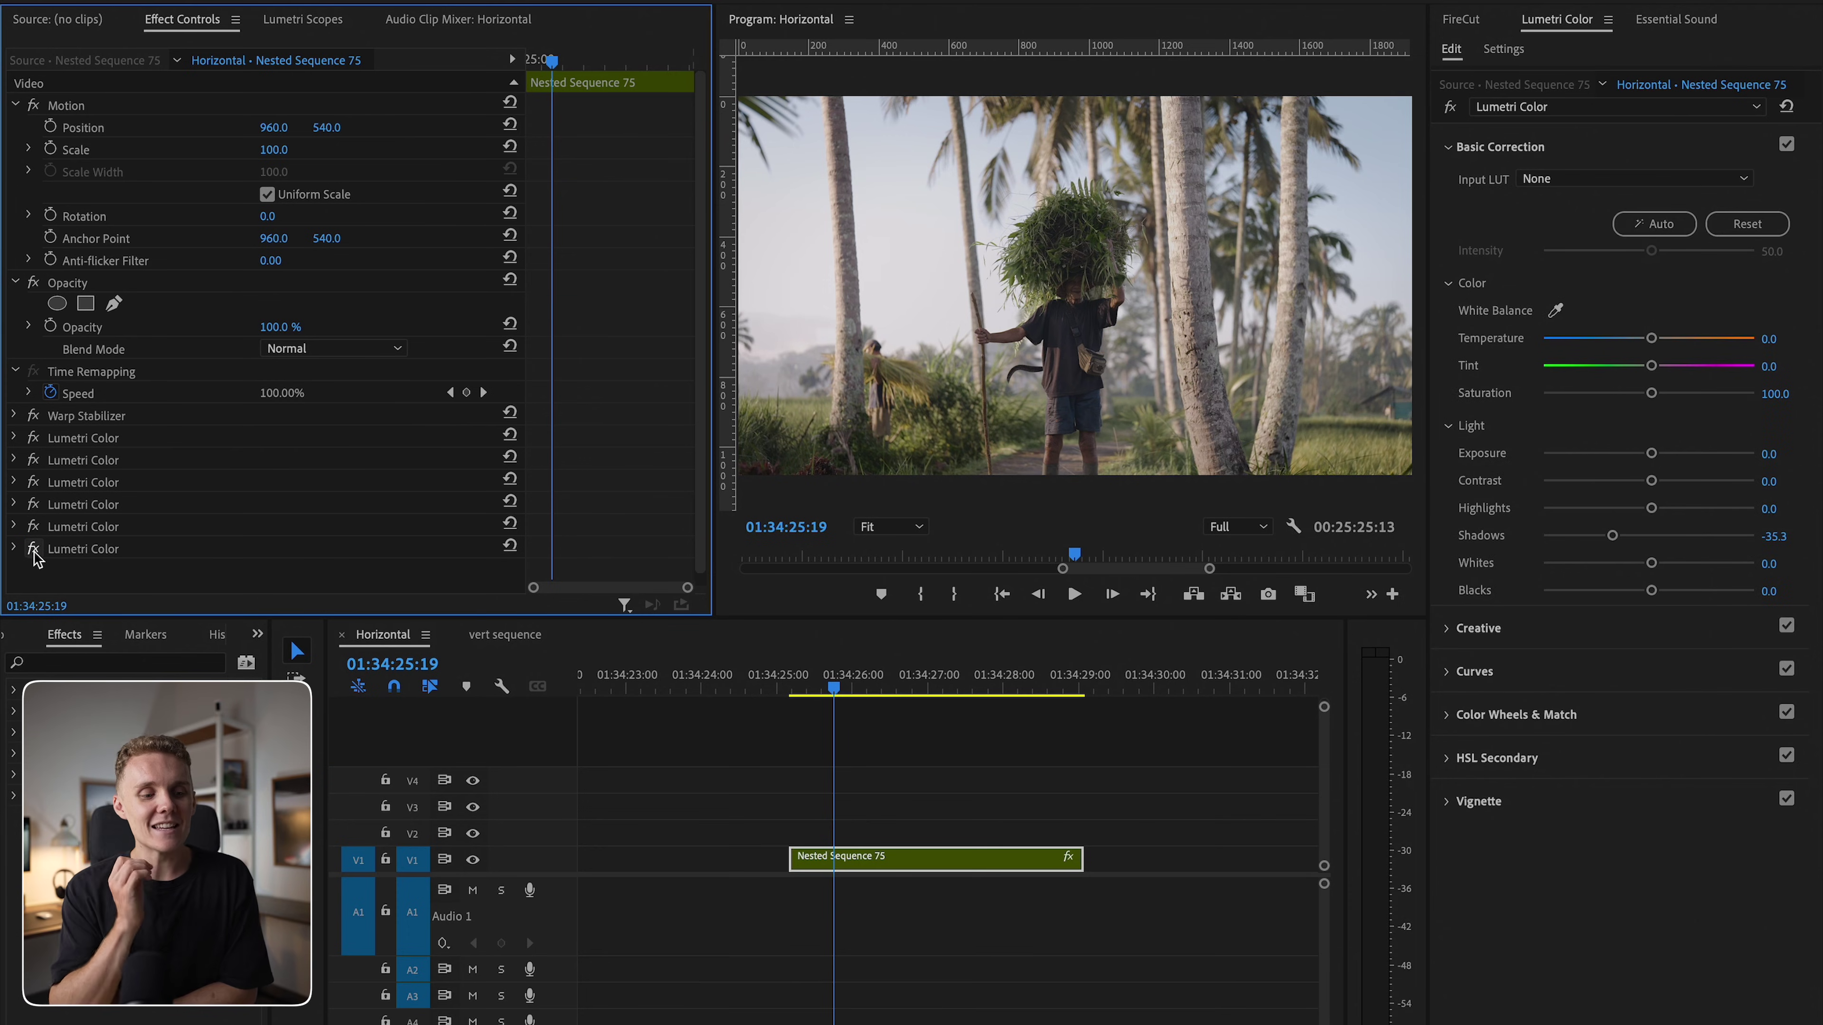